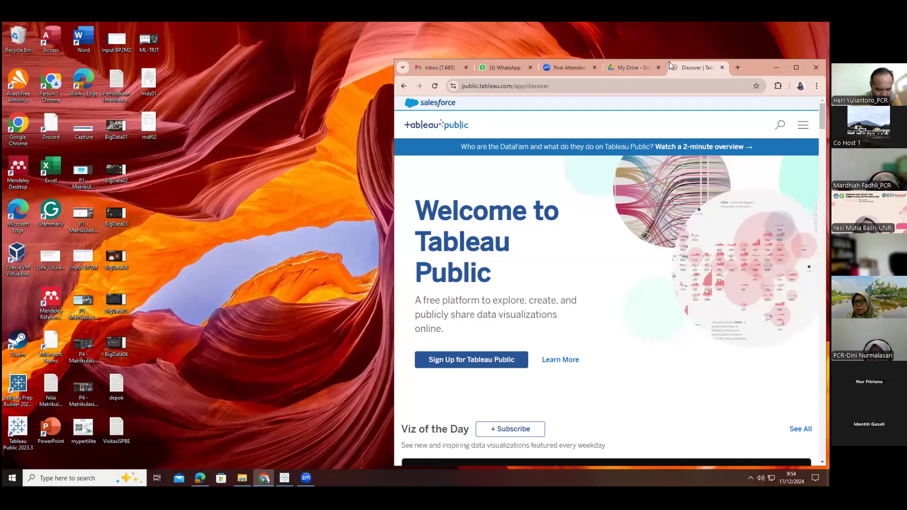
Search the Tableau Public website for vizzes about "stock exchange analysis"
double_click(663, 62)
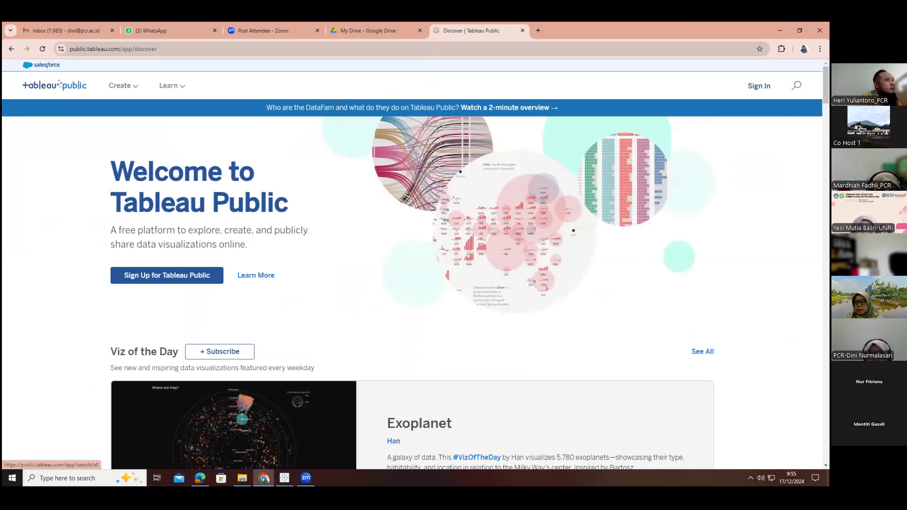
click(796, 86)
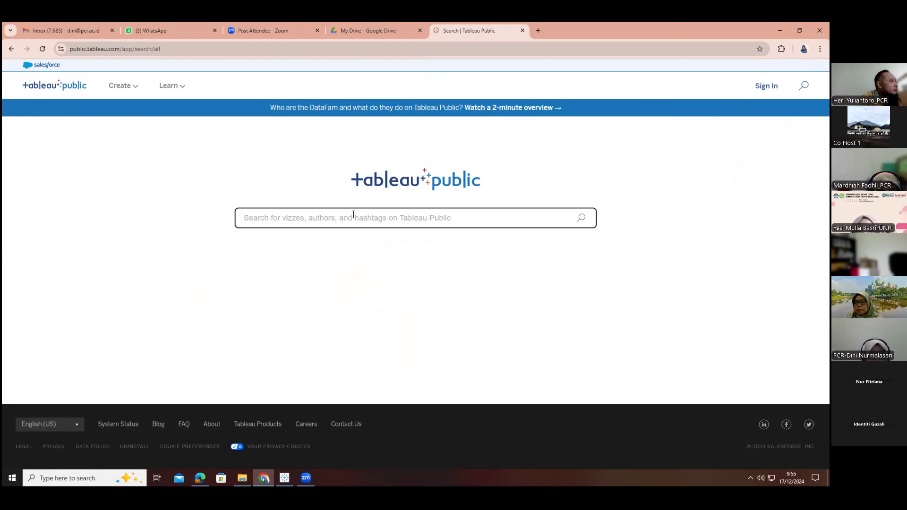
text(ad)
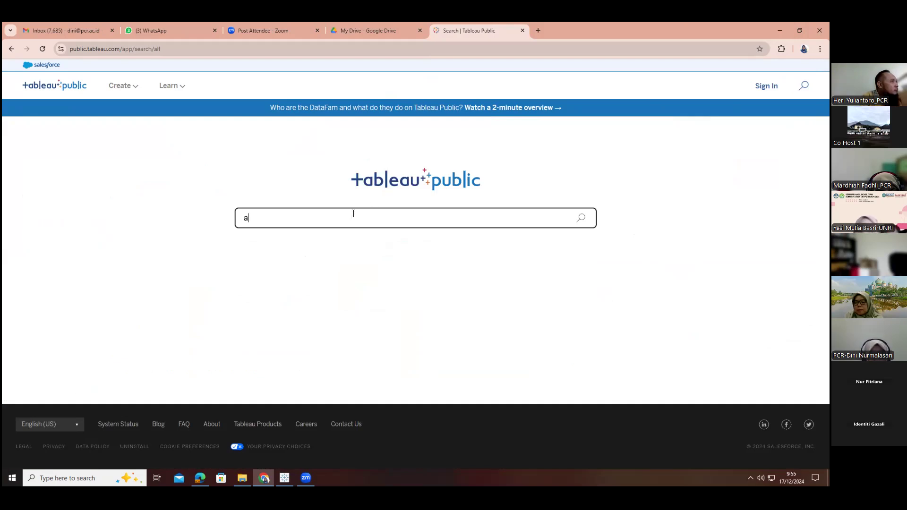
key(BackSpace)
key(BackSpace)
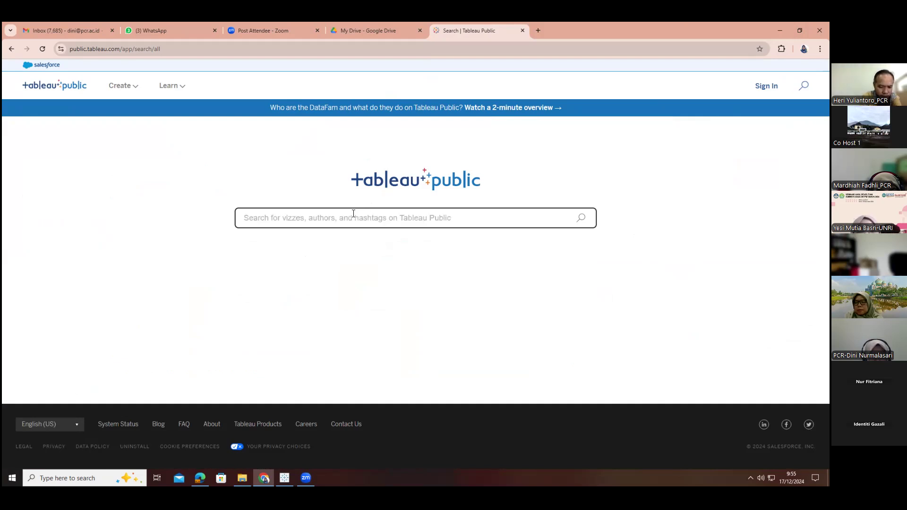
text(stock )
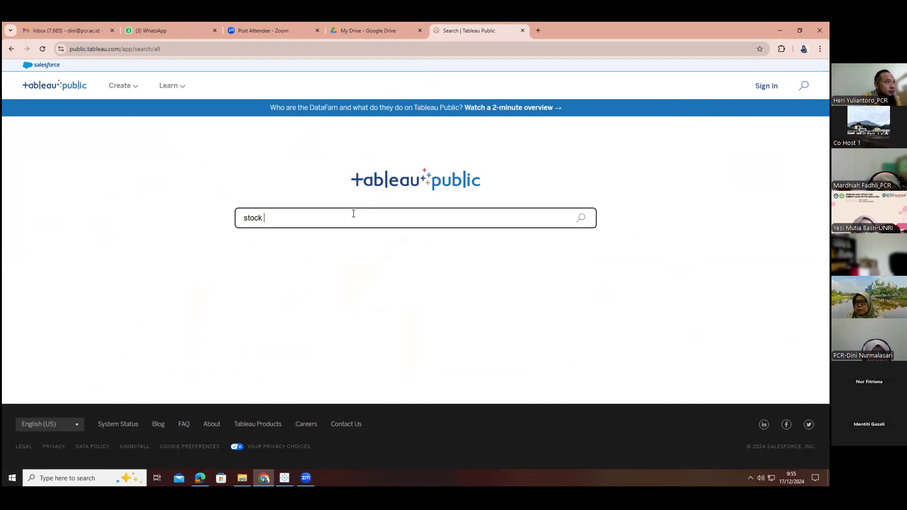
text(exchange analysis)
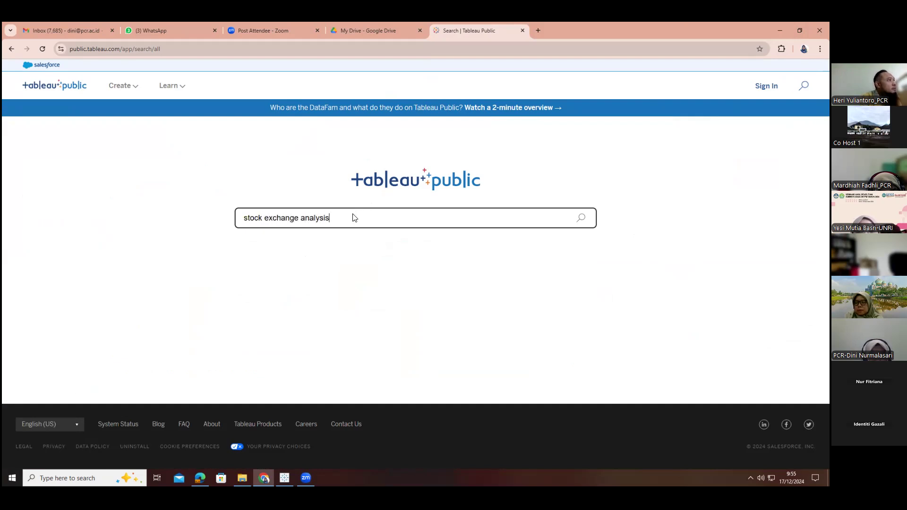
key(Return)
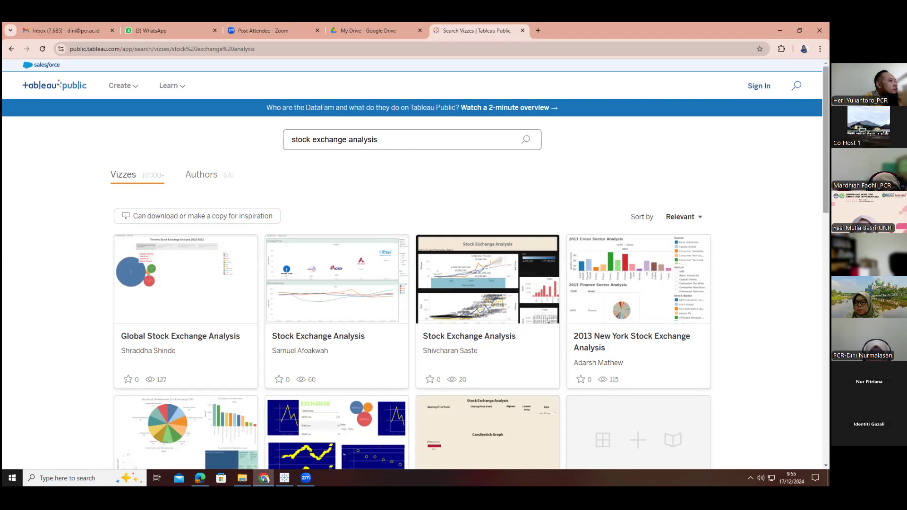
Look through the stock exchange analysis vizzes in the search results
scroll(411, 265, down, 3)
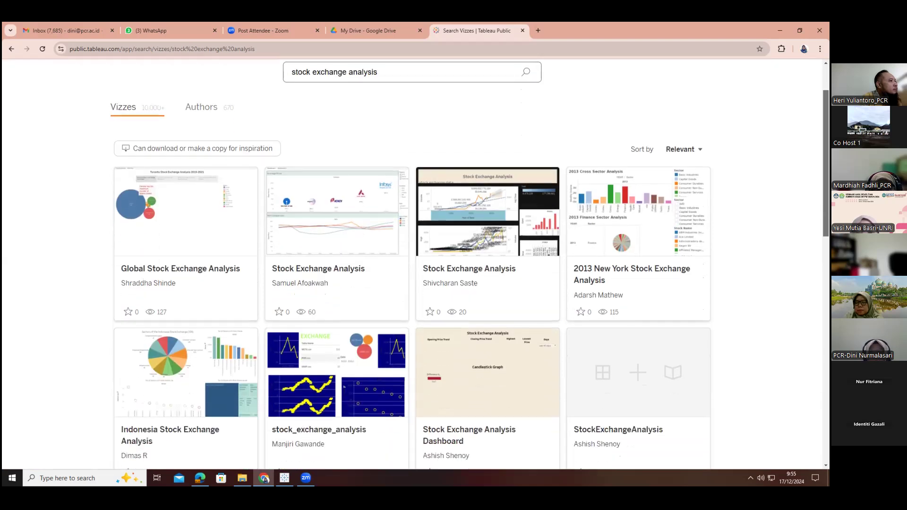
scroll(411, 265, down, 3)
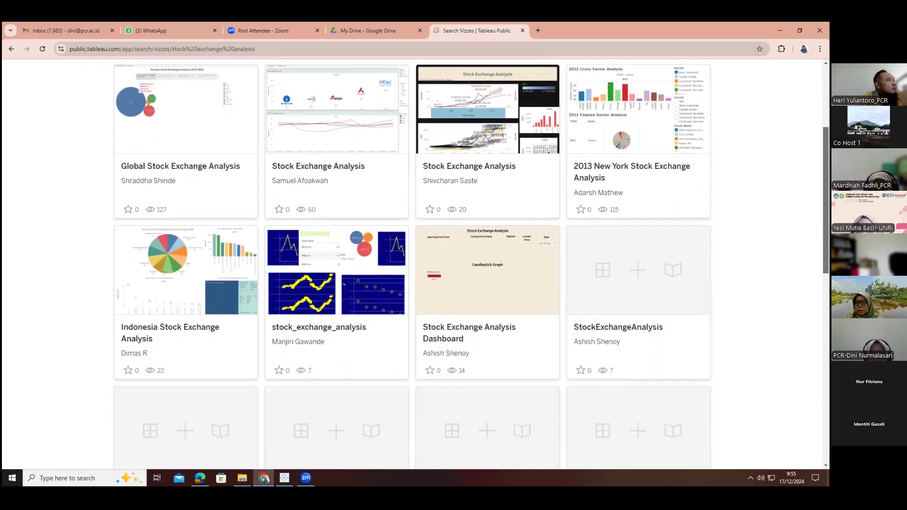
scroll(411, 265, down, 1)
scroll(411, 265, up, 1)
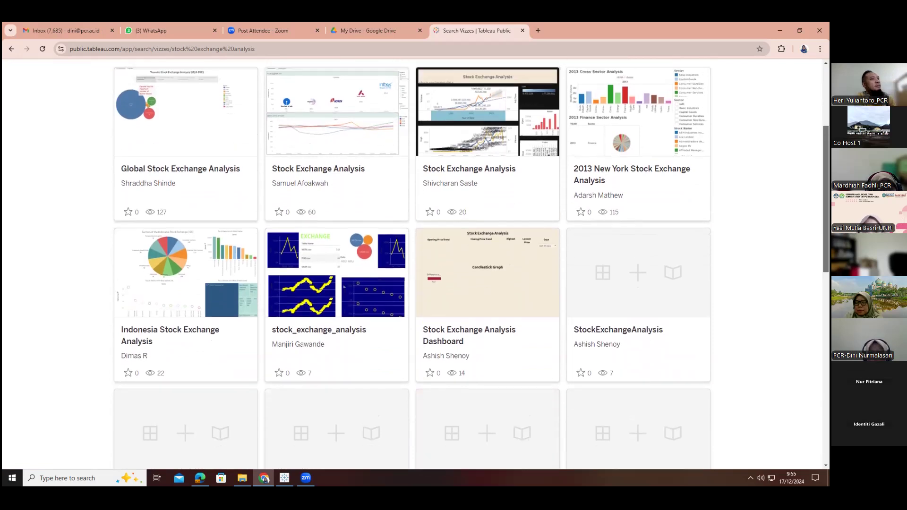
scroll(518, 160, up, 5)
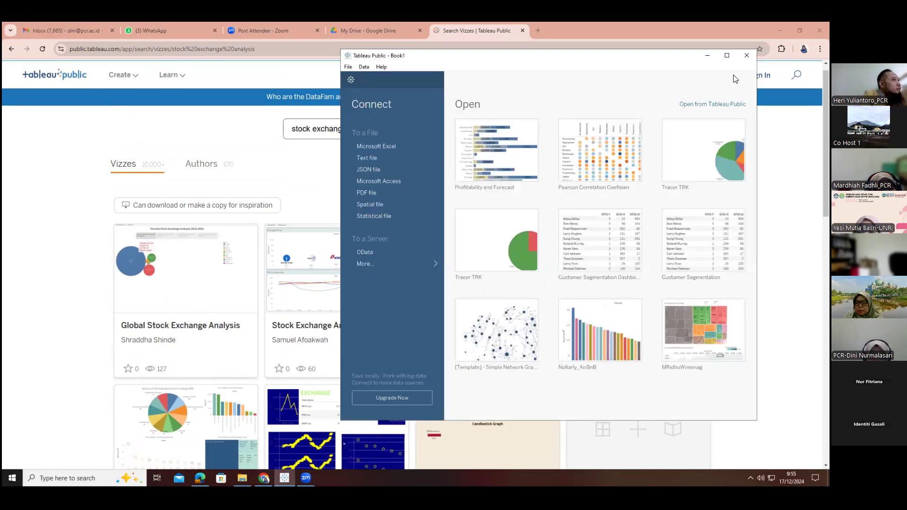
Switch to the Tableau Public desktop application at full size and show the additional server connectors available for data connections
click(727, 56)
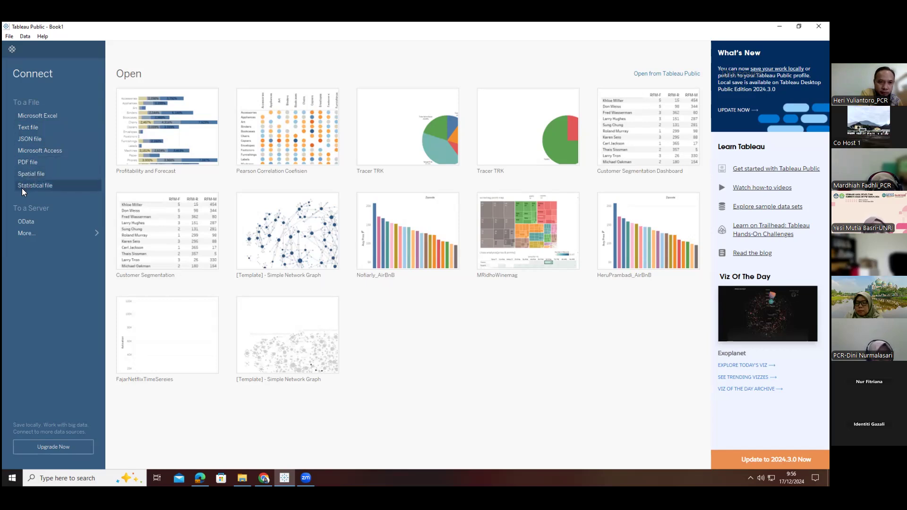
click(94, 234)
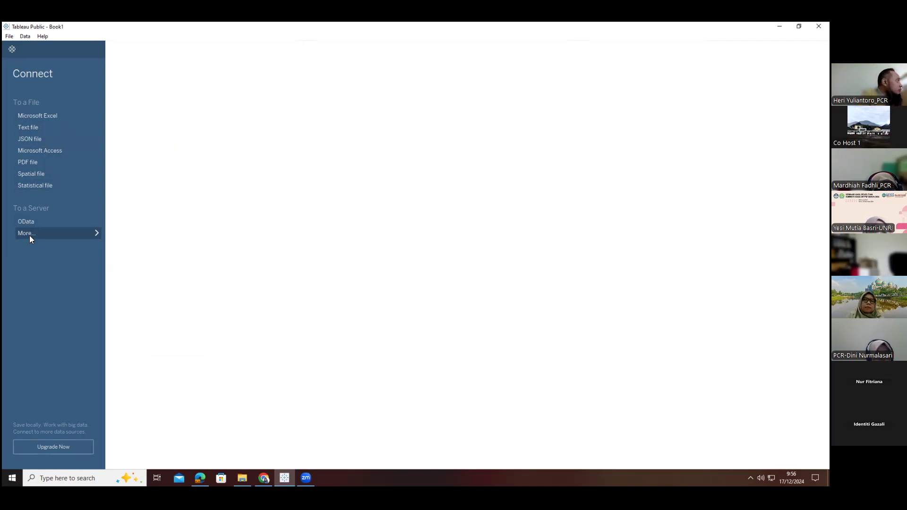
click(28, 234)
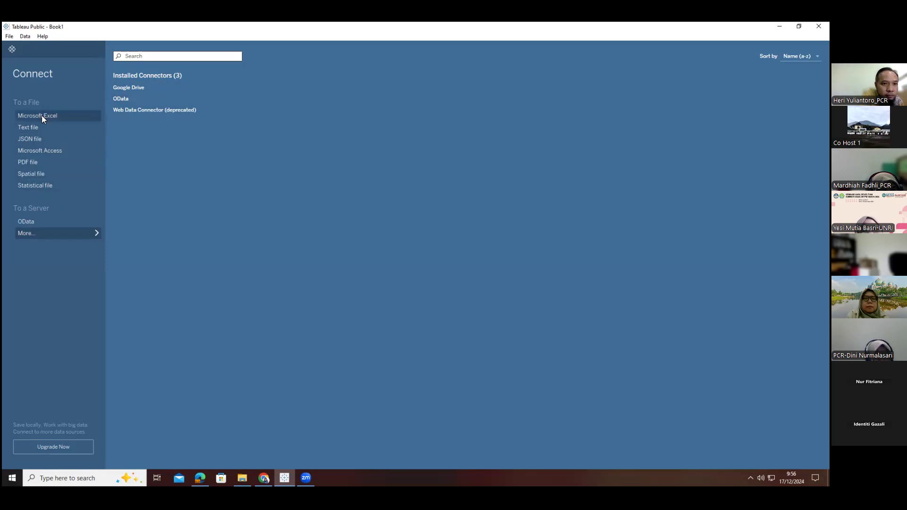
Connect to the Excel workbook Sample - Superstore in the Downloads folder and add its Orders sheet to the data source canvas
click(104, 121)
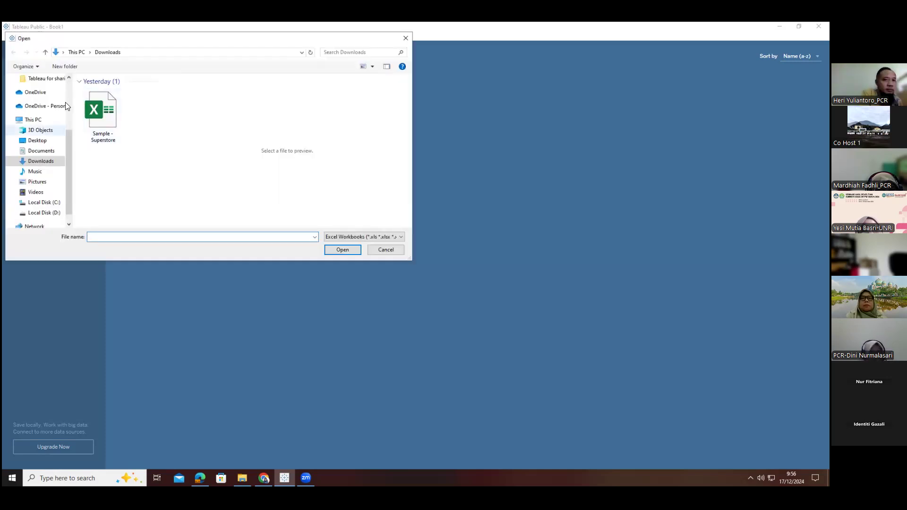
click(104, 116)
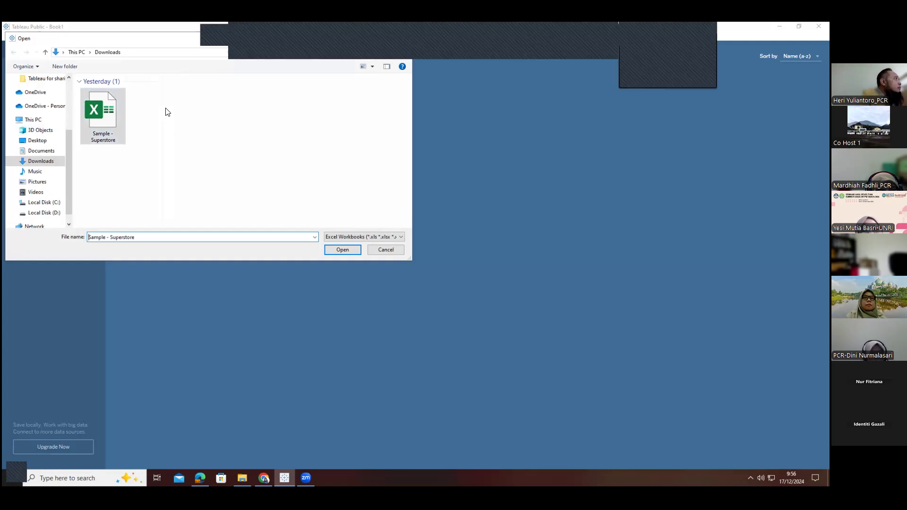
click(342, 250)
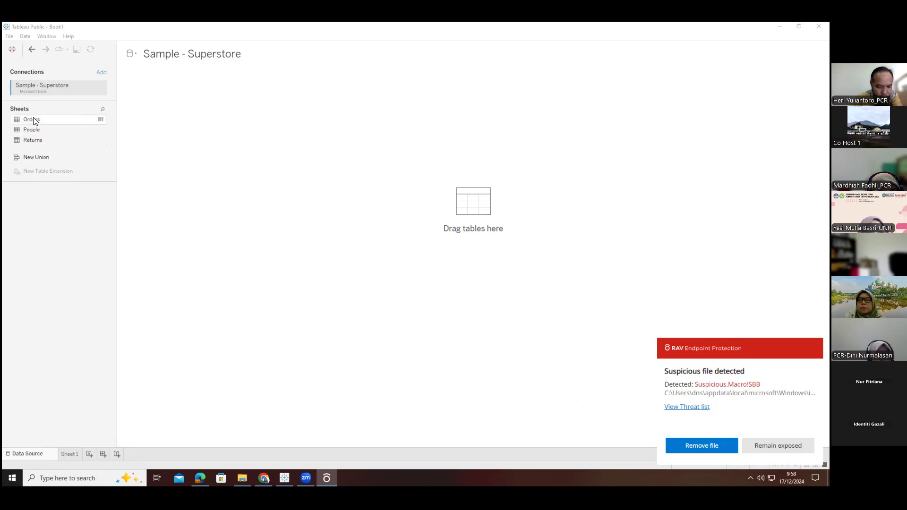
drag(31, 119, 241, 144)
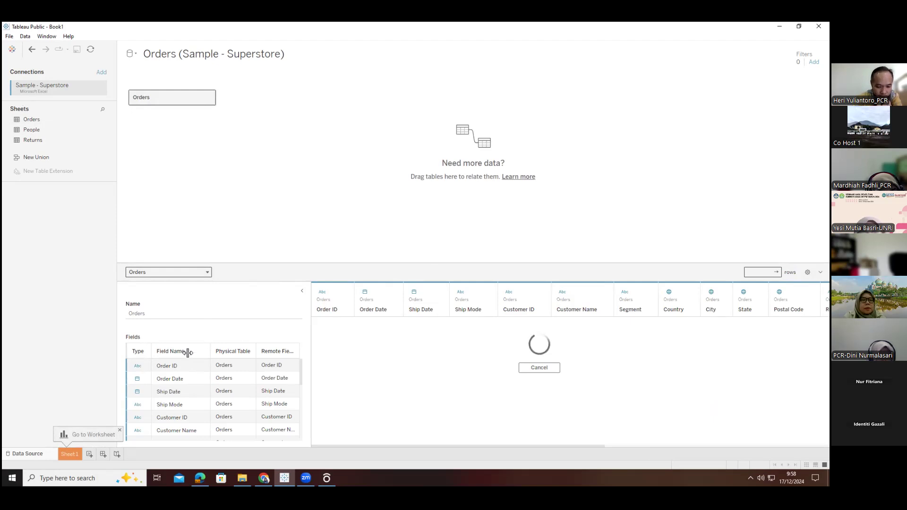
Examine the names and data types of all fields in the Orders table, from Order ID through Profit
scroll(300, 383, down, 3)
scroll(302, 379, up, 2)
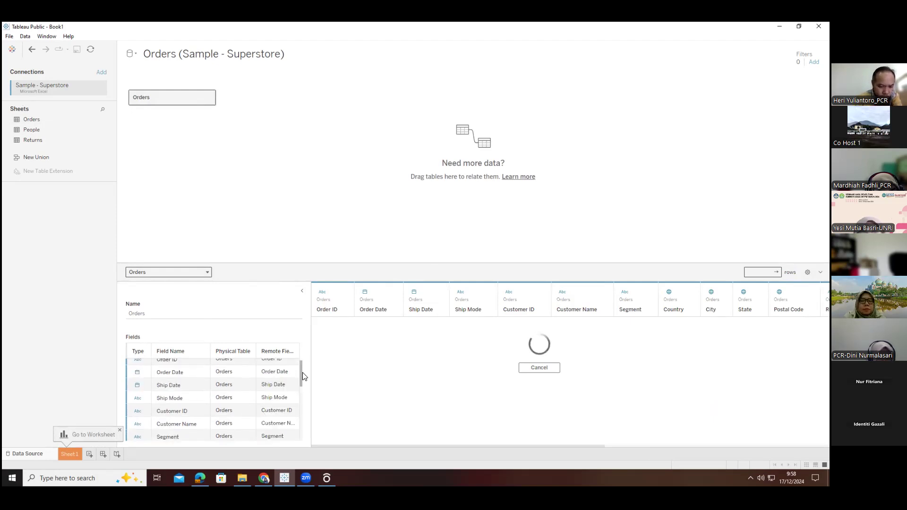
scroll(304, 376, up, 1)
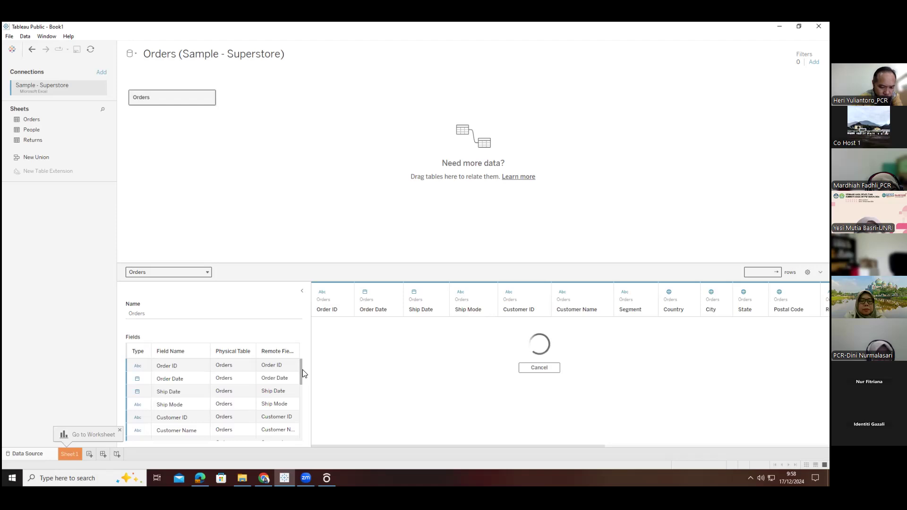
scroll(305, 380, down, 2)
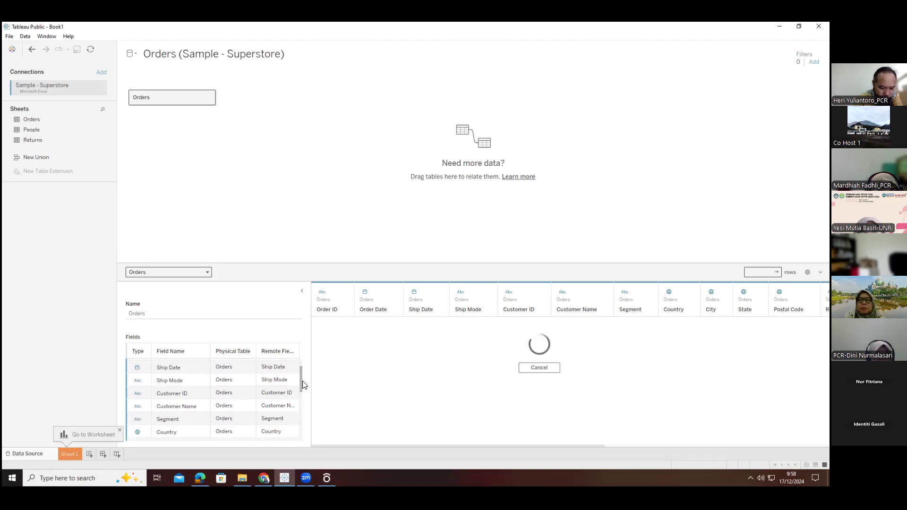
drag(303, 381, 303, 402)
scroll(304, 402, down, 1)
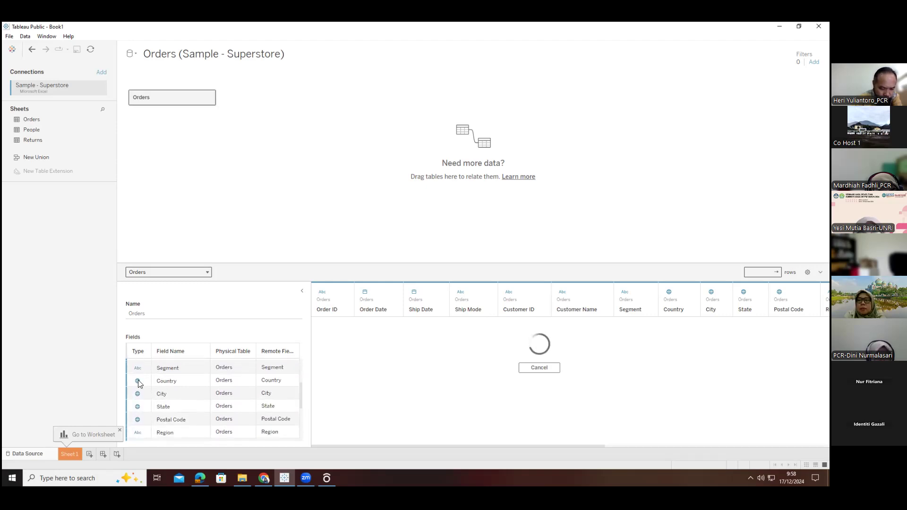
drag(301, 396, 301, 366)
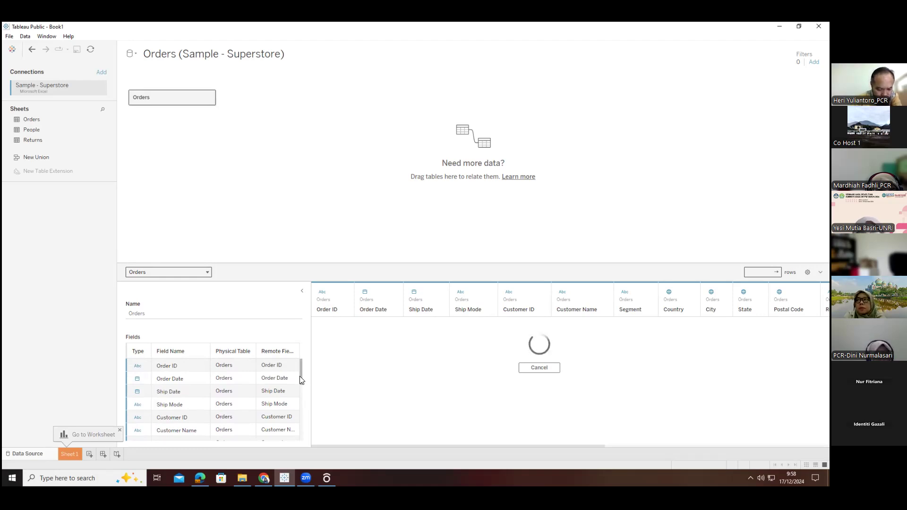
scroll(300, 379, down, 7)
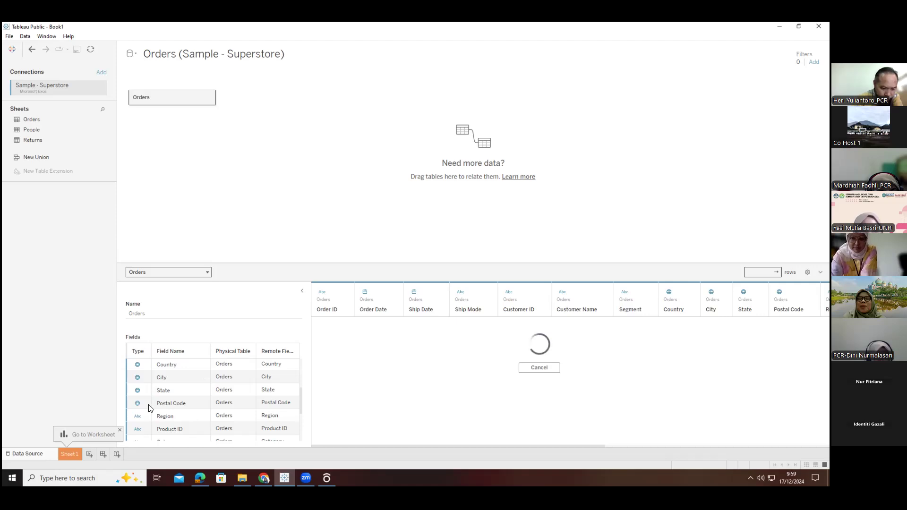
drag(302, 406, 303, 440)
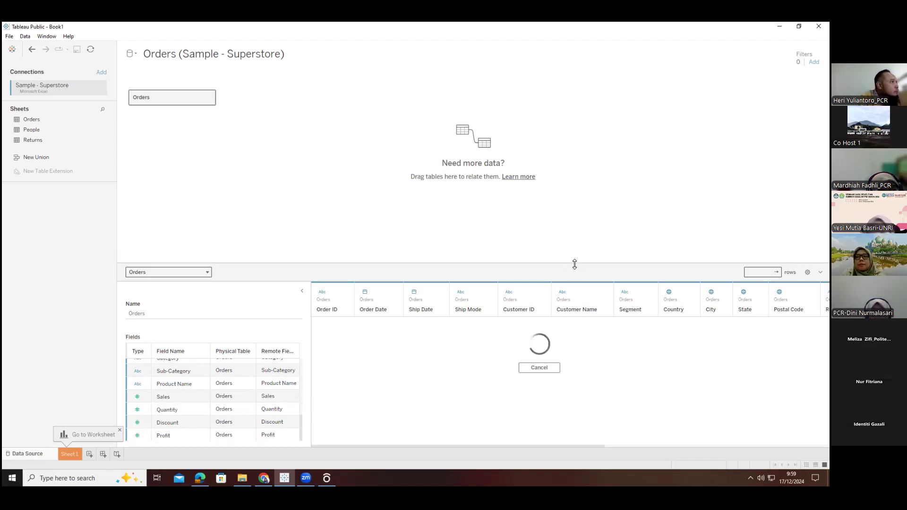
Limit the Orders data preview to 10 rows and update it
click(759, 272)
text(10)
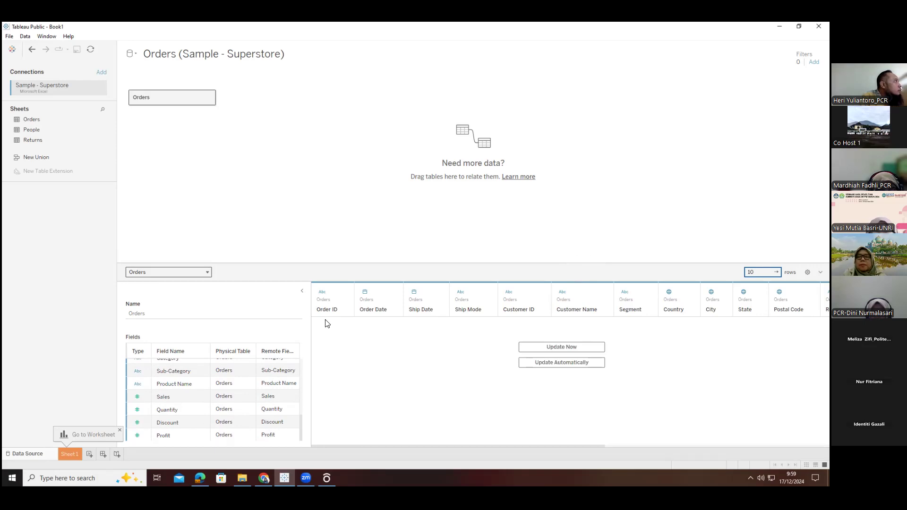
click(539, 350)
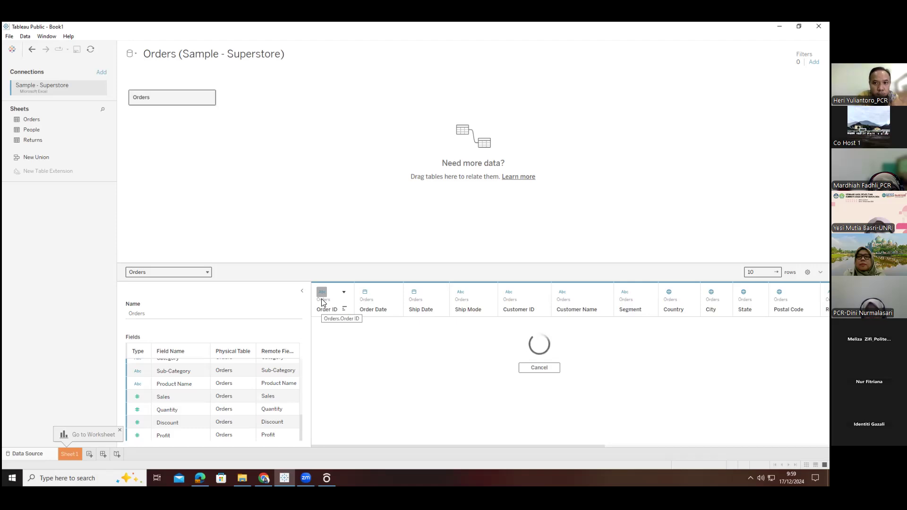
Check the options offered for the Order Date column and view the columns further along in the Orders preview
click(393, 293)
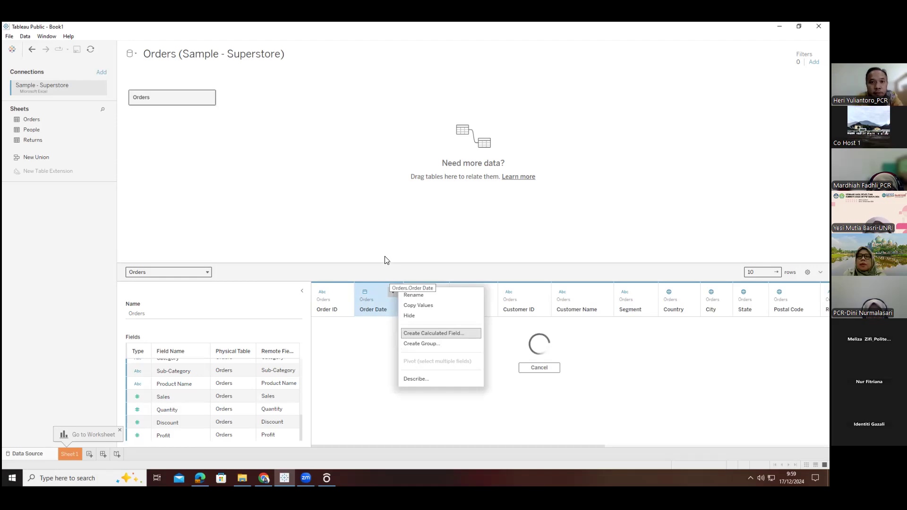
click(559, 298)
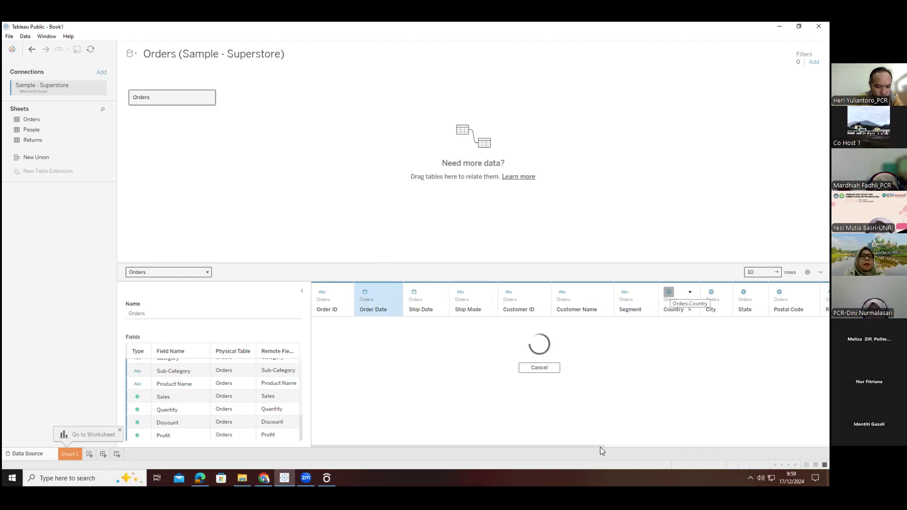
click(669, 448)
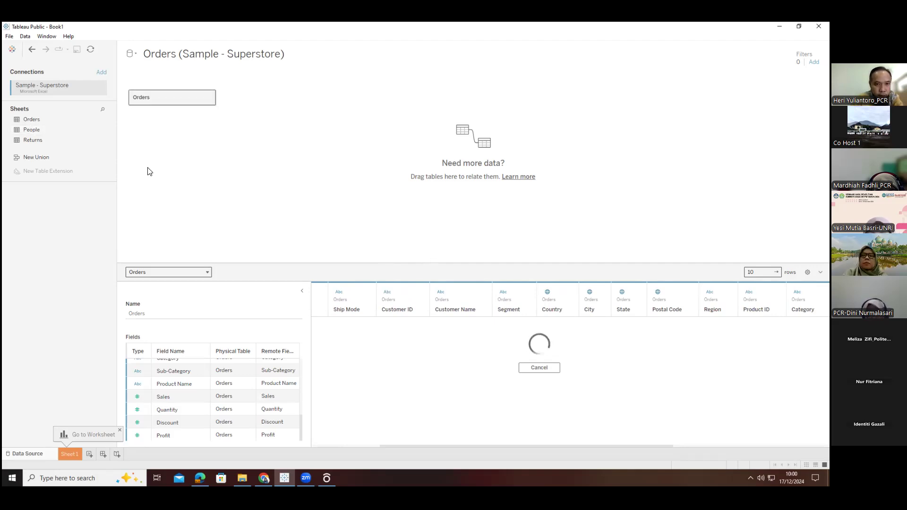
Try adding the People sheet beside Orders on the canvas, and remove it again
drag(32, 129, 323, 119)
drag(342, 96, 6, 265)
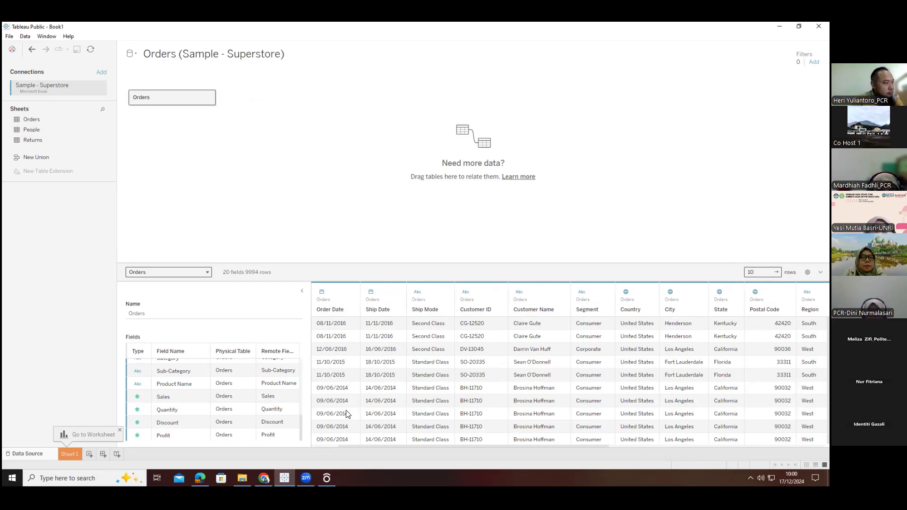
Examine the Orders preview rows across all columns, including the Sales and Quantity values in the first row
drag(362, 447, 656, 456)
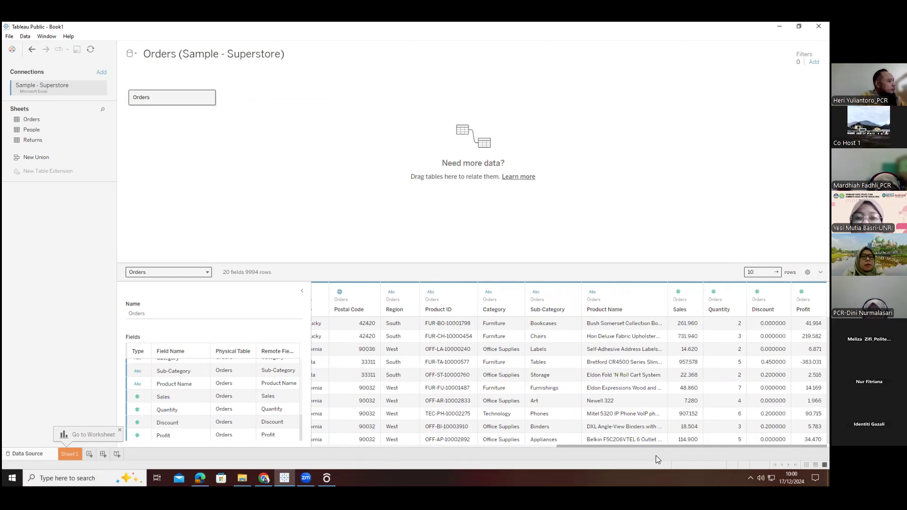
click(732, 328)
mouse_move(706, 446)
mouse_down()
mouse_move(597, 446)
mouse_move(717, 446)
mouse_up()
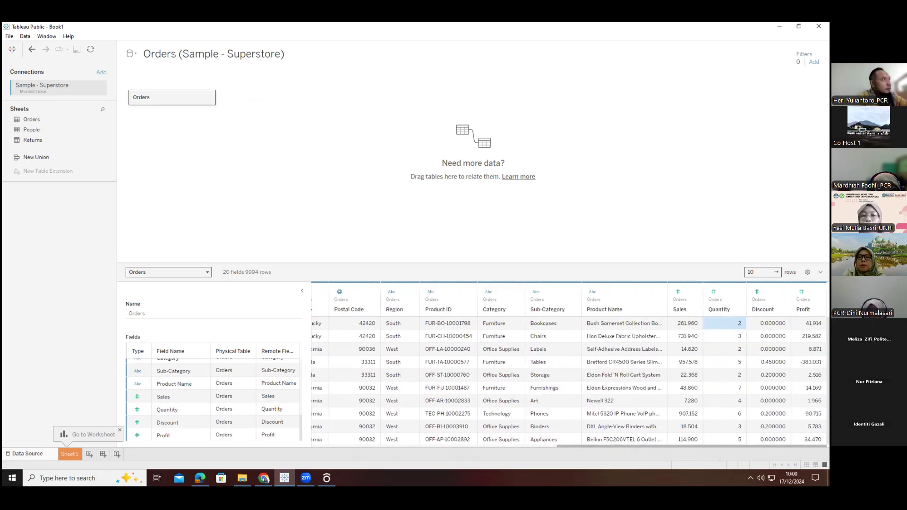
click(689, 326)
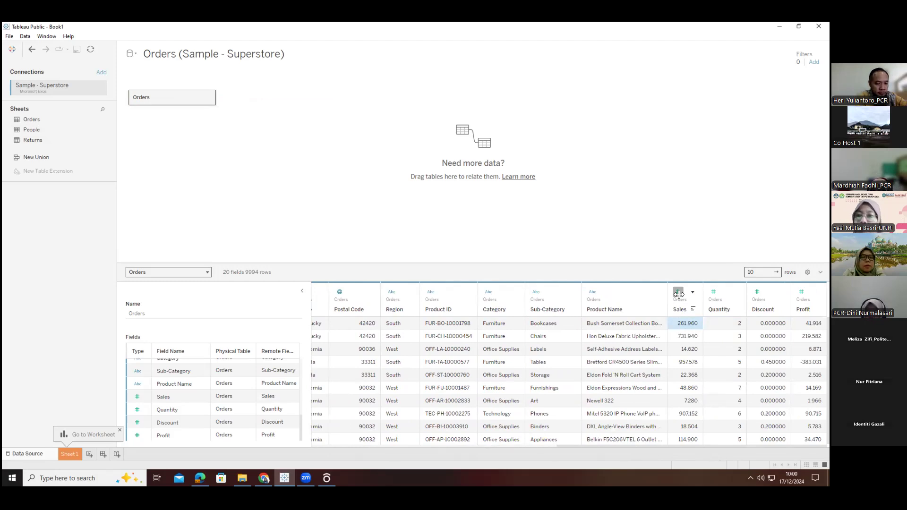
drag(681, 445, 418, 445)
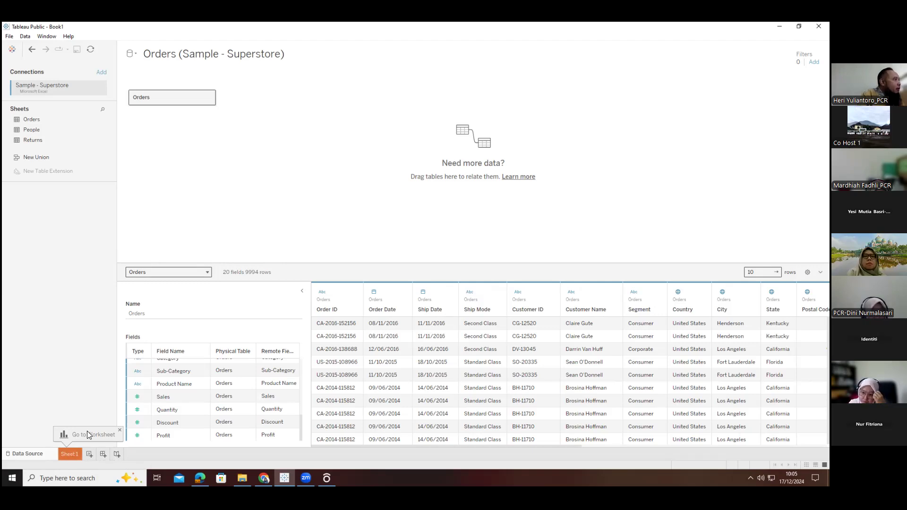
Open the Sheet 1 worksheet and check the options for creating, grouping and sorting fields in the Orders field list
click(70, 455)
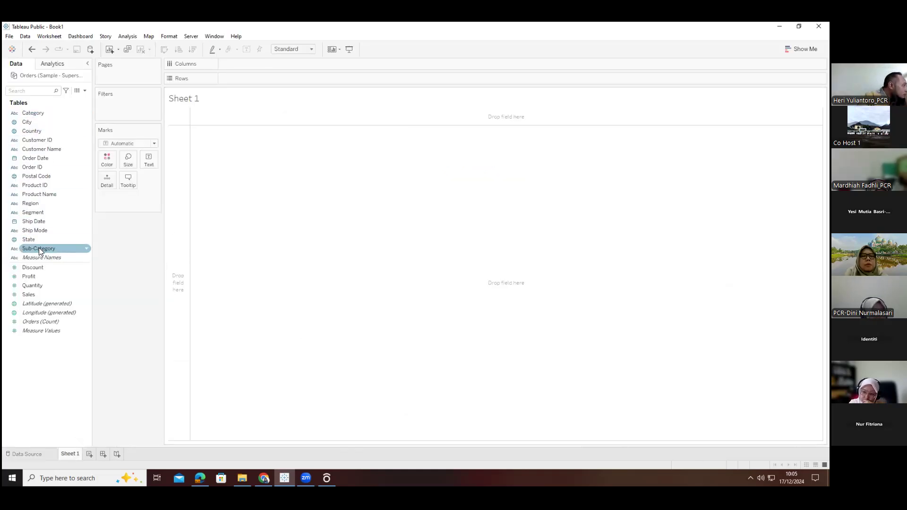
click(45, 140)
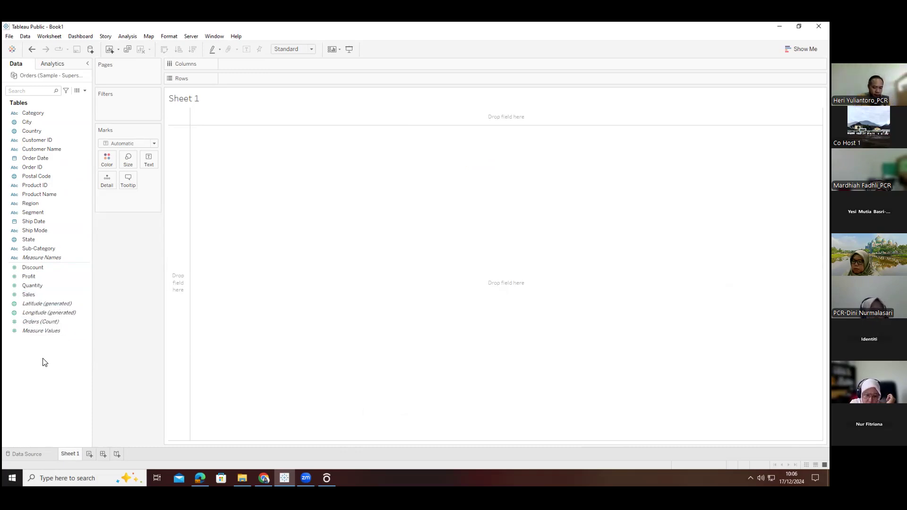
right_click(30, 358)
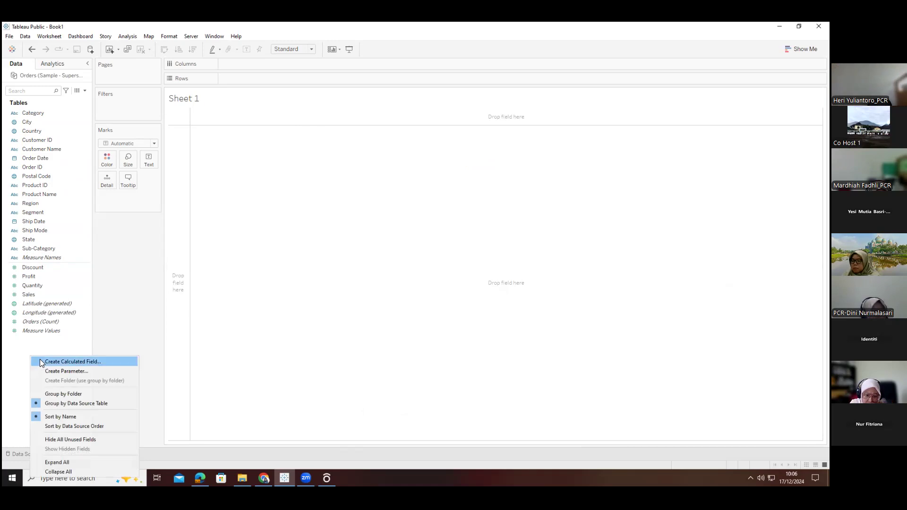
click(15, 352)
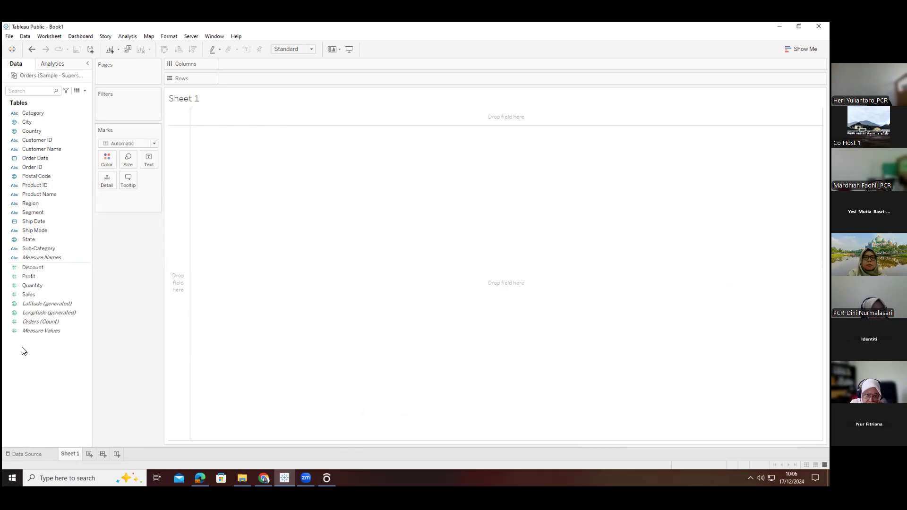
right_click(22, 348)
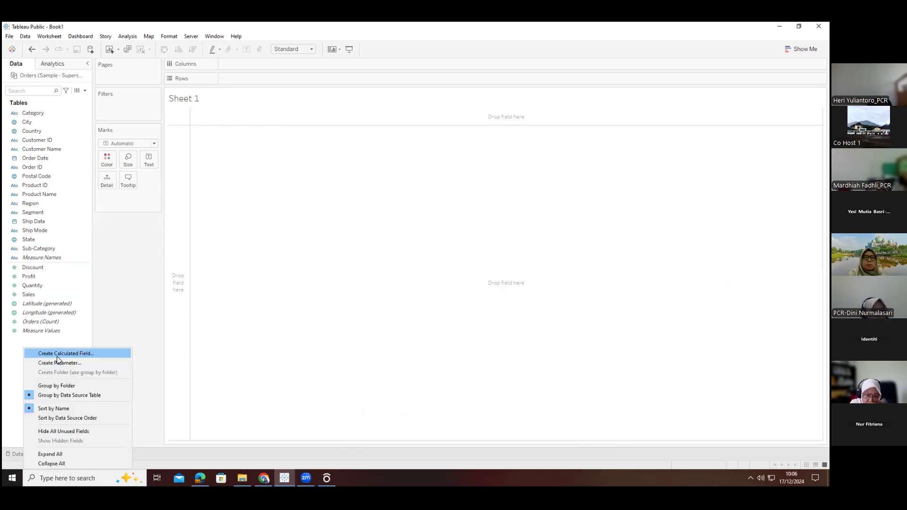
click(5, 351)
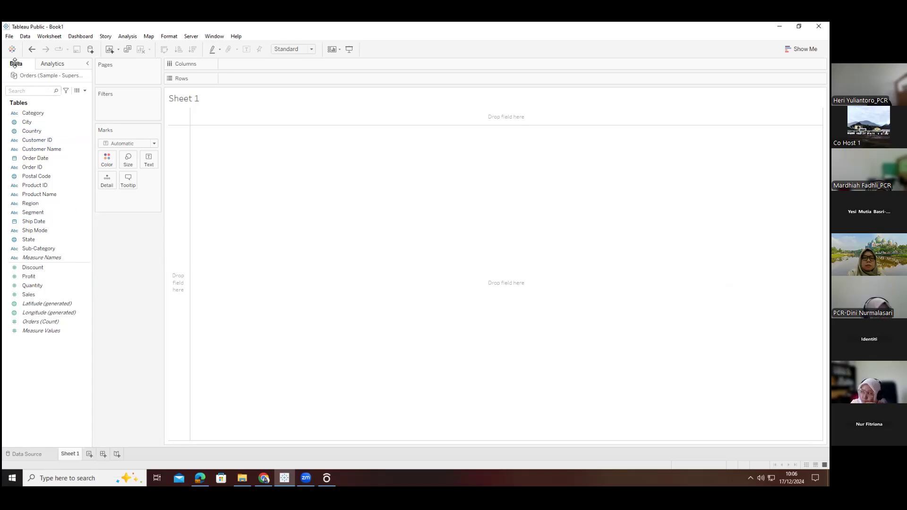
Widen the data pane and look over its Orders fields and the available analytics options
drag(93, 109, 138, 111)
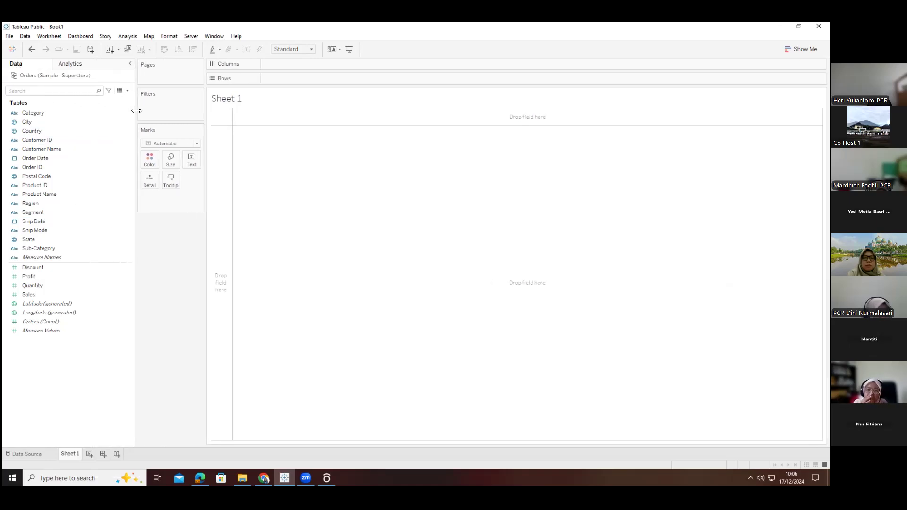
click(34, 113)
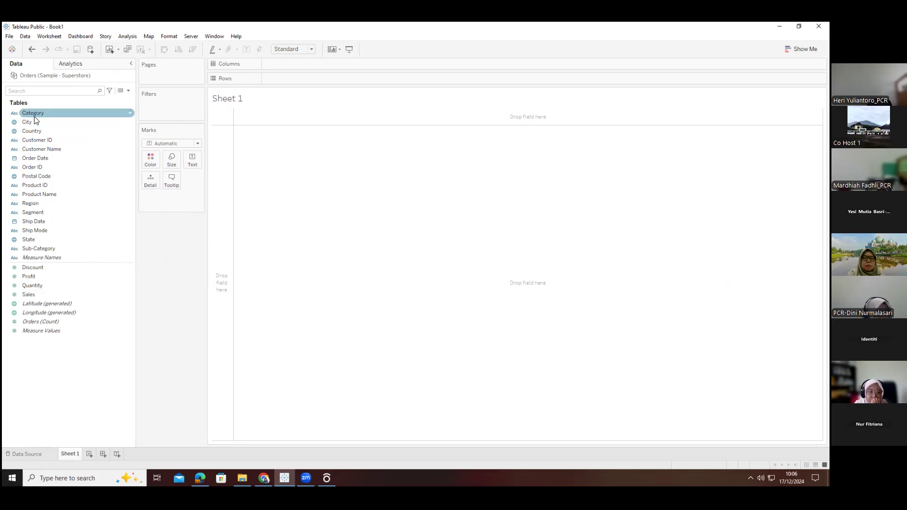
click(32, 122)
click(33, 131)
click(36, 150)
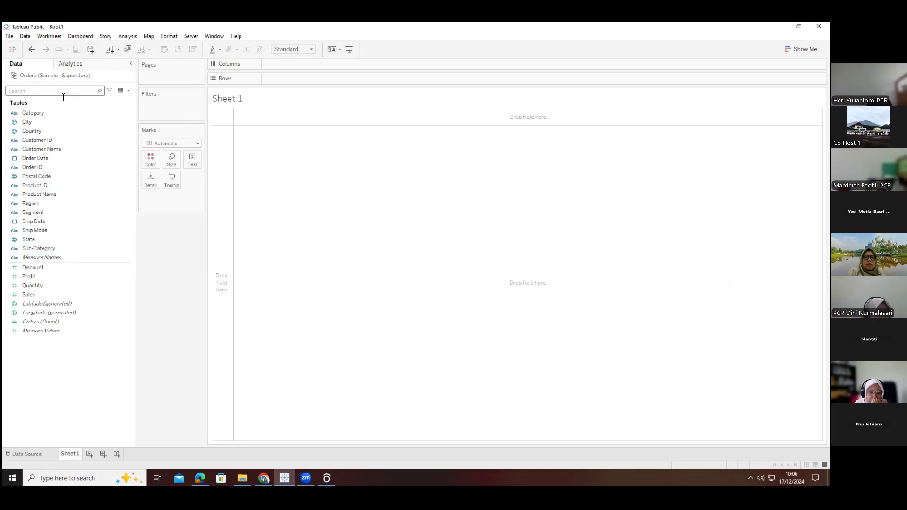
click(84, 66)
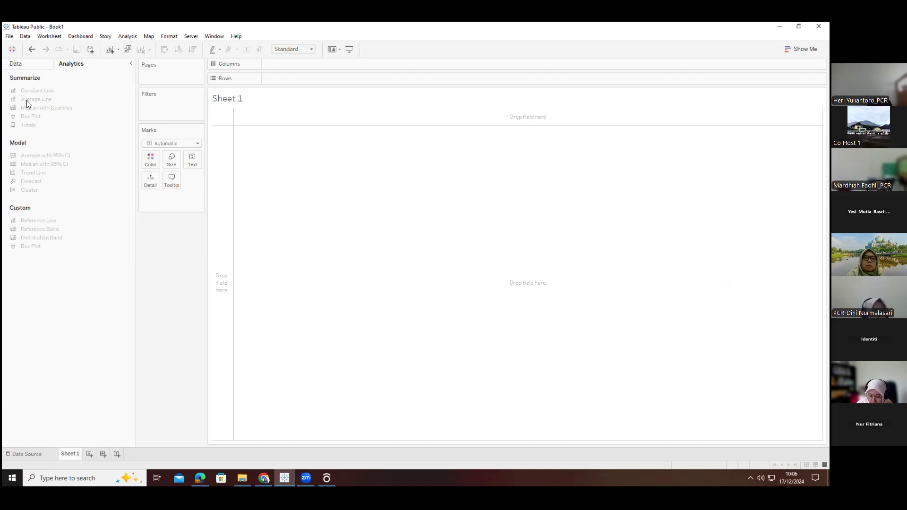
click(34, 67)
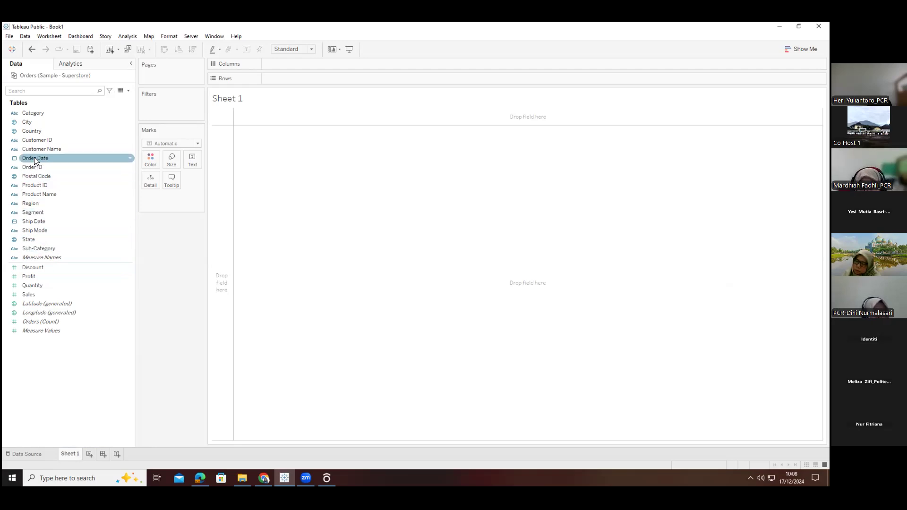
Rename Sheet 1 as "Sales by Segment"
mouse_move(72, 454)
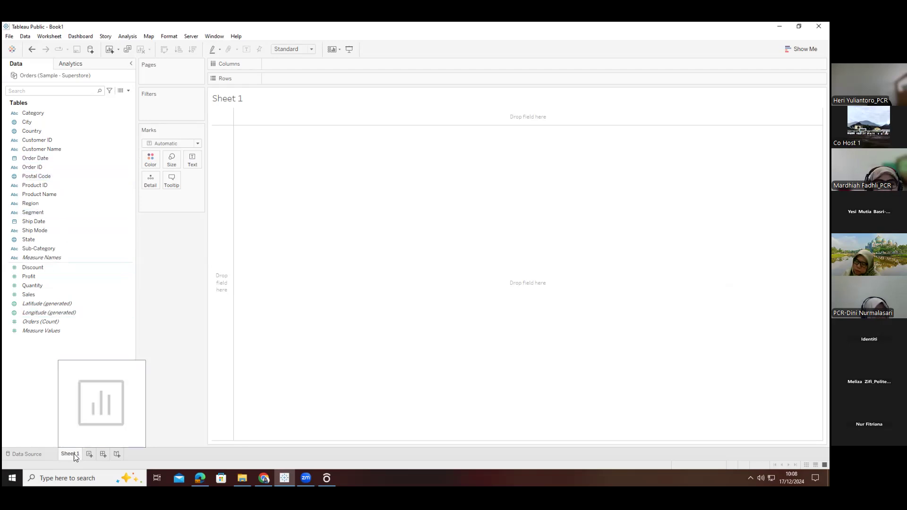
double_click(71, 455)
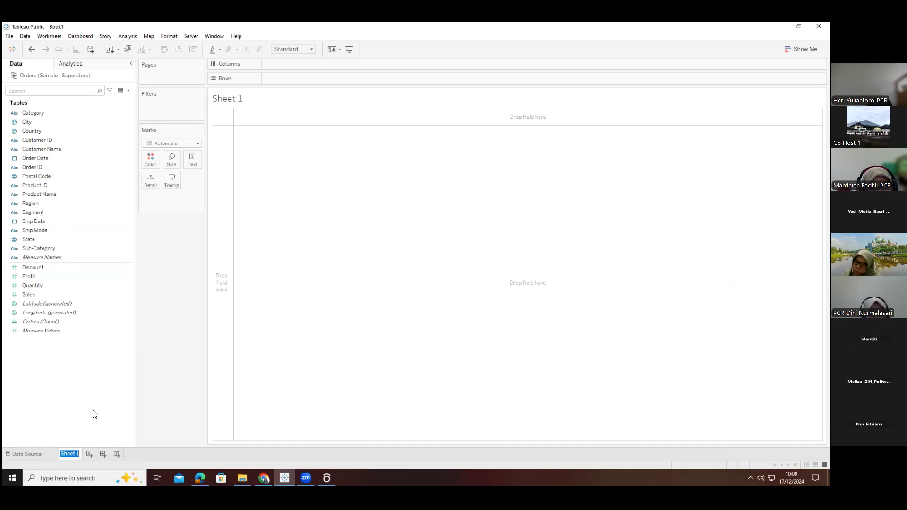
text(Higes)
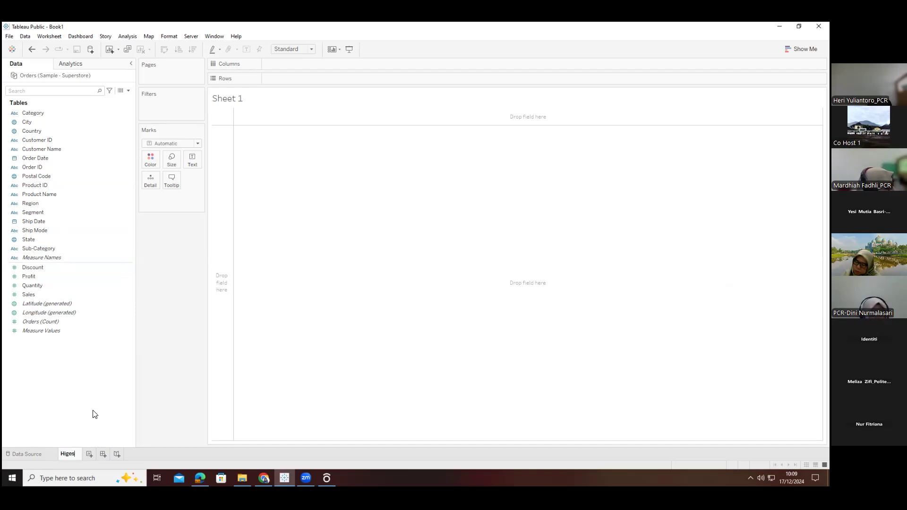
text(t Sale)
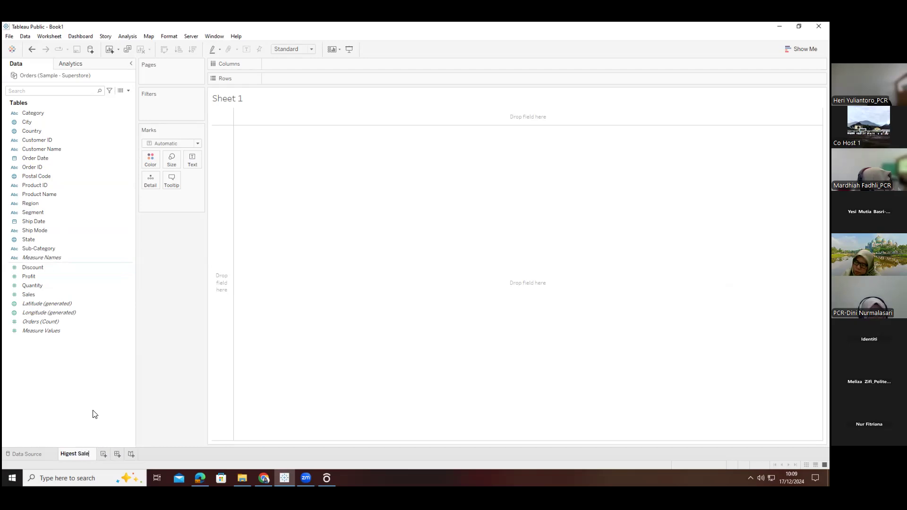
text(s S)
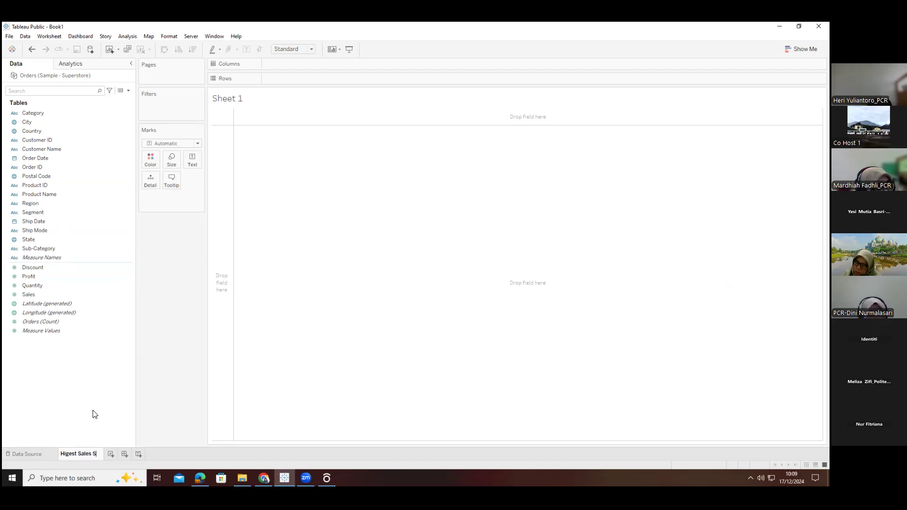
text(egment)
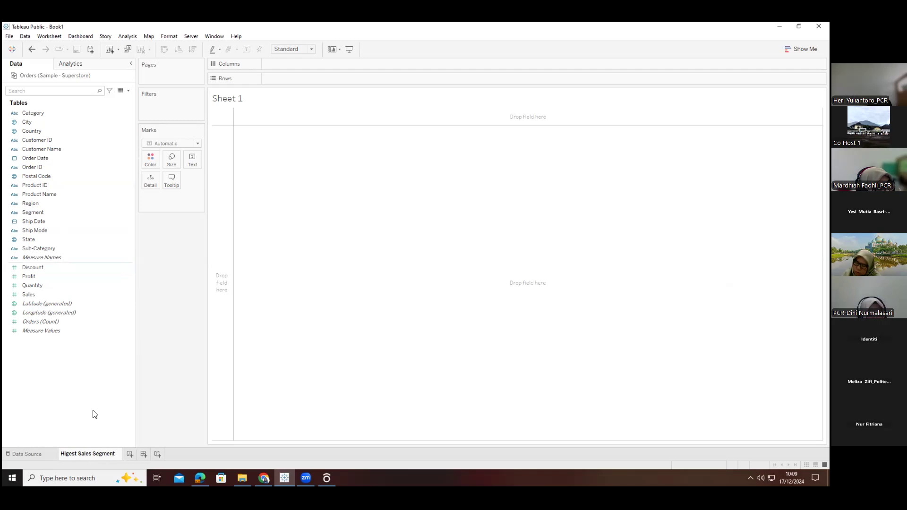
double_click(78, 453)
key(BackSpace)
text(by)
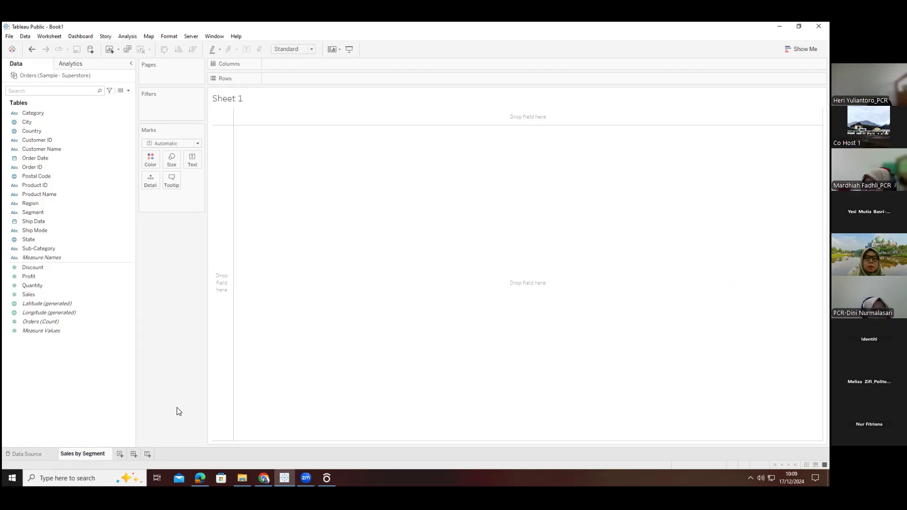
click(290, 345)
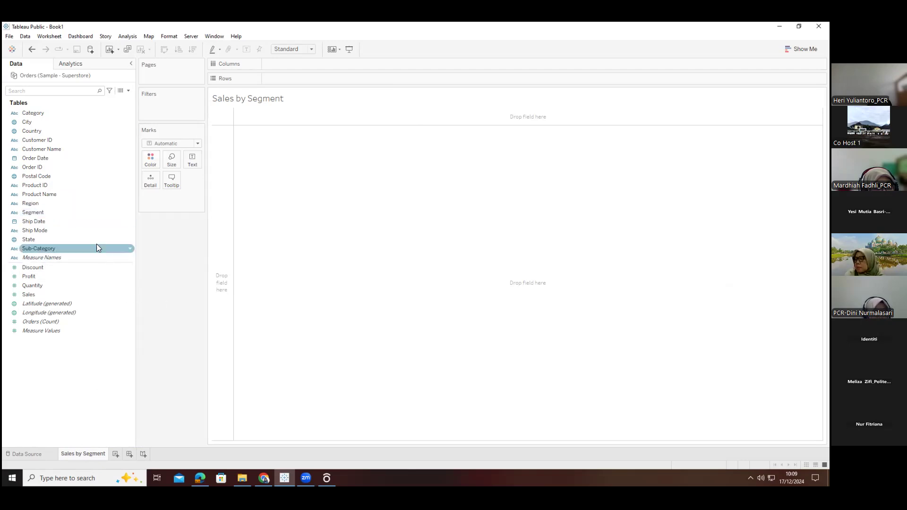
Build a bar chart with Sub-Category on the rows and the sum of Sales on the columns
drag(43, 249, 290, 83)
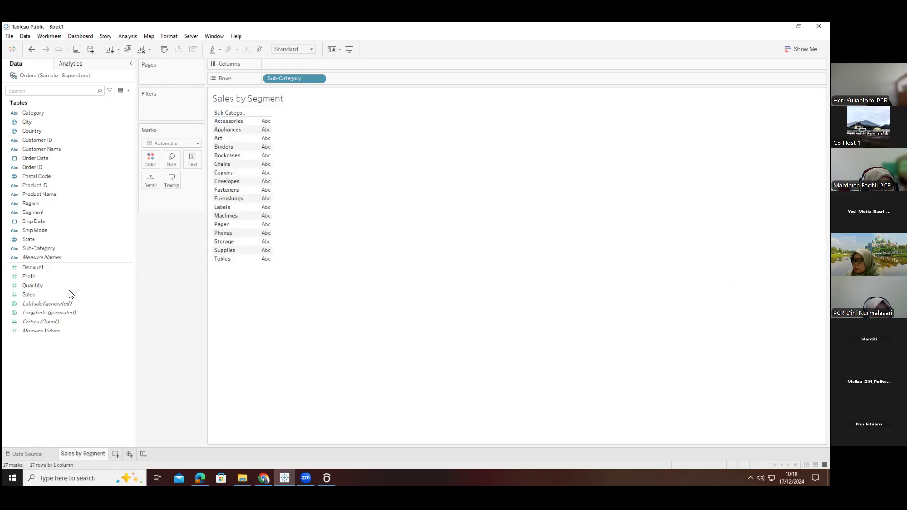
drag(71, 295, 172, 277)
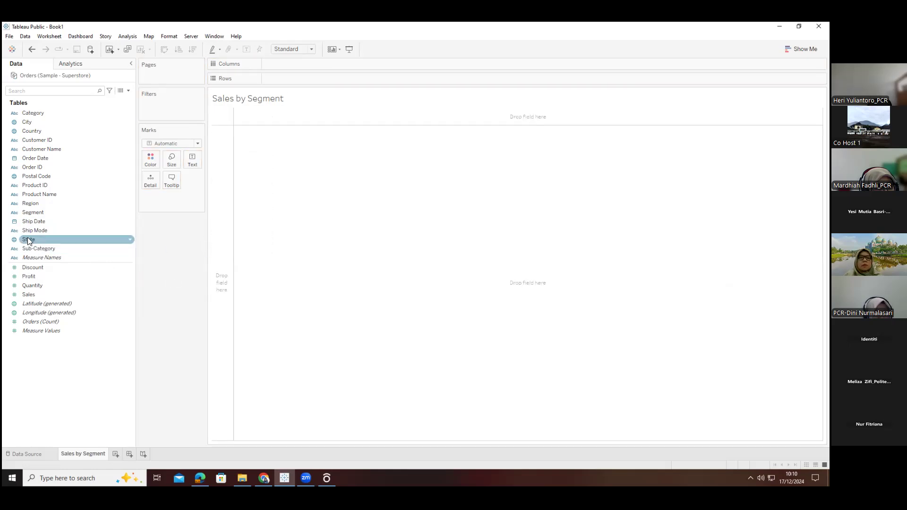
drag(37, 249, 301, 81)
drag(301, 80, 302, 79)
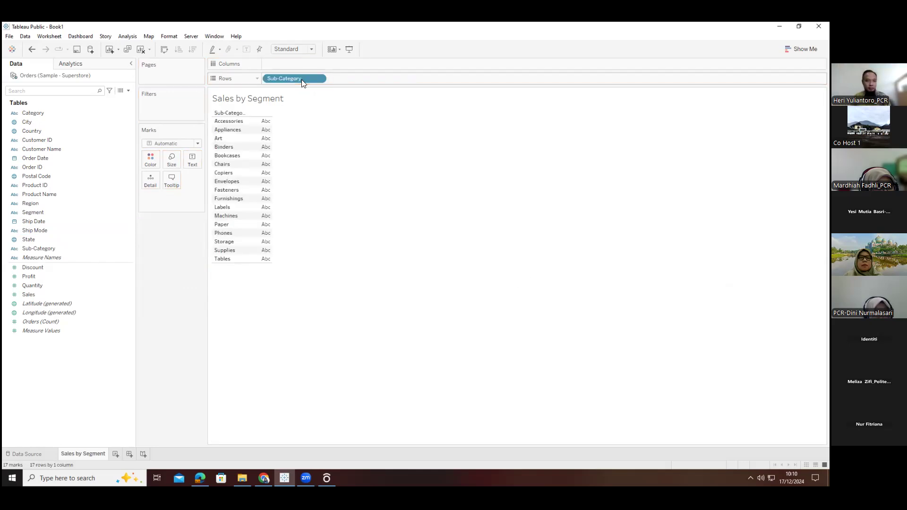
click(30, 296)
drag(21, 300, 306, 132)
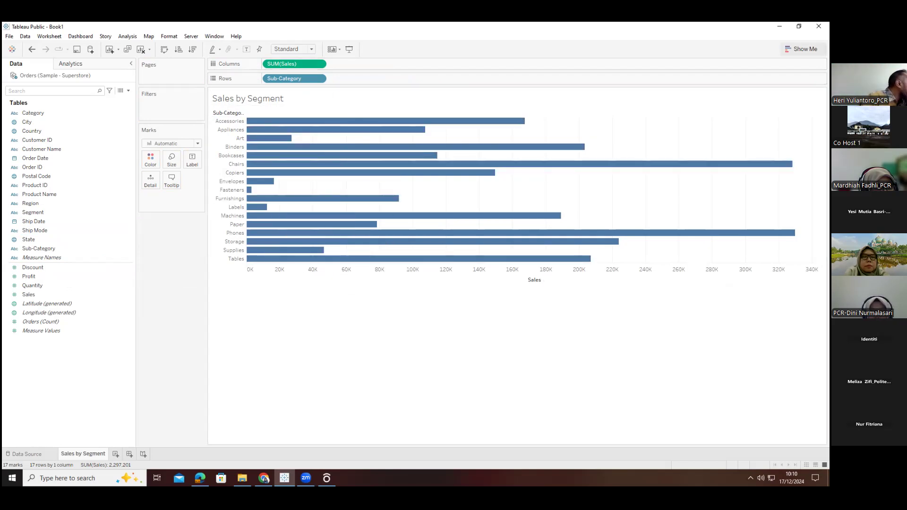
View the suggested chart types, and try swapping the bar chart's rows and columns before restoring the horizontal bars
click(802, 49)
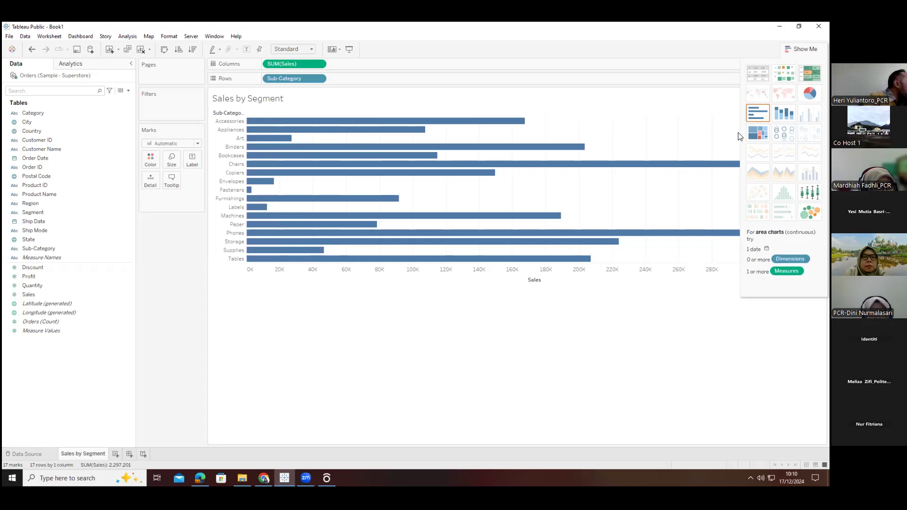
click(802, 49)
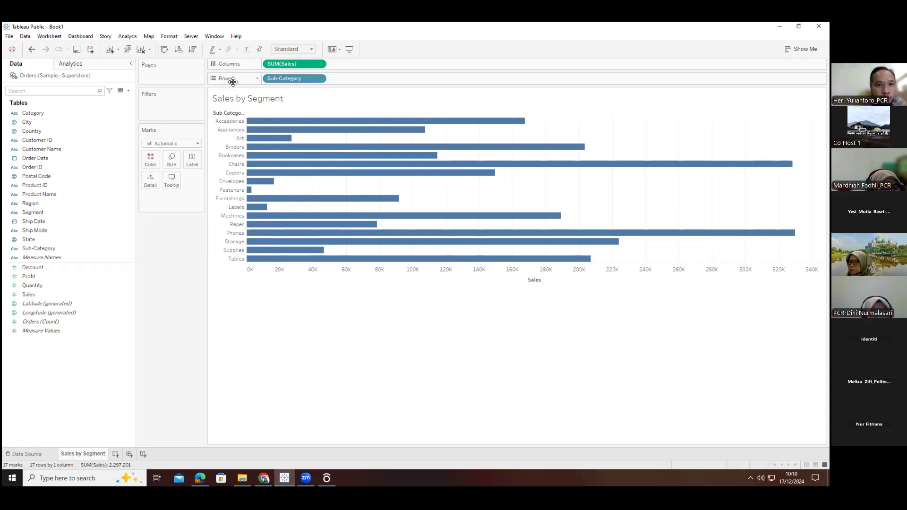
click(164, 50)
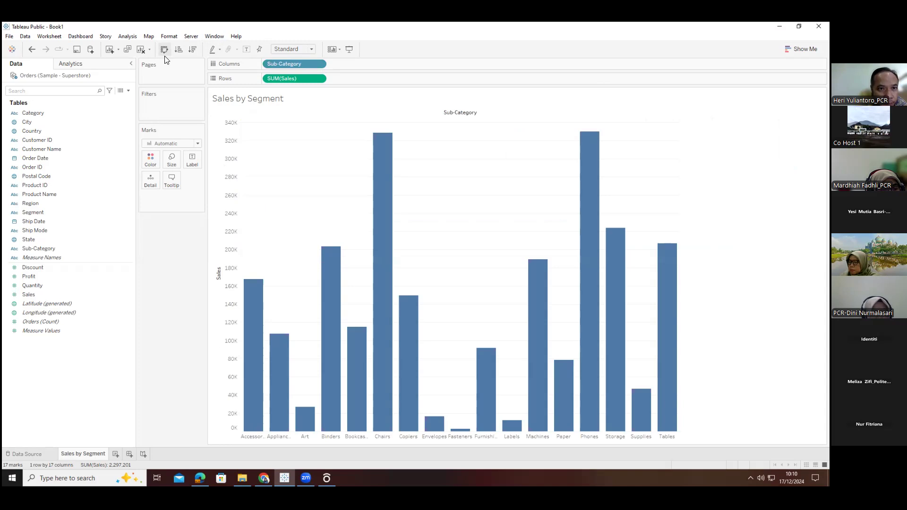
click(163, 50)
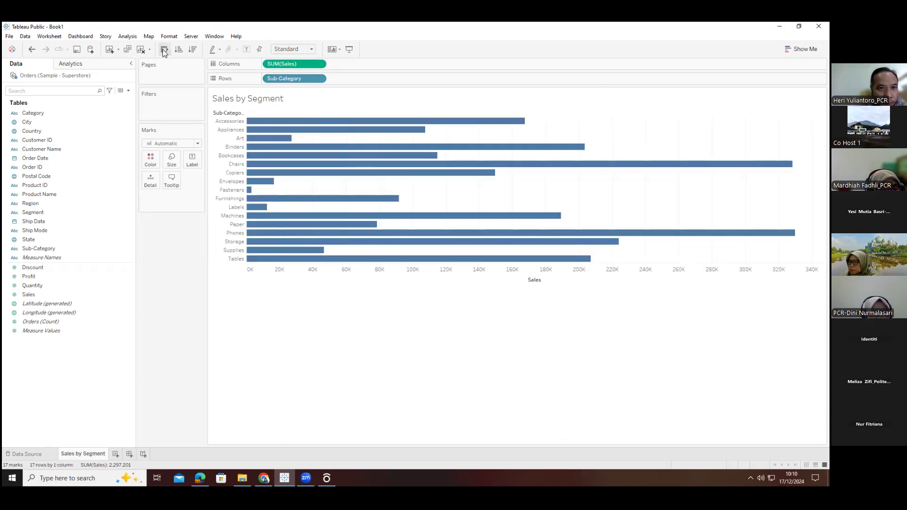
click(162, 49)
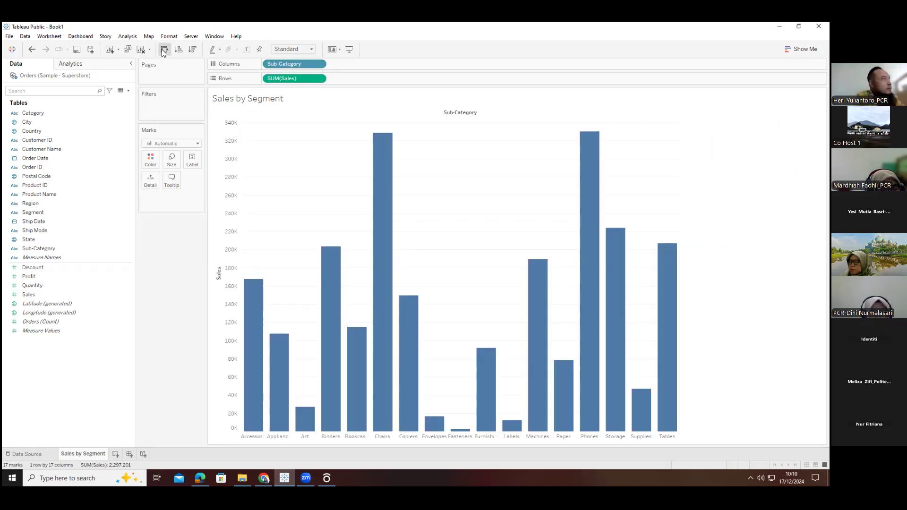
click(164, 50)
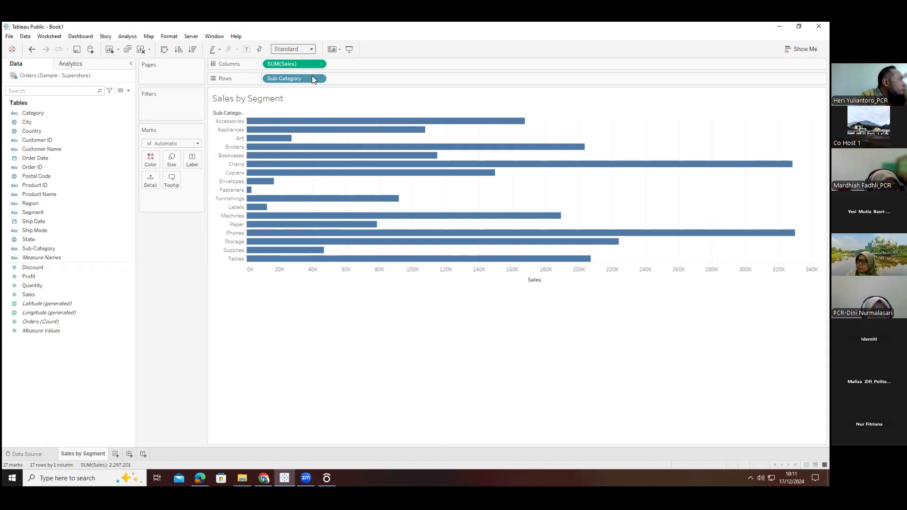
Fit the chart to Entire View and color the bars by Segment
click(311, 49)
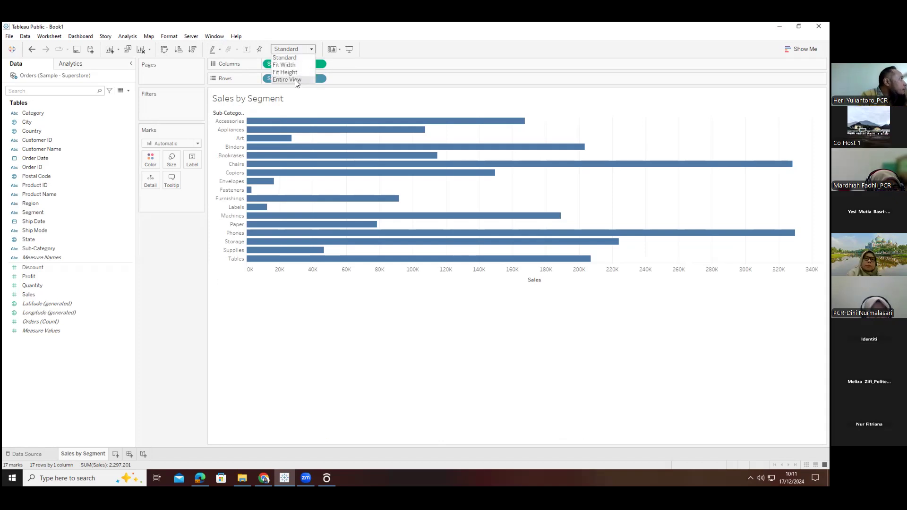
click(294, 79)
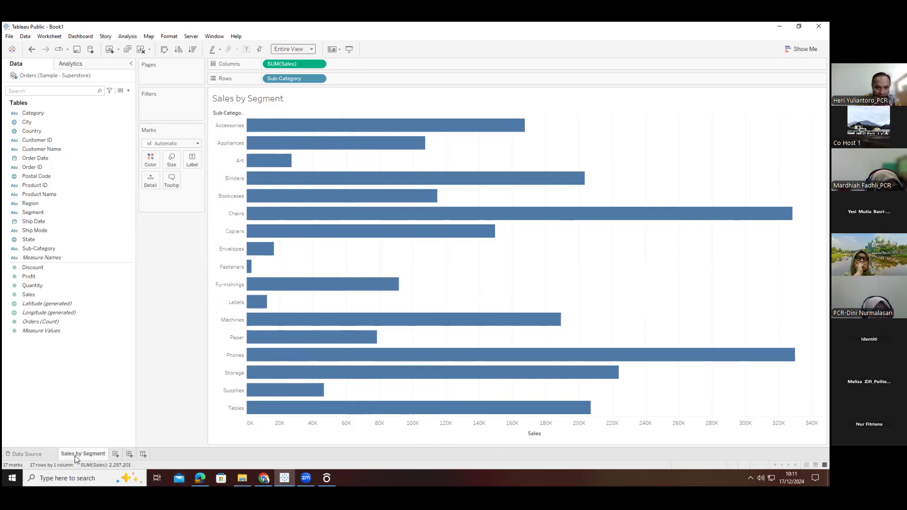
drag(38, 213, 149, 159)
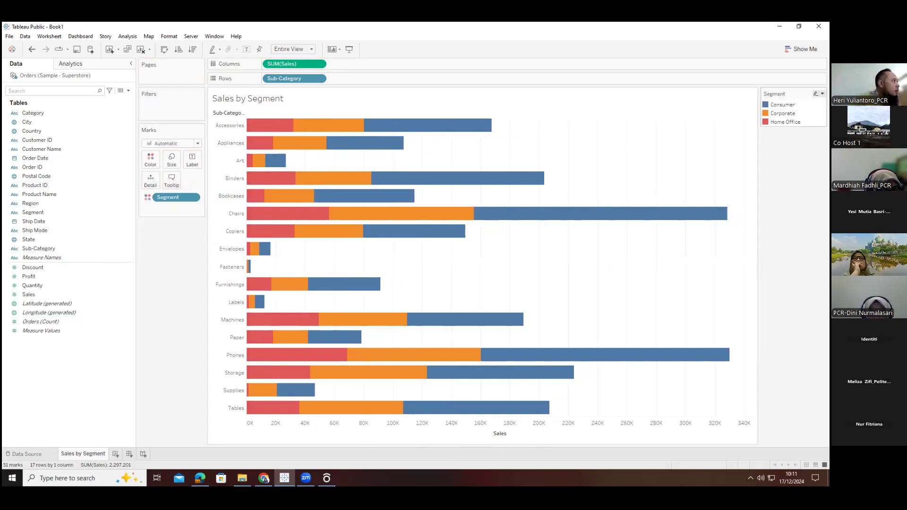
Edit the Segment colors with the Miller Stone palette and assign its dark blue to Consumer
click(822, 94)
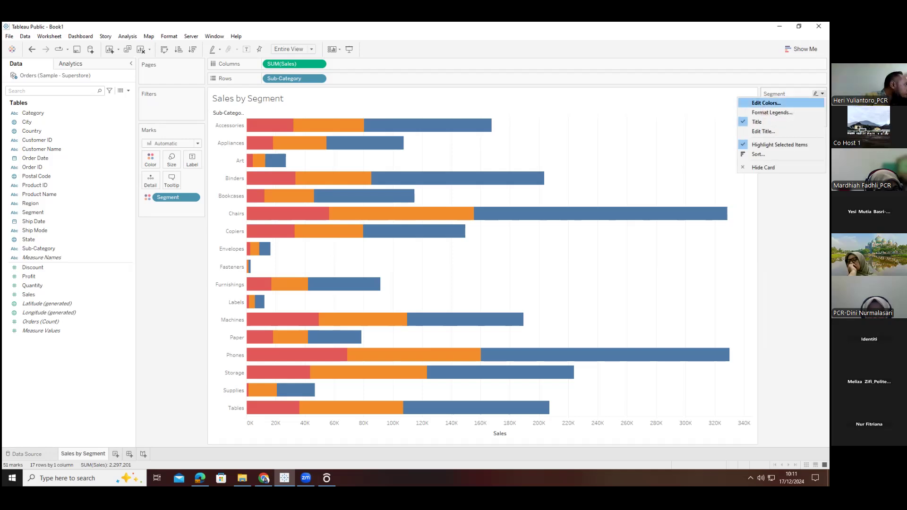
key(Escape)
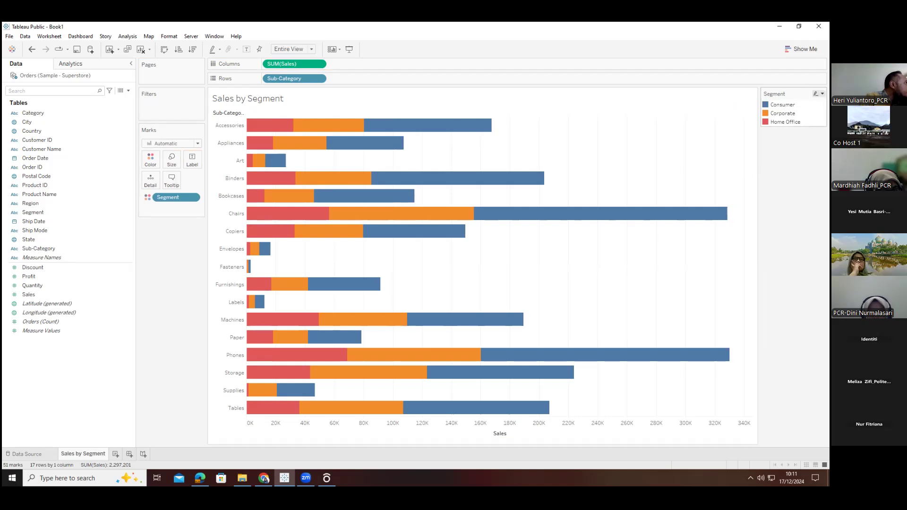
click(823, 93)
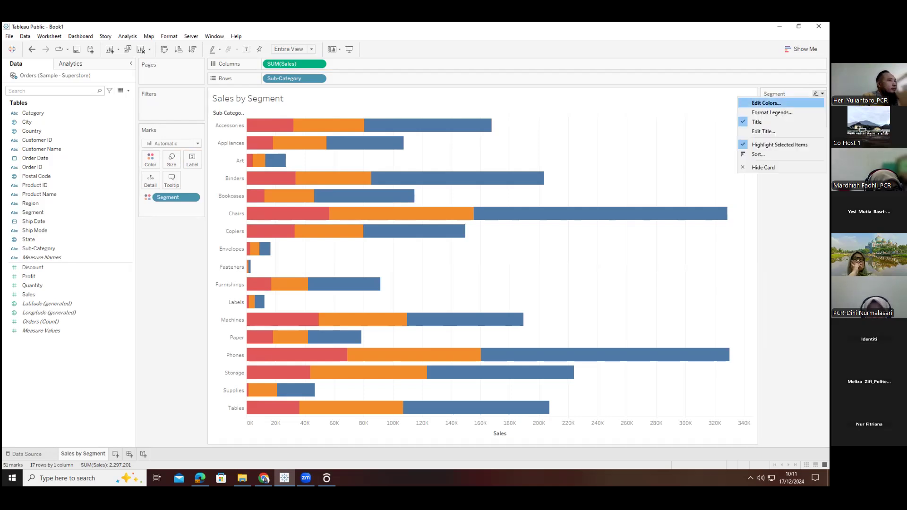
click(766, 102)
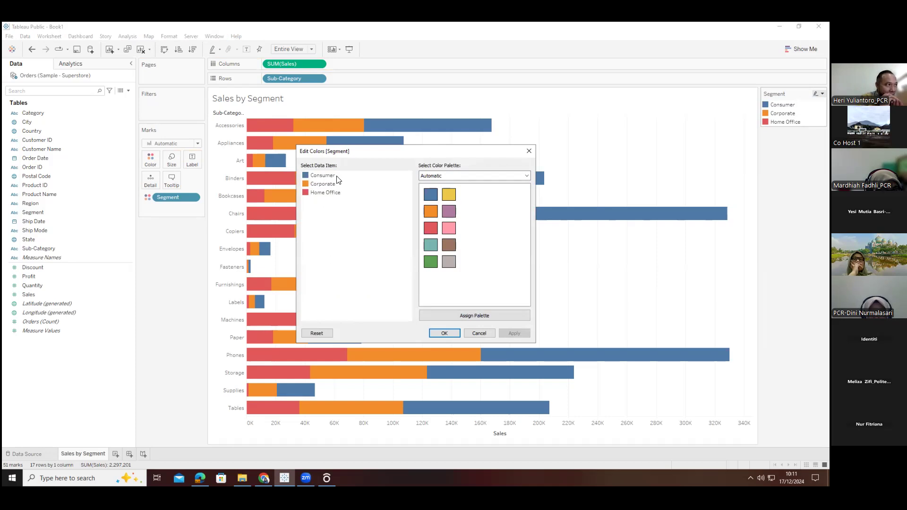
click(446, 177)
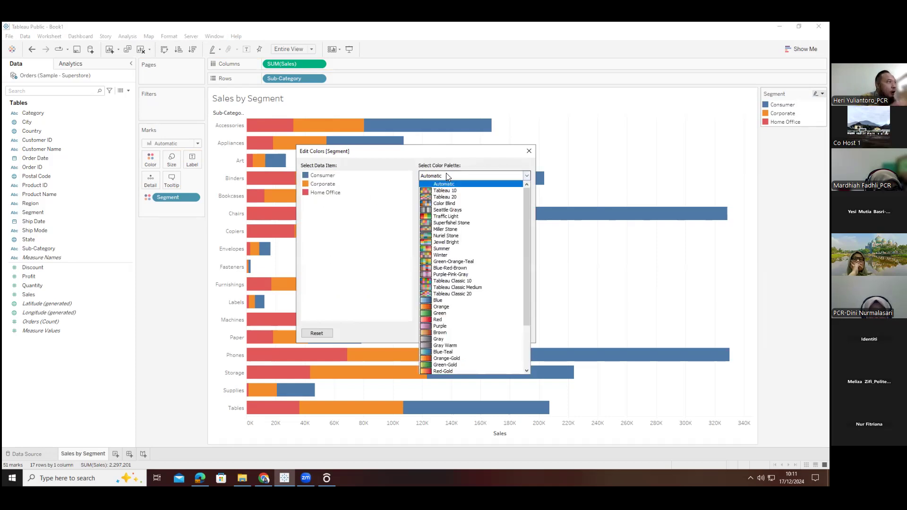
click(447, 230)
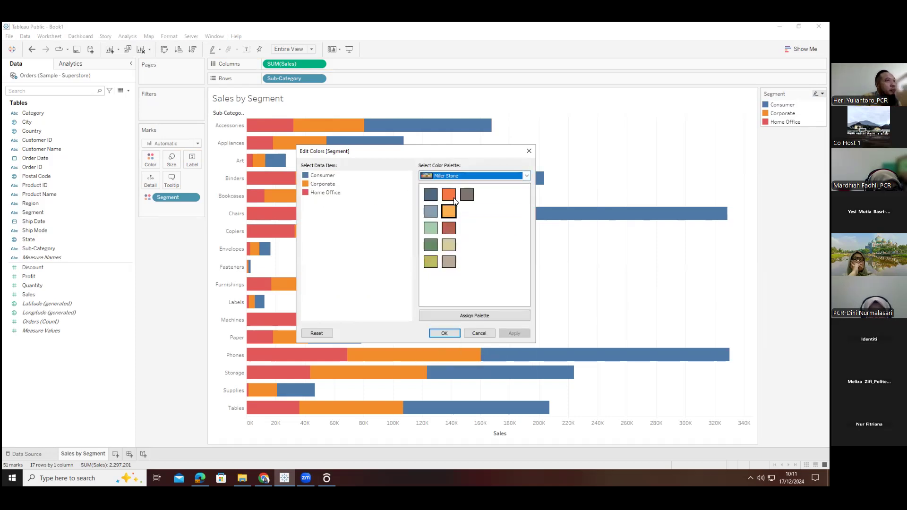
click(323, 176)
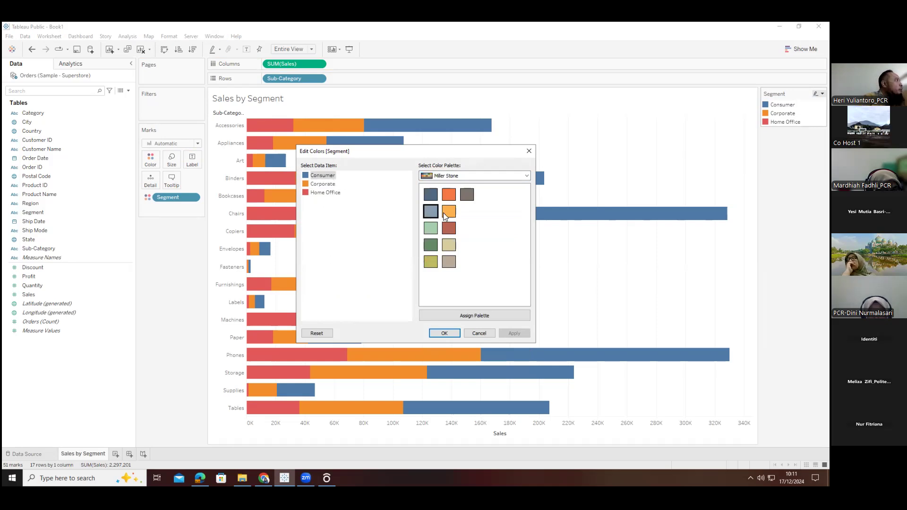
click(458, 176)
click(454, 189)
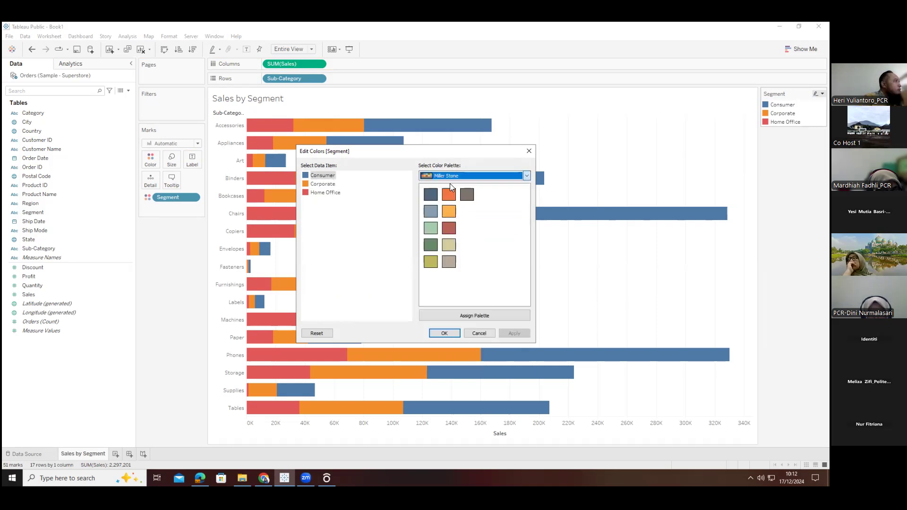
click(427, 198)
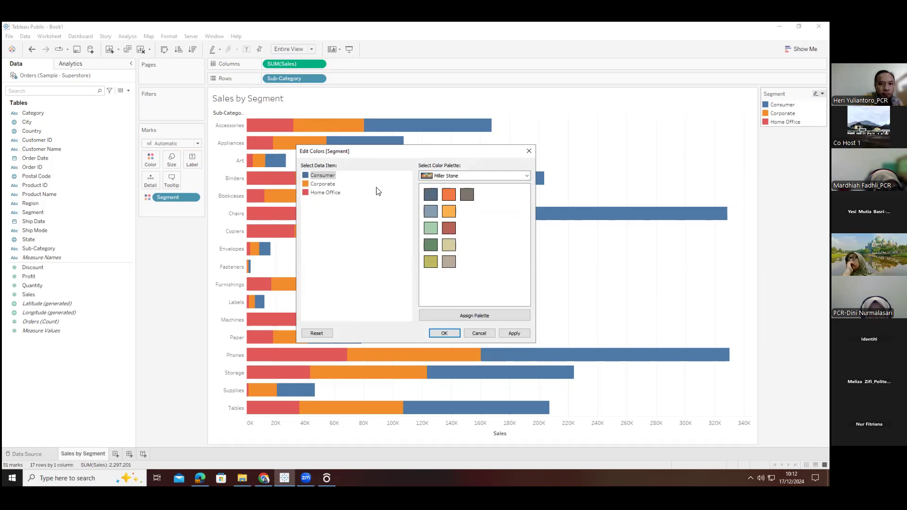
Assign the palette's gray-blue to Corporate and its olive yellow to Home Office, and accept the new Segment colors
click(324, 185)
click(331, 193)
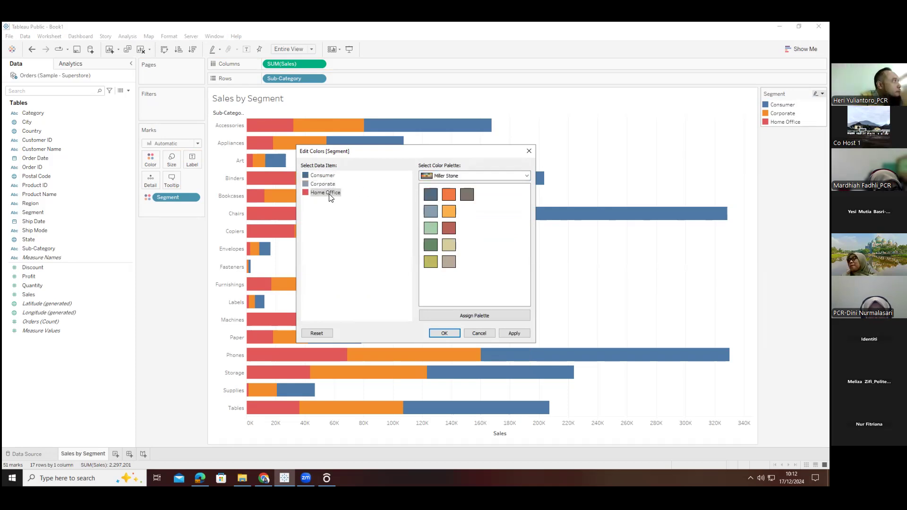
click(430, 262)
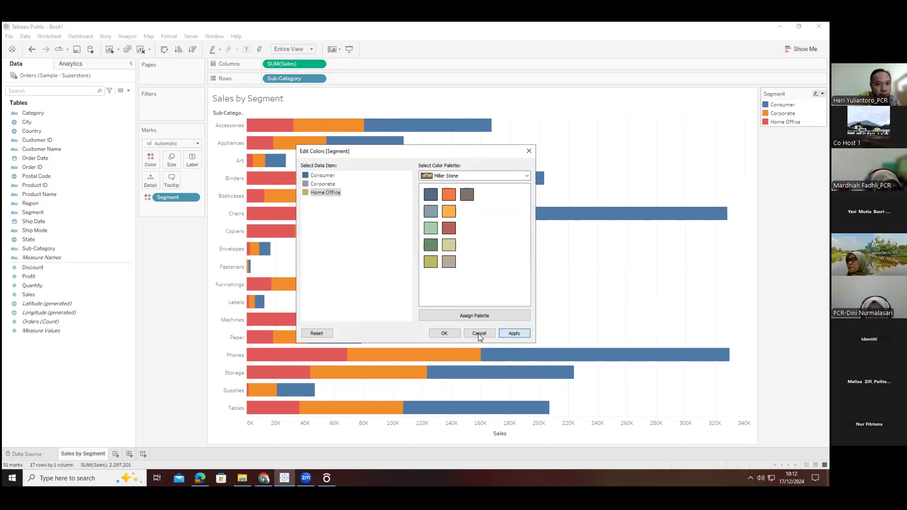
click(451, 334)
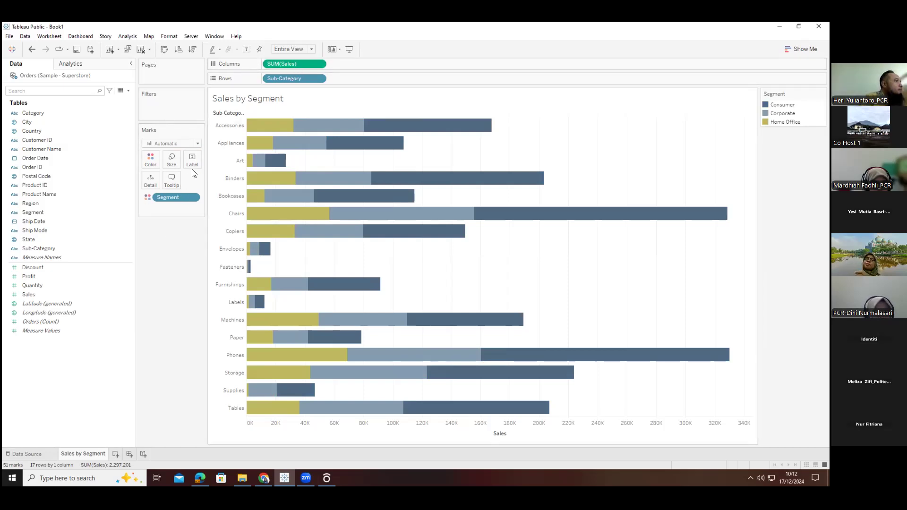
Label the bars with the sum of Sales, removing the labels once and adding them again
mouse_move(302, 130)
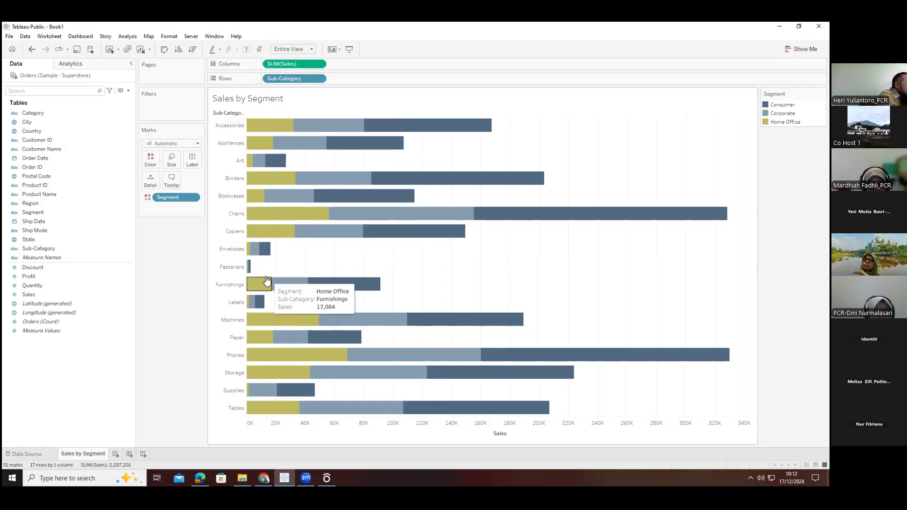
mouse_move(255, 180)
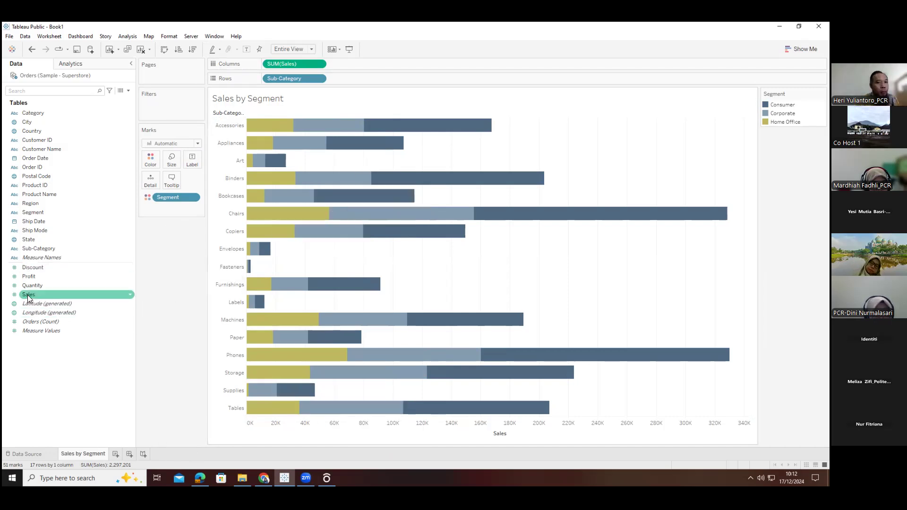
drag(27, 294, 192, 160)
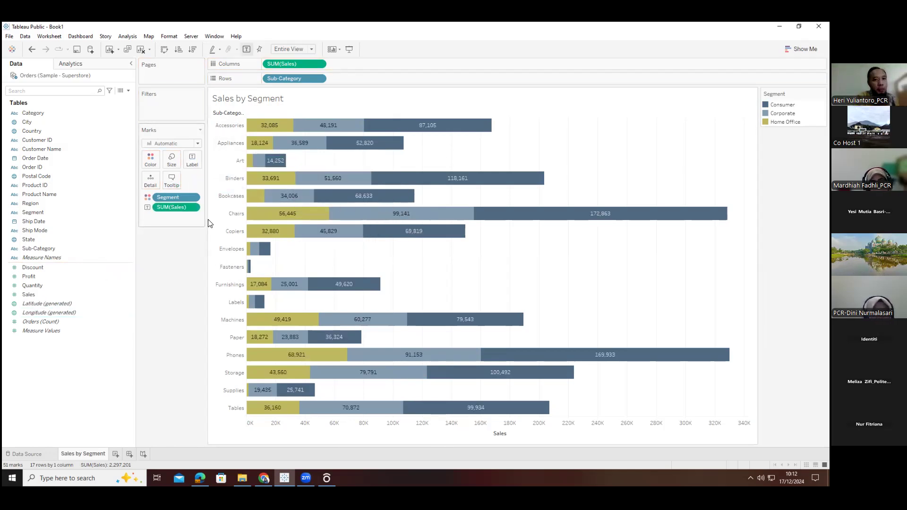
drag(168, 211, 172, 290)
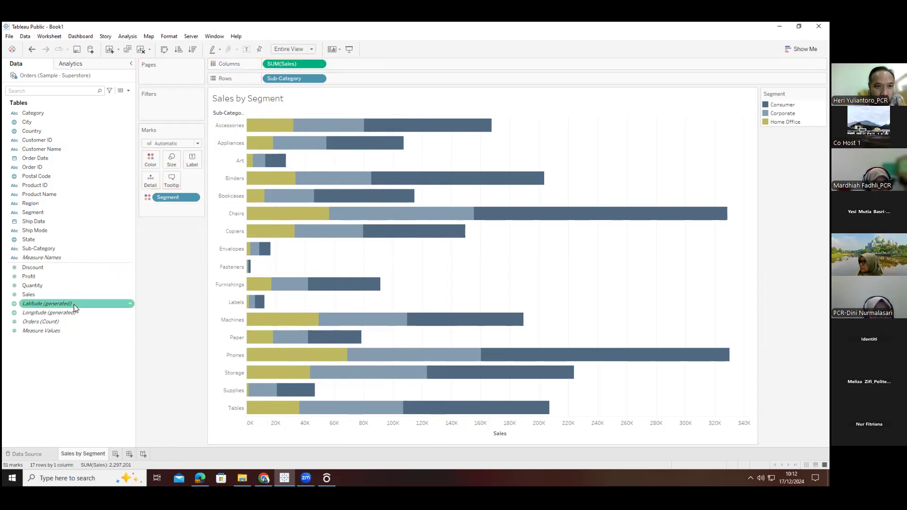
drag(28, 295, 193, 159)
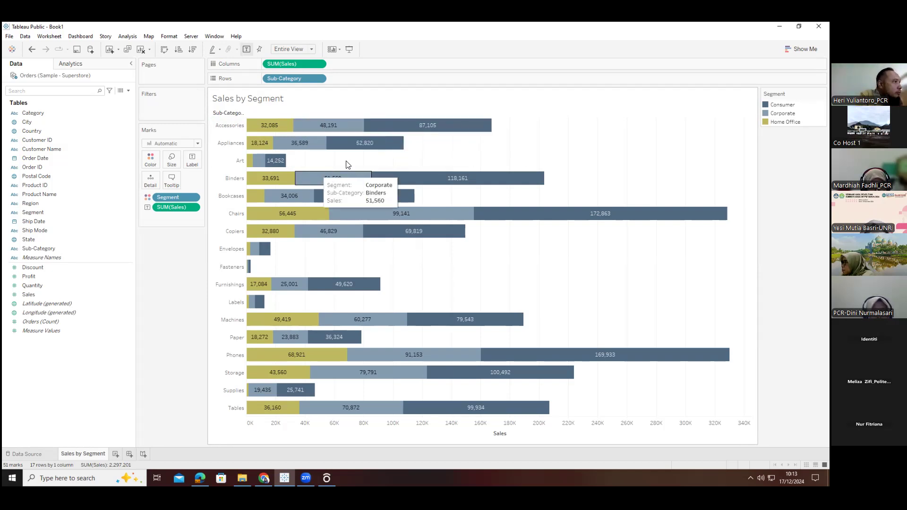
Turn the Sales labels into a Percent of Total quick table calculation computed using Table (across)
click(194, 208)
mouse_move(187, 344)
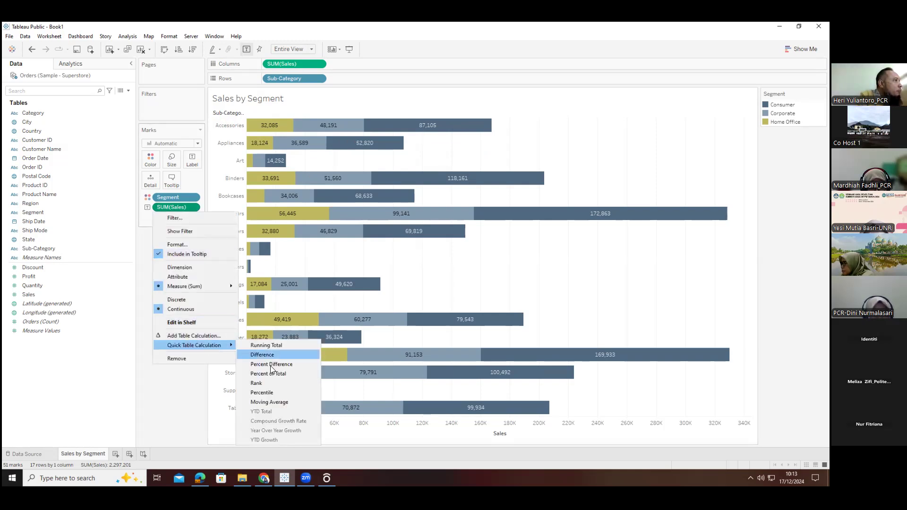
click(278, 373)
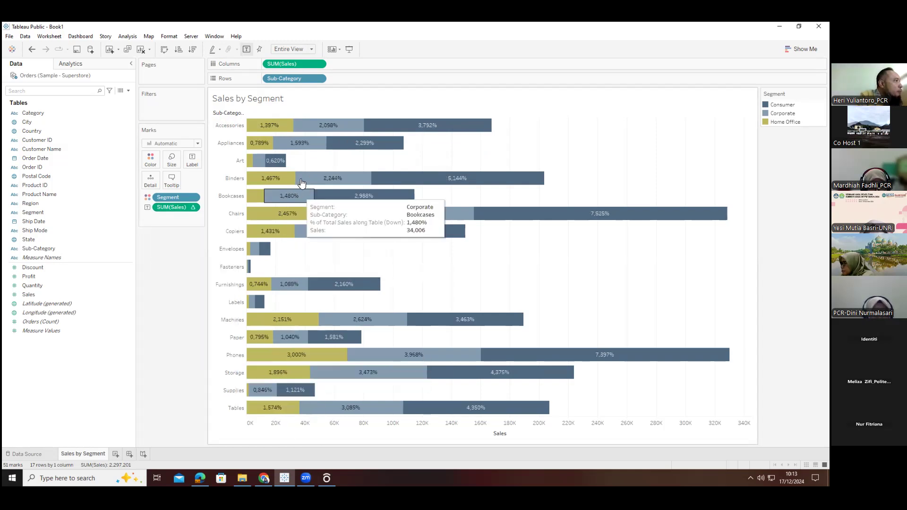
click(194, 207)
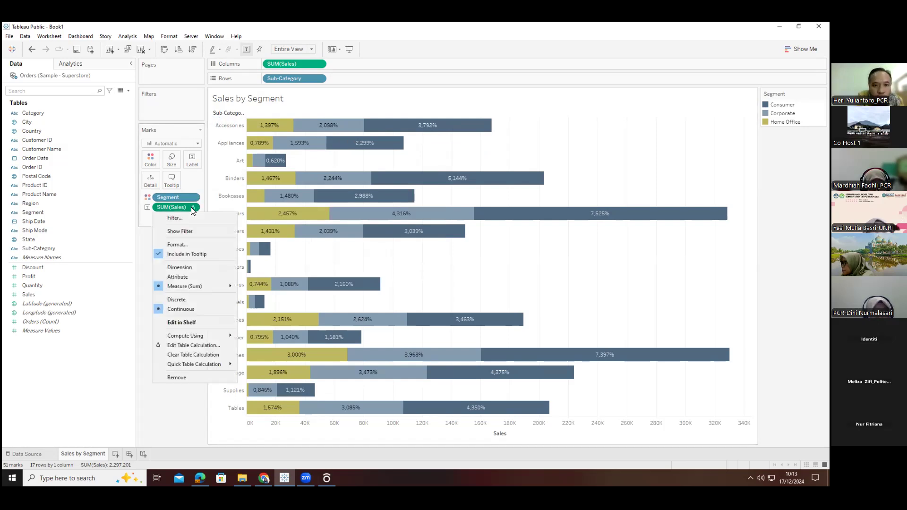
mouse_move(214, 338)
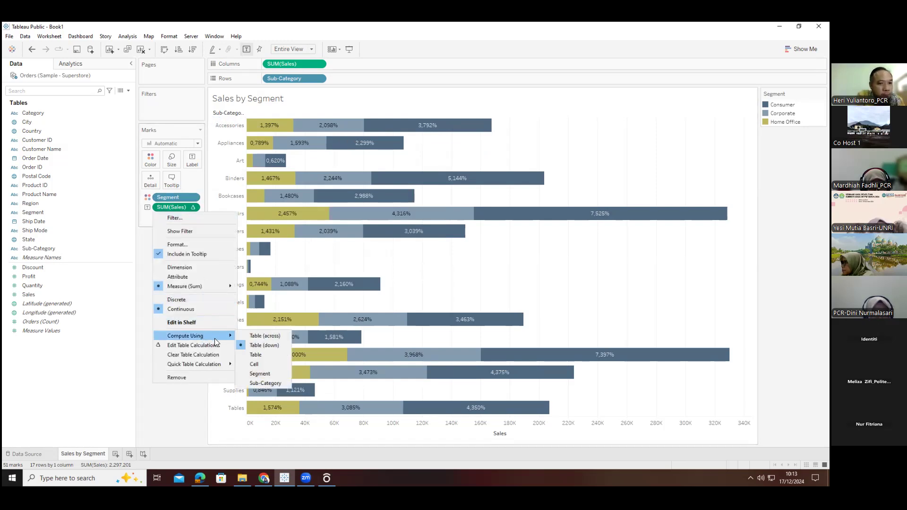
click(244, 338)
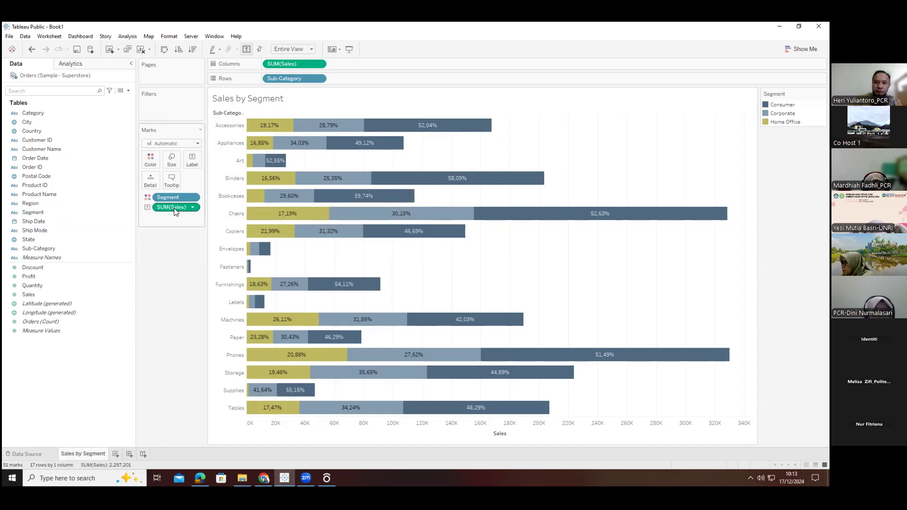
Clear the sheet by removing the Sales label, the Segment color, and the fields on the rows and columns
drag(174, 208, 176, 251)
drag(167, 198, 188, 263)
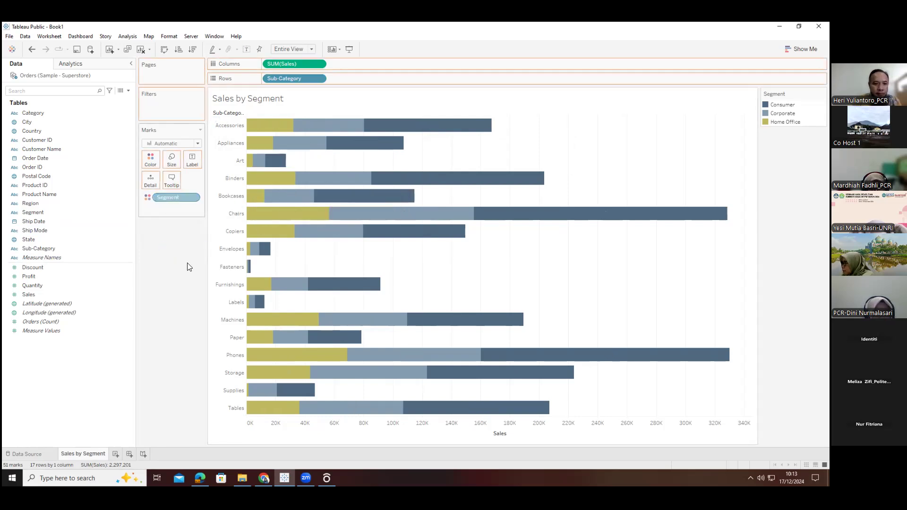
drag(297, 76, 233, 211)
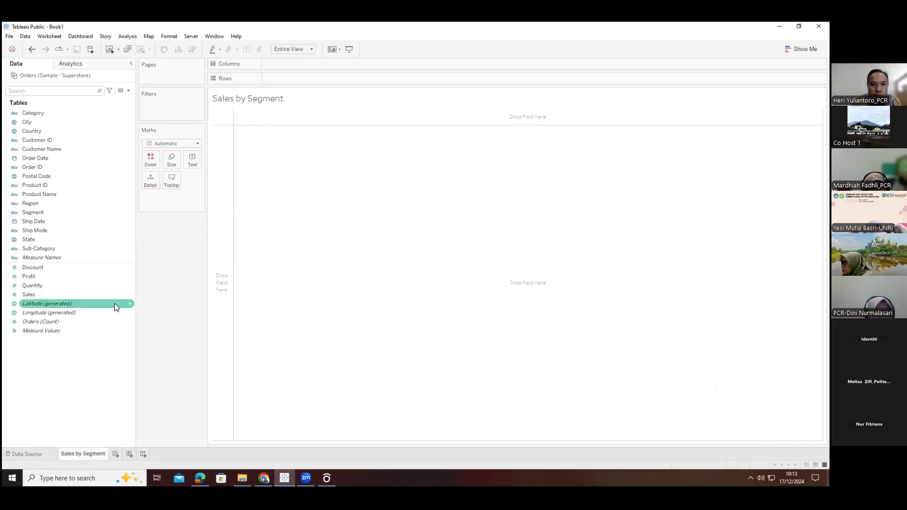
Rebuild the bar chart with Sub-Category on the rows and the sum of Sales on the columns, colored by Segment
drag(39, 251, 306, 129)
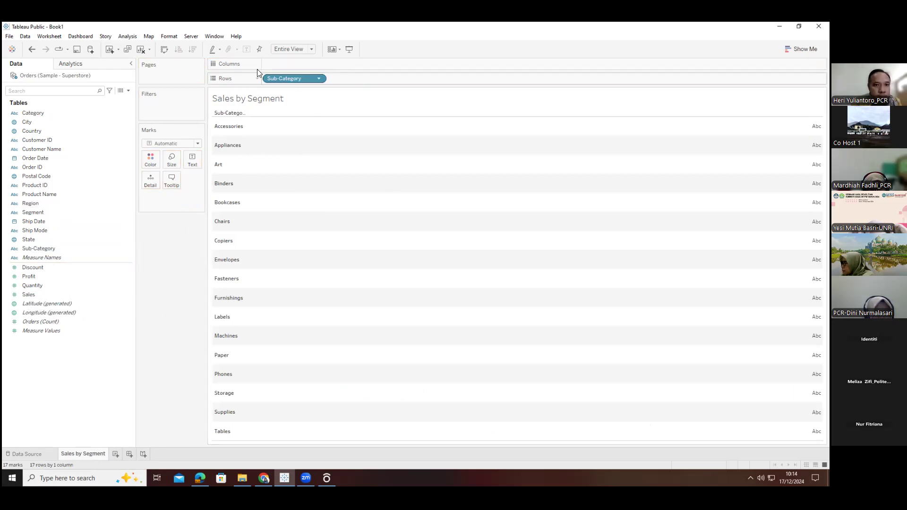
drag(34, 295, 286, 65)
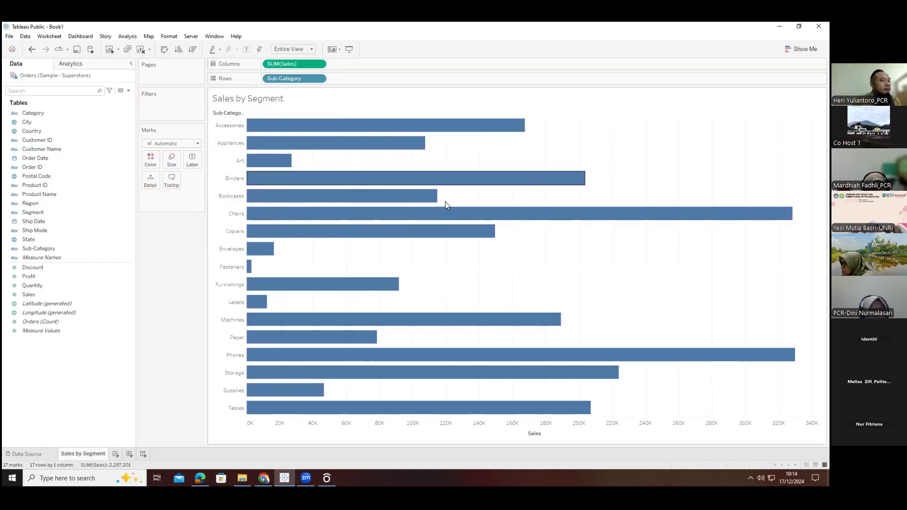
mouse_move(494, 218)
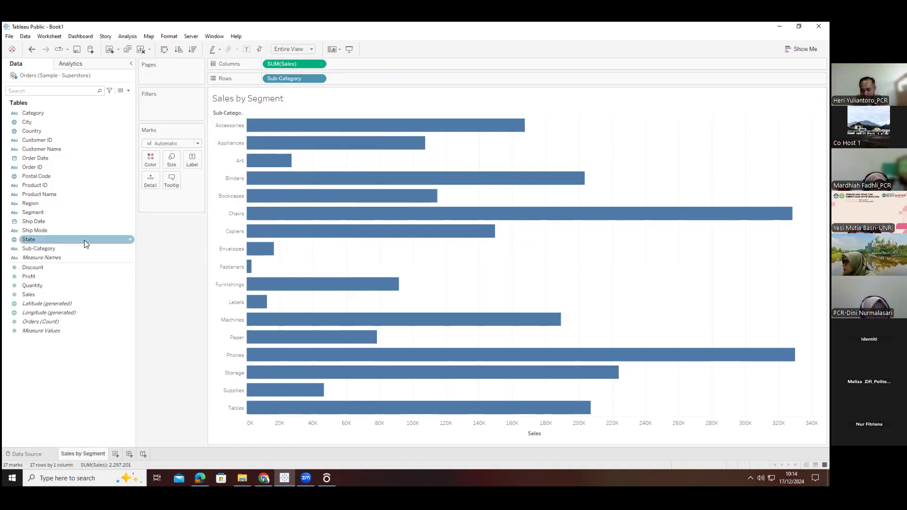
drag(29, 217, 150, 159)
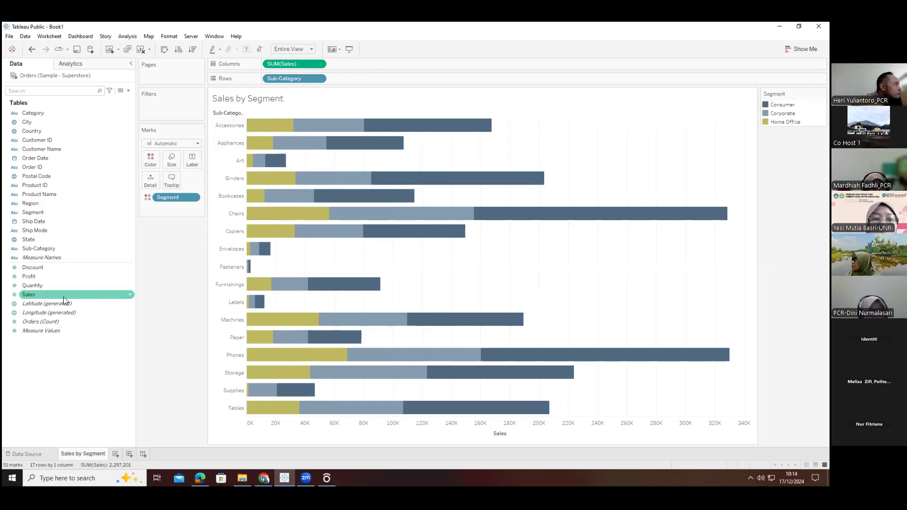
Label the bars with the sum of Sales and turn the label into a Percent of Total quick table calculation
drag(56, 295, 196, 157)
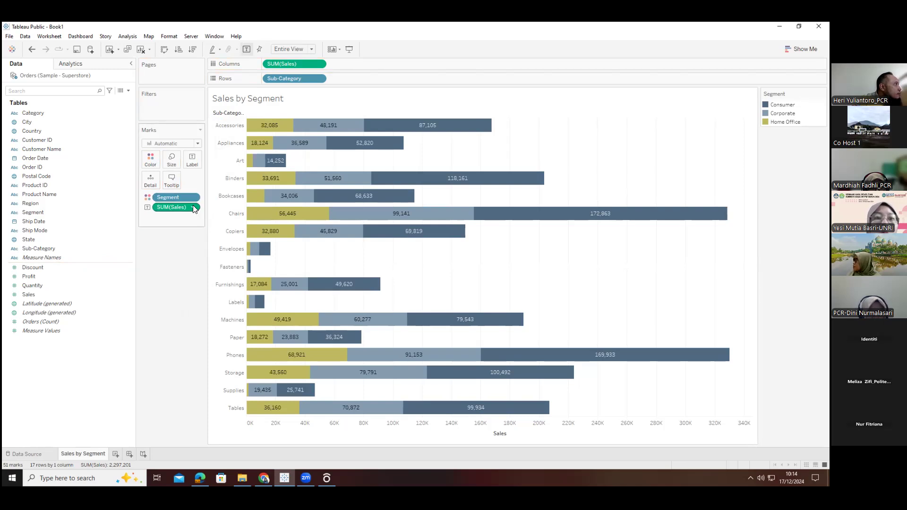
click(195, 208)
mouse_move(186, 344)
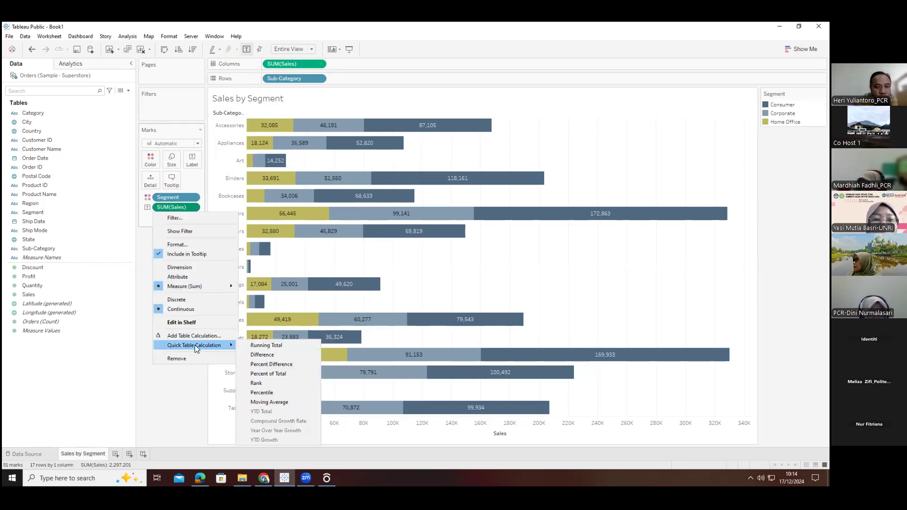
click(259, 374)
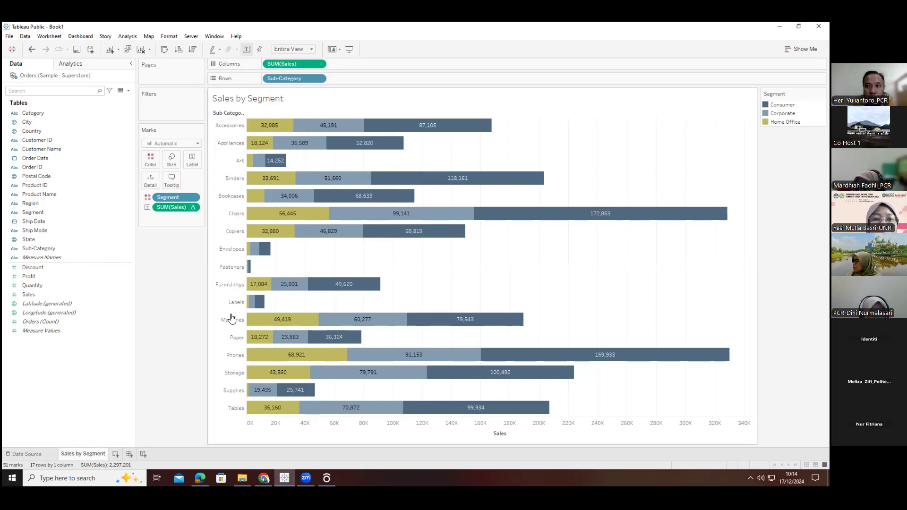
Compute the percent-of-total Sales labels using Table (across)
click(194, 207)
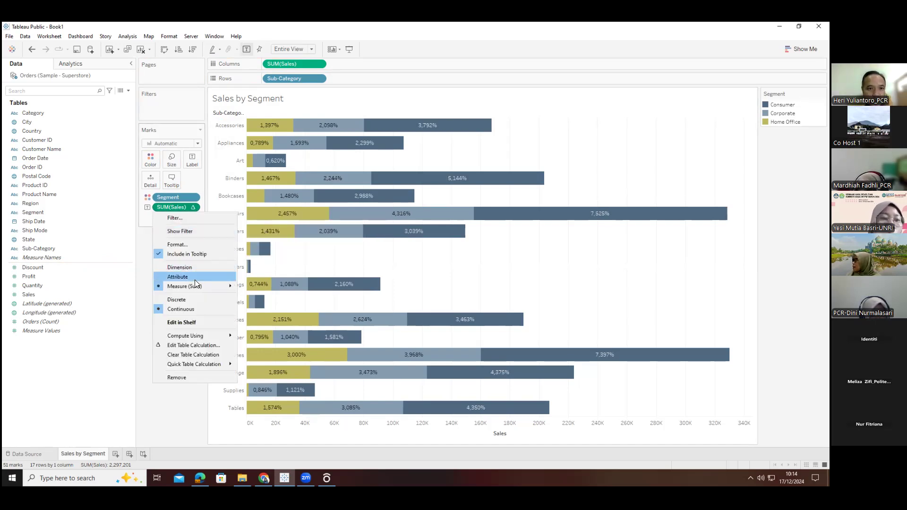
click(142, 285)
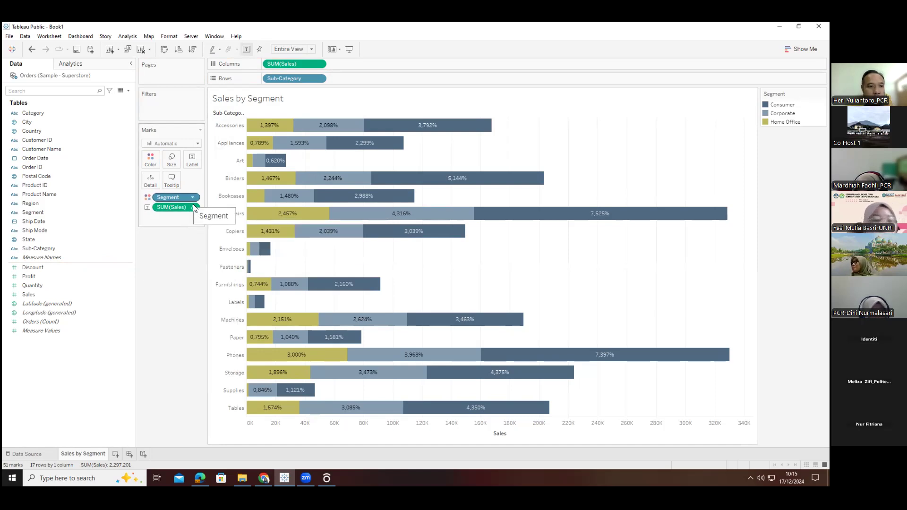
click(193, 207)
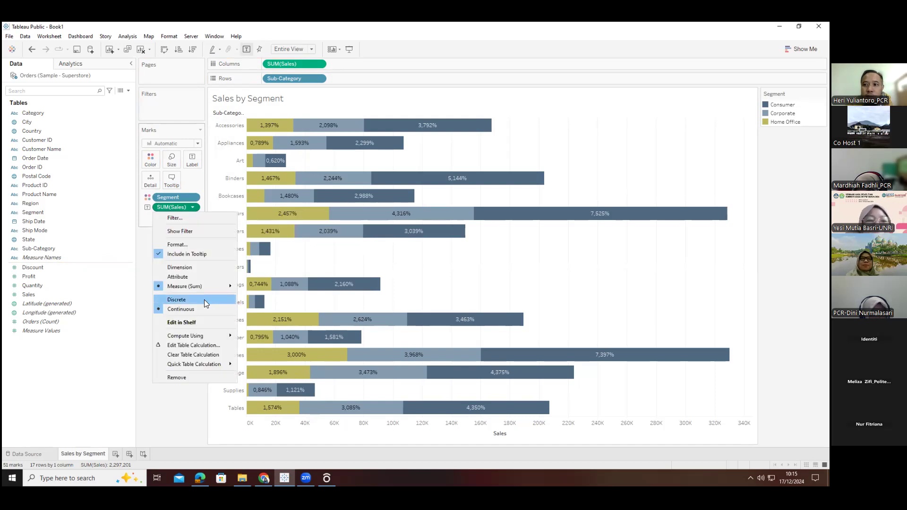
mouse_move(205, 334)
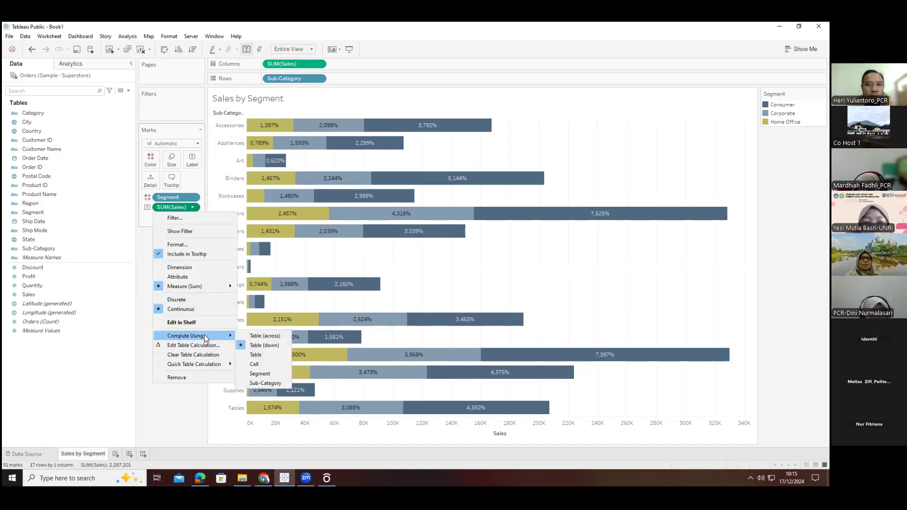
click(249, 336)
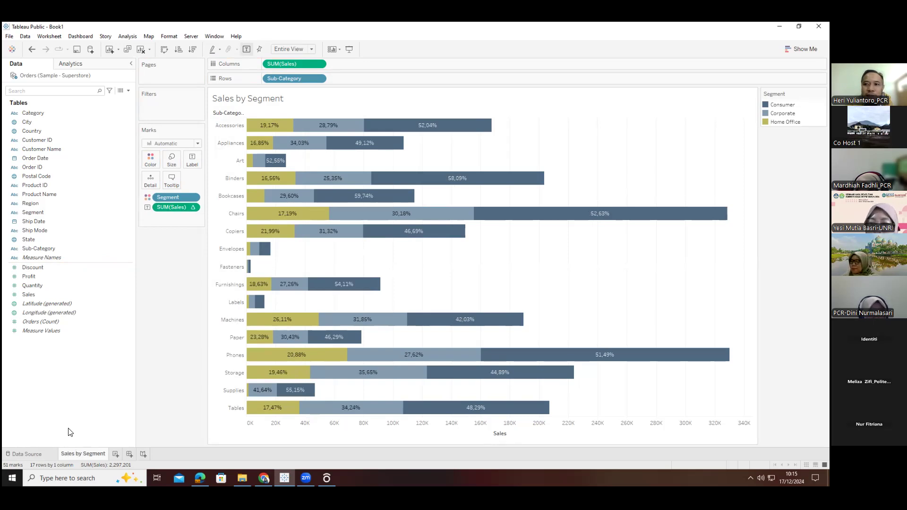
Review the data source page, add a new blank worksheet, and return to the Sales by Segment sheet
click(26, 454)
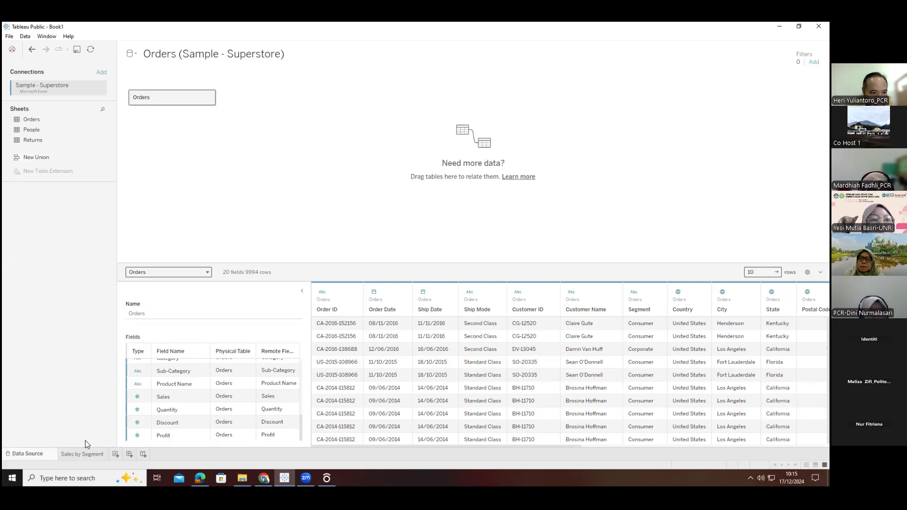
click(84, 454)
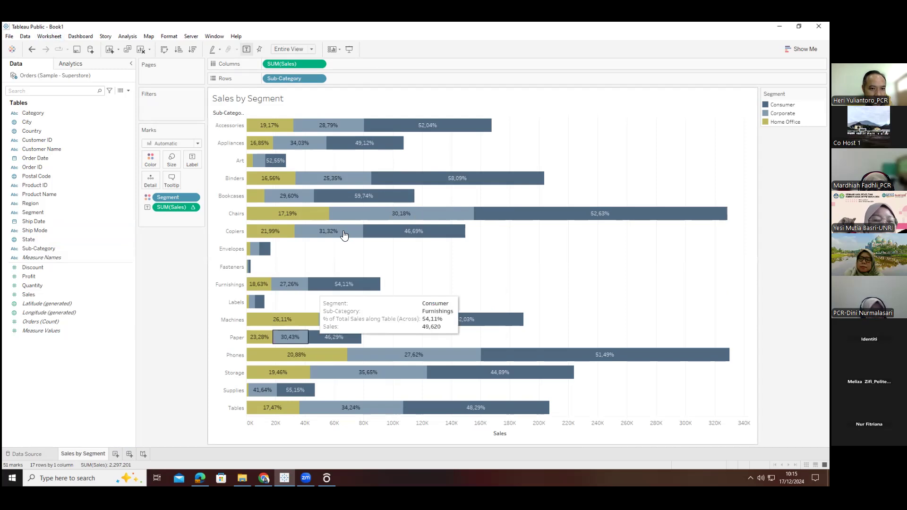
click(114, 455)
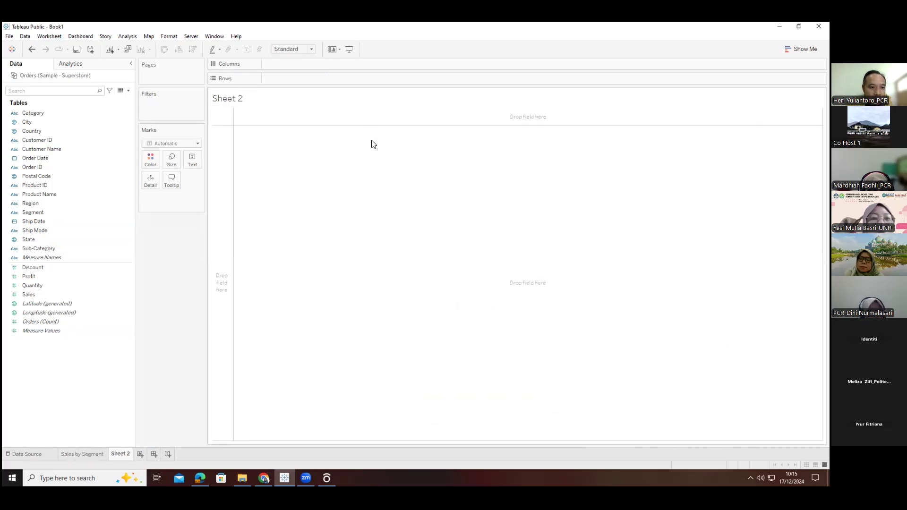
click(84, 453)
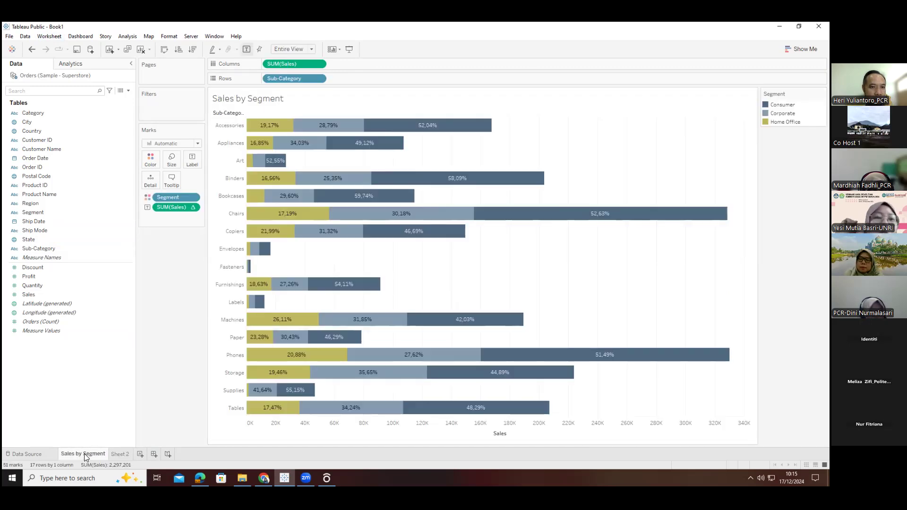
Clear the Sales by Segment sheet by removing the fields on the rows and columns, the Sales label and the Segment color
drag(281, 78, 210, 223)
drag(288, 64, 174, 241)
drag(174, 206, 162, 282)
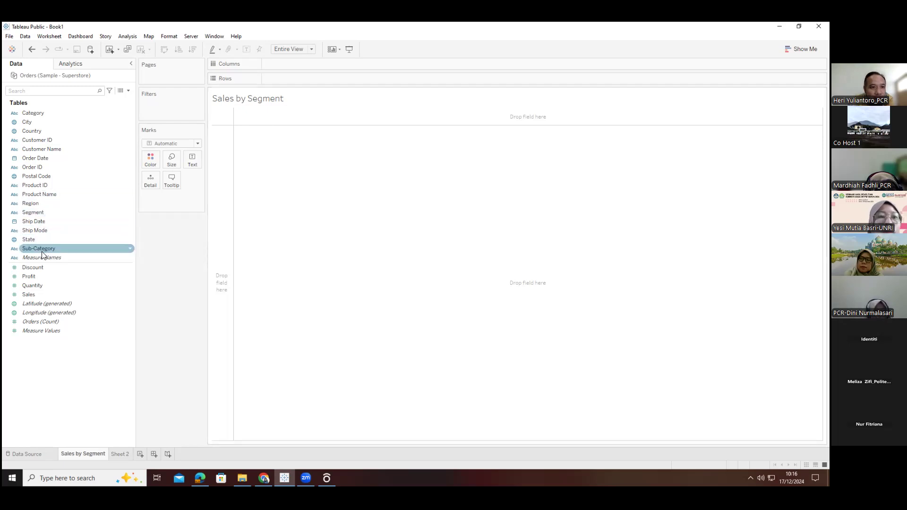
List Sub-Category on the rows in Standard fit and widen its header column so the full field name fits
drag(25, 249, 272, 82)
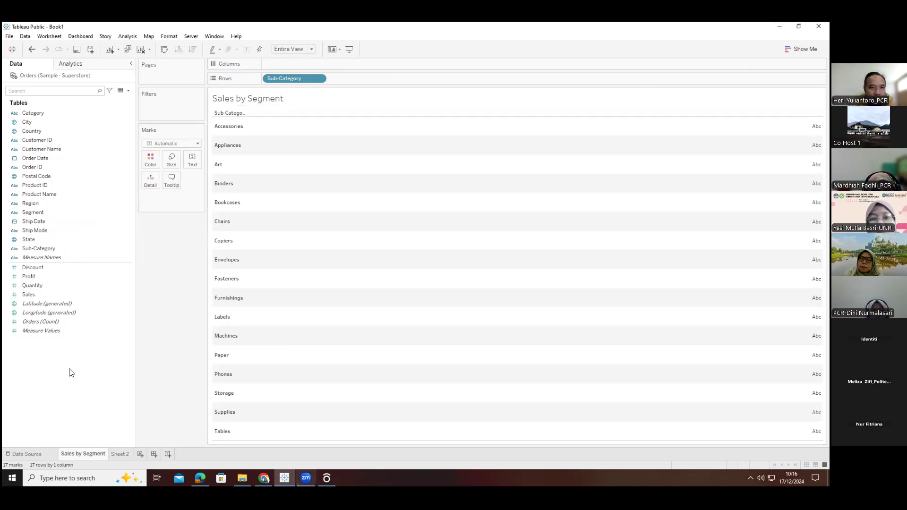
click(302, 50)
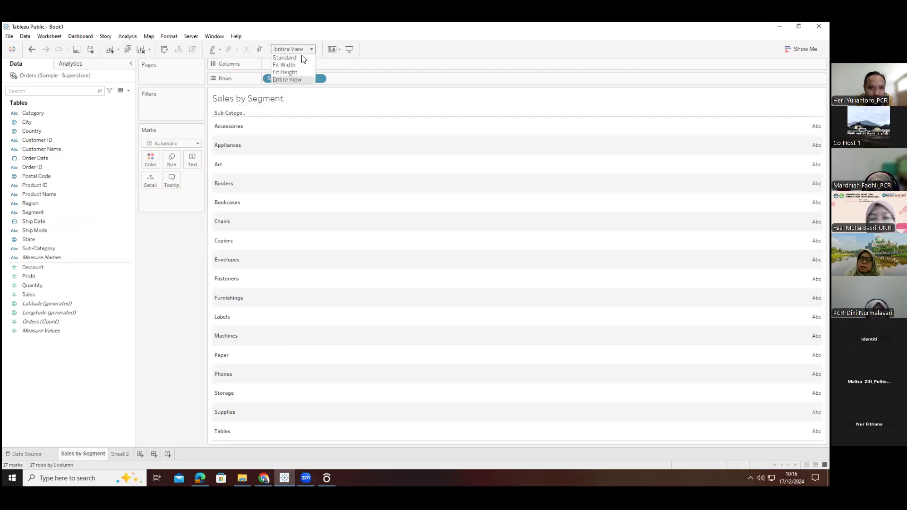
click(289, 56)
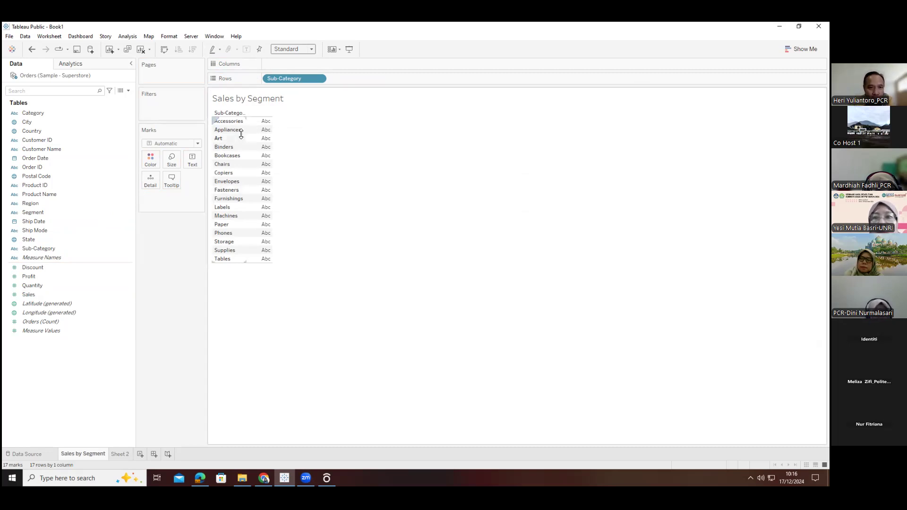
drag(247, 258, 287, 258)
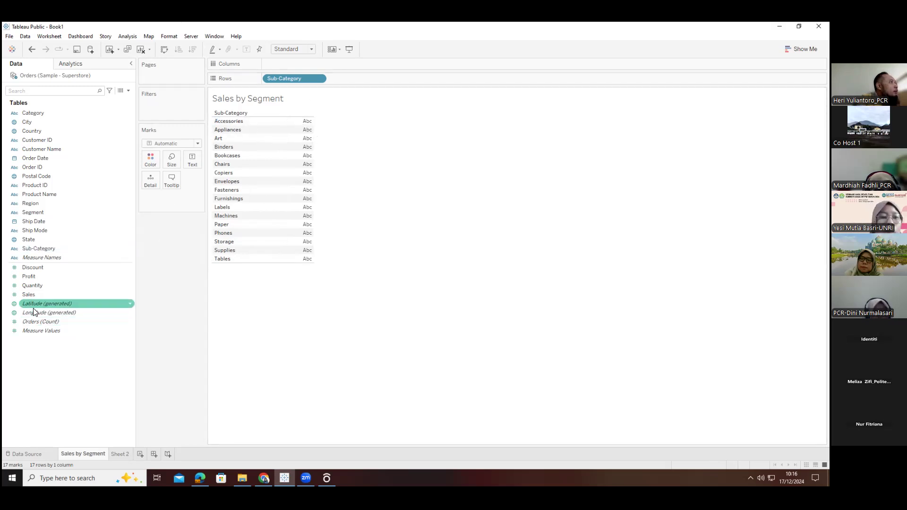
Add the sum of Sales to the columns and narrow the Sub-Category header column
drag(29, 295, 282, 63)
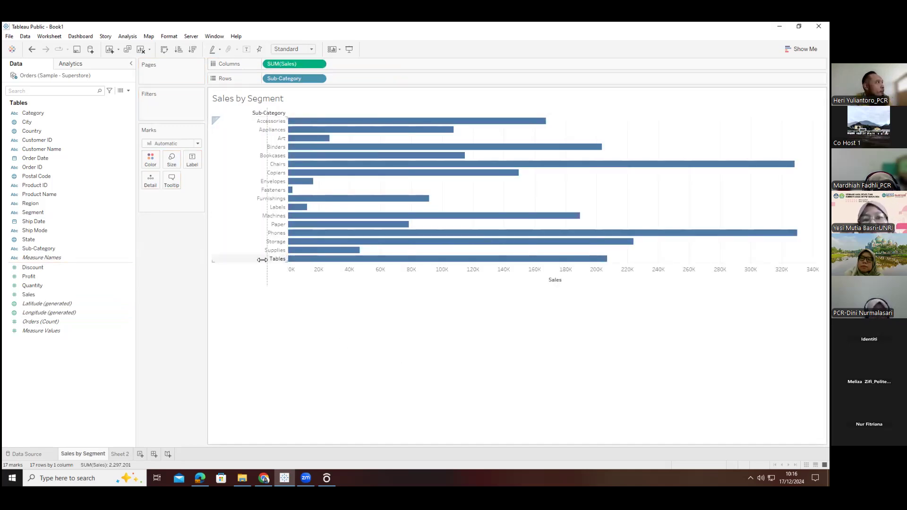
drag(257, 260, 267, 252)
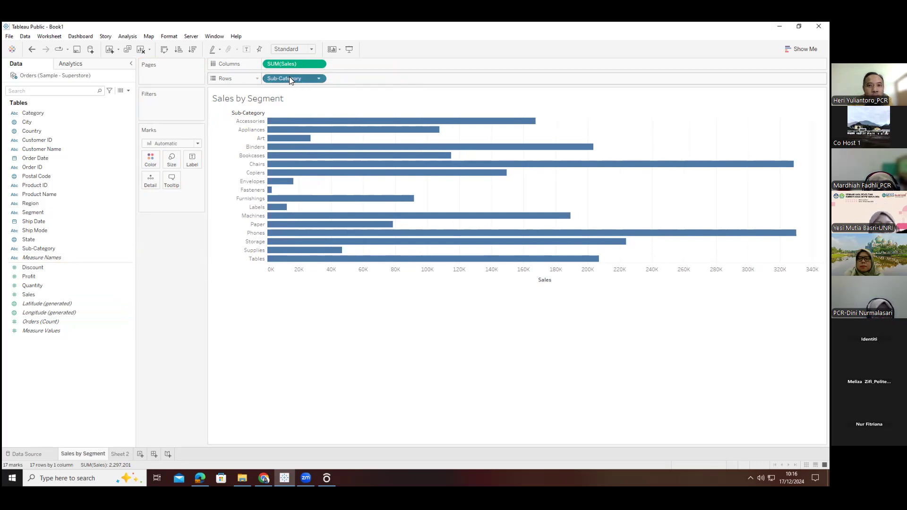
Remove the sum of Sales from the columns and Sub-Category from the rows
drag(288, 63, 184, 269)
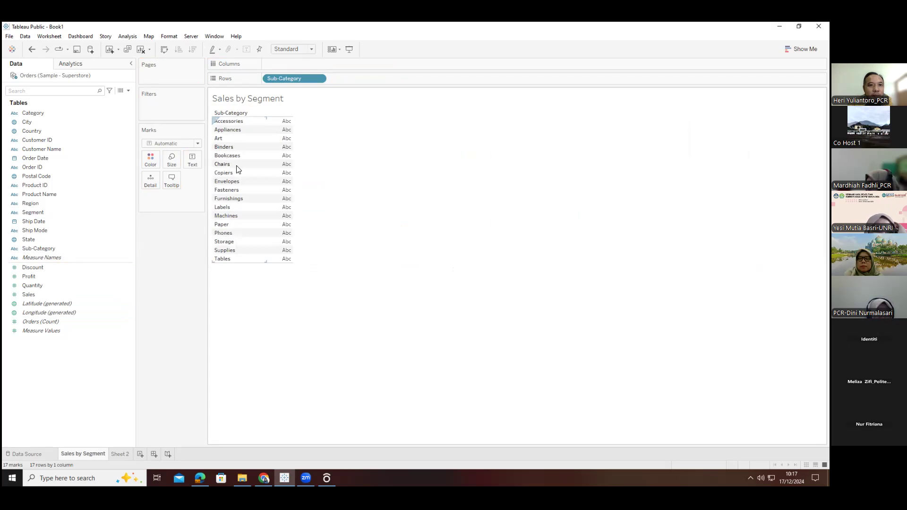
drag(288, 78, 180, 238)
click(26, 456)
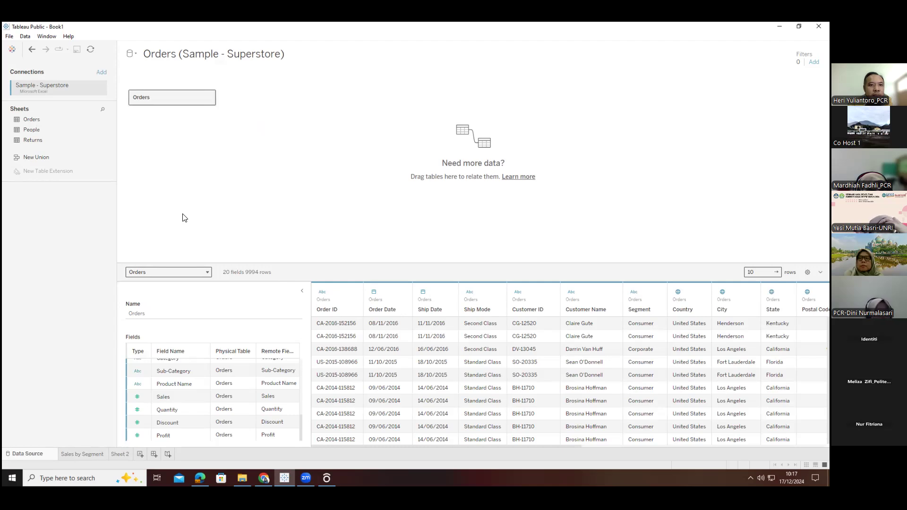
click(27, 37)
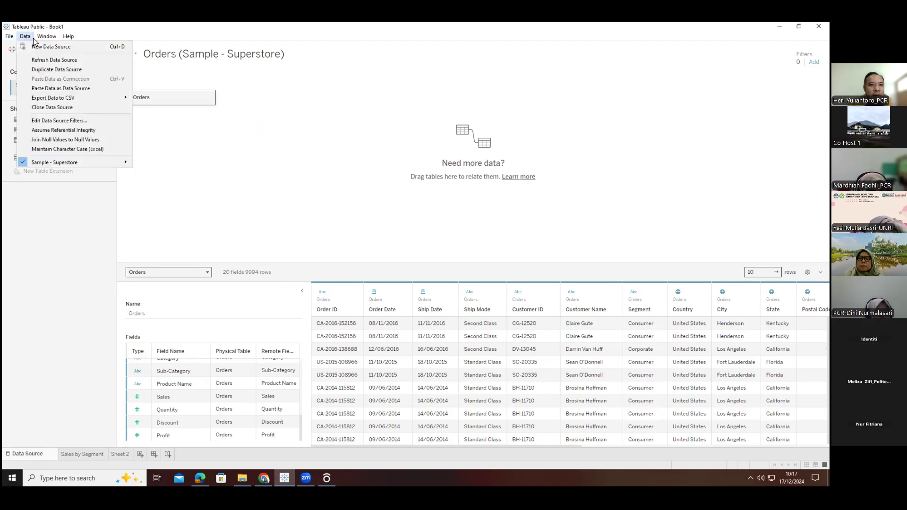
click(33, 47)
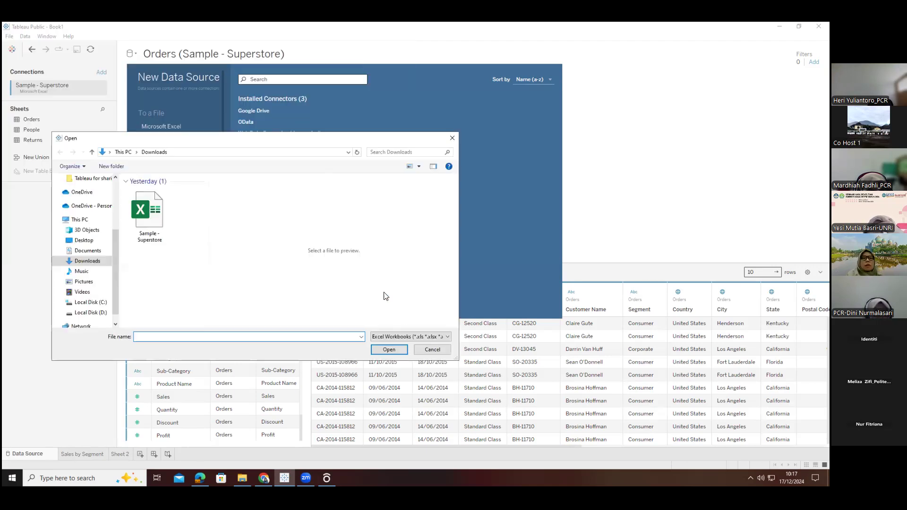
click(432, 349)
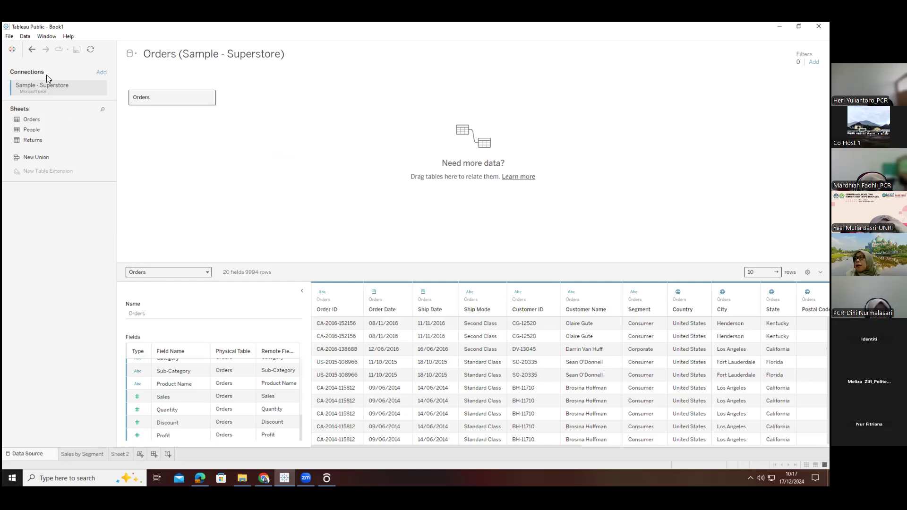
click(25, 37)
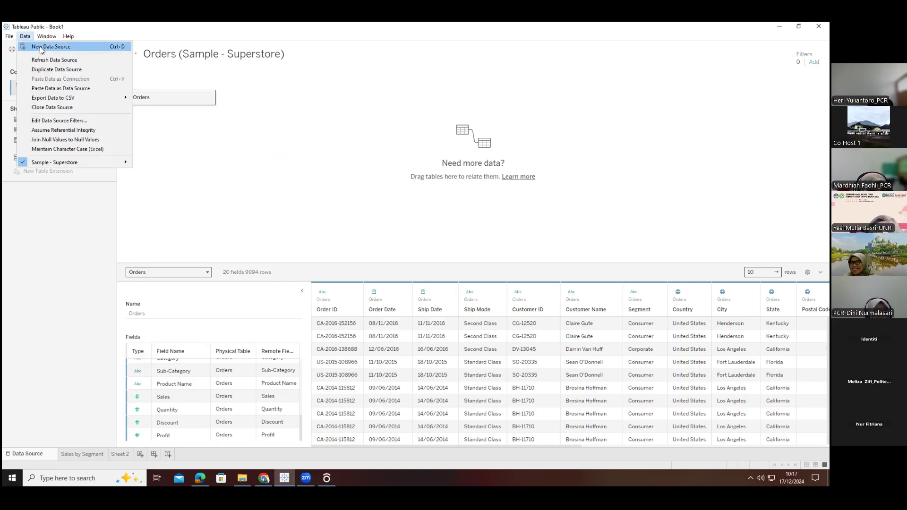
click(42, 47)
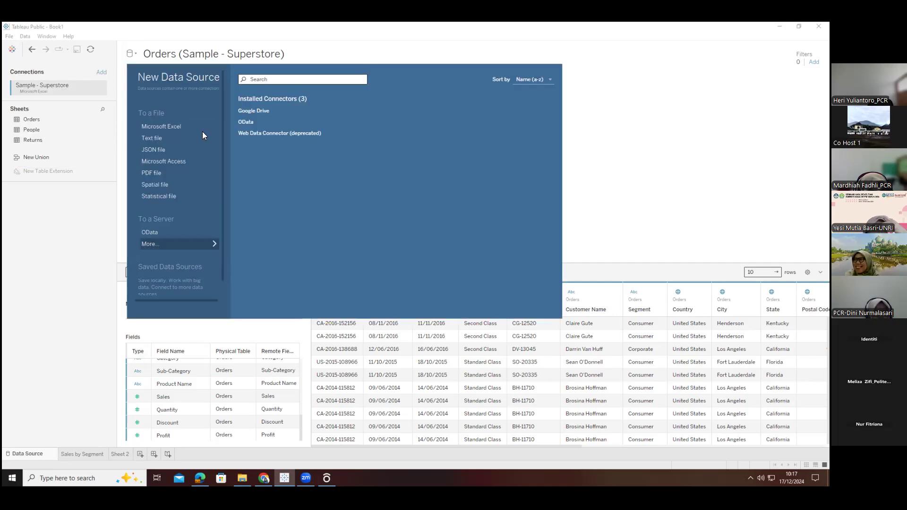
click(163, 127)
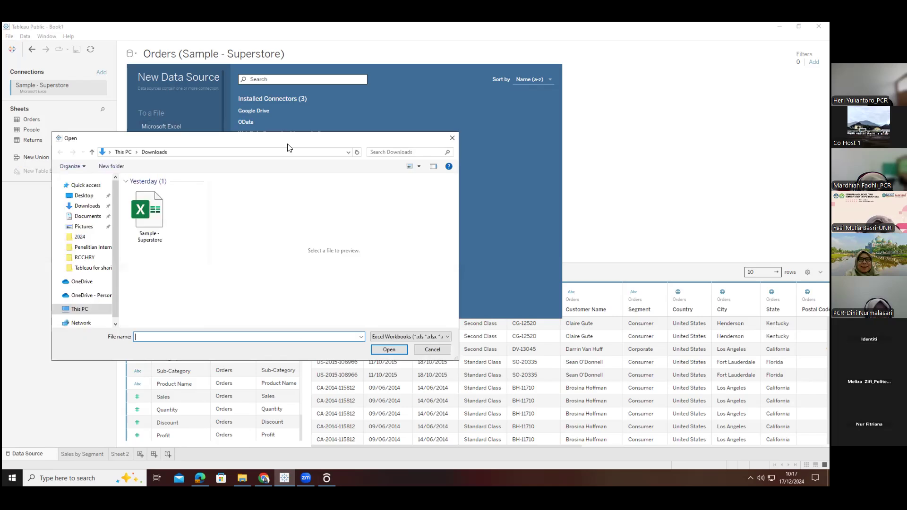
click(155, 240)
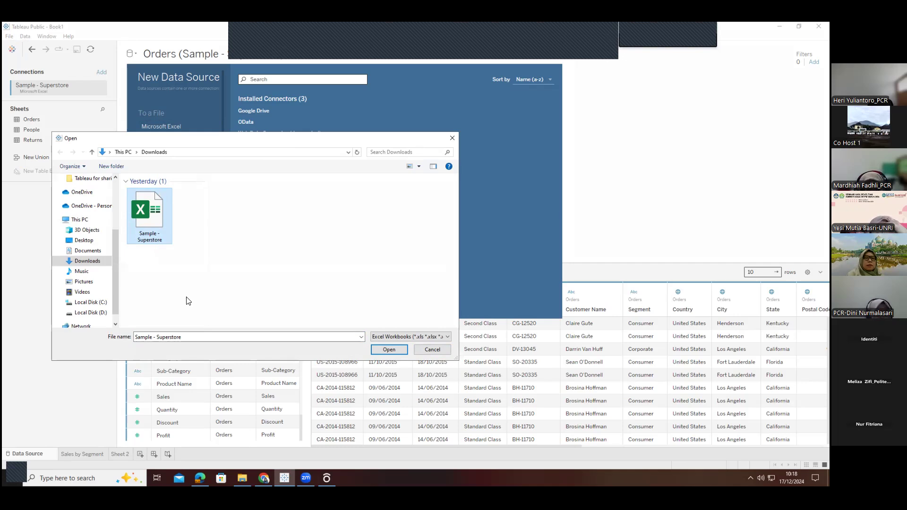
click(433, 350)
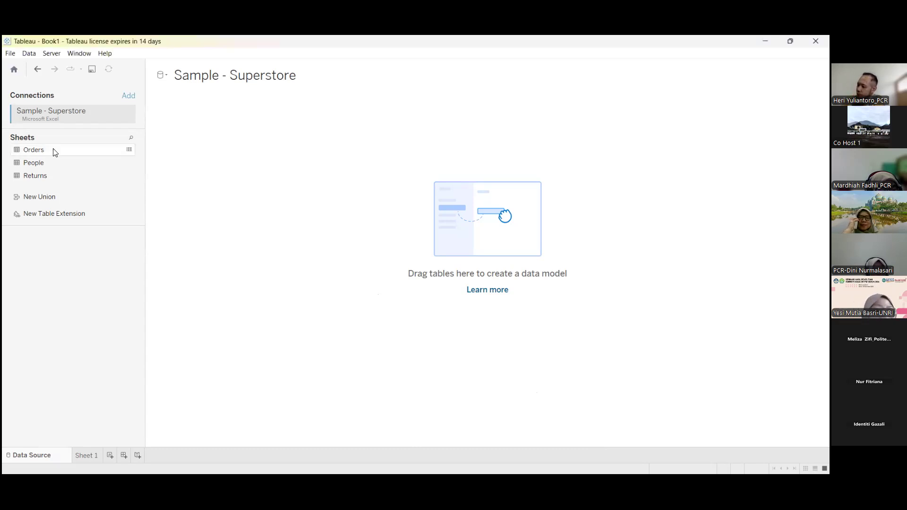
Add the Orders table from Sample - Superstore to the empty data model and open Sheet 1
drag(52, 149, 262, 161)
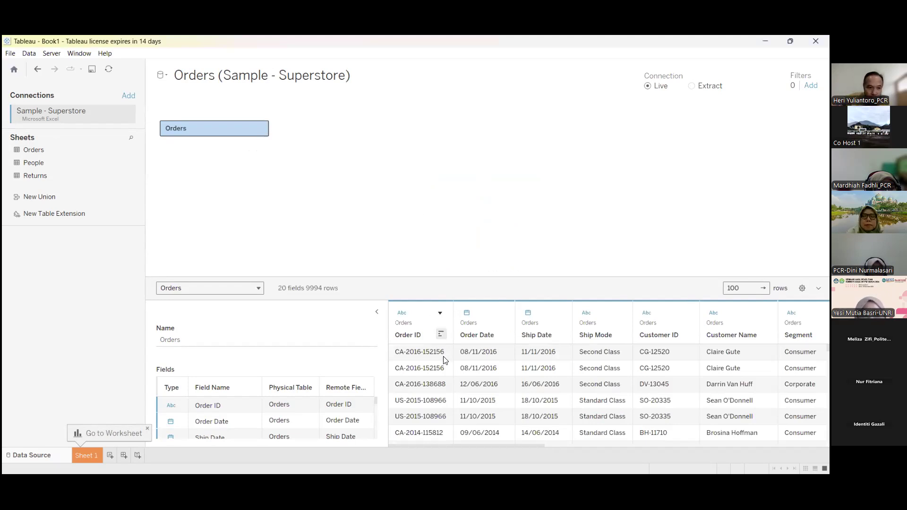
click(93, 456)
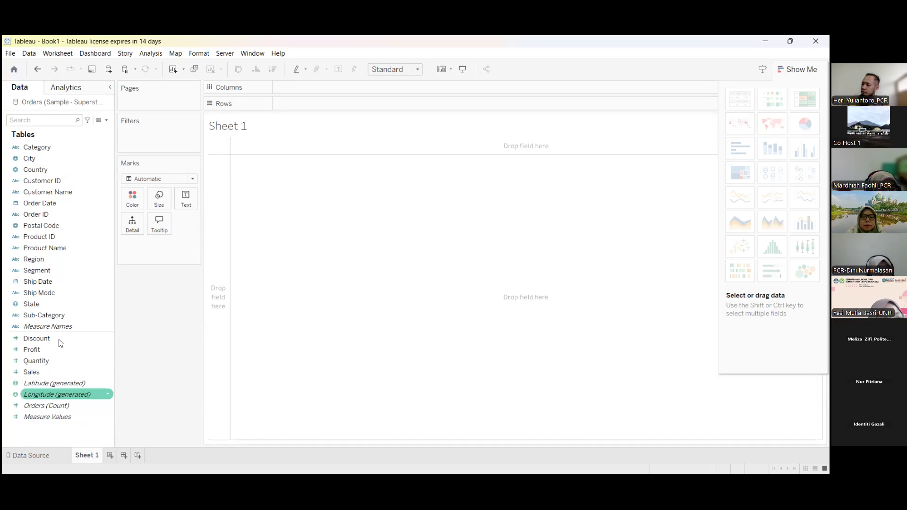
Build a bar chart with Sub-Category on the rows and the sum of Sales on the columns, colored by Segment
click(56, 315)
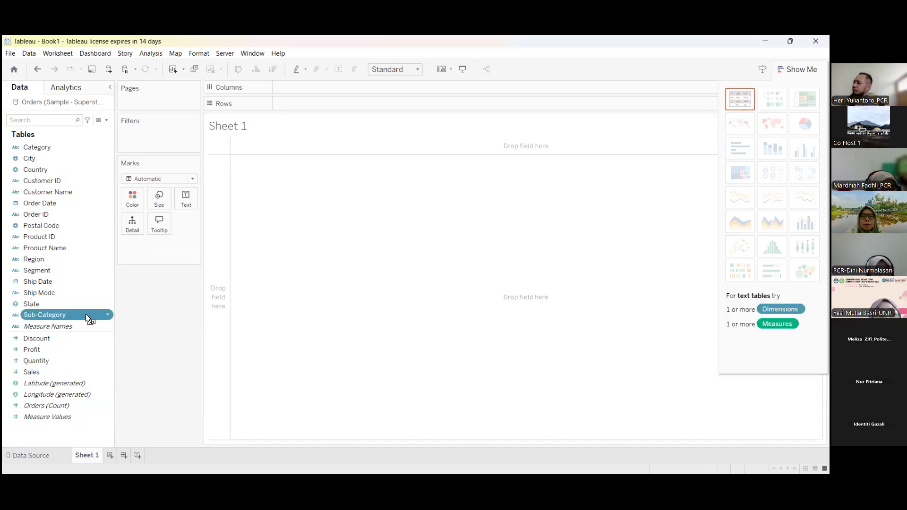
drag(308, 103, 309, 104)
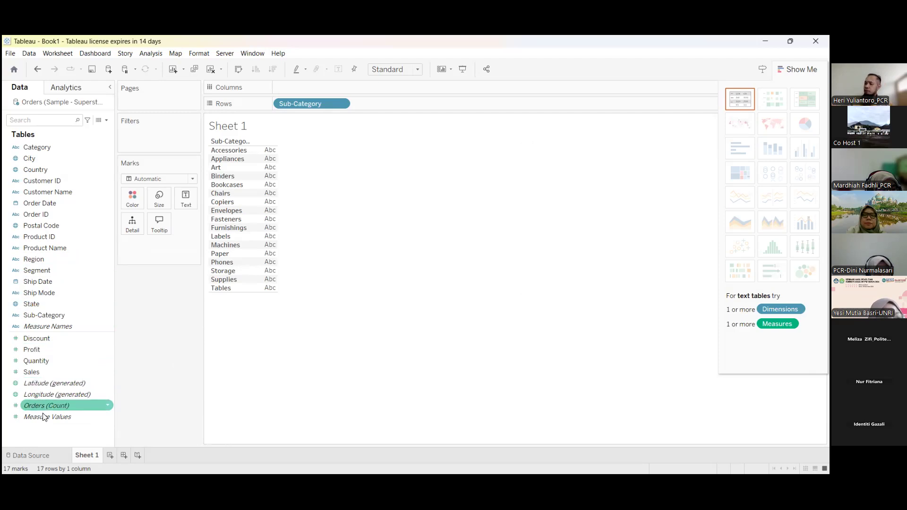
click(41, 372)
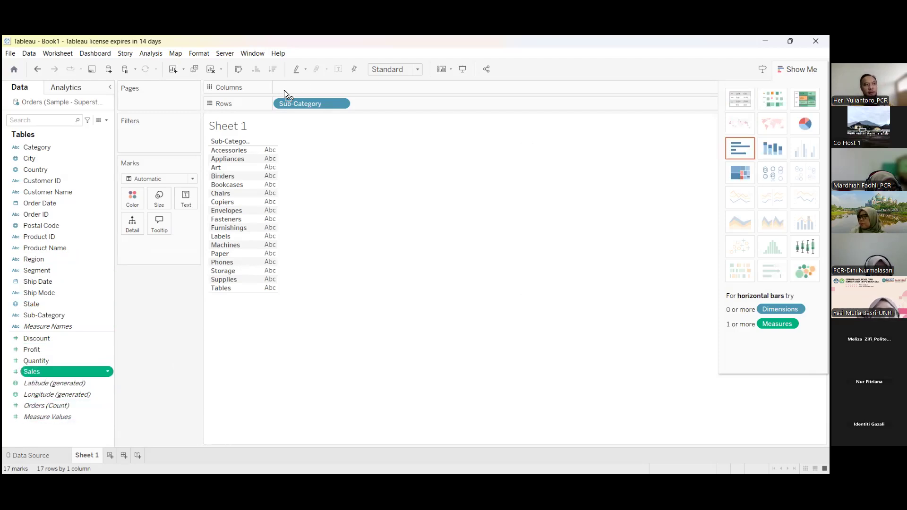
drag(41, 372, 305, 90)
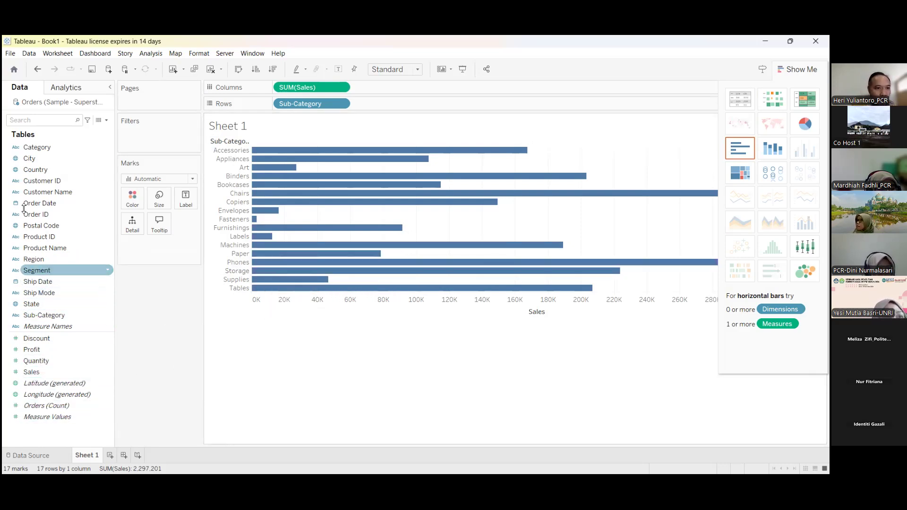
click(42, 270)
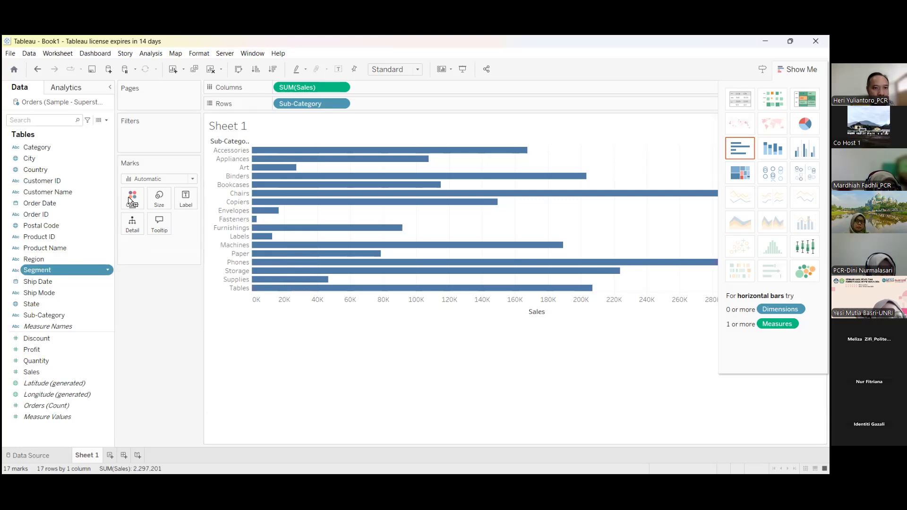
drag(129, 198, 128, 199)
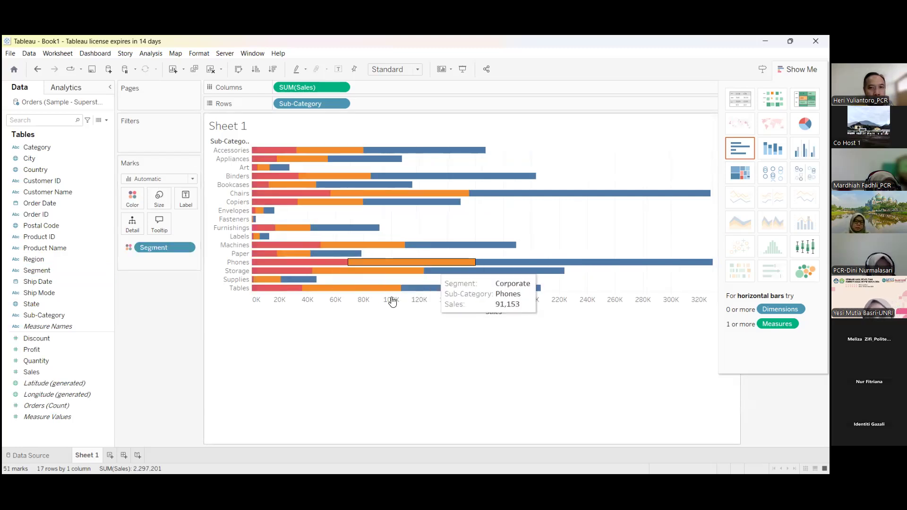
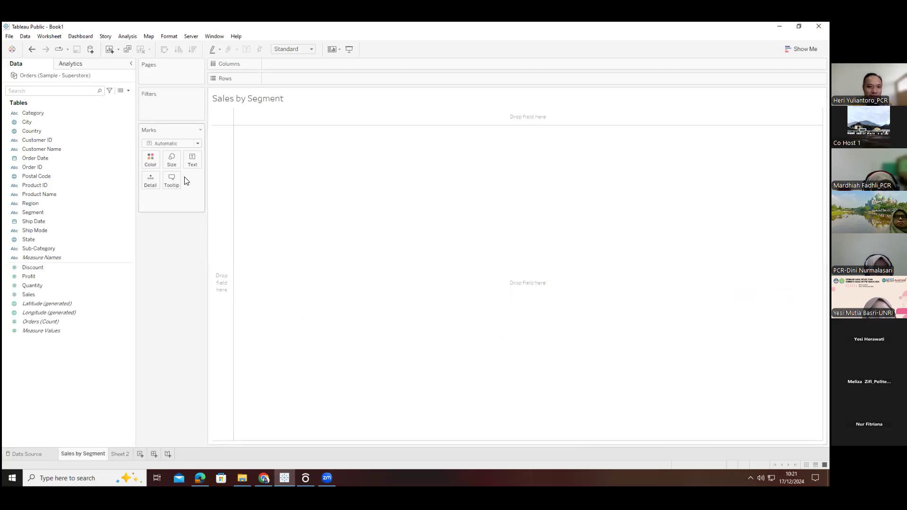
Build a bar chart with Sub-Category on the rows and the sum of Sales on the columns, fitted to Entire View
click(46, 250)
drag(46, 249, 268, 106)
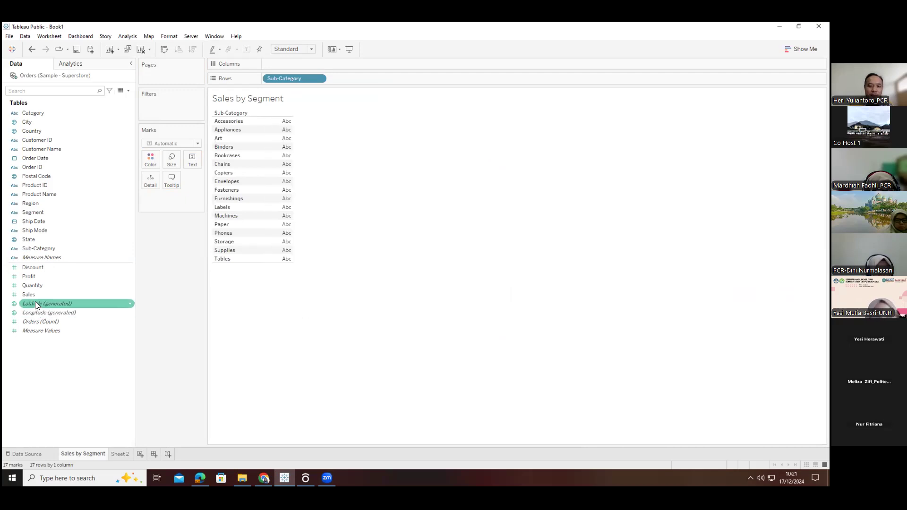
drag(34, 295, 297, 62)
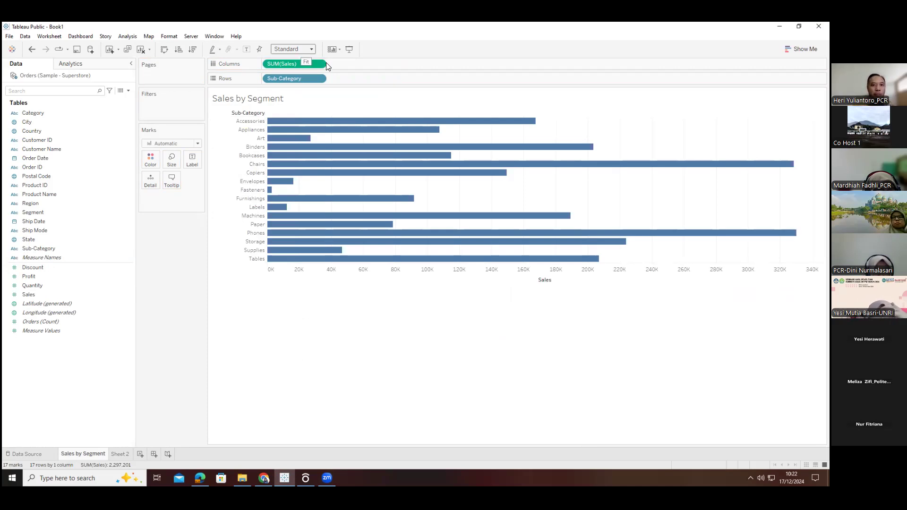
click(294, 49)
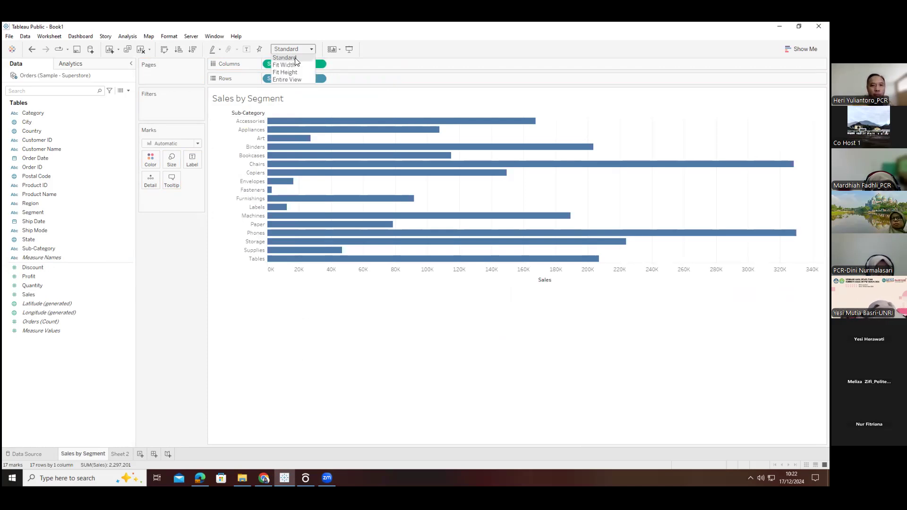
click(285, 81)
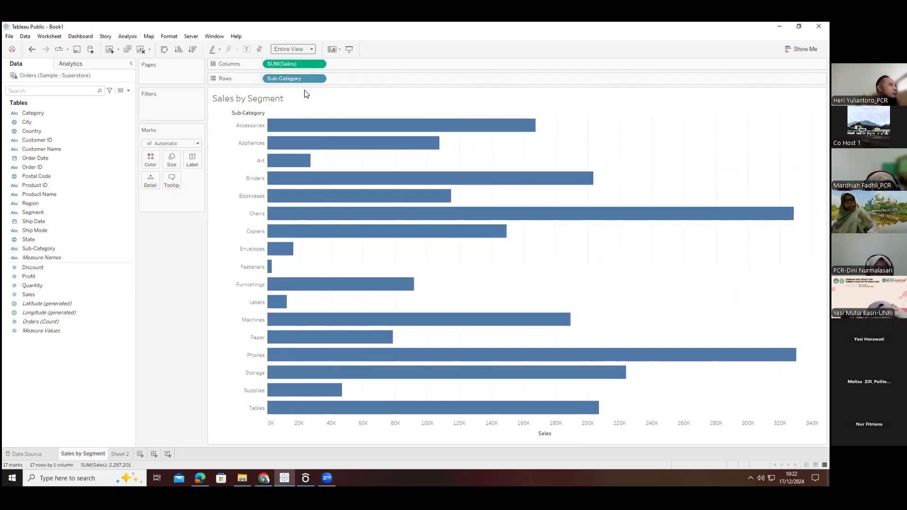
Color the bars by Segment and label them with the sum of Sales
click(52, 285)
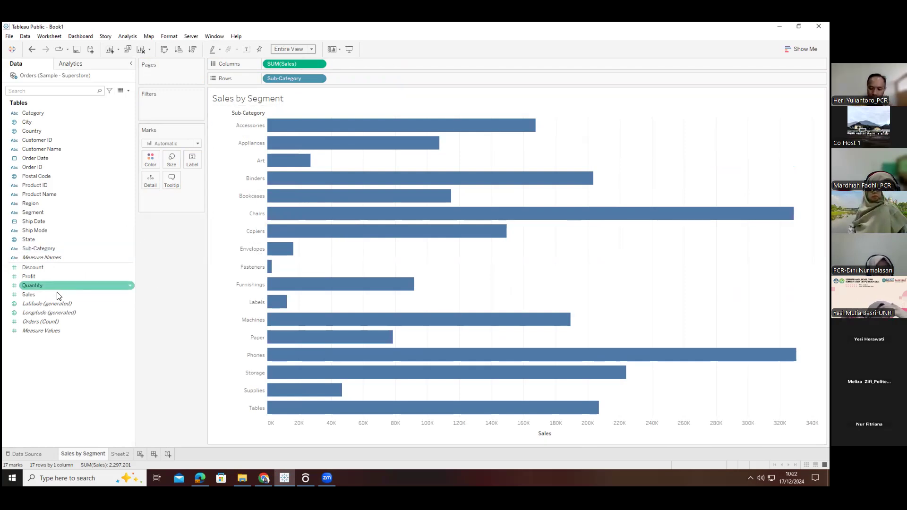
drag(30, 214, 149, 163)
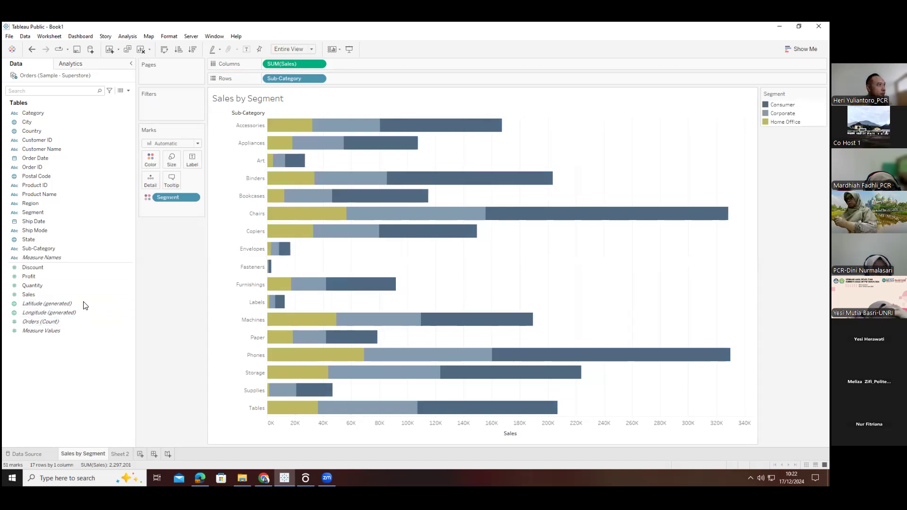
click(48, 296)
drag(30, 298, 191, 162)
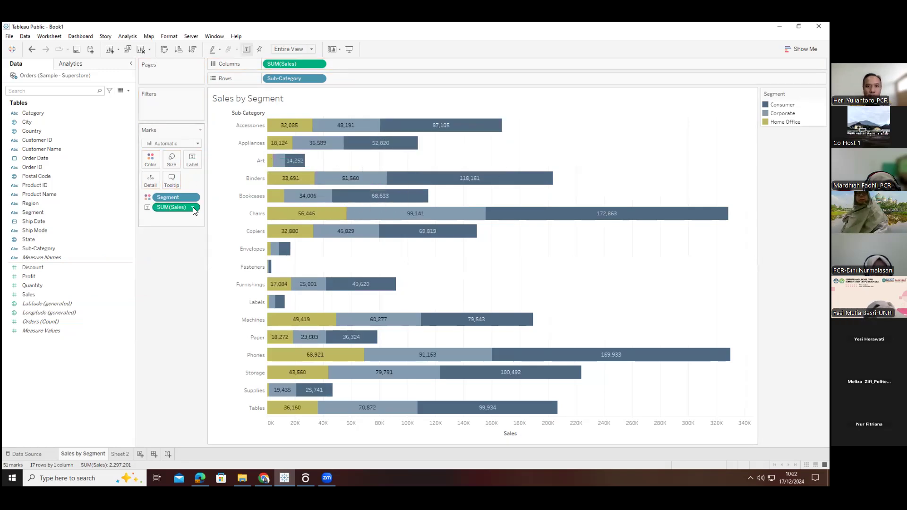
Apply the Percent of Total quick table calculation to the Sales label and compute it using Table (across)
click(193, 208)
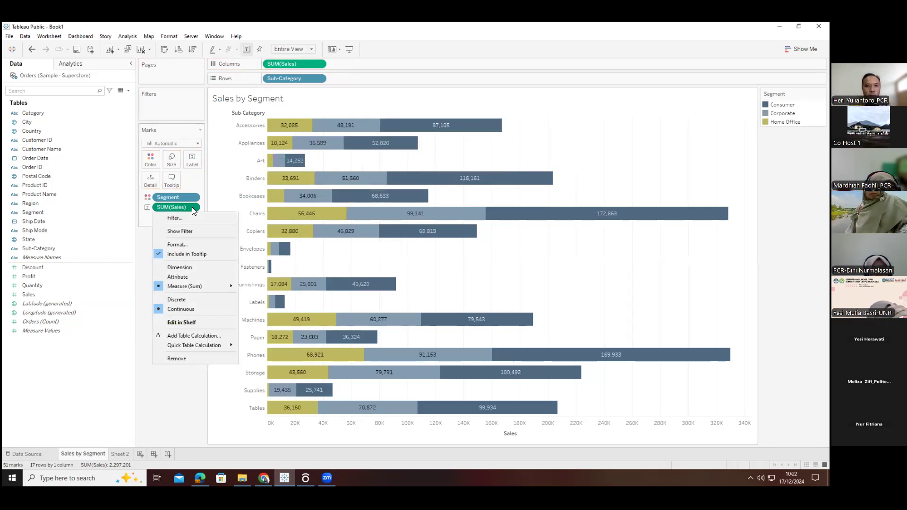
mouse_move(193, 346)
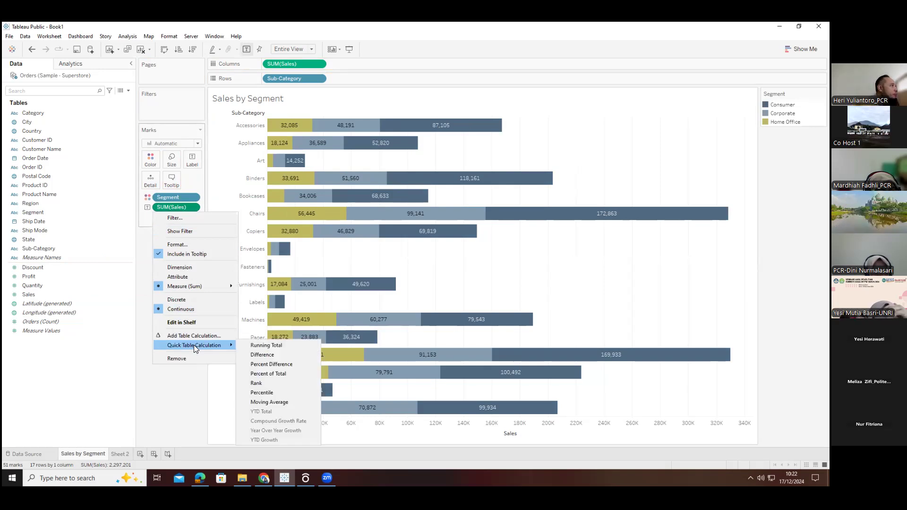
click(266, 375)
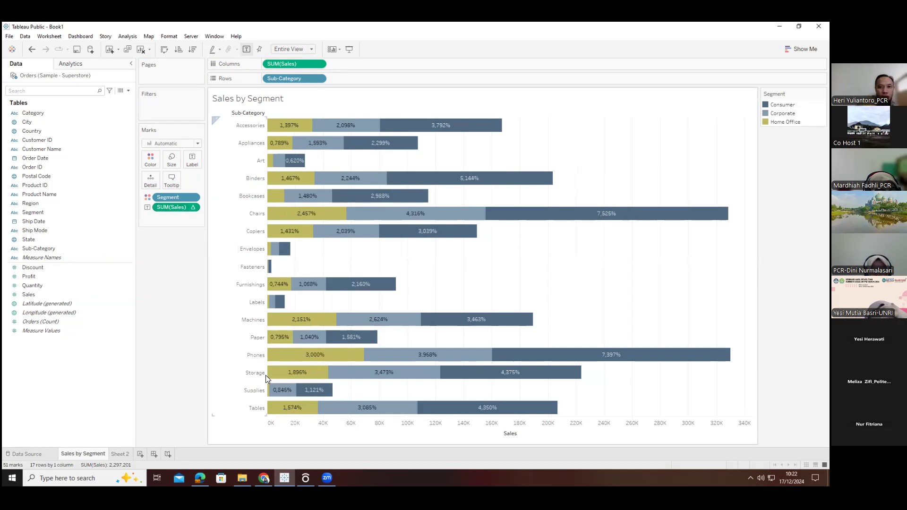
click(194, 208)
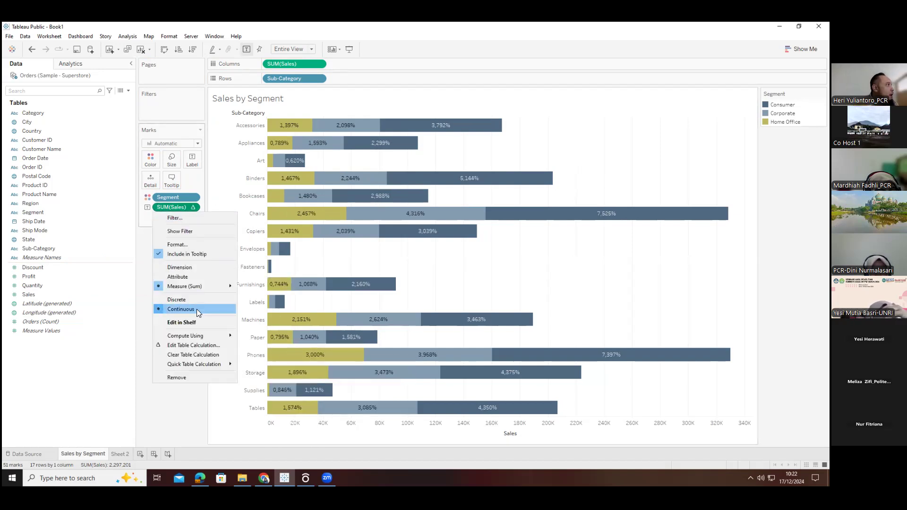
mouse_move(211, 339)
click(262, 336)
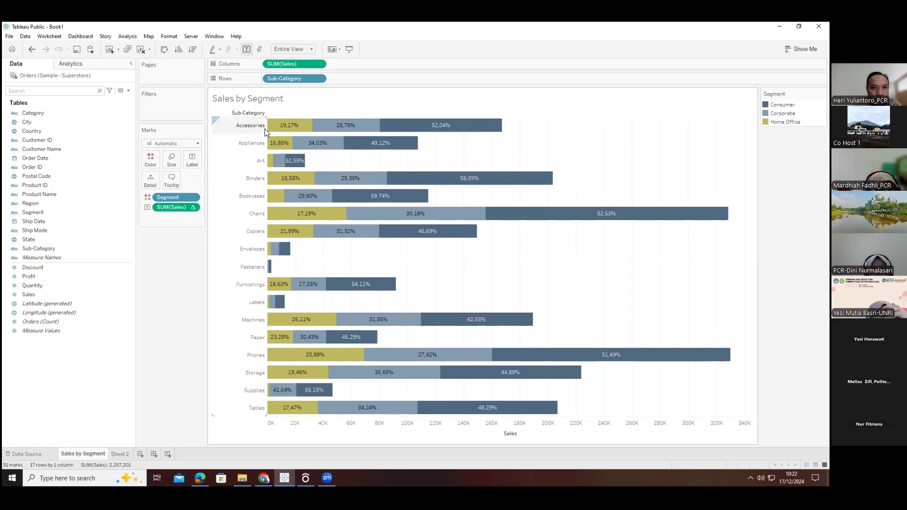
mouse_move(281, 132)
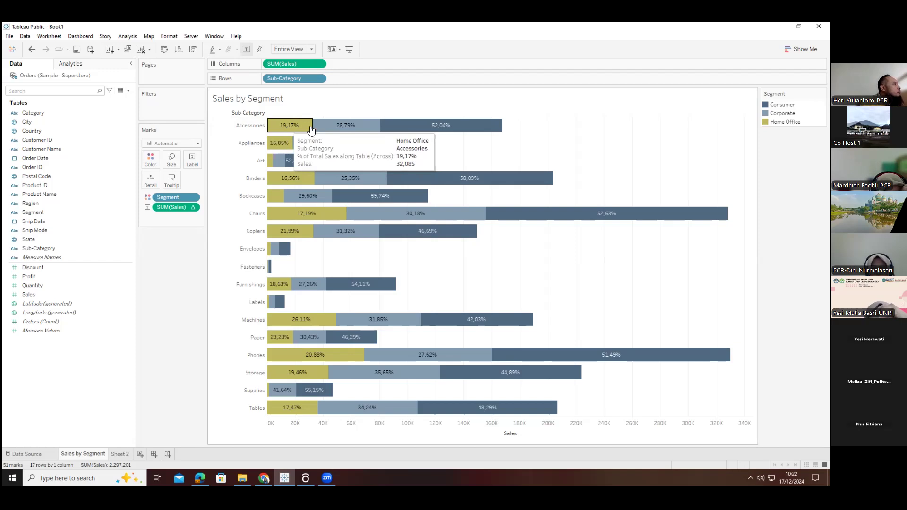
mouse_move(335, 128)
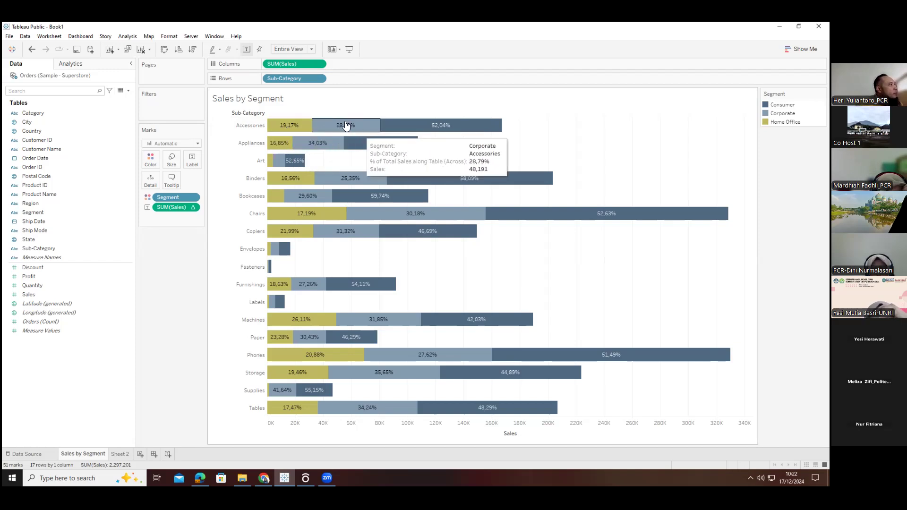
mouse_move(419, 129)
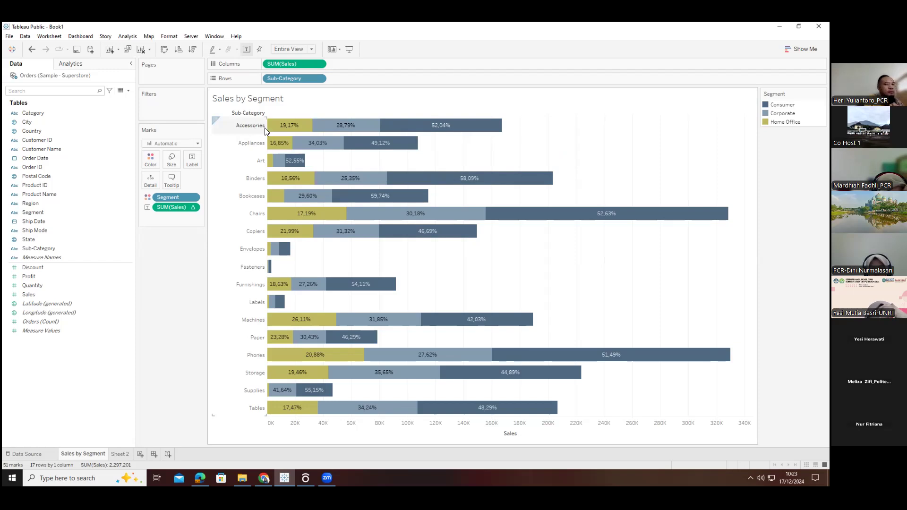
mouse_move(447, 116)
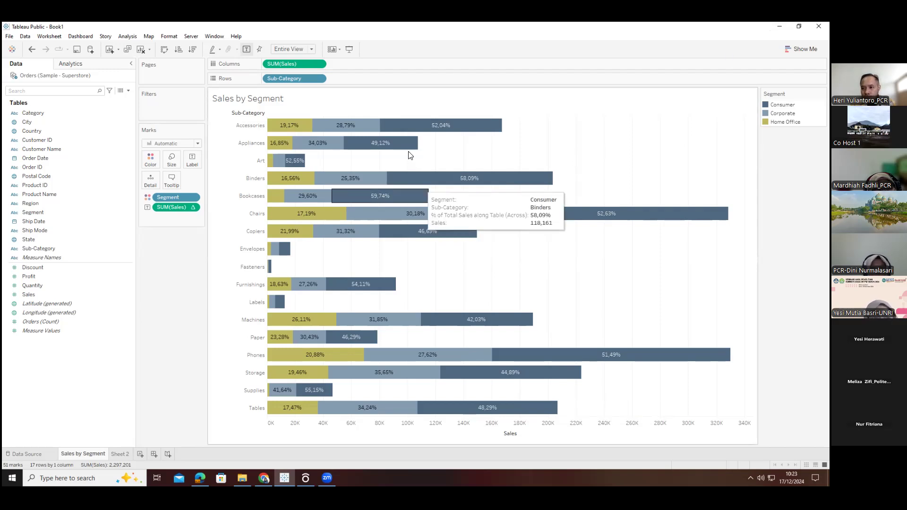
Rename the worksheet as Highest Sales by Segment
double_click(75, 454)
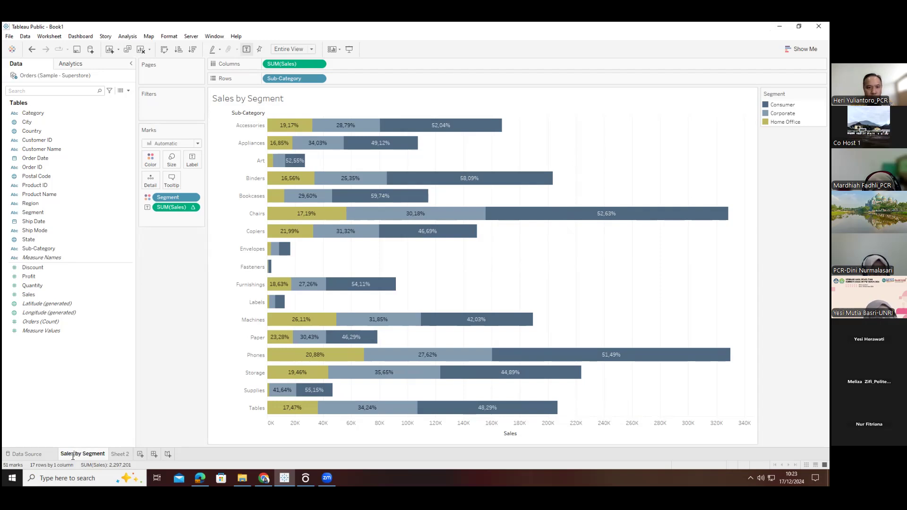
mouse_move(73, 457)
text(Highest)
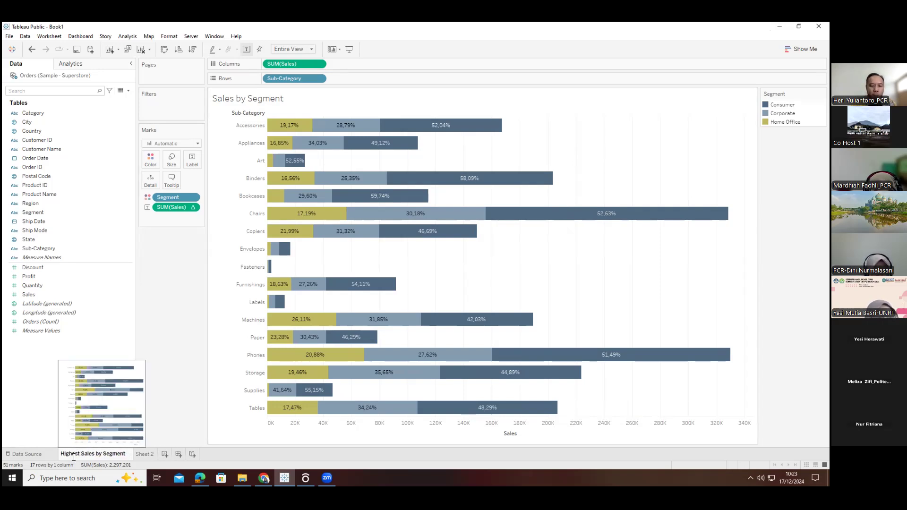
key(Return)
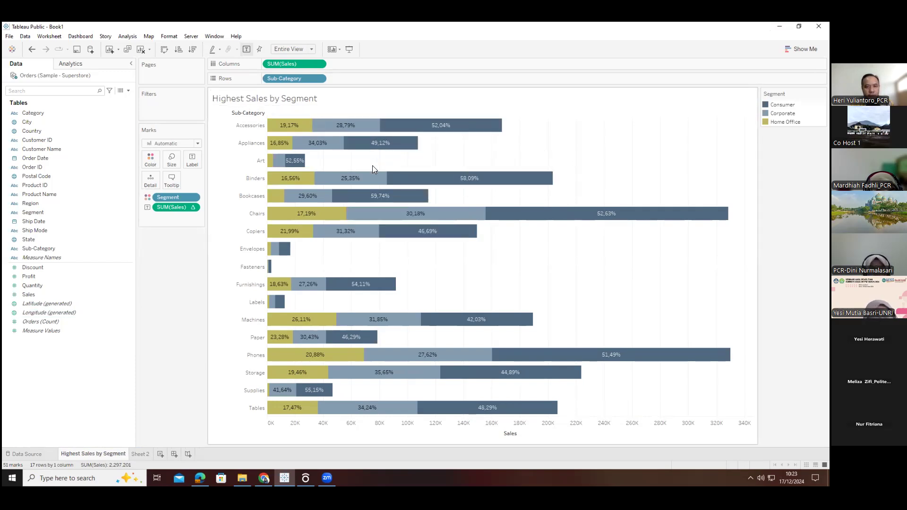
Highlight the Home Office, Corporate and Consumer segments one at a time from the legend, and clear the highlight
mouse_move(440, 128)
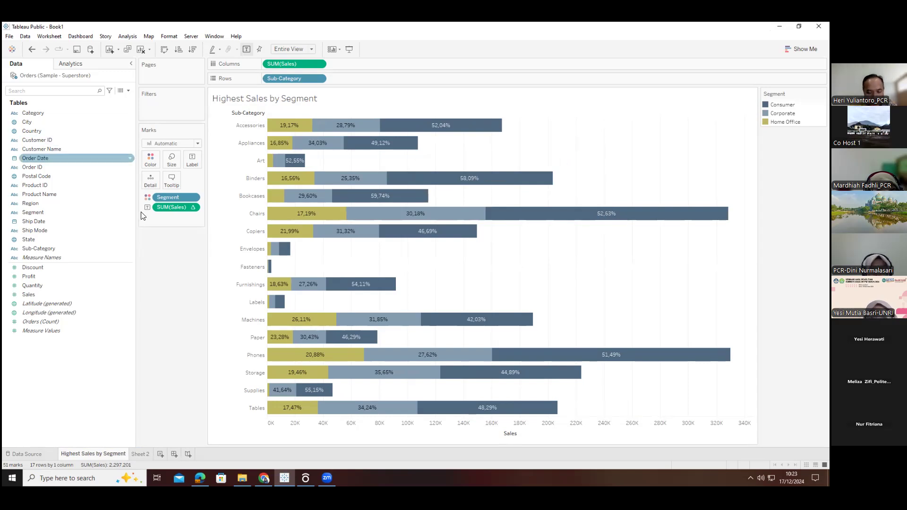
mouse_move(338, 197)
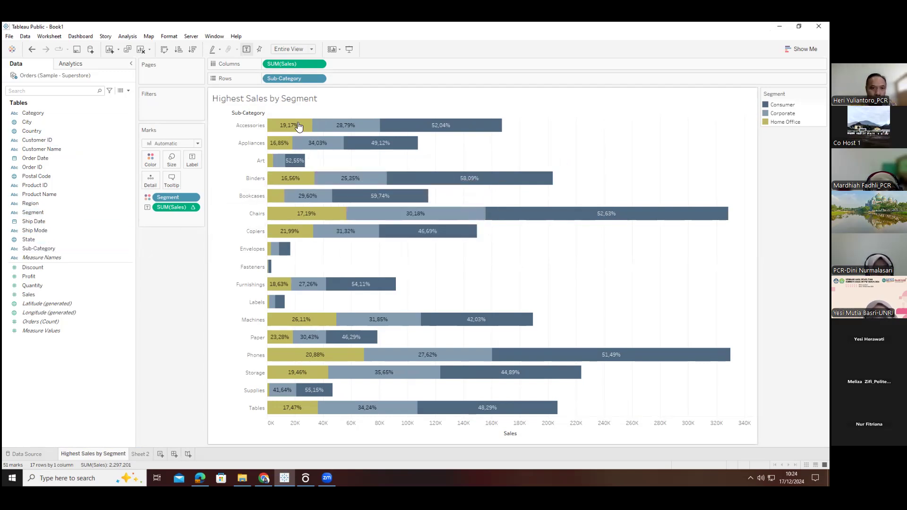
mouse_move(292, 125)
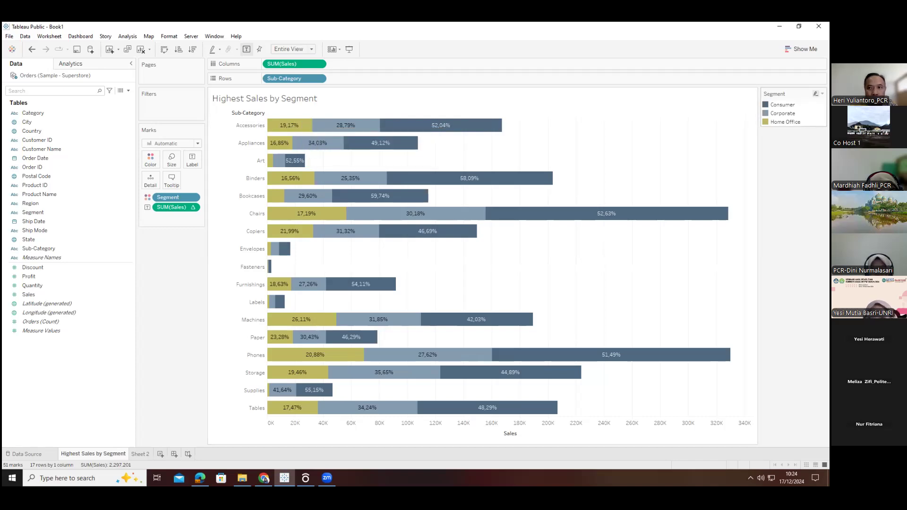
click(785, 122)
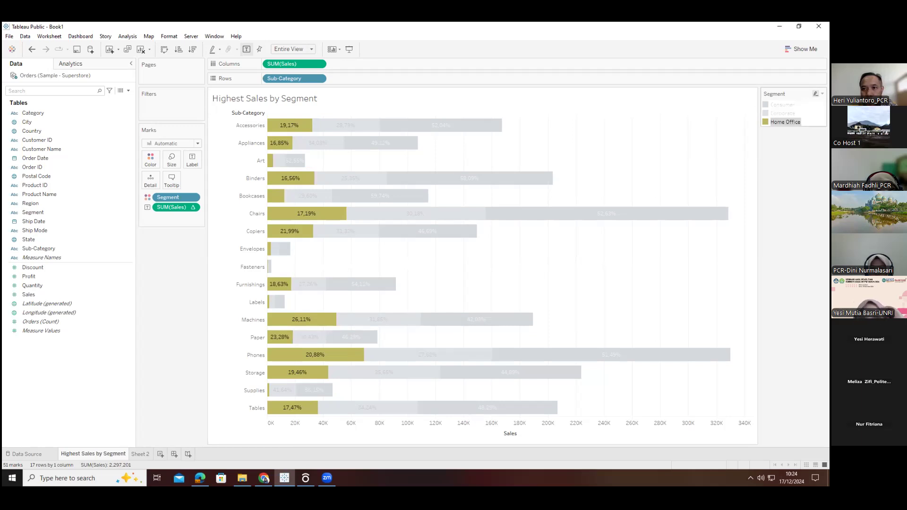
click(783, 113)
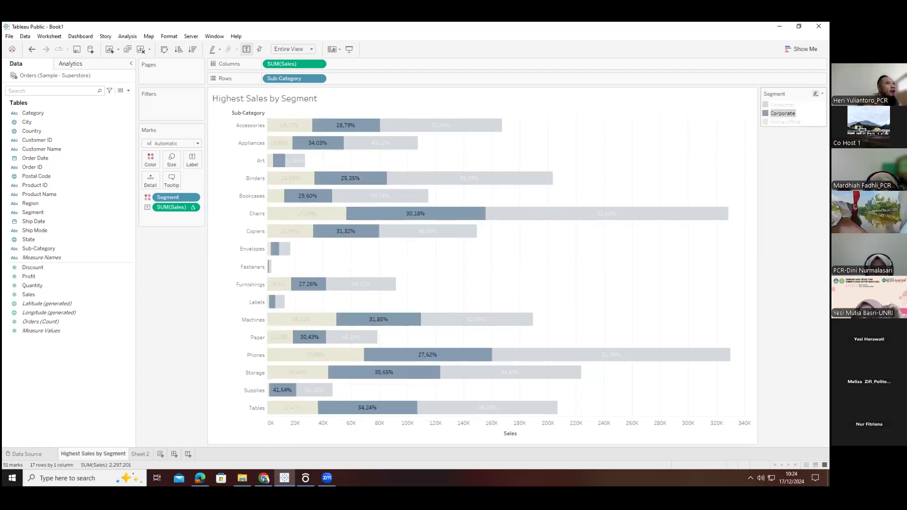
click(783, 105)
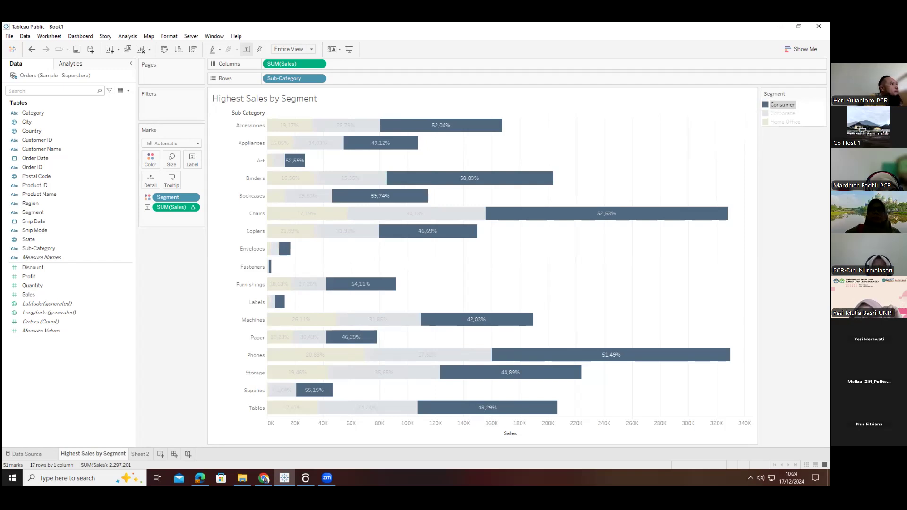
click(783, 105)
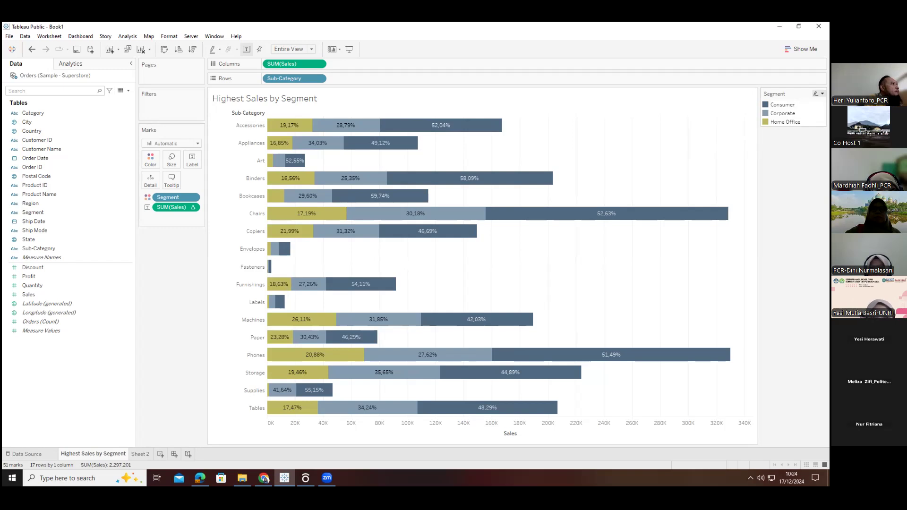
click(823, 94)
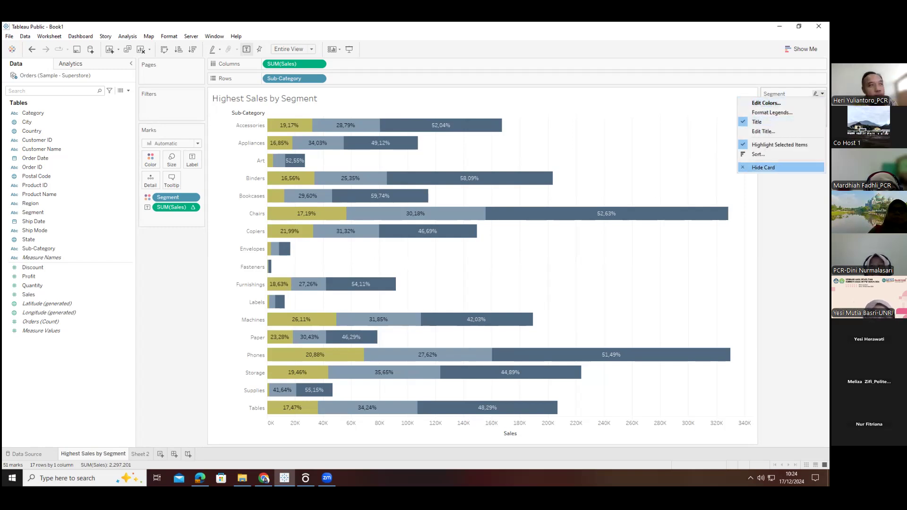
click(524, 165)
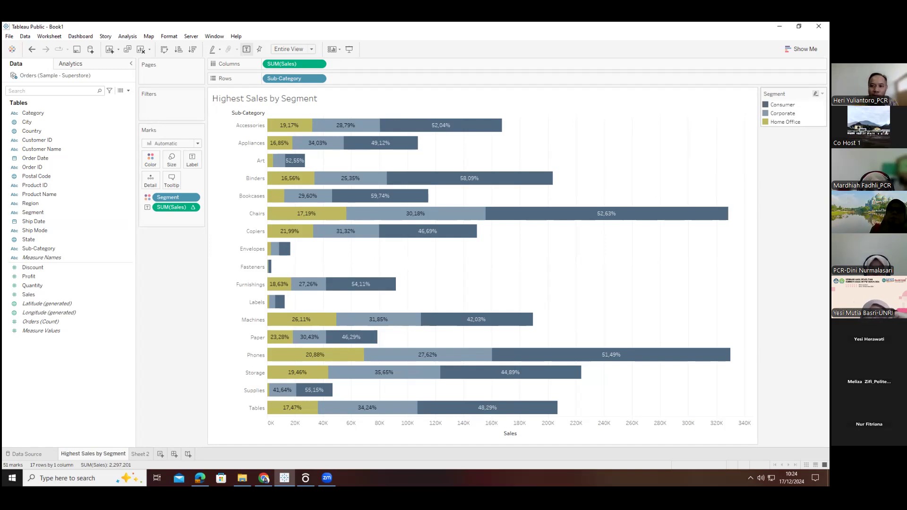
mouse_move(291, 133)
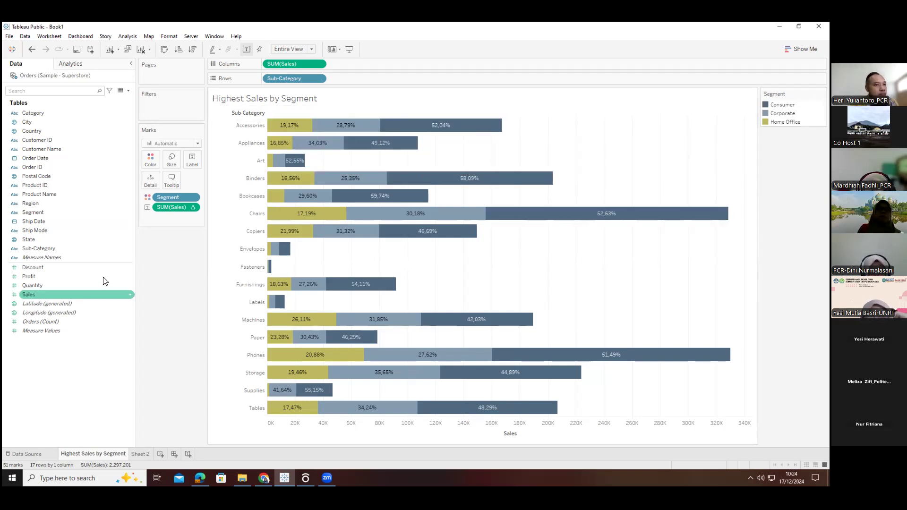
Replace the percent-of-total bar labels with the plain sum of Sales
drag(174, 207, 190, 161)
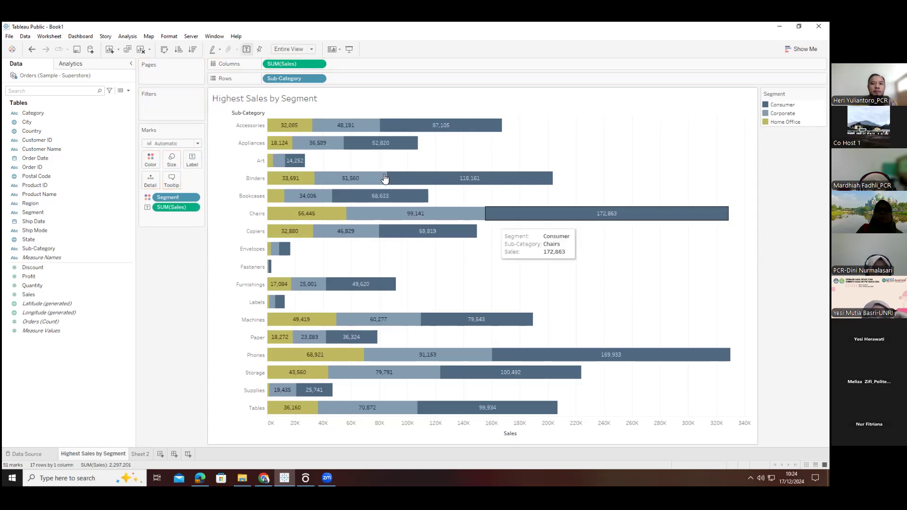
mouse_move(291, 139)
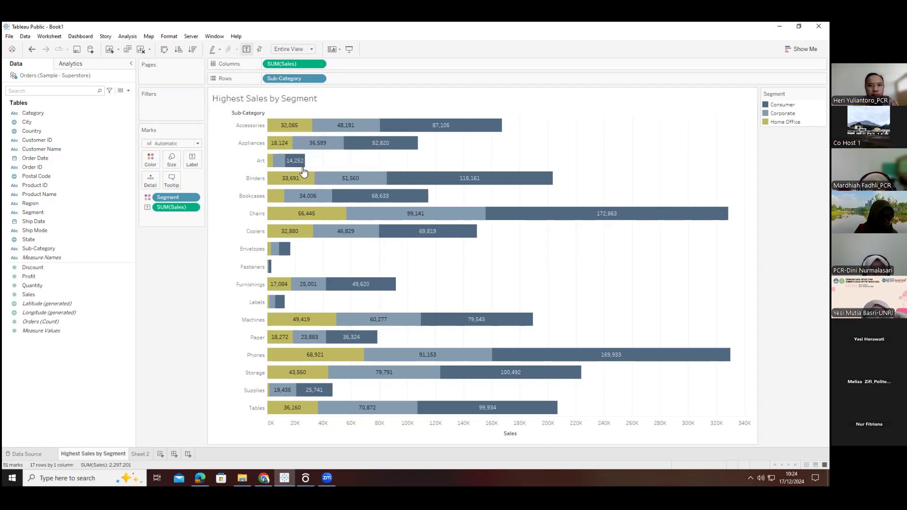
mouse_move(408, 133)
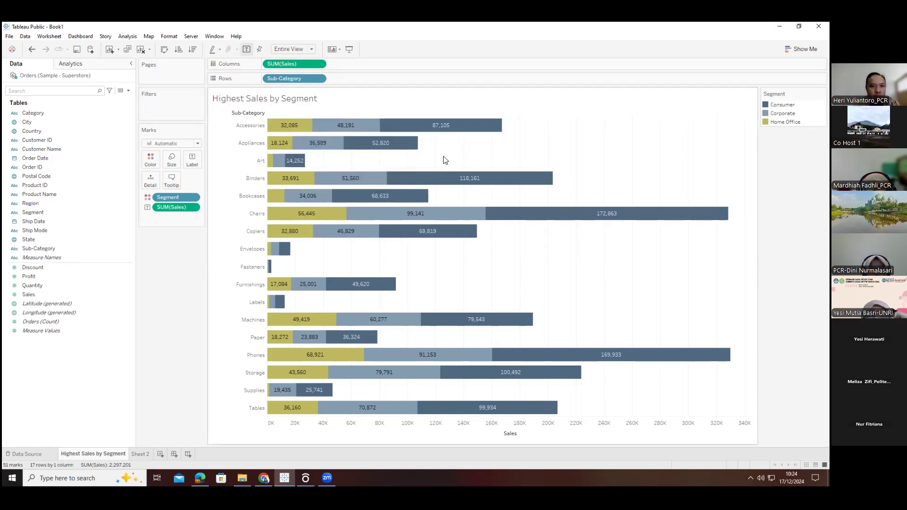
Apply the Rank quick table calculation to the Sales label on the bars
click(193, 209)
click(147, 247)
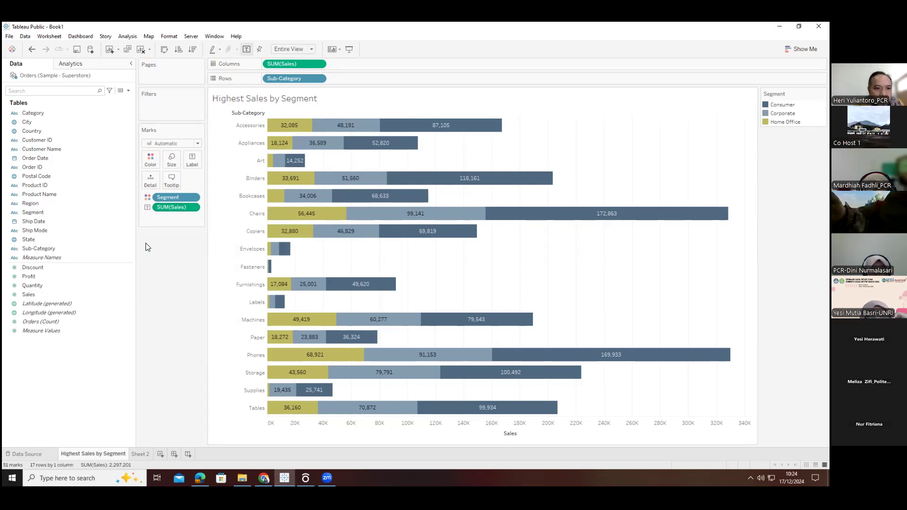
click(192, 208)
mouse_move(177, 347)
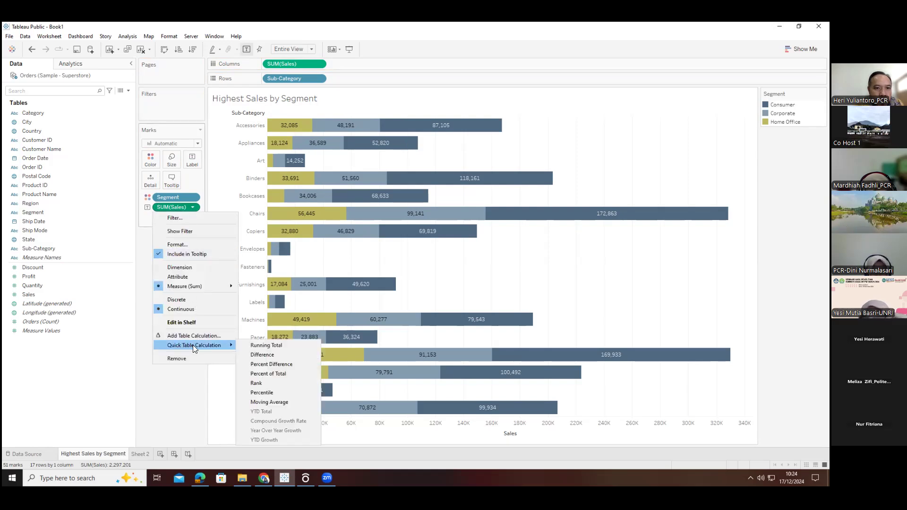
click(256, 383)
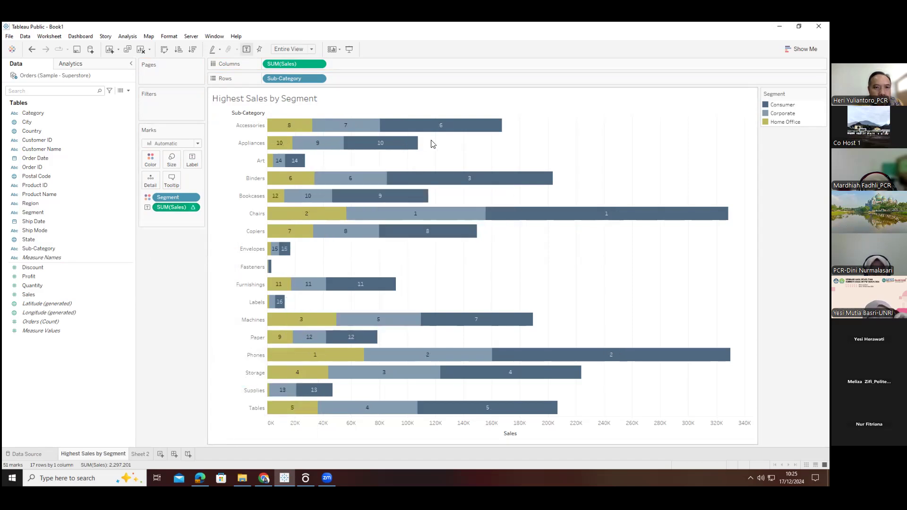
Set the Sales rank label to compute using Sub-Category
click(194, 207)
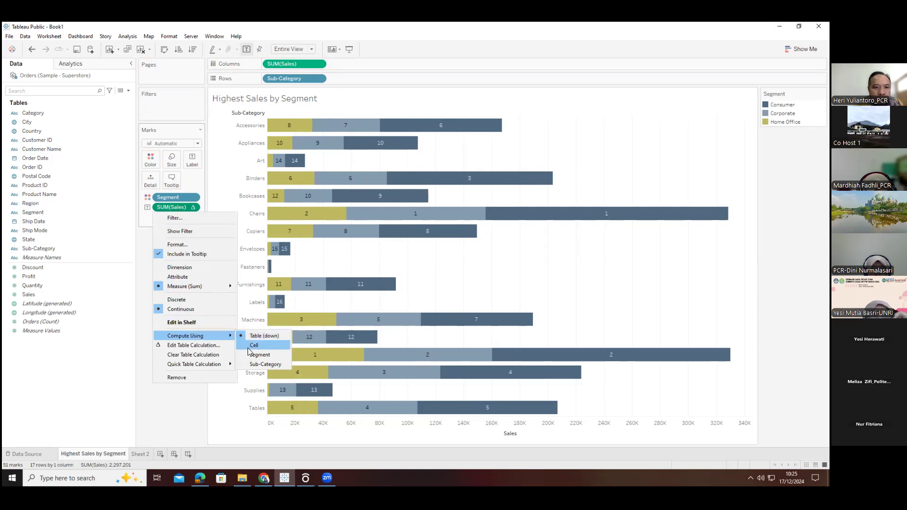
click(252, 364)
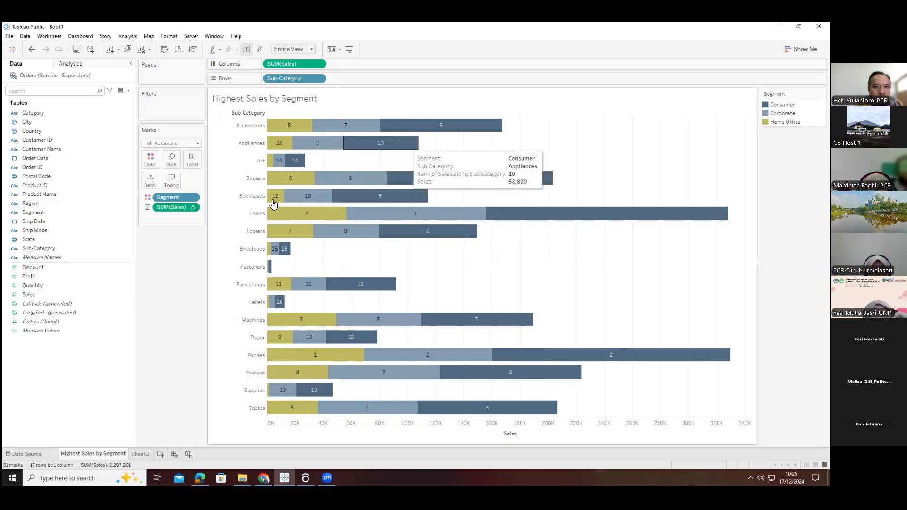
Change the Sales label's quick table calculation to Percent of Total and compute it using Table (across)
click(194, 207)
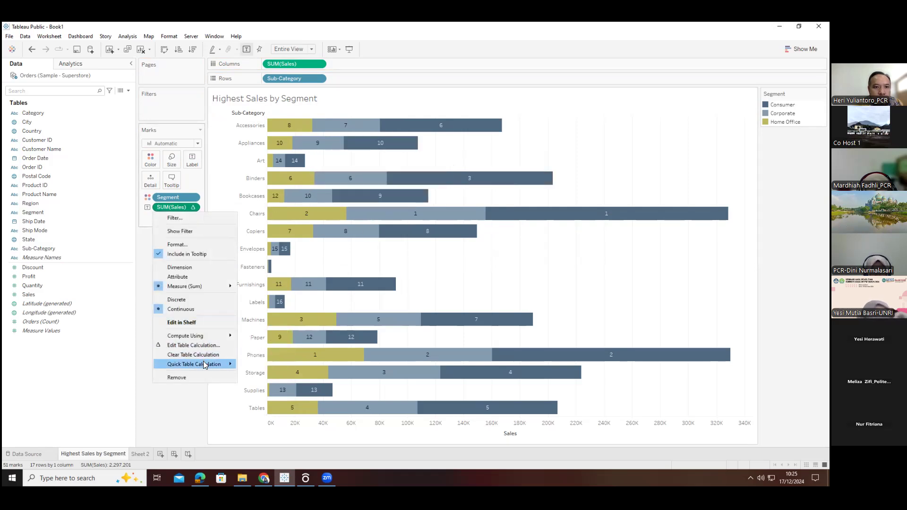
mouse_move(205, 362)
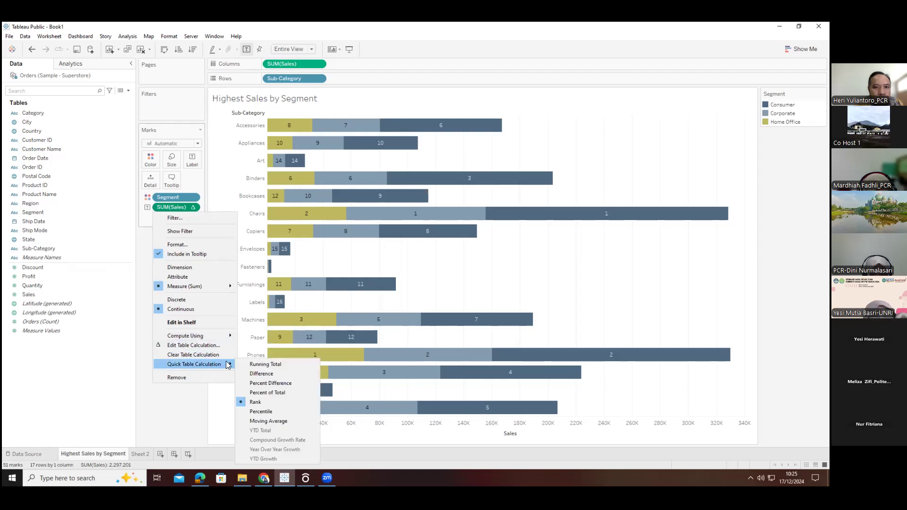
click(264, 393)
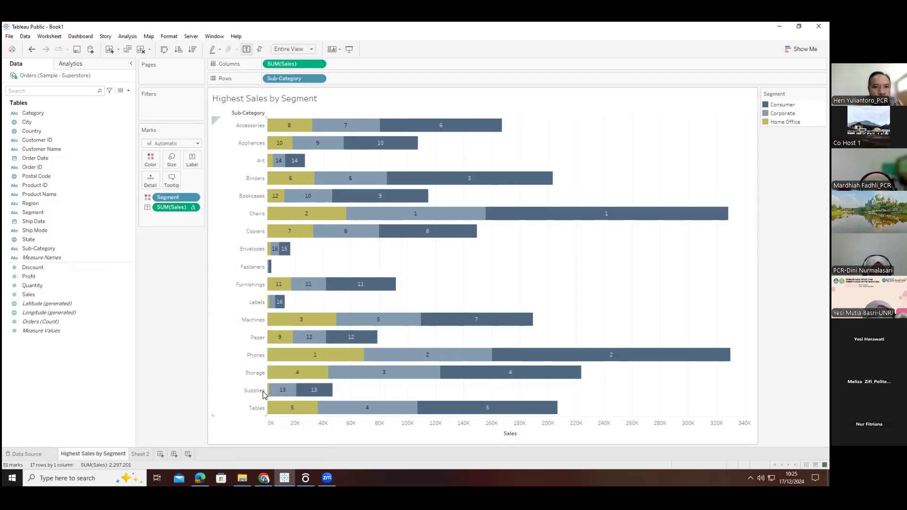
click(191, 208)
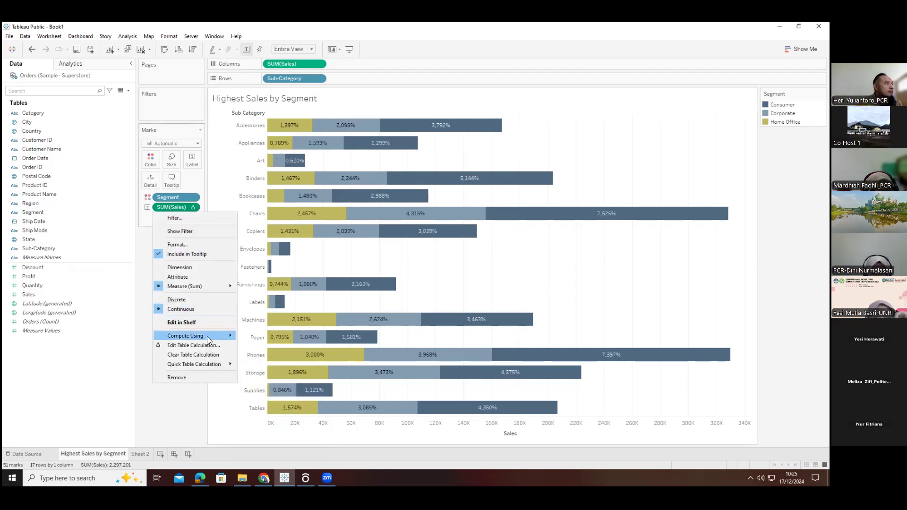
mouse_move(207, 337)
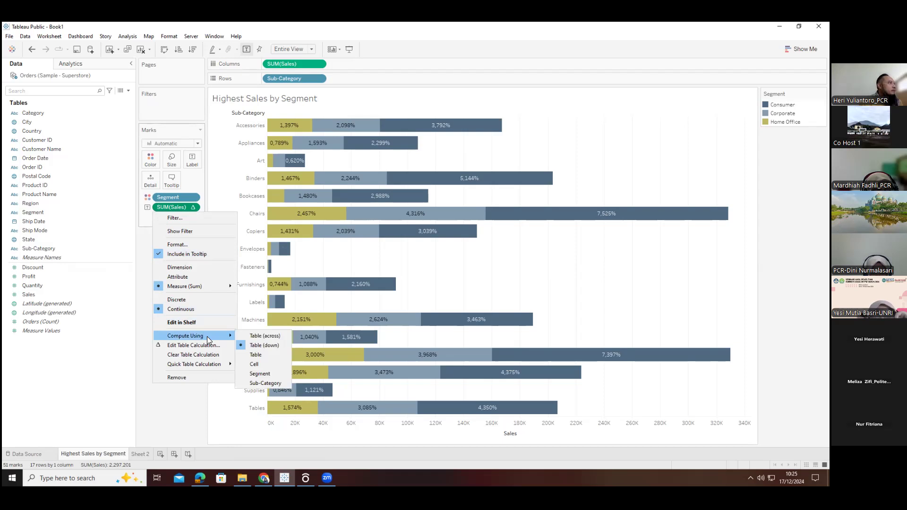
click(265, 336)
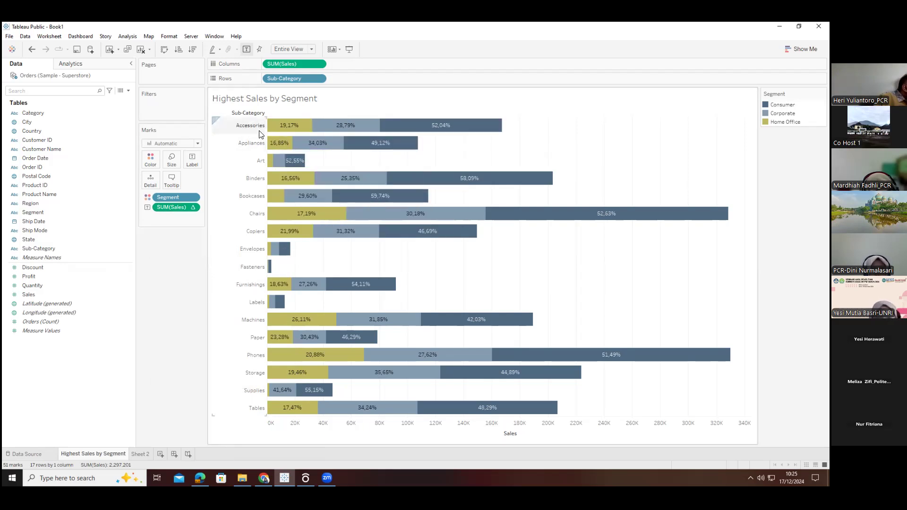
mouse_move(372, 137)
mouse_move(457, 131)
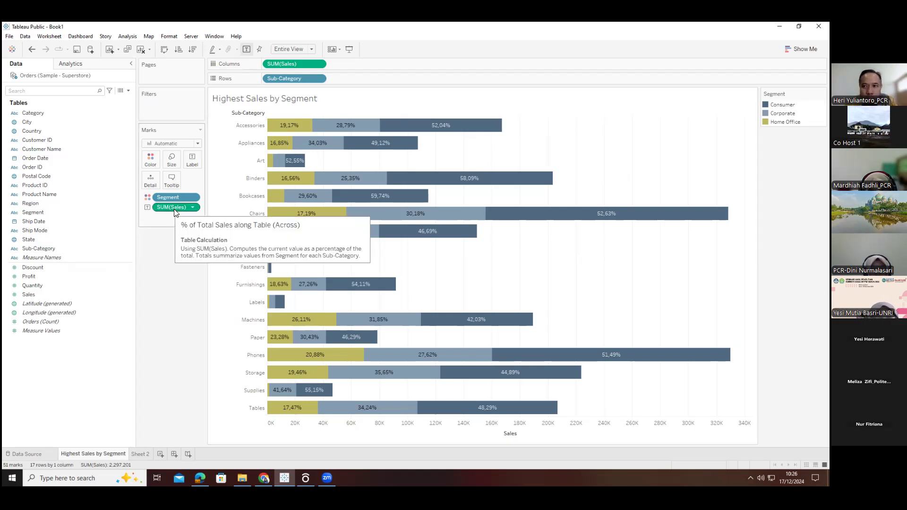
mouse_move(429, 131)
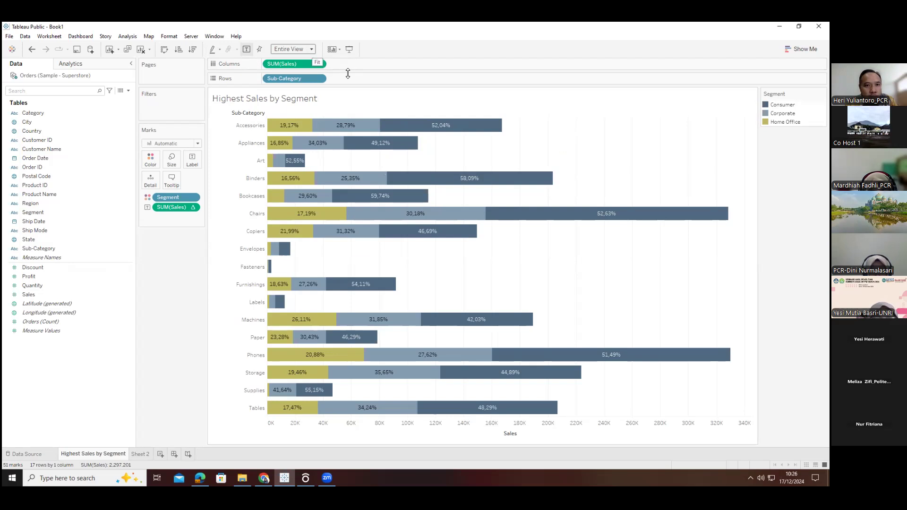
Compare the chart's Standard and Entire View fit by switching between them twice, ending on Entire View
click(311, 49)
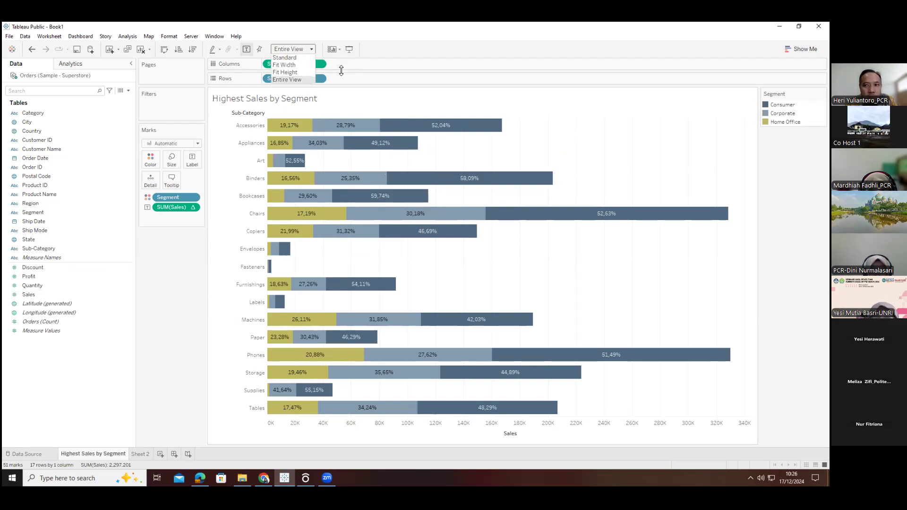
click(299, 58)
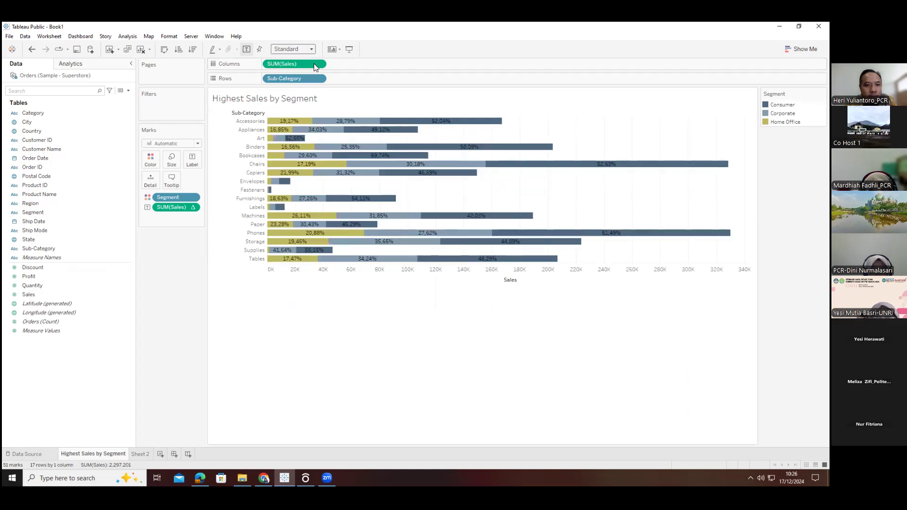
click(312, 49)
click(290, 80)
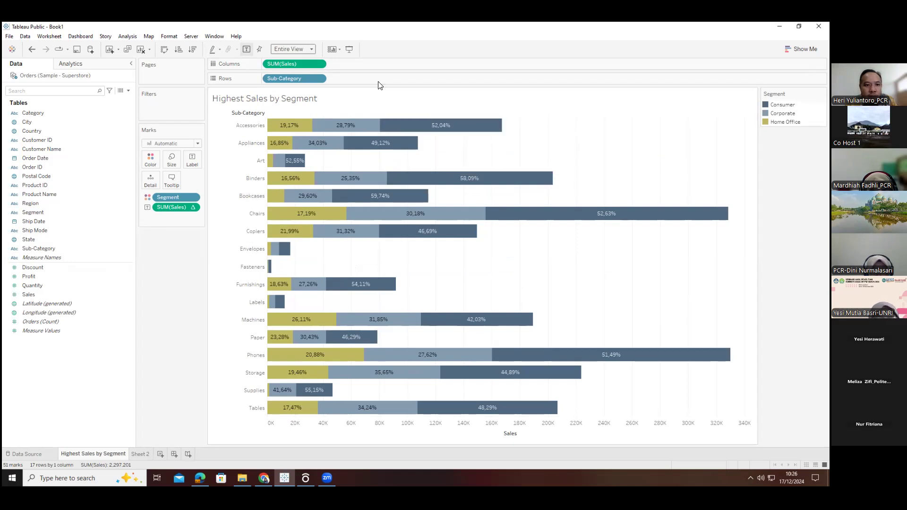
click(311, 49)
click(301, 58)
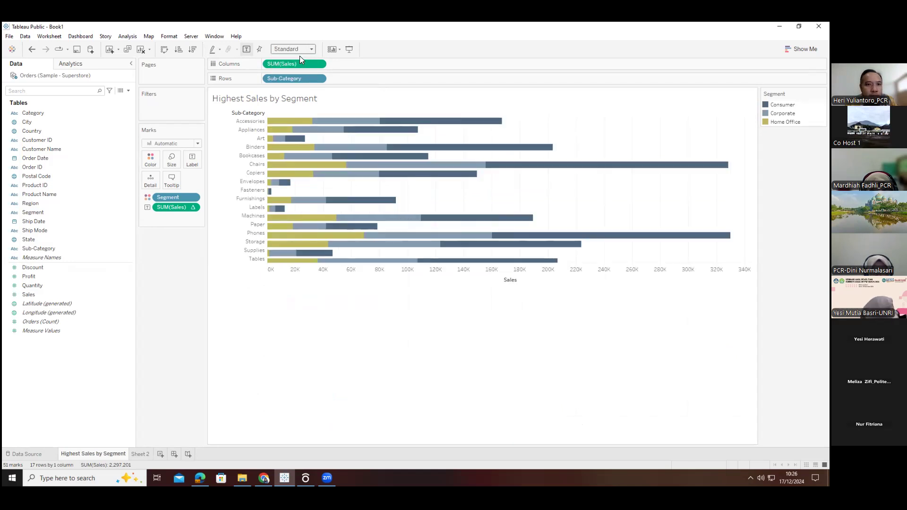
click(300, 50)
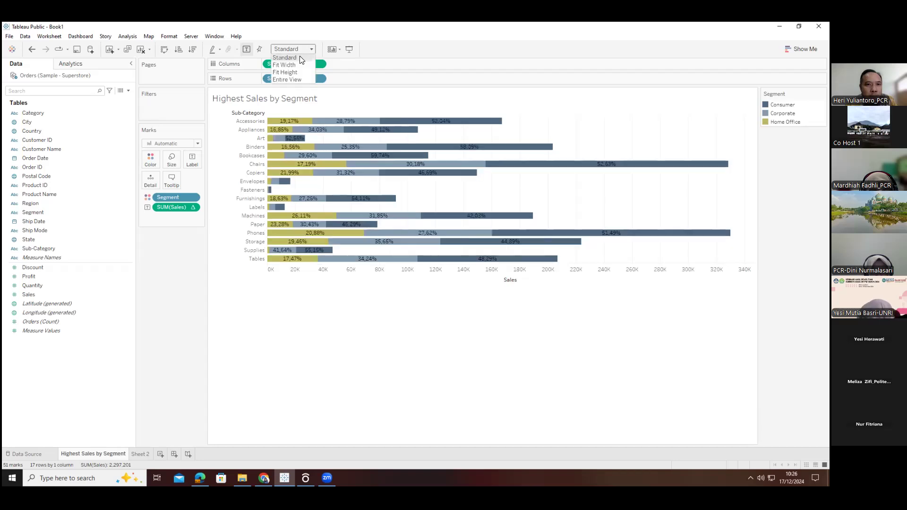
click(286, 80)
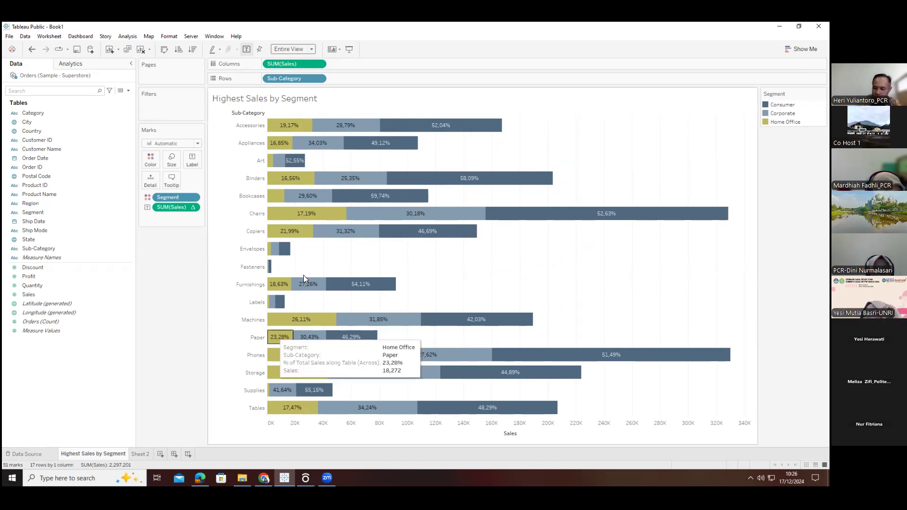
Look through the mark label's font settings, including the size choices and automatic color, and close them
mouse_move(336, 126)
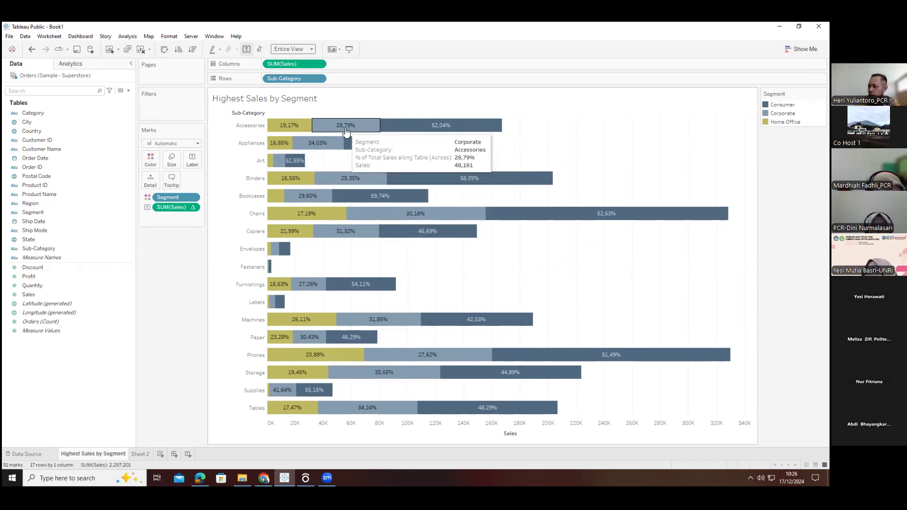
click(192, 159)
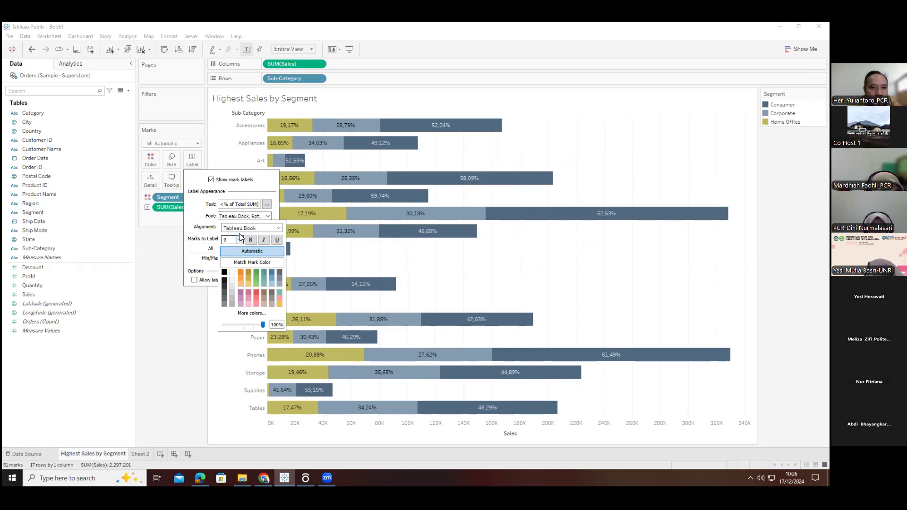
click(258, 252)
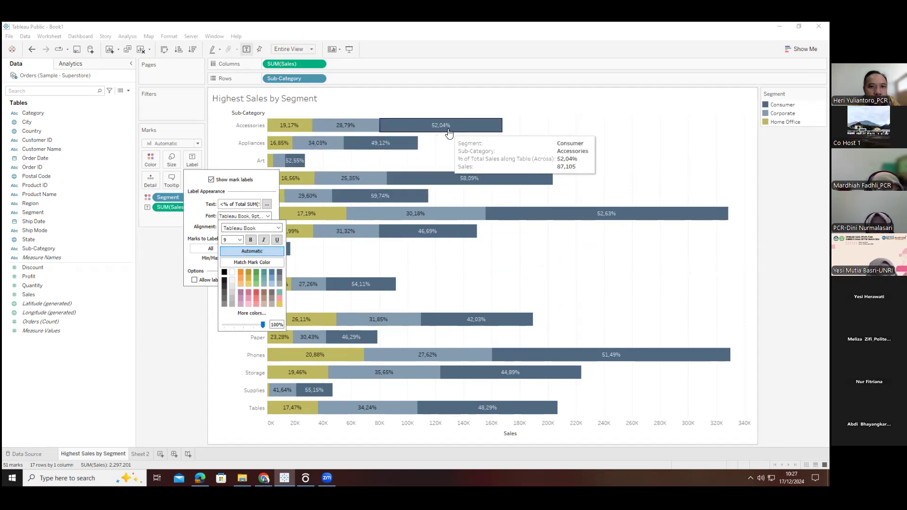
click(240, 240)
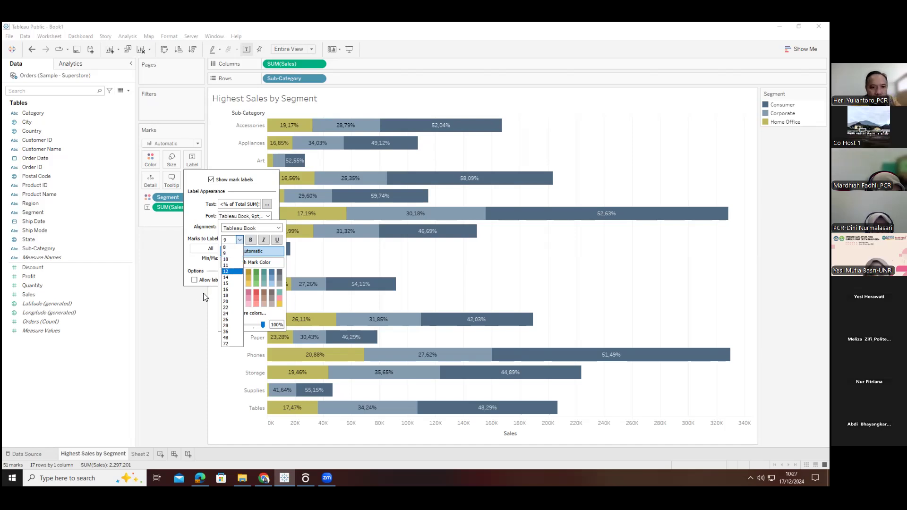
click(161, 267)
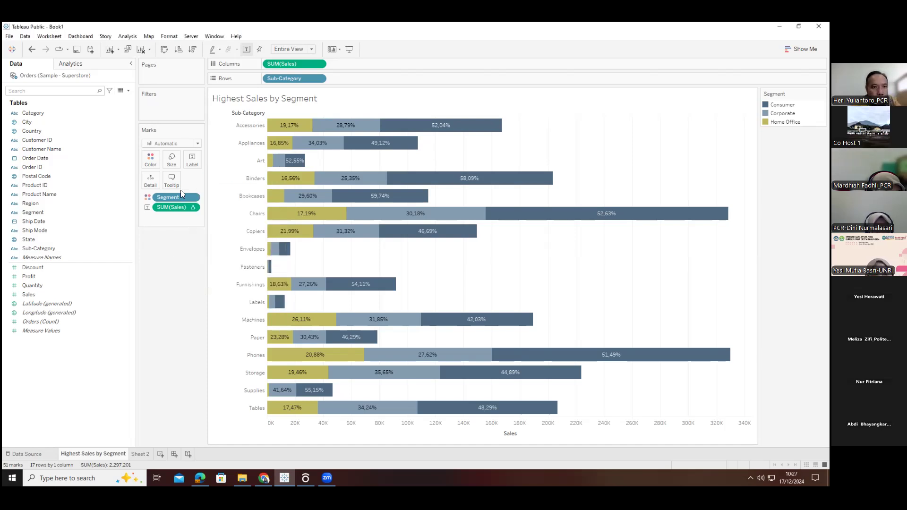
click(192, 160)
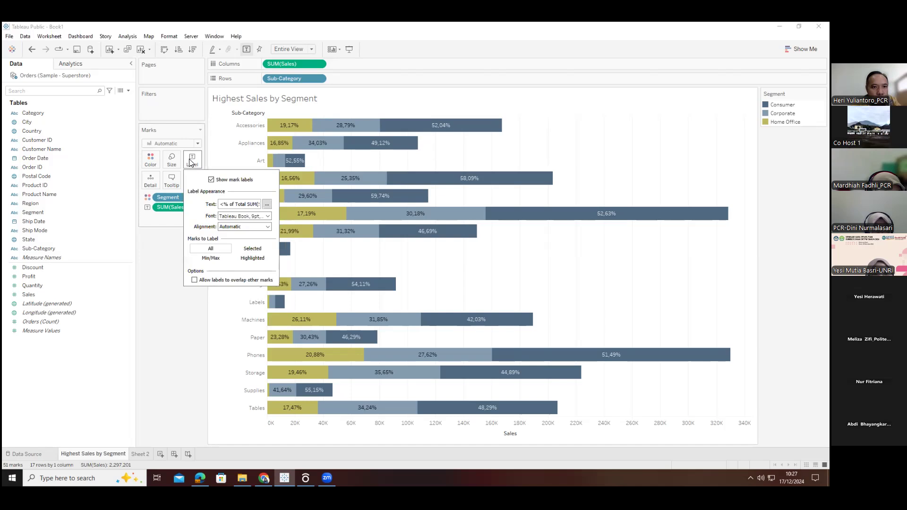
click(267, 216)
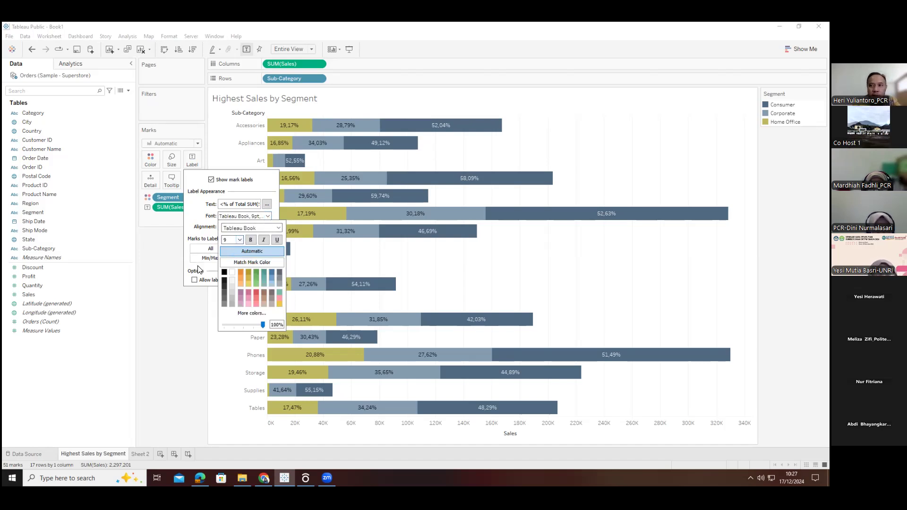
click(175, 321)
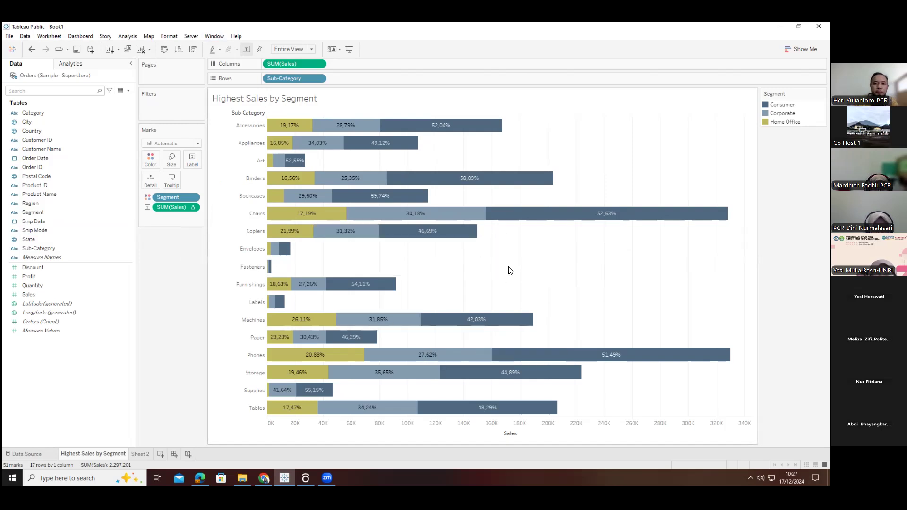
mouse_move(435, 320)
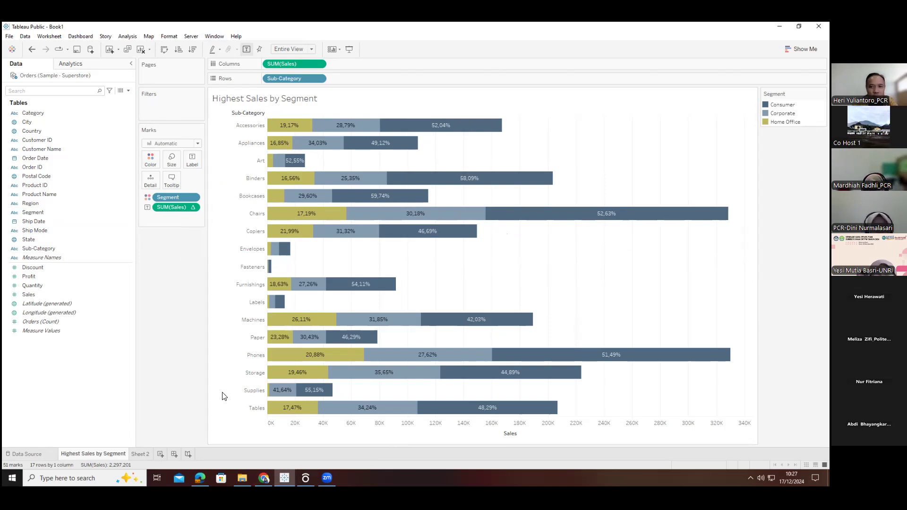
click(141, 454)
click(91, 455)
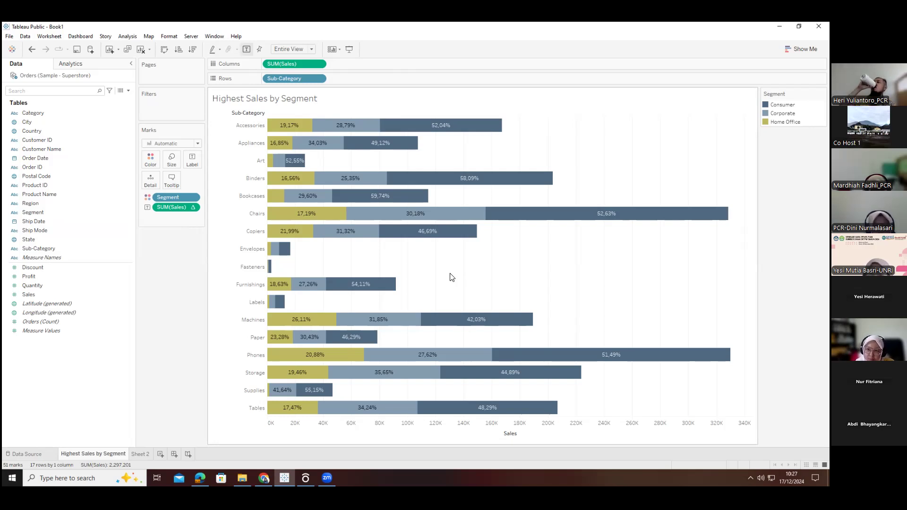
mouse_move(316, 325)
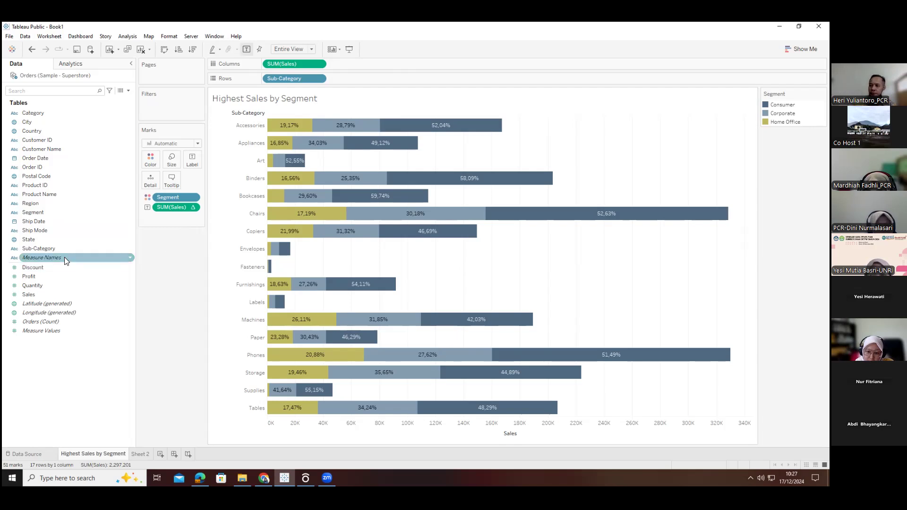
Rename the empty Sheet 2 worksheet as Sales by Location
click(140, 455)
double_click(138, 453)
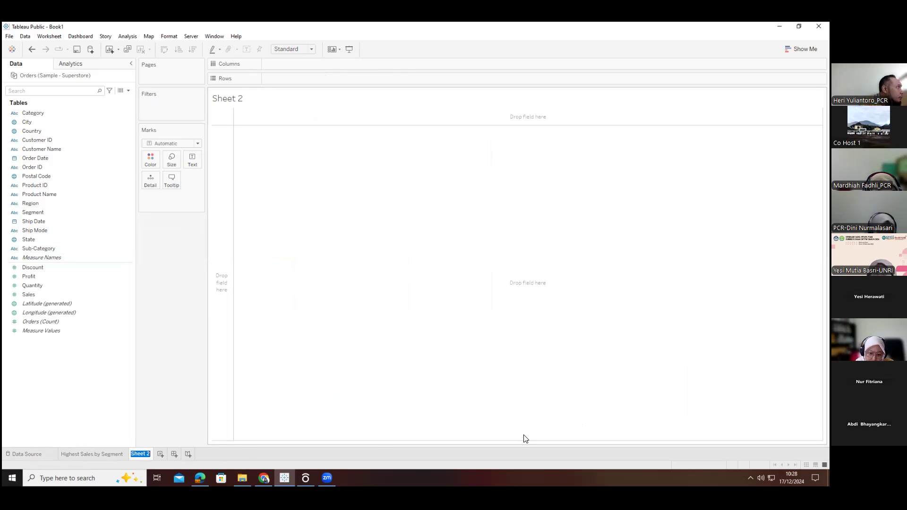
text(Sa)
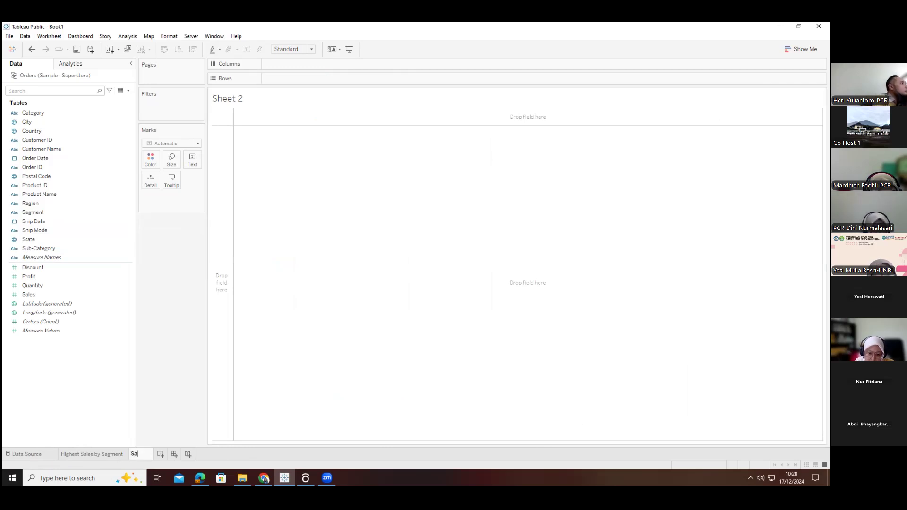
text(les by)
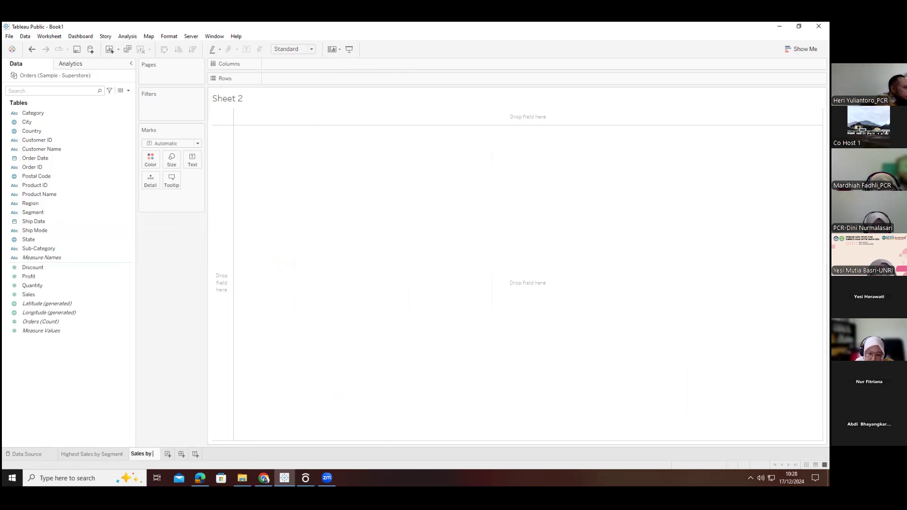
text( Location)
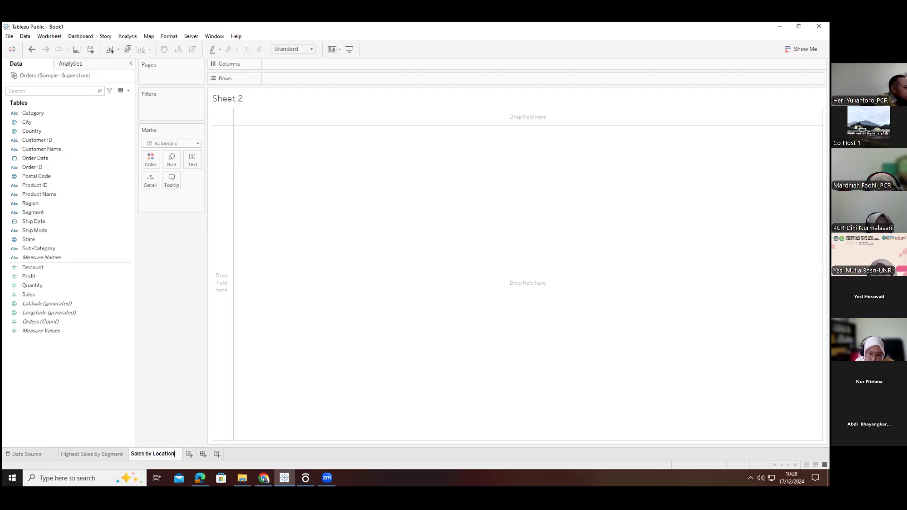
click(168, 357)
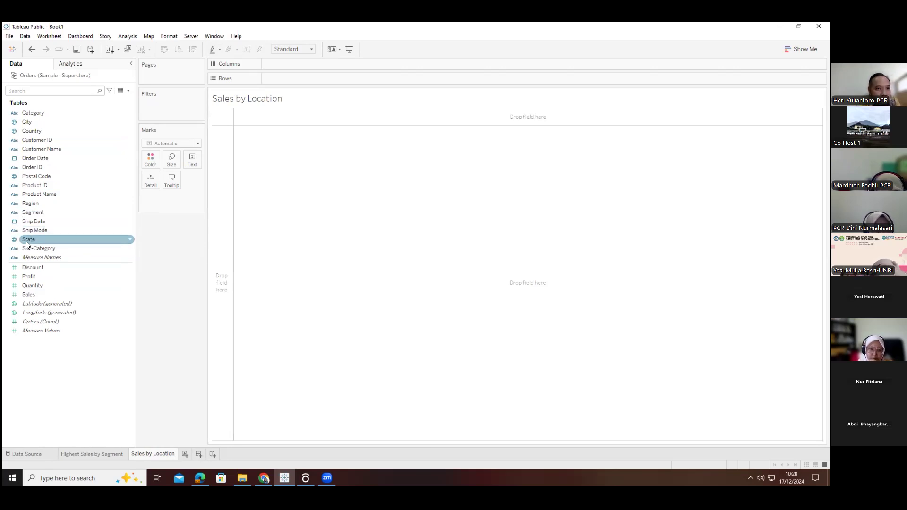
Try plotting State as a map on the Sales by Location sheet, and remove State and the generated coordinates
drag(22, 240, 480, 235)
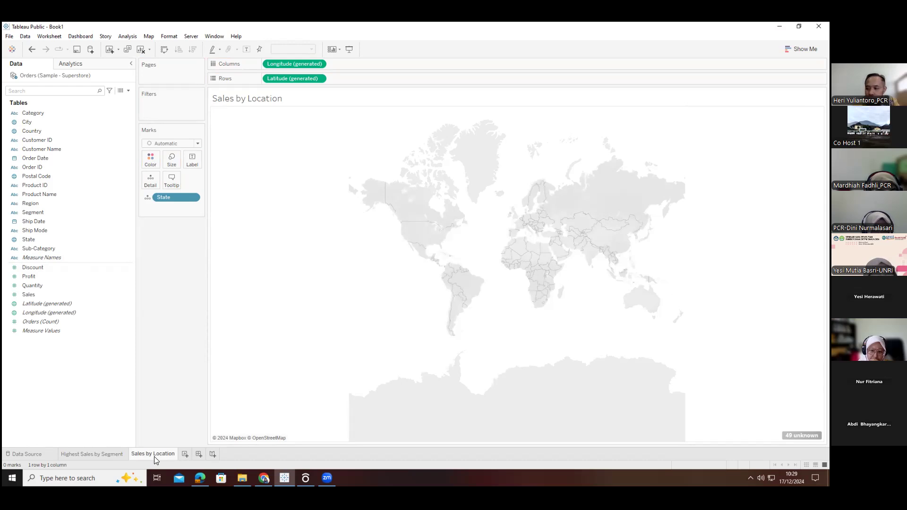
drag(170, 197, 202, 198)
drag(250, 105, 179, 264)
drag(293, 64, 171, 279)
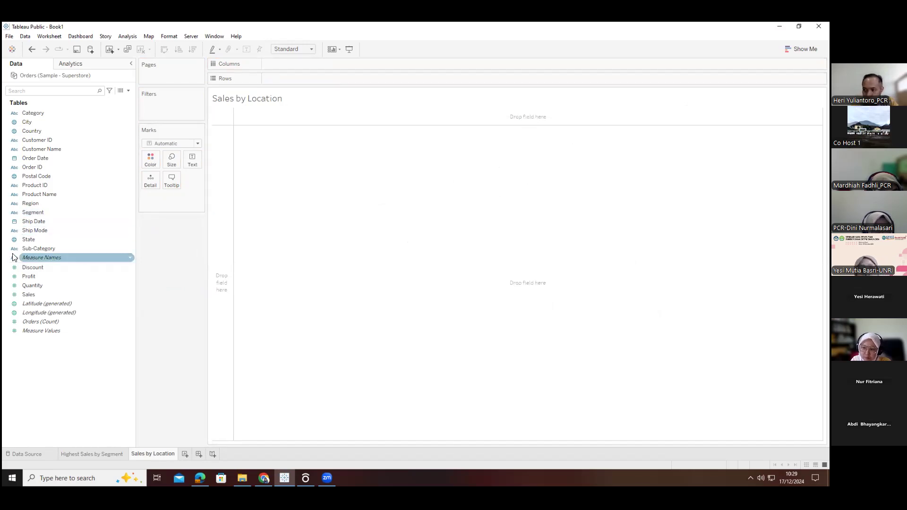
Place the State field on the empty view to plot a map with generated longitude and latitude
drag(27, 243, 474, 242)
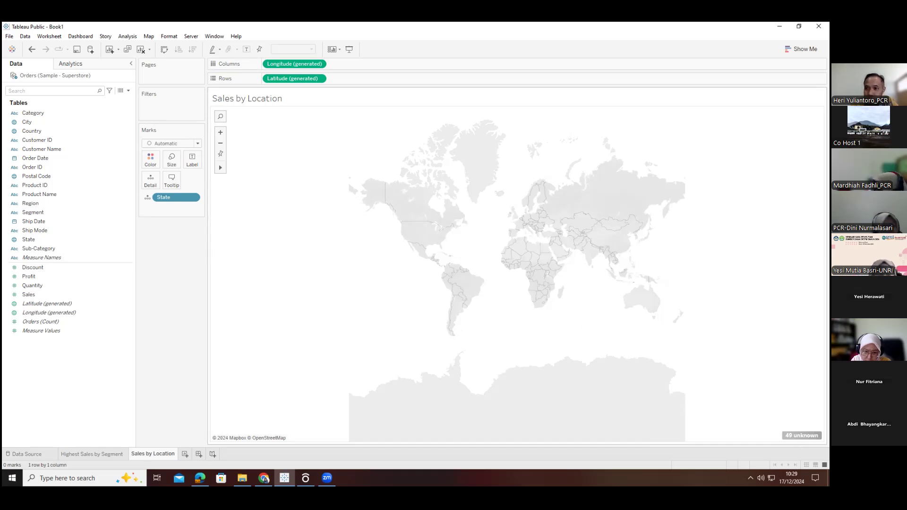
Resolve the unknown State locations by taking the country from the Country field instead of the fixed Indonesia setting
click(802, 436)
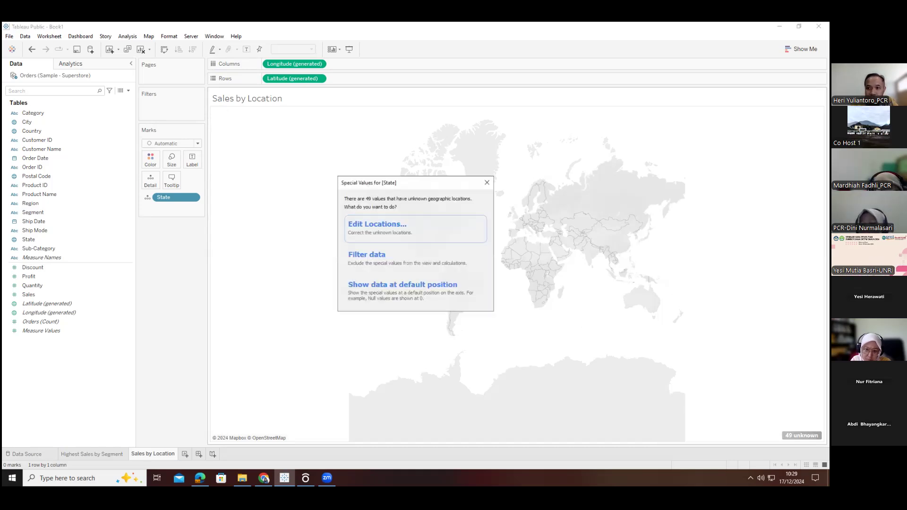
click(387, 229)
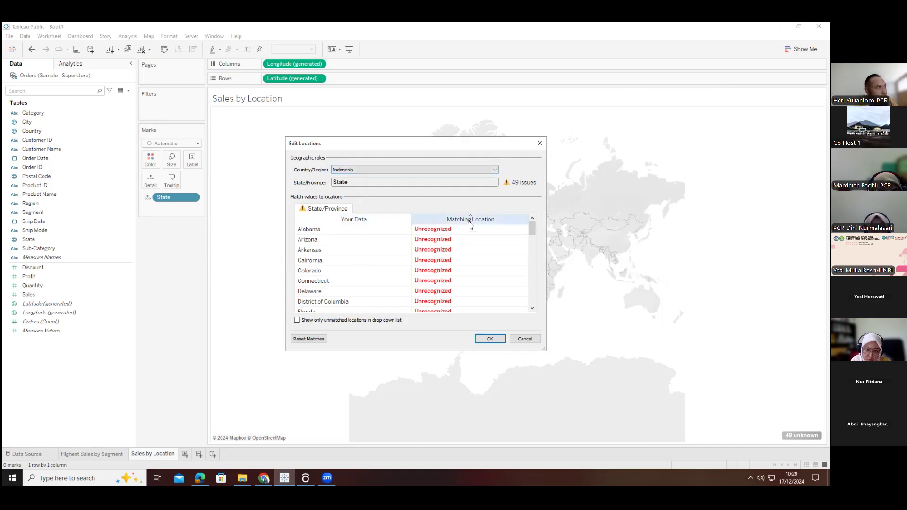
click(339, 169)
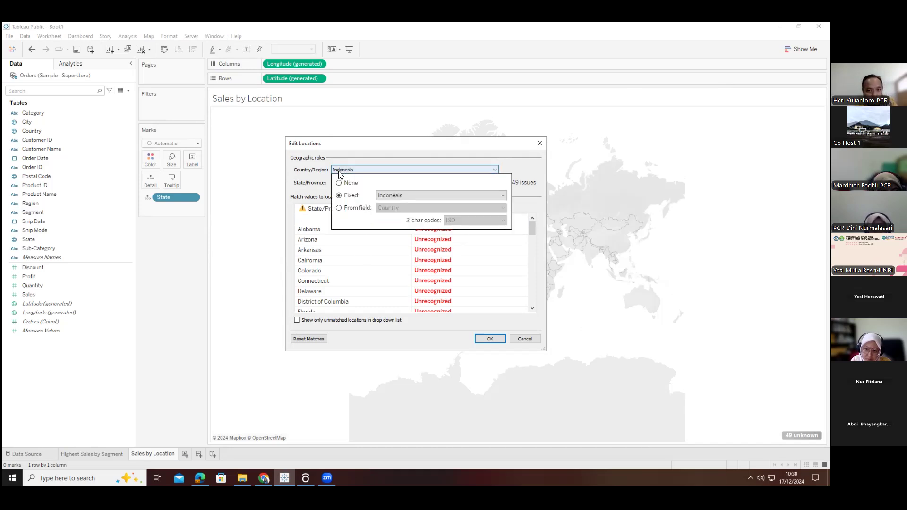
click(353, 209)
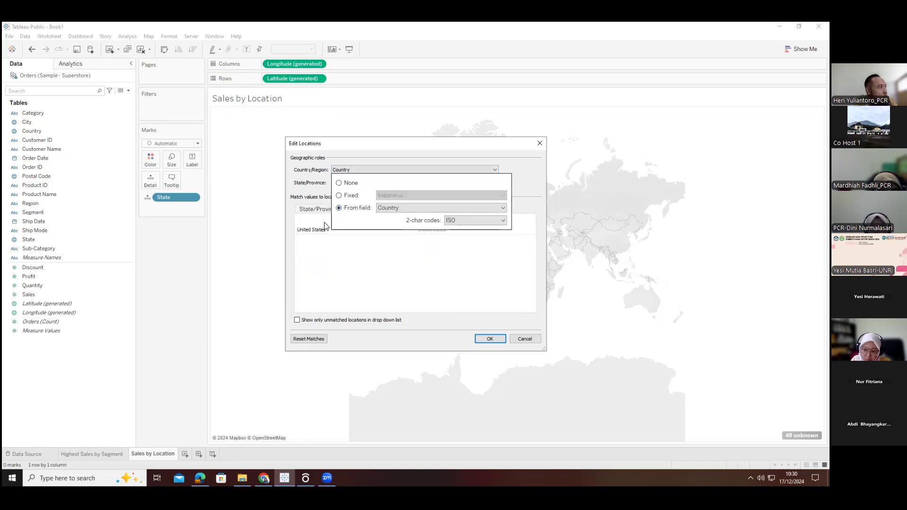
click(312, 232)
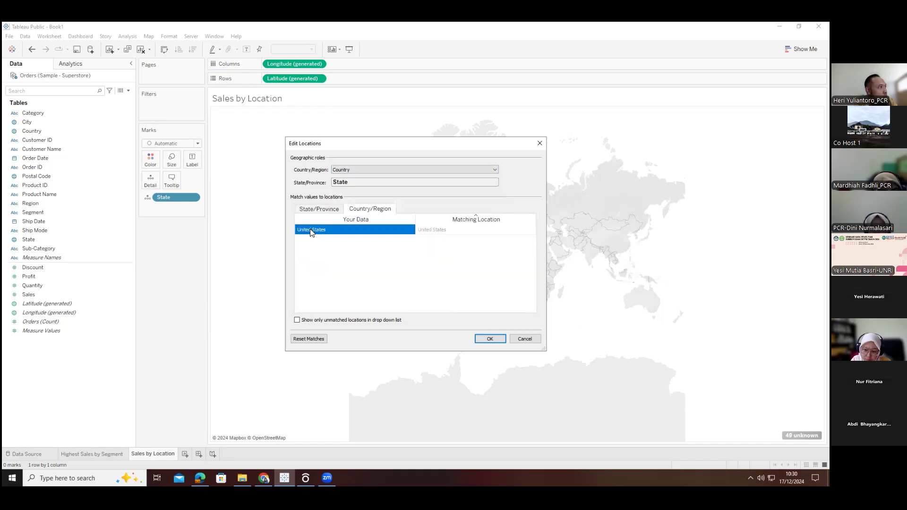
click(486, 341)
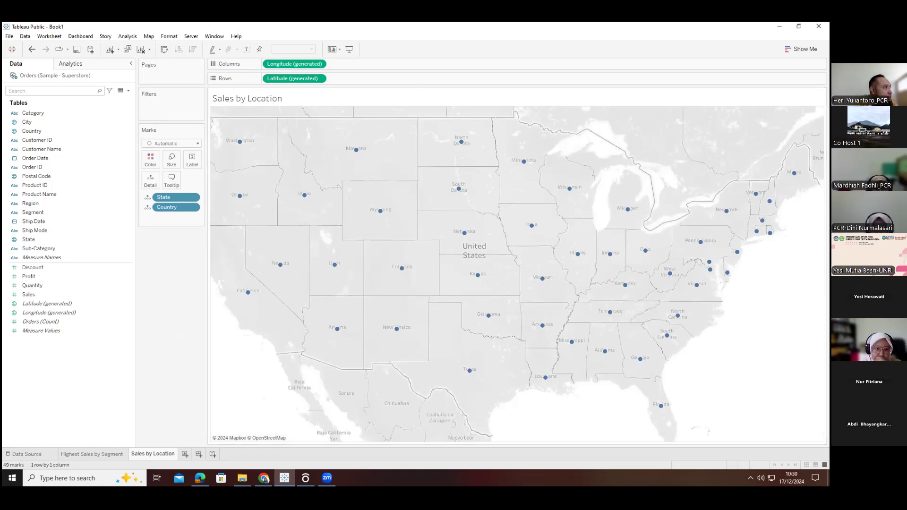
Clear the Sales by Location view by removing the location fields and the generated longitude and latitude
drag(163, 208, 220, 197)
drag(282, 97, 182, 257)
drag(288, 64, 161, 251)
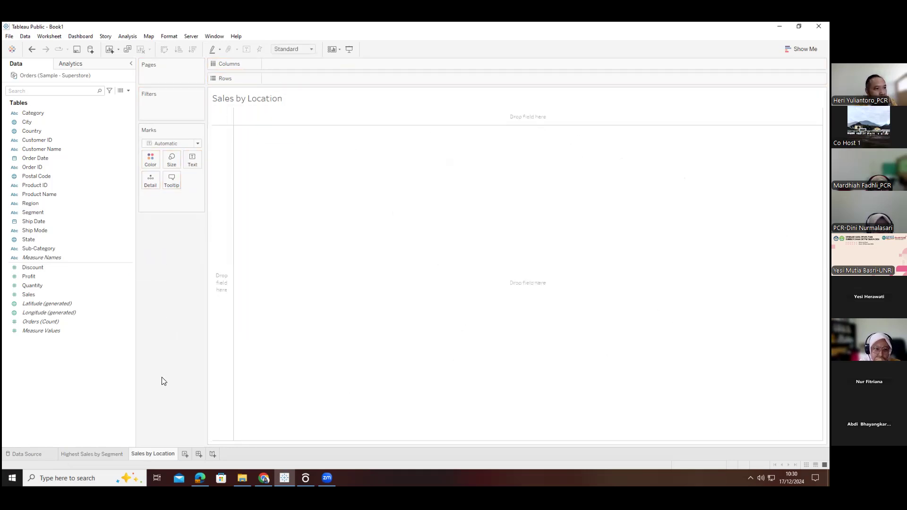
double_click(159, 454)
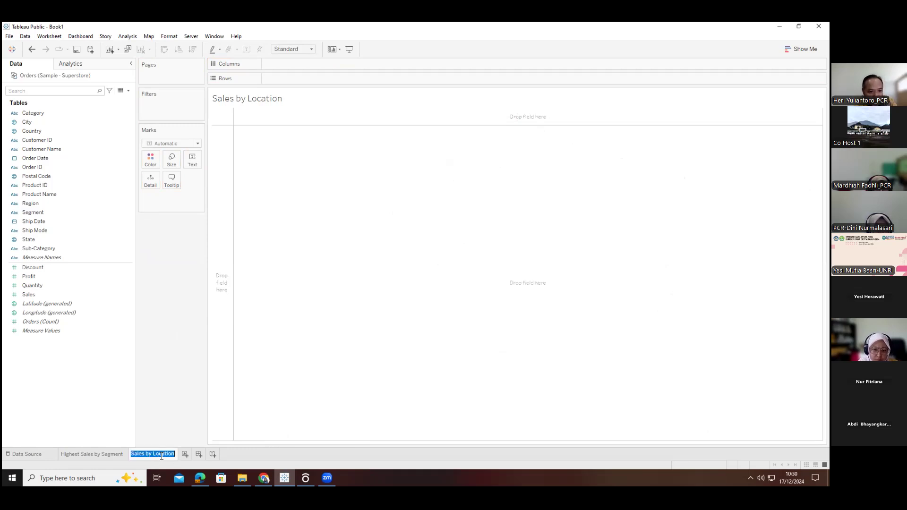
click(168, 418)
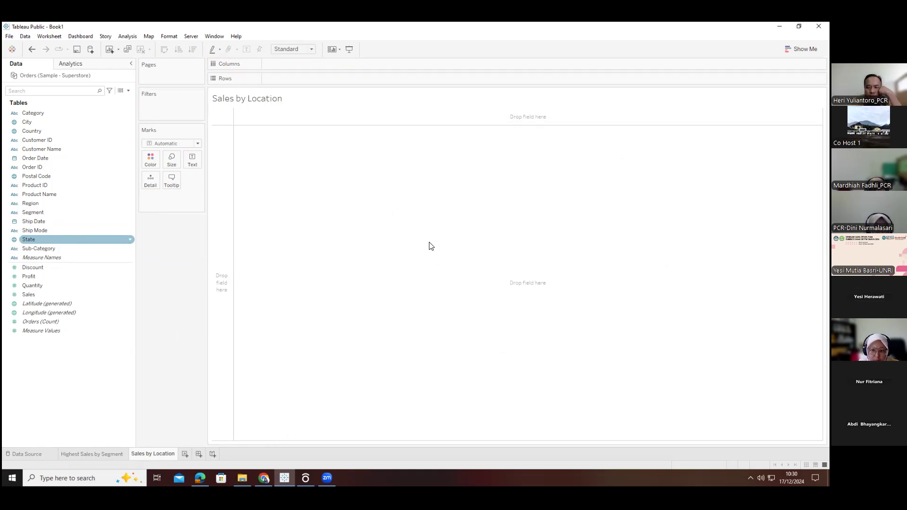
Plot State on the empty view and correct its unknown locations by using the Country field as the country
drag(30, 240, 454, 247)
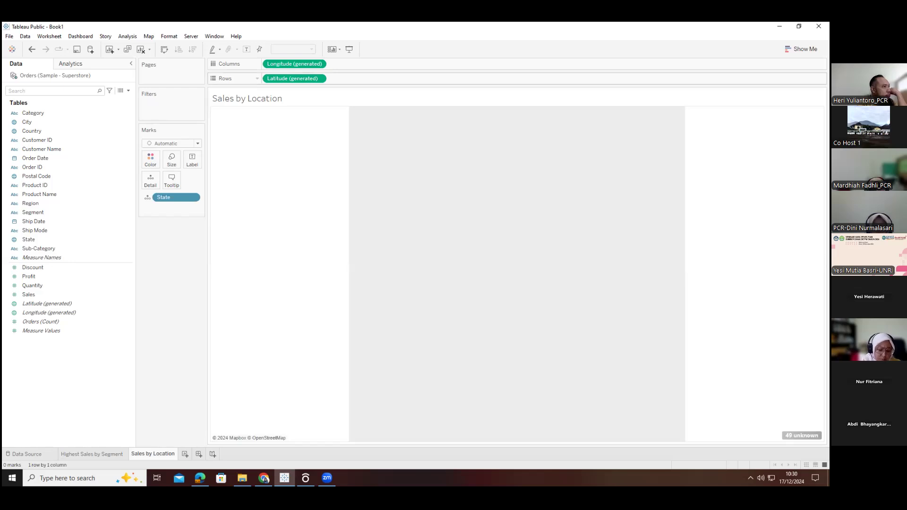
click(802, 435)
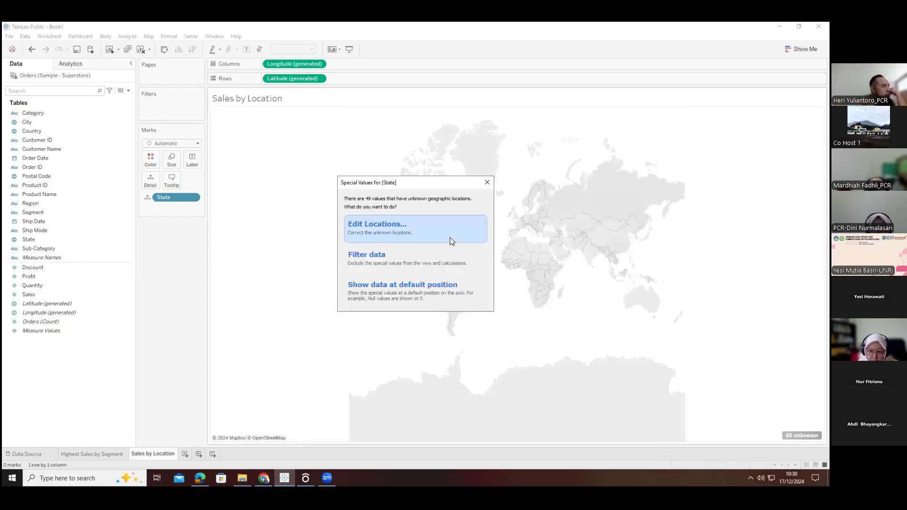
click(378, 224)
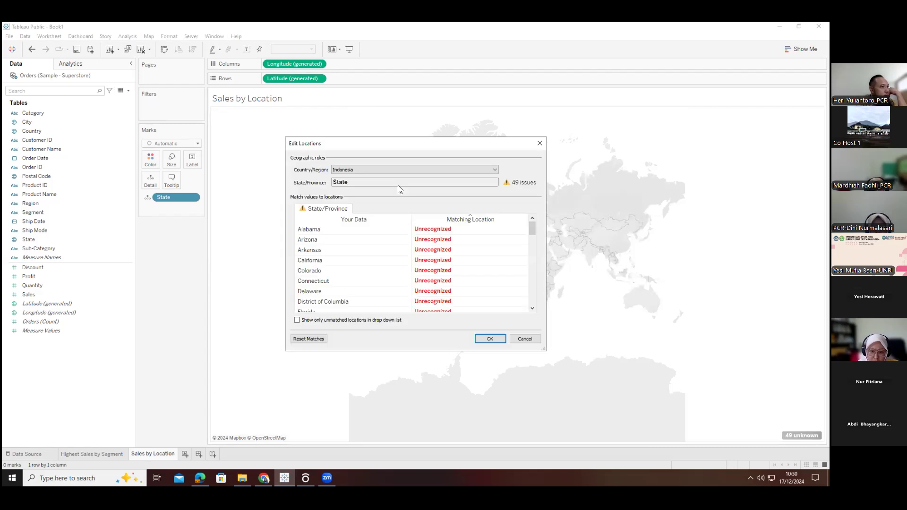
click(376, 173)
click(356, 209)
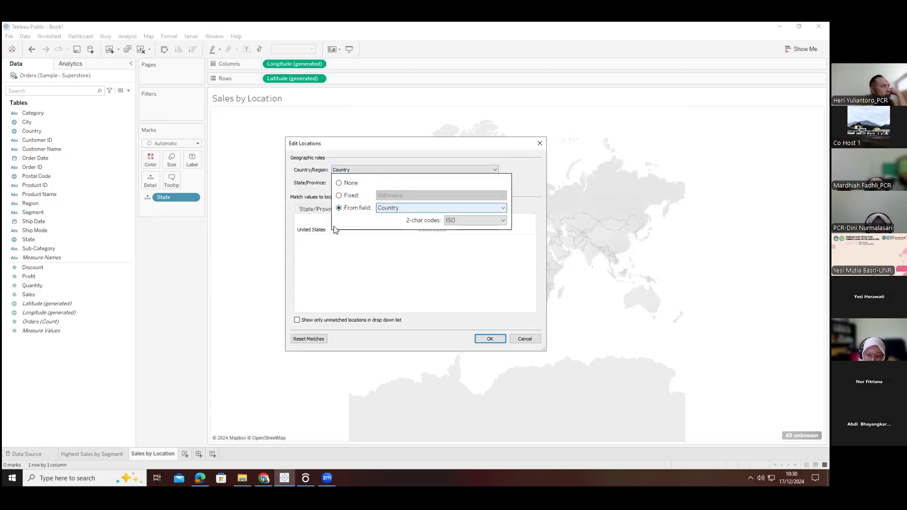
click(311, 231)
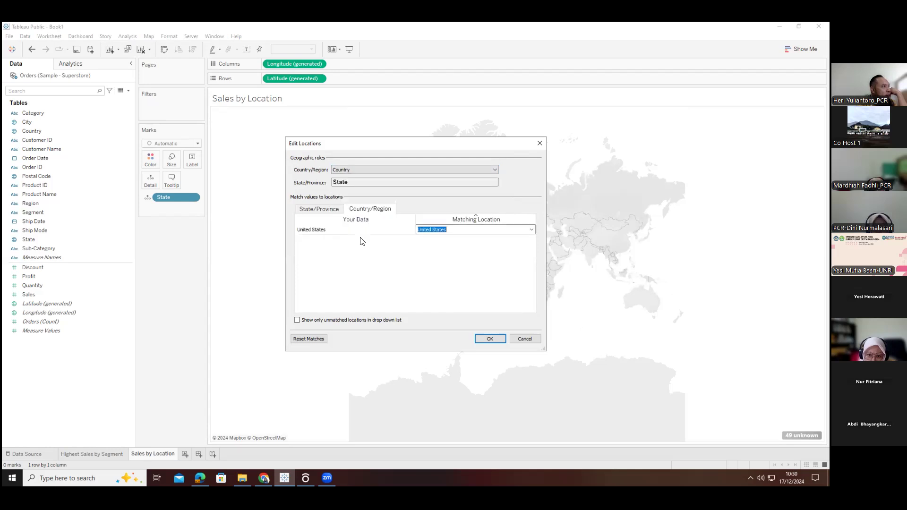
click(491, 339)
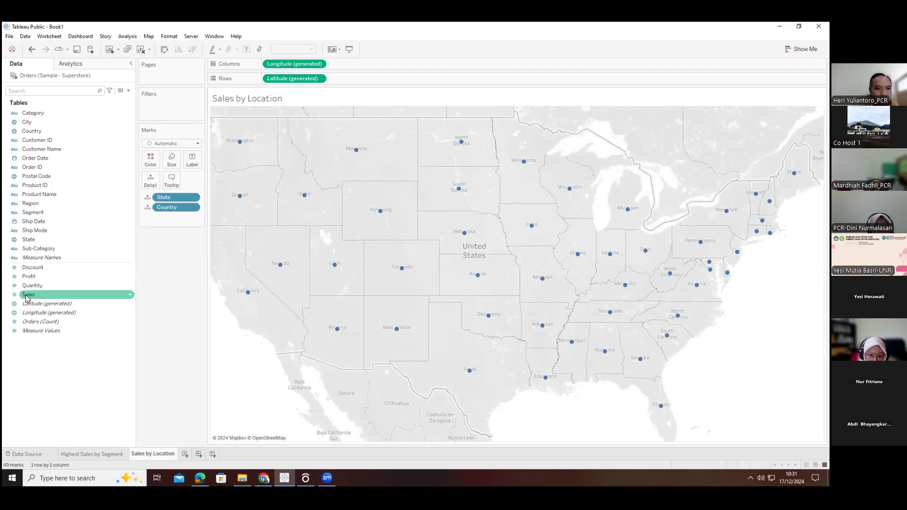
Size the map's state marks by Sales and enlarge the circles to slightly above the middle of the size range
drag(30, 296, 172, 163)
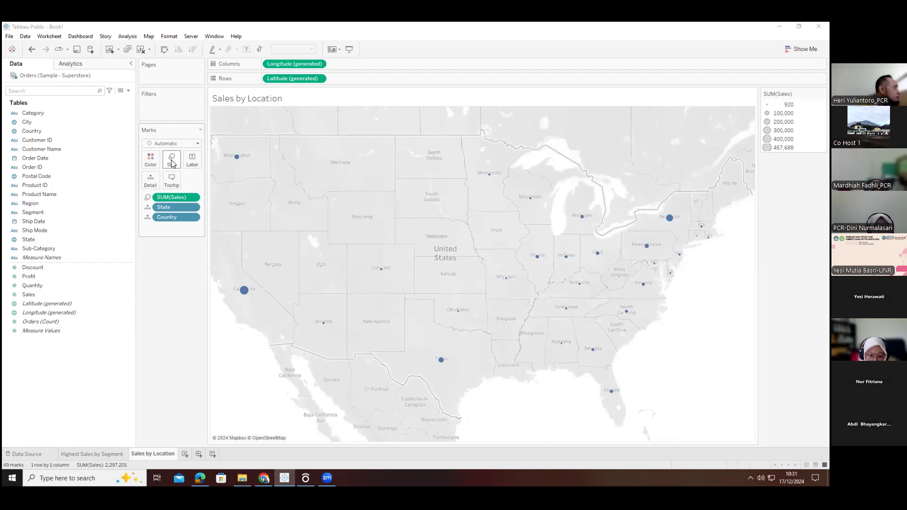
click(172, 160)
drag(210, 184, 212, 185)
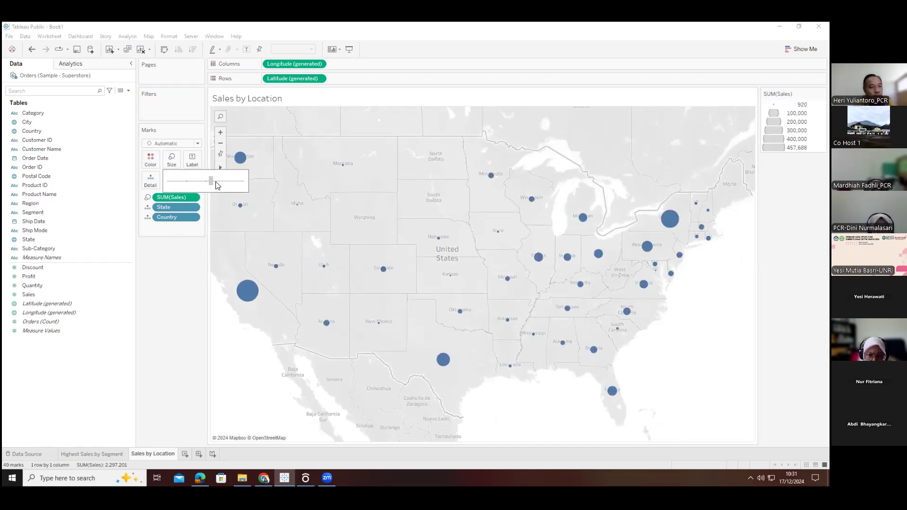
drag(219, 184, 221, 183)
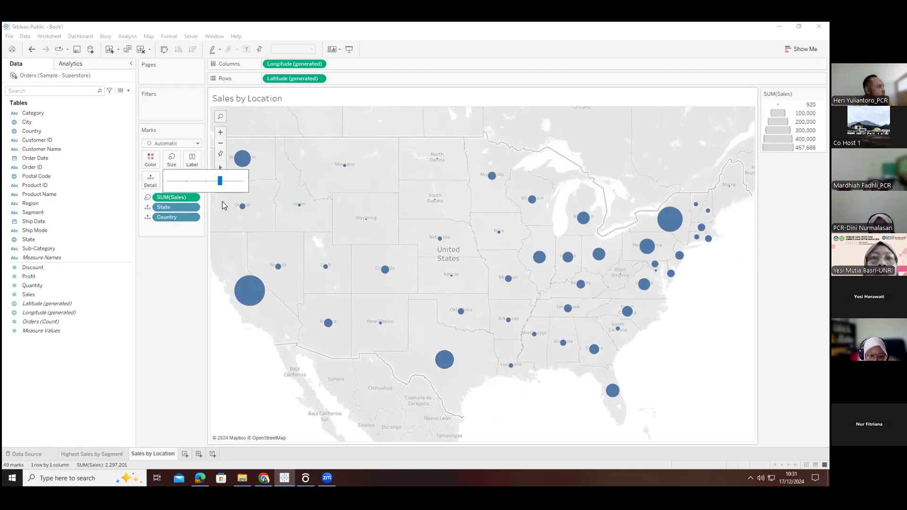
mouse_move(220, 181)
mouse_down()
mouse_move(230, 183)
mouse_move(213, 184)
mouse_up()
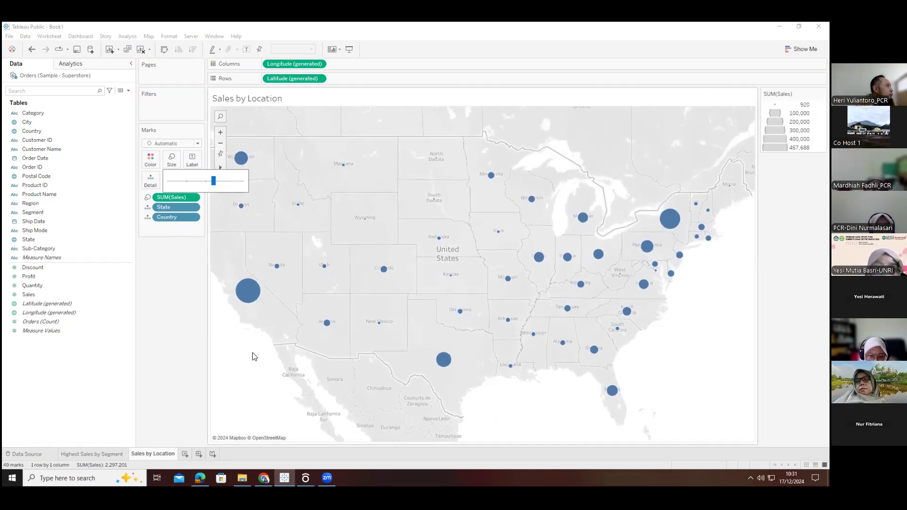
click(222, 350)
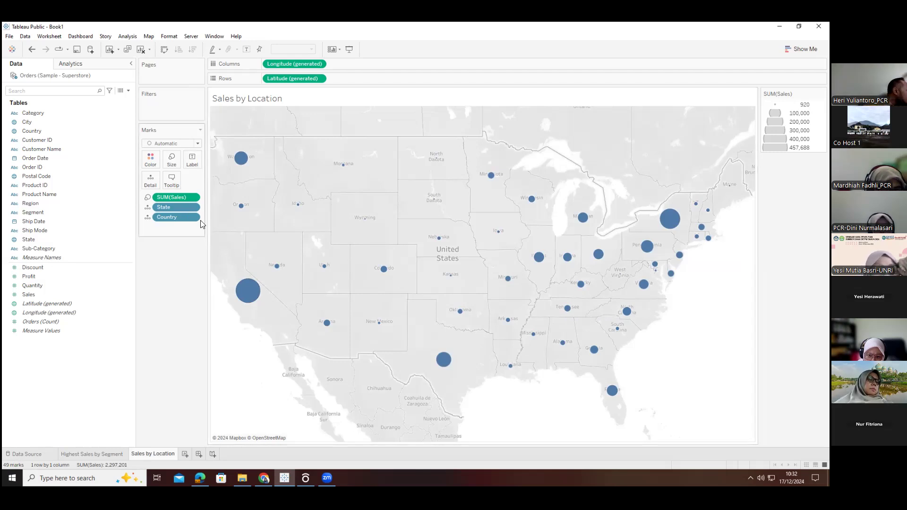
Change the map's mark type to Pie and color the pies by Segment
click(198, 144)
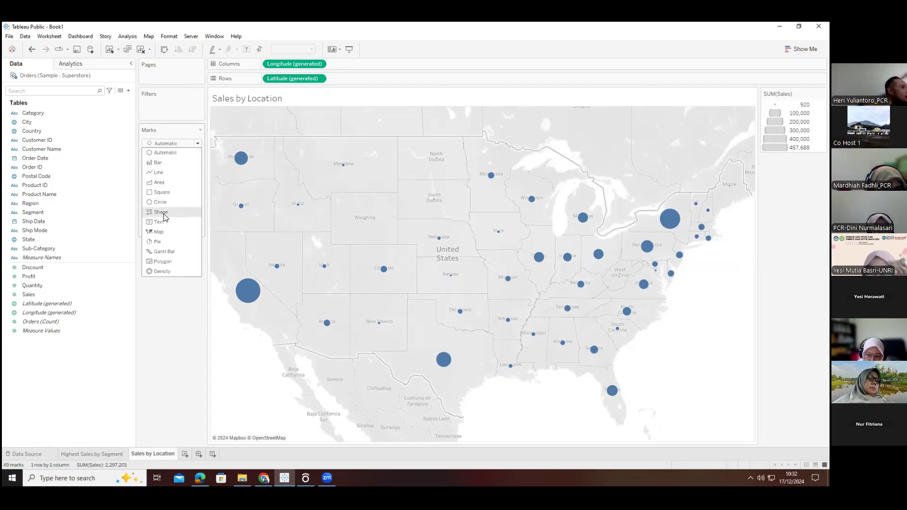
click(158, 242)
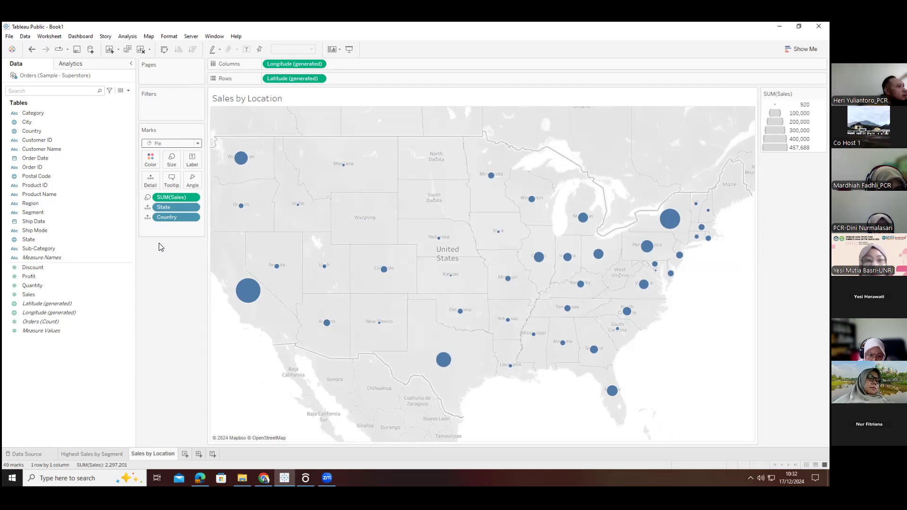
click(198, 144)
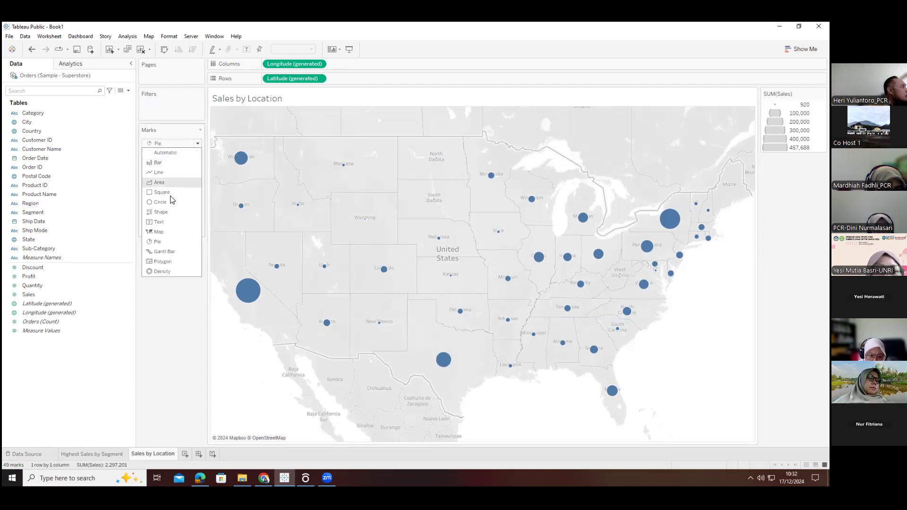
click(166, 239)
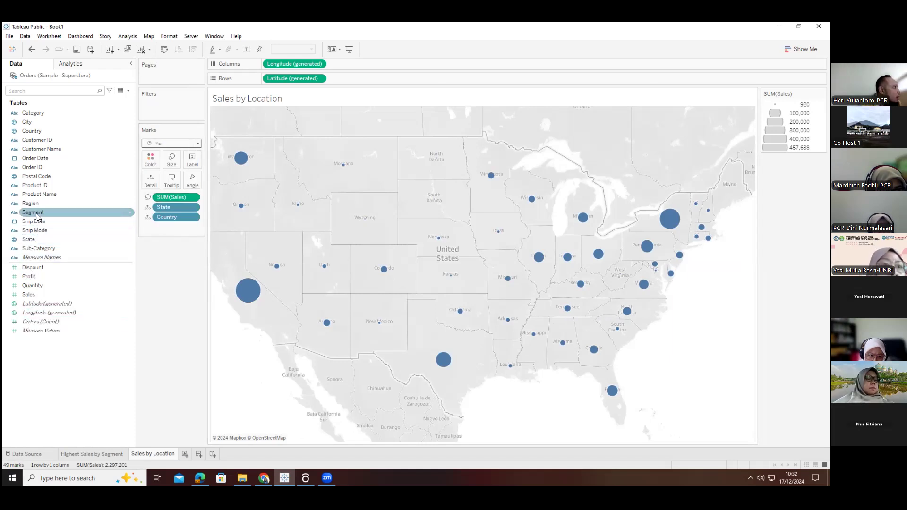
drag(37, 217, 153, 163)
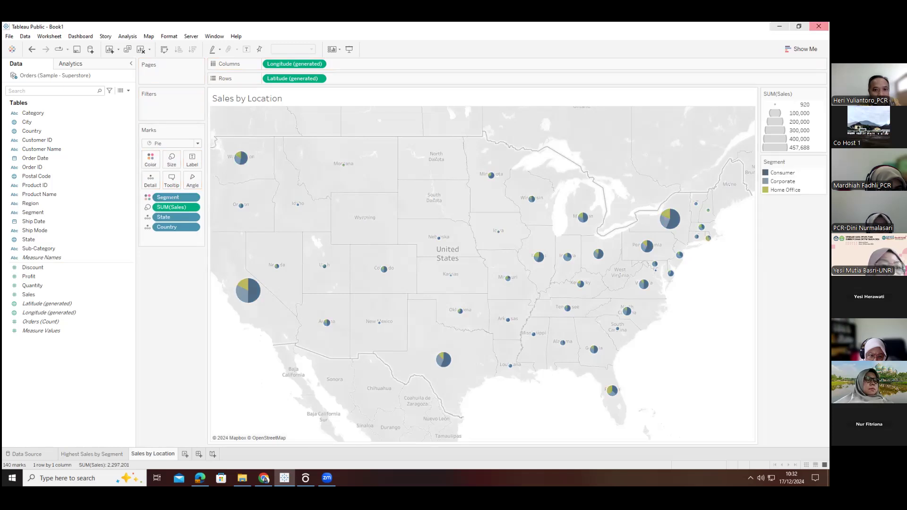
mouse_move(252, 299)
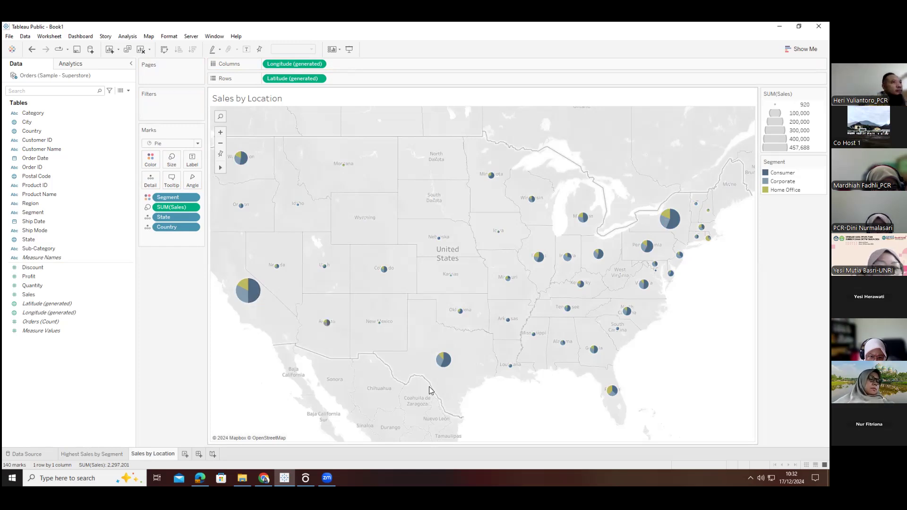
mouse_move(610, 396)
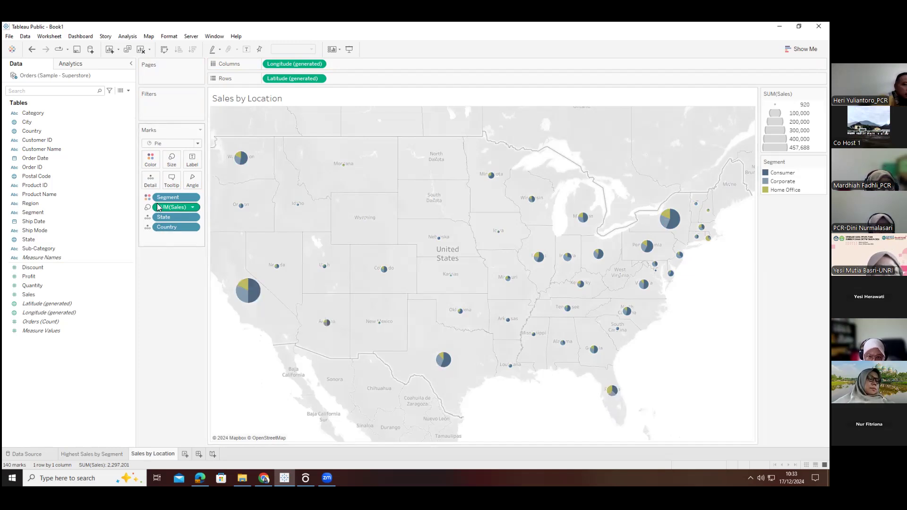
Remove Segment and Sales from the map's marks, and size the marks by Sales again
drag(163, 197, 164, 270)
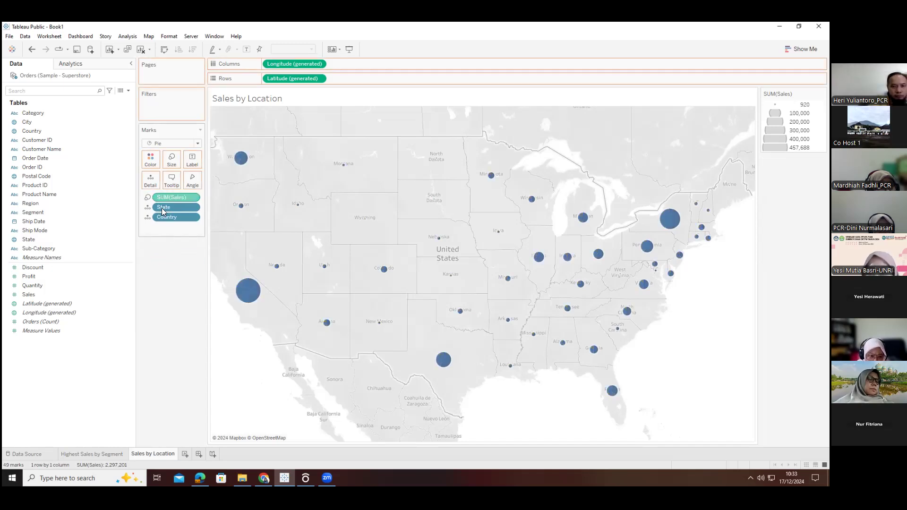
drag(162, 212, 162, 268)
drag(28, 295, 174, 162)
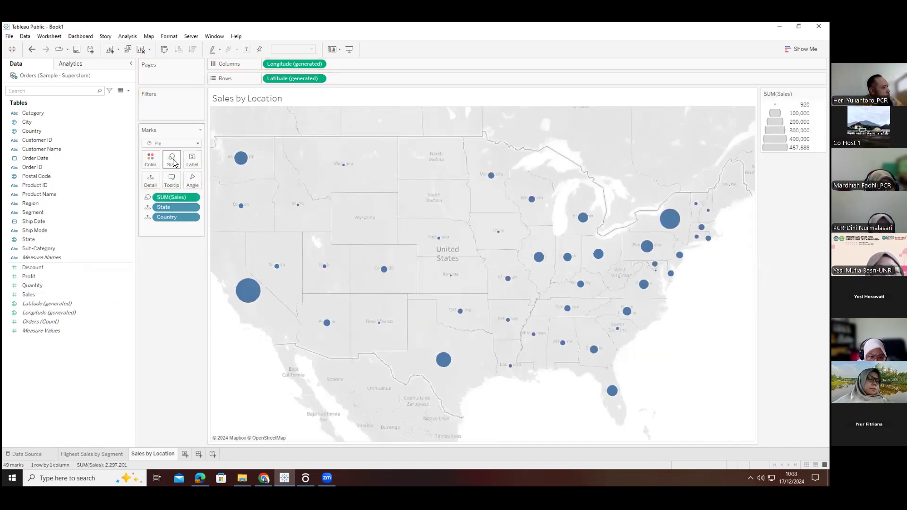
click(173, 163)
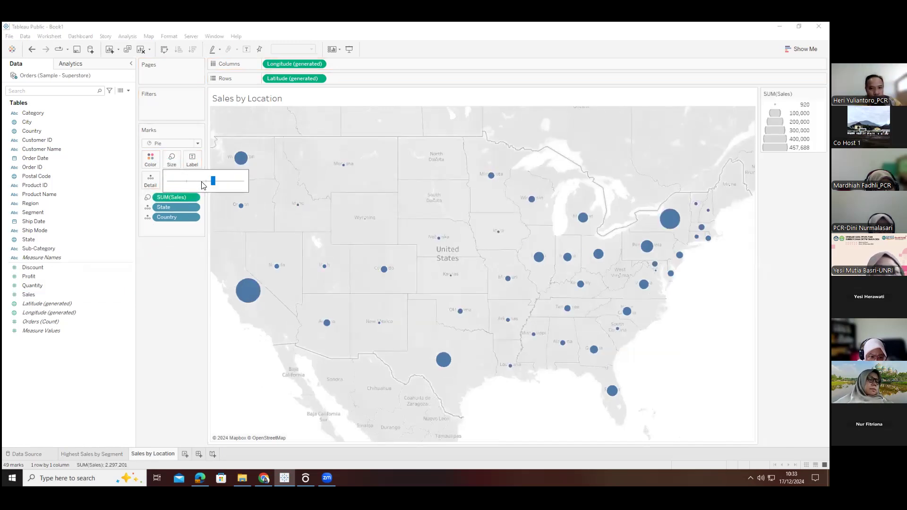
click(171, 265)
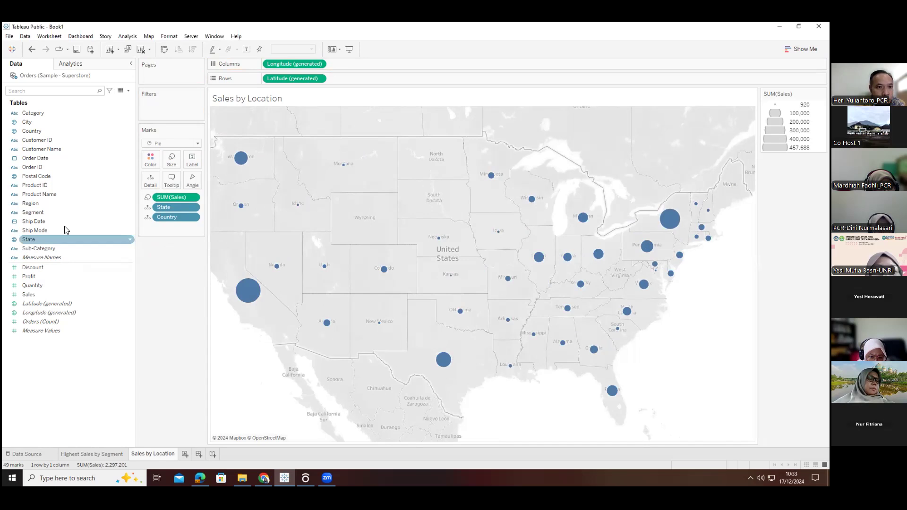
Keep Pie as the mark type and split each state's pie by Segment using color
click(197, 144)
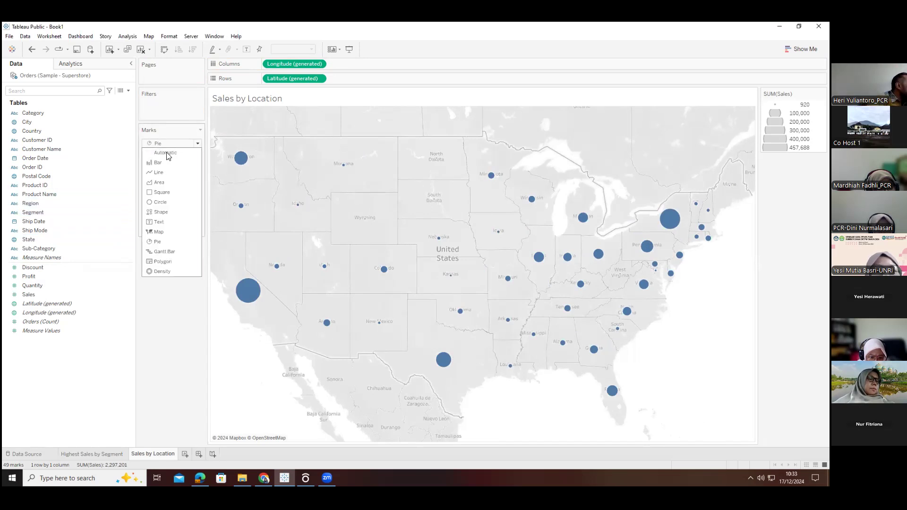
click(161, 241)
drag(31, 215, 151, 160)
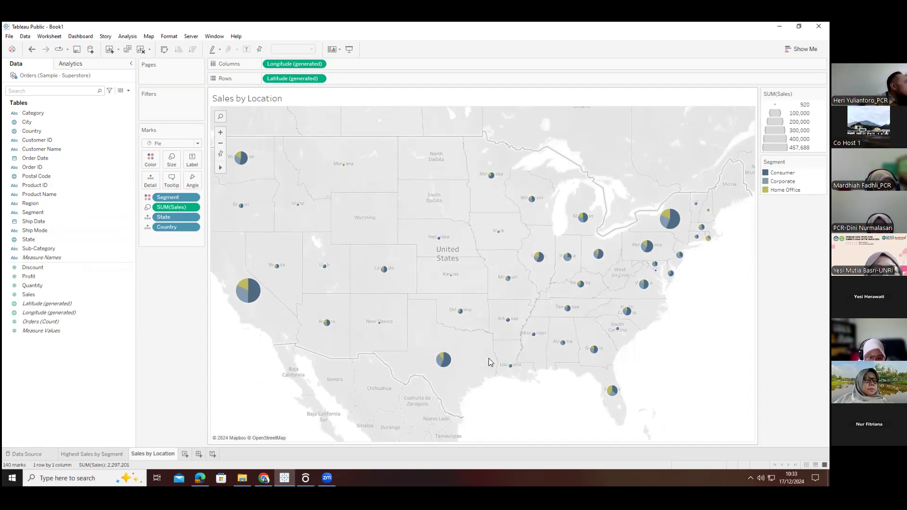
scroll(489, 362, down, 1)
scroll(489, 362, up, 2)
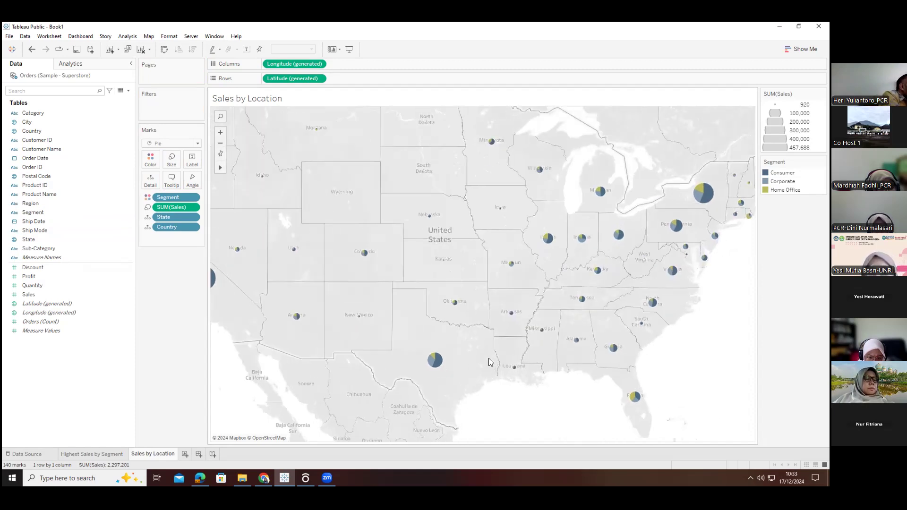
scroll(489, 362, down, 1)
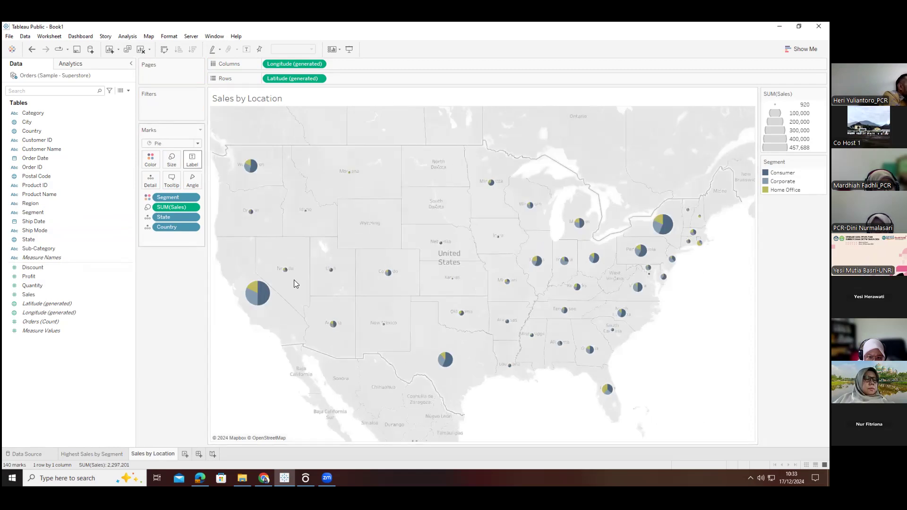
Label each state's pie on the Sales by Location map with its State name
click(26, 240)
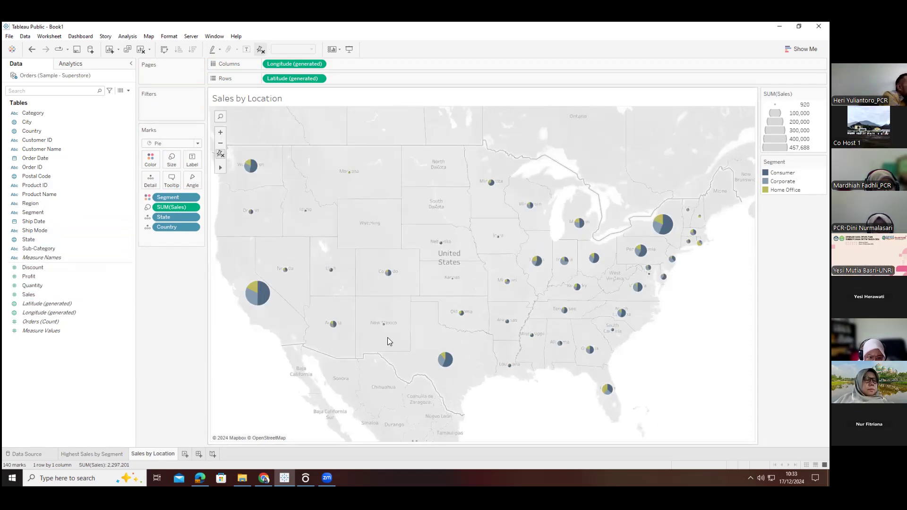
scroll(387, 337, up, 1)
scroll(404, 279, up, 1)
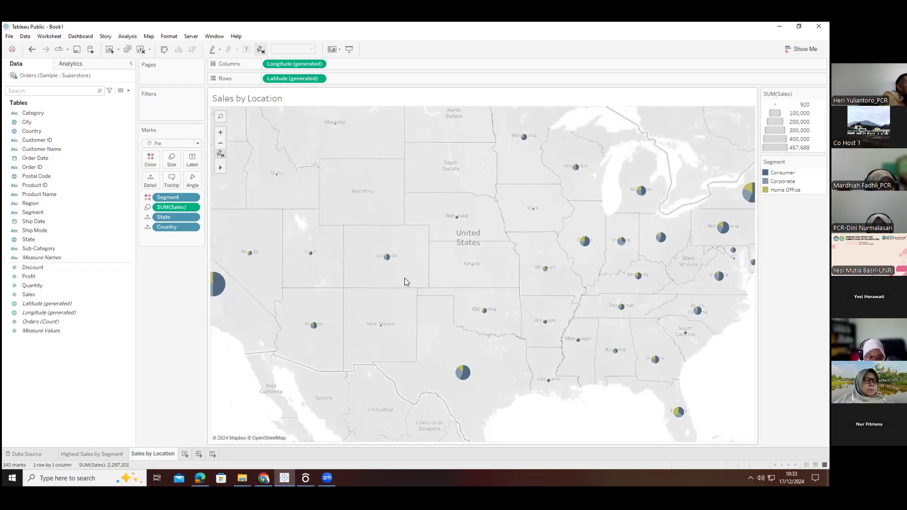
scroll(383, 246, down, 2)
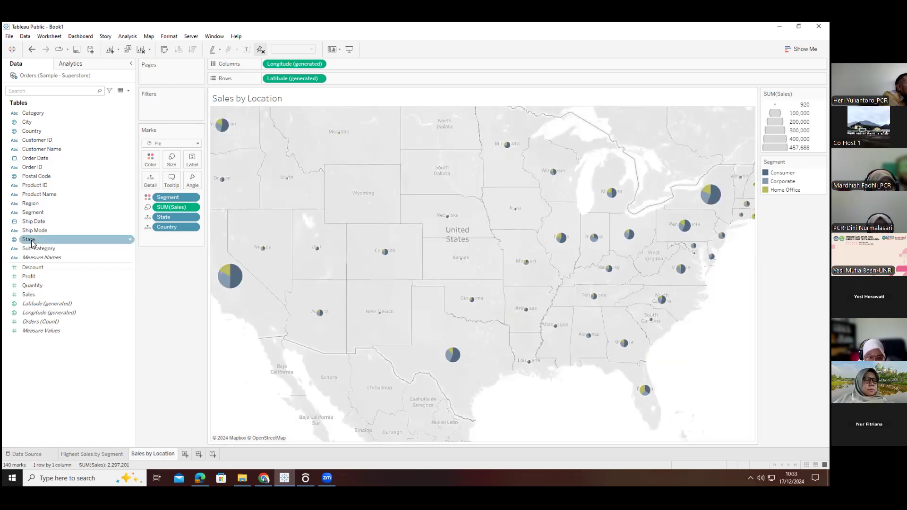
drag(28, 239, 193, 160)
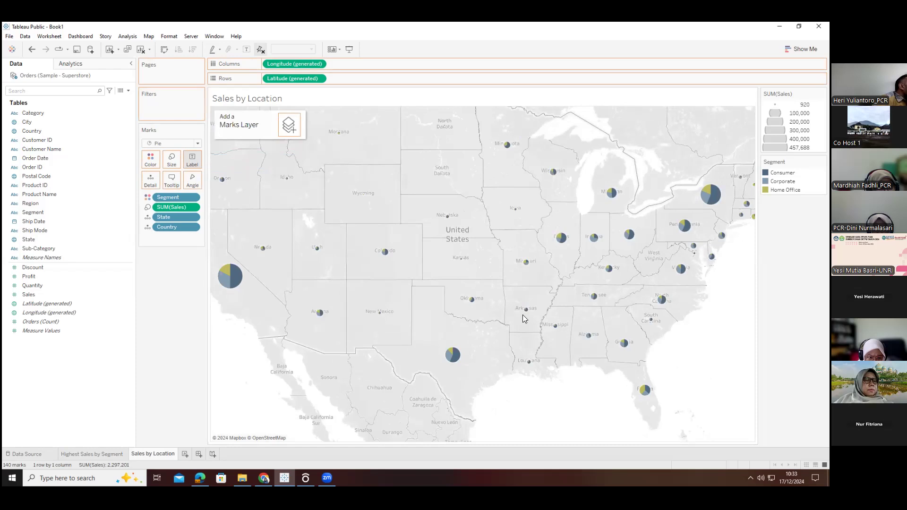
scroll(277, 286, down, 2)
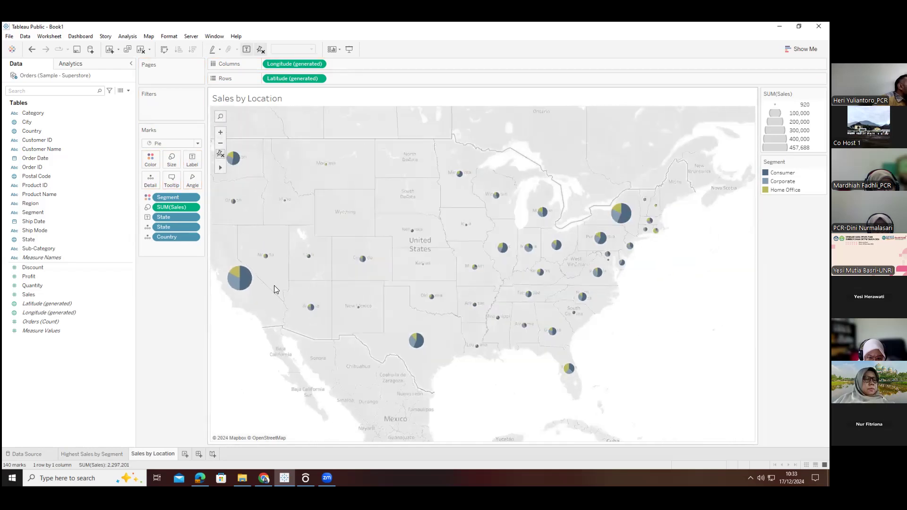
scroll(274, 286, up, 1)
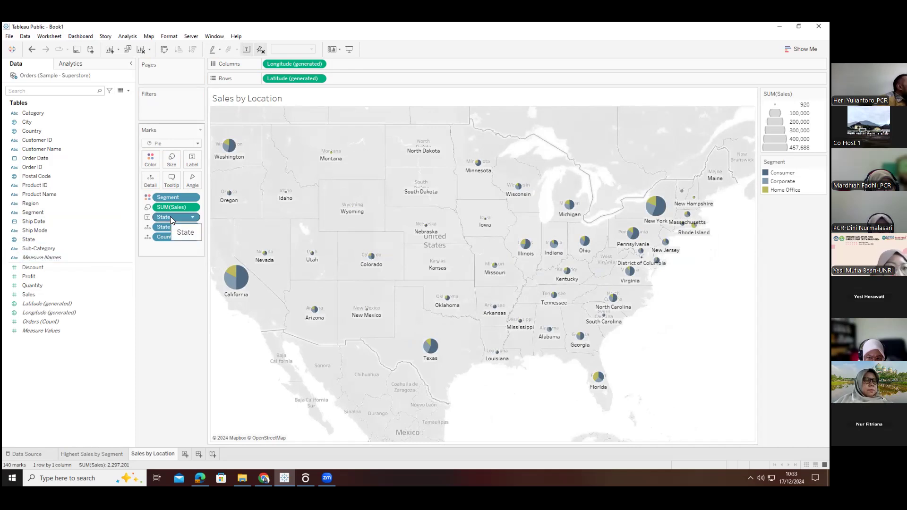
Replace the State labels on the pies with Sales labels, and remove the Sales labels again
drag(170, 217, 182, 289)
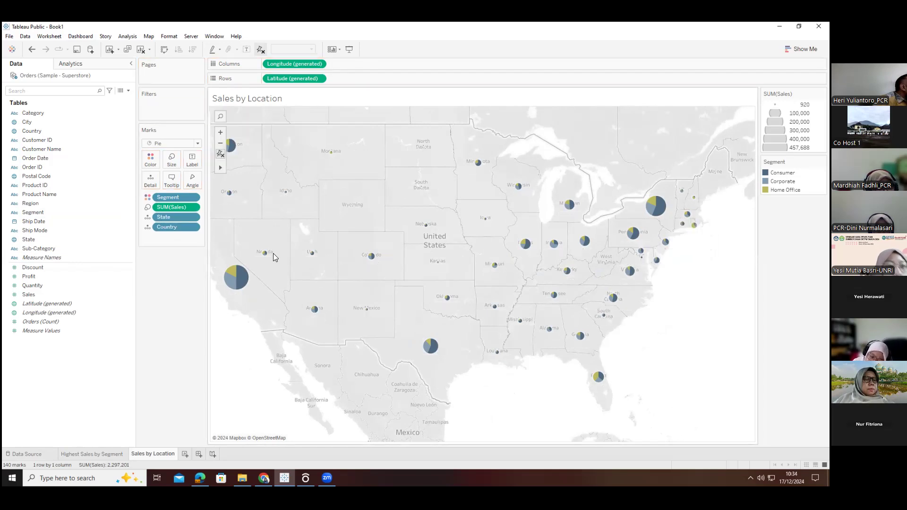
drag(31, 294, 194, 163)
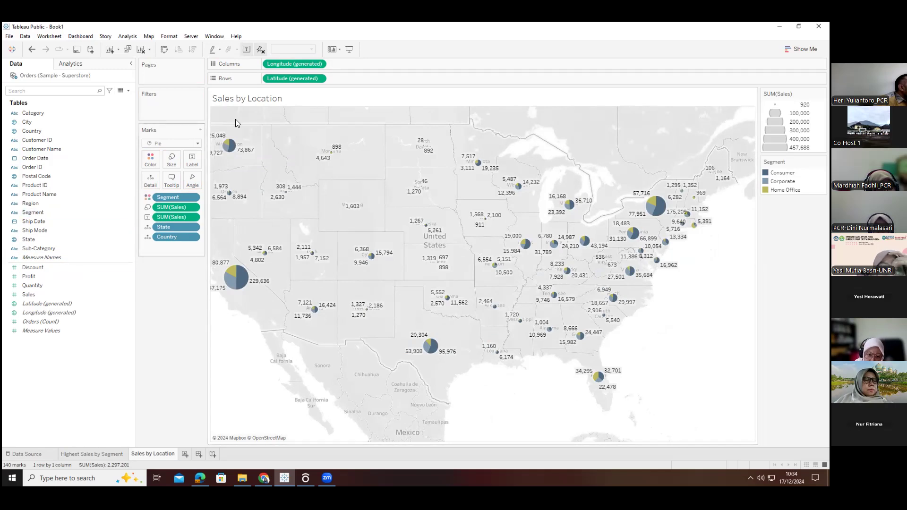
scroll(230, 301, up, 1)
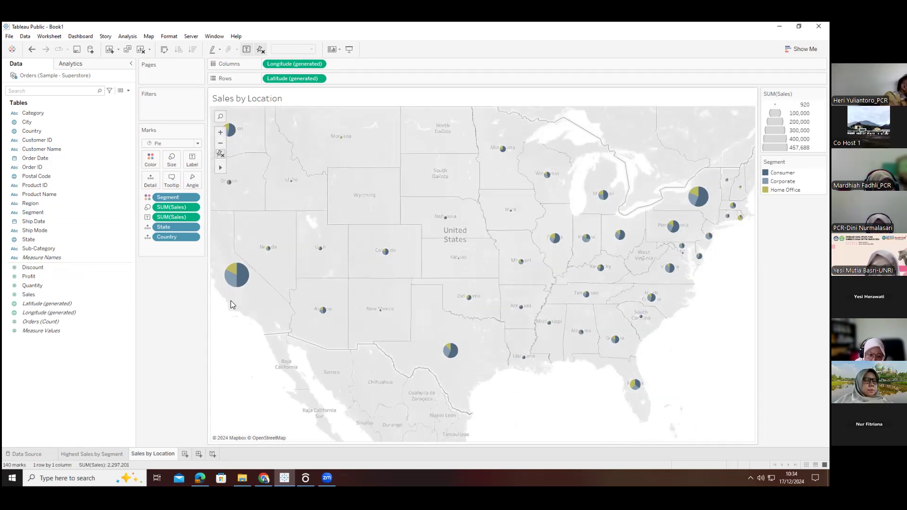
scroll(259, 323, down, 2)
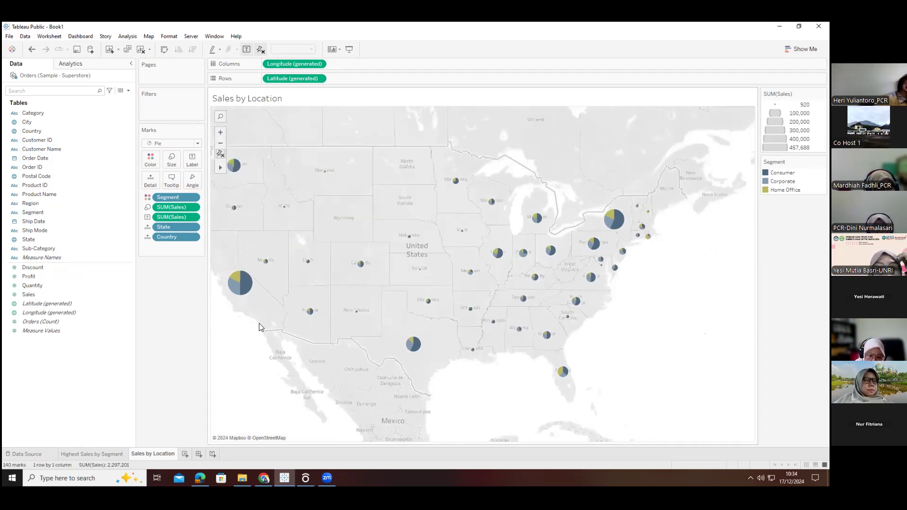
scroll(259, 327, up, 1)
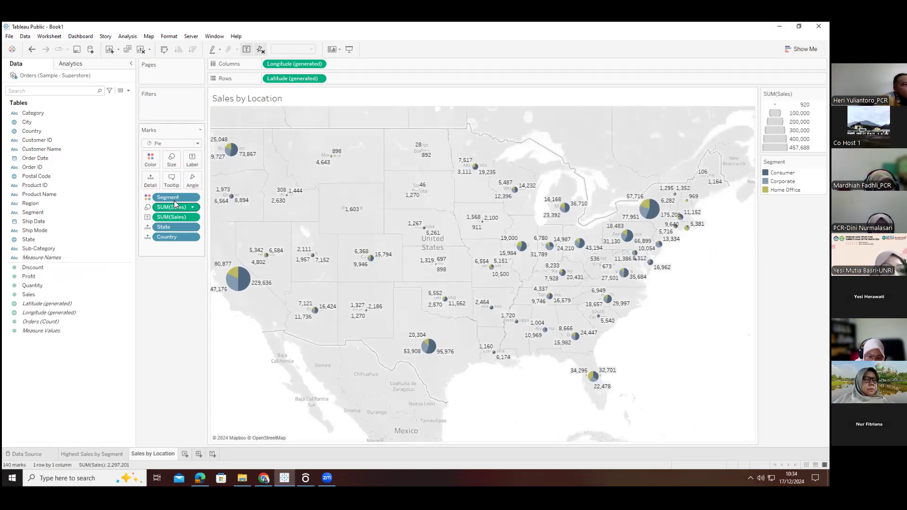
drag(167, 220, 159, 307)
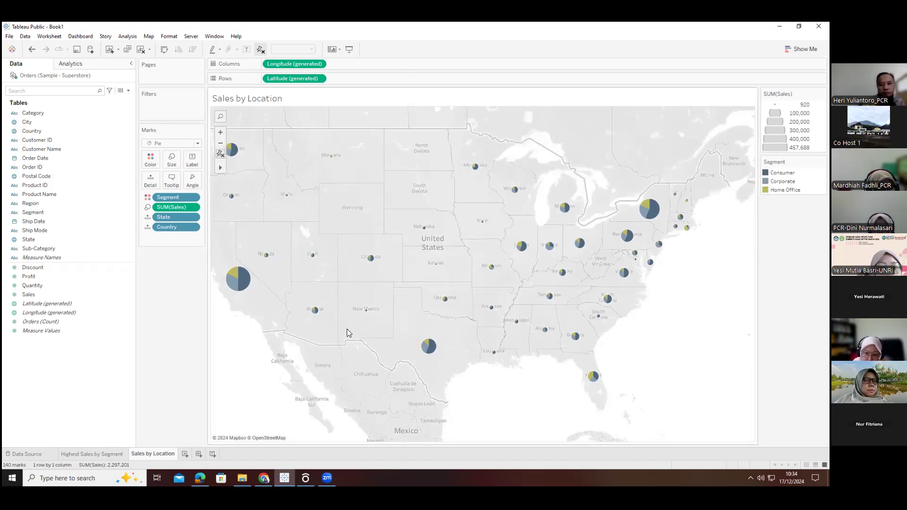
Convert the pie map to a filled map using Show Me, and remove Segment from Rows
click(802, 48)
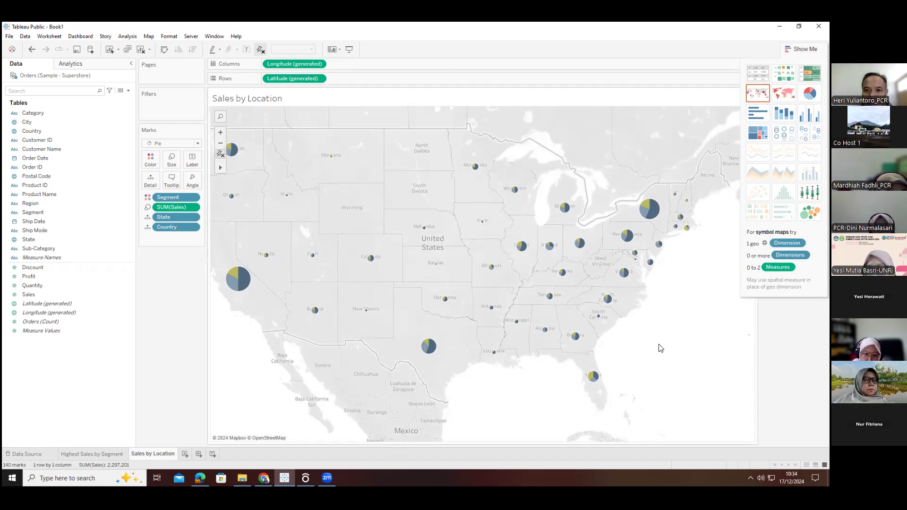
mouse_move(241, 286)
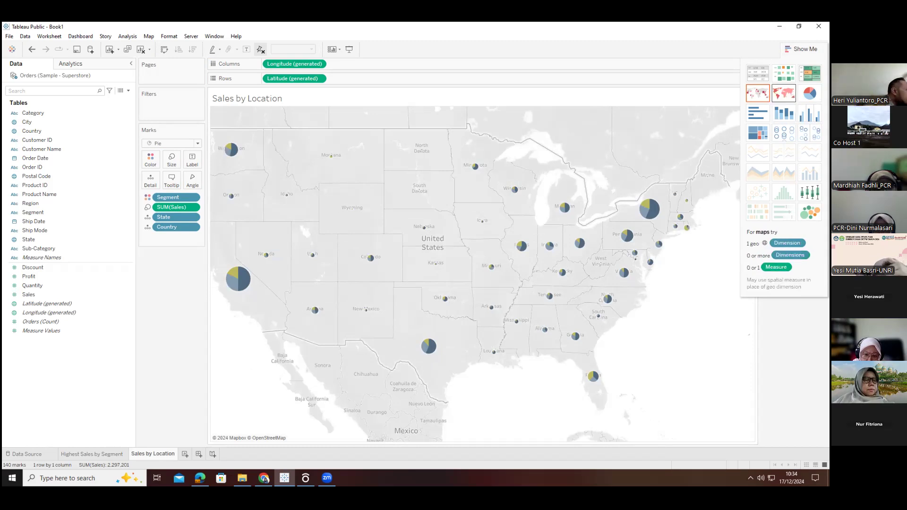
click(784, 93)
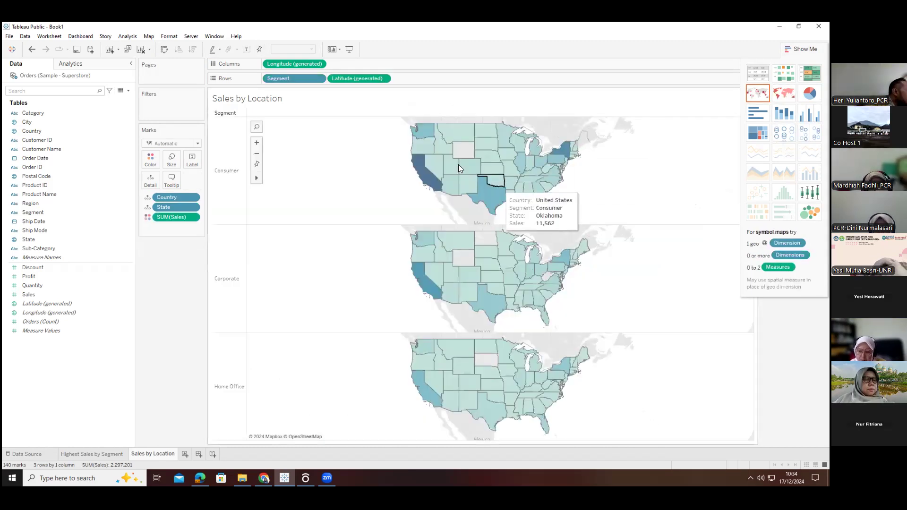
drag(309, 77, 164, 307)
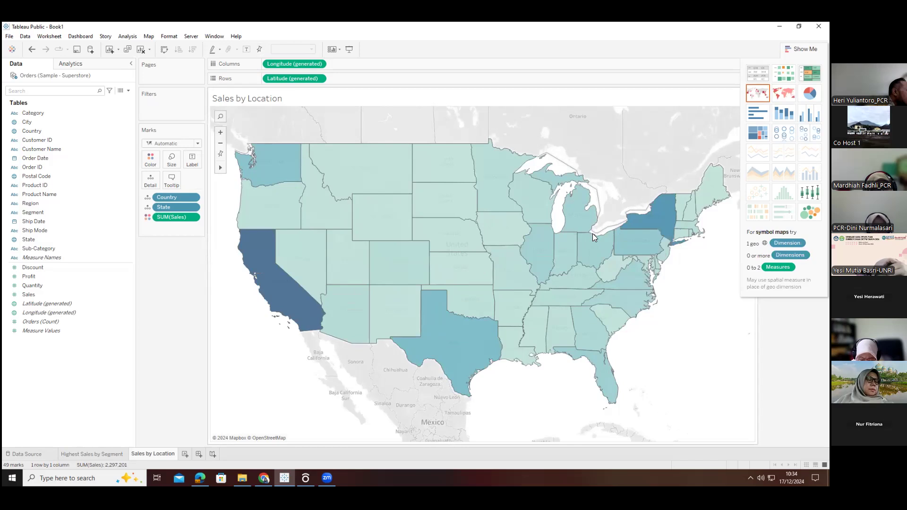
Undo the filled-map changes to restore the Segment pie map, and close Show Me
key(ctrl+z)
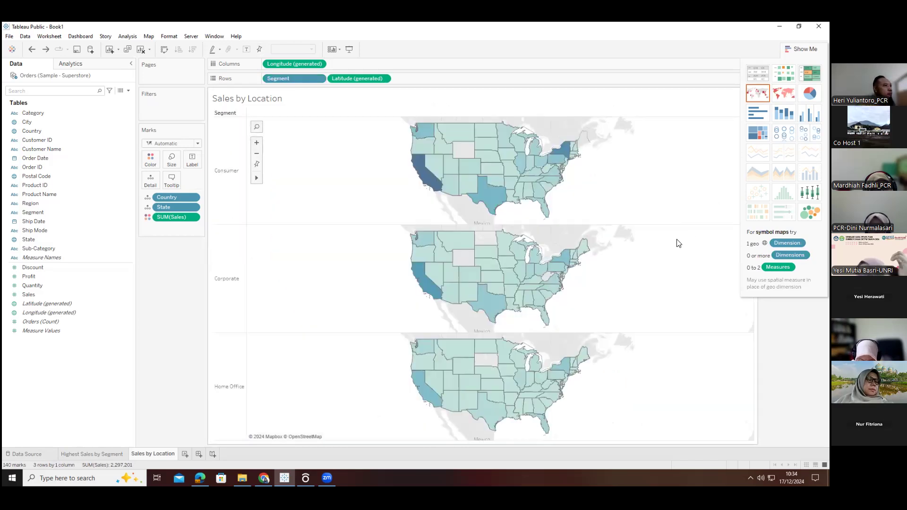
key(ctrl+y)
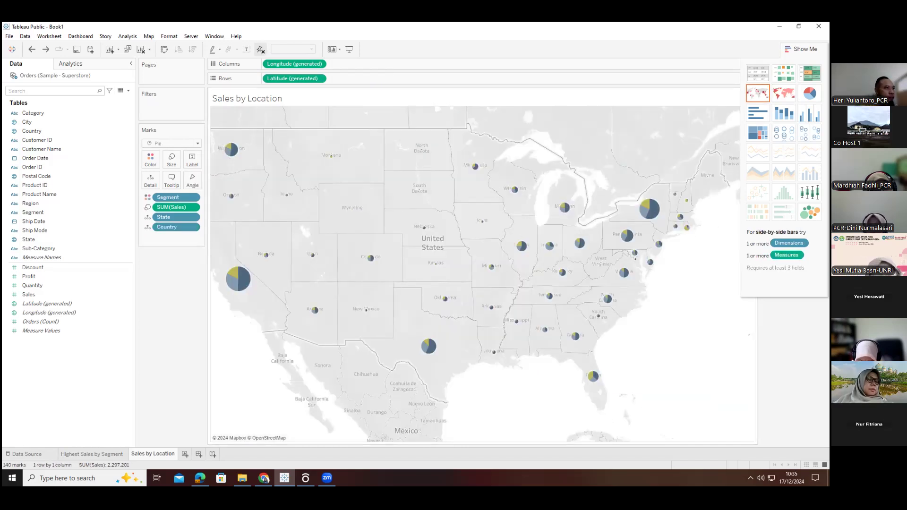
click(802, 49)
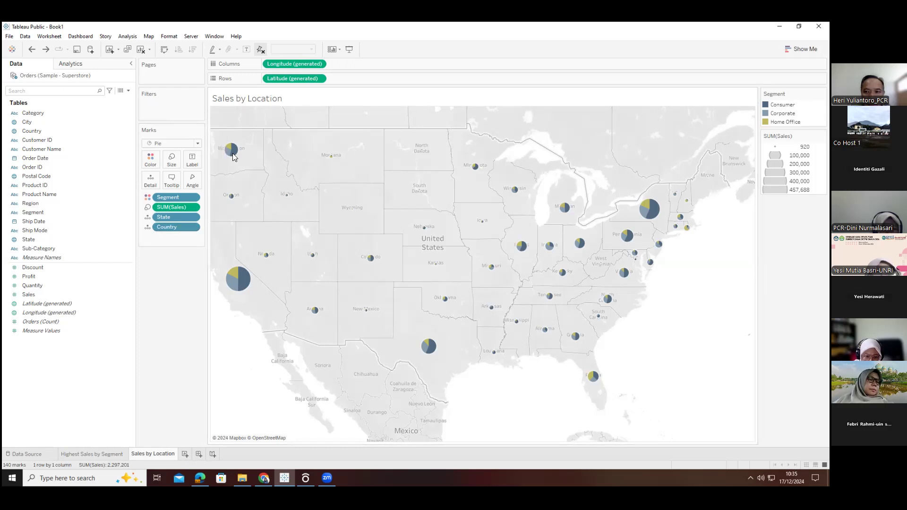
Create a new worksheet and plot State on it as a map
click(185, 454)
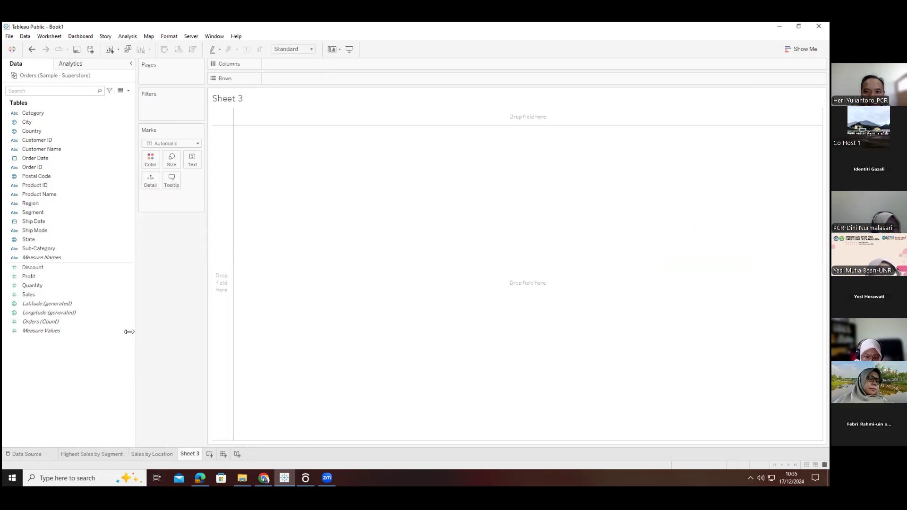
drag(39, 239, 397, 255)
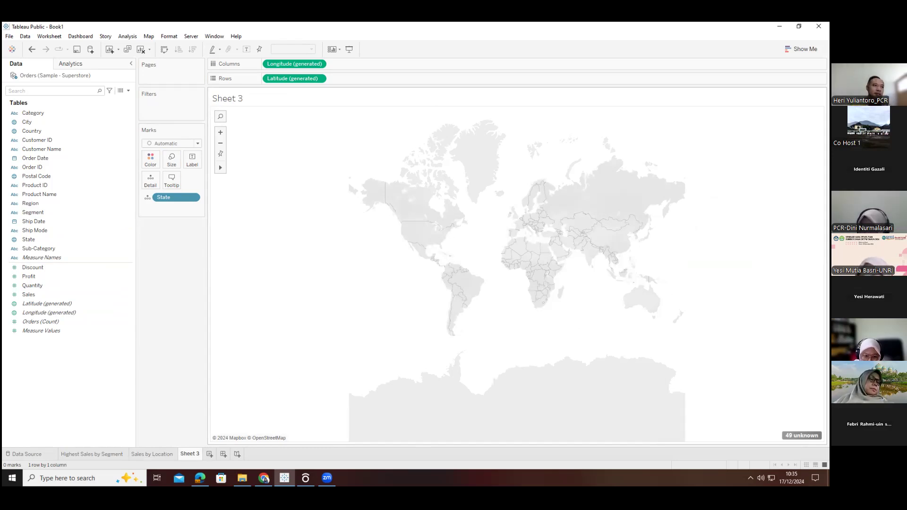
Examine the Country/Region source options in Edit Locations for the unknown State values, and cancel without changes
click(802, 435)
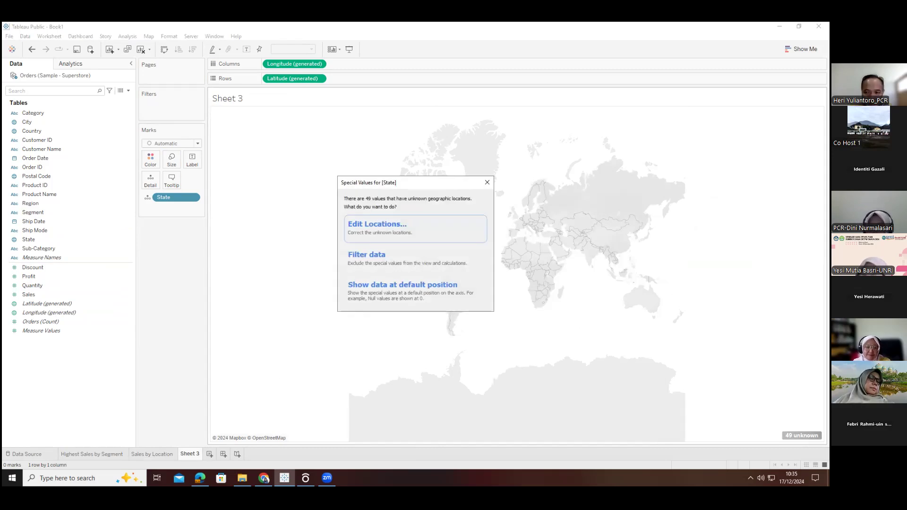
click(401, 230)
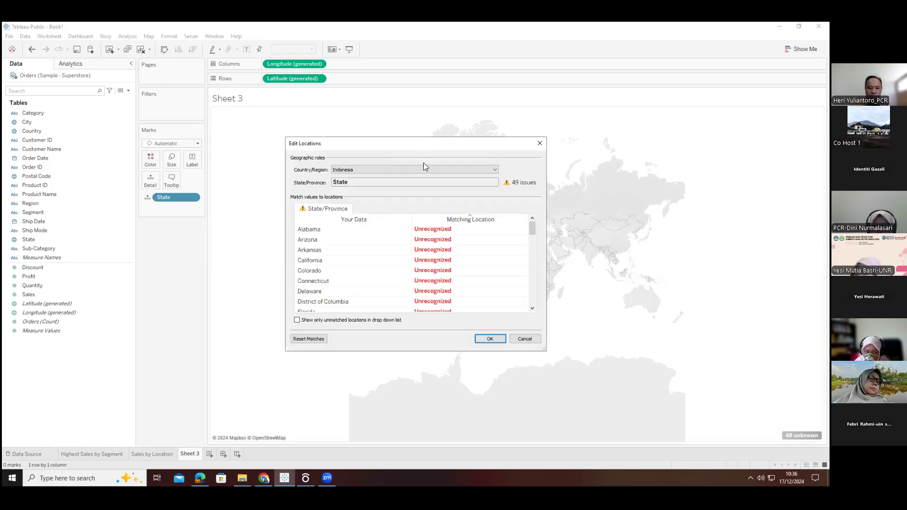
click(416, 168)
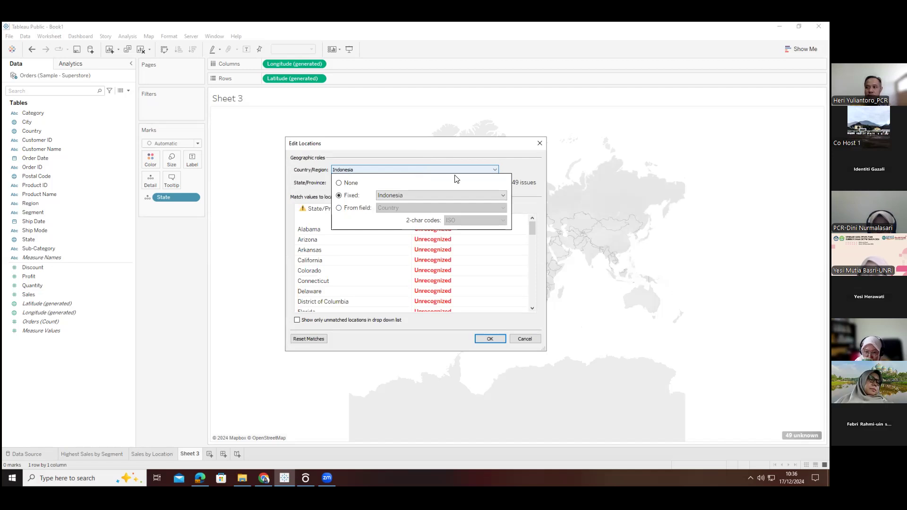
click(537, 149)
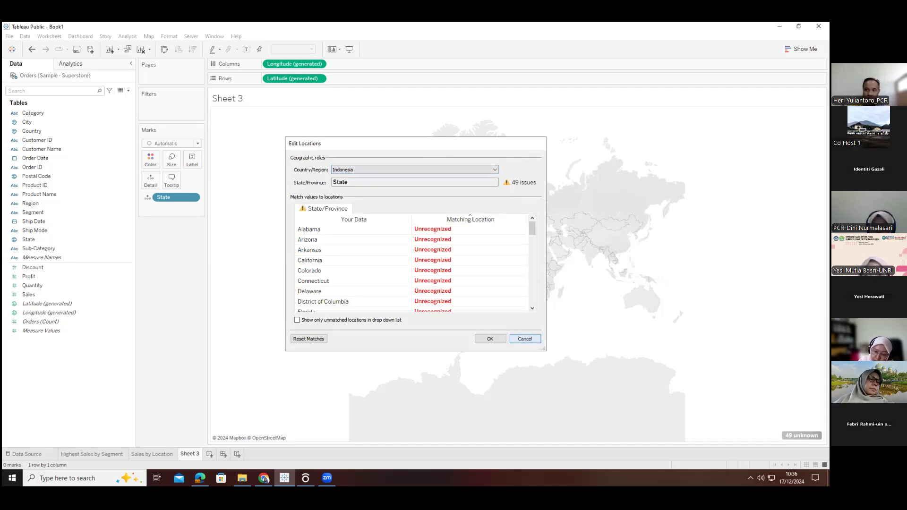
click(525, 339)
click(802, 435)
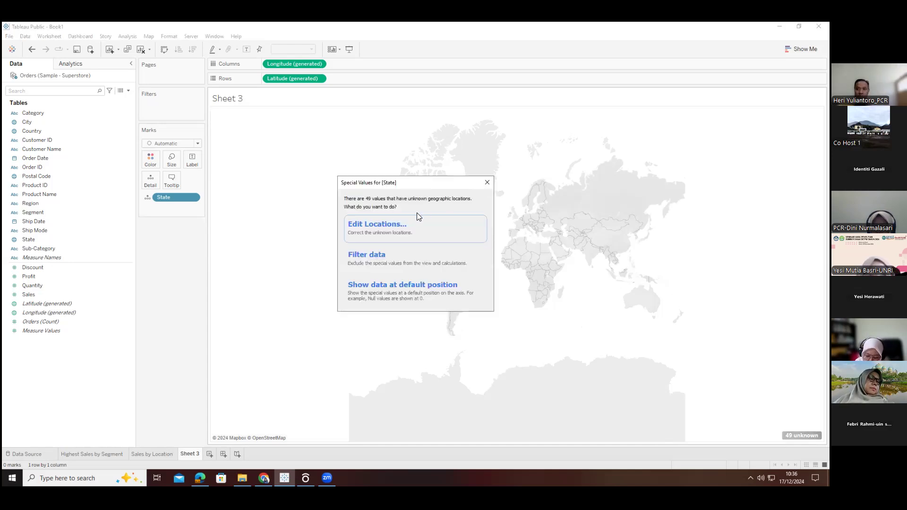
click(388, 224)
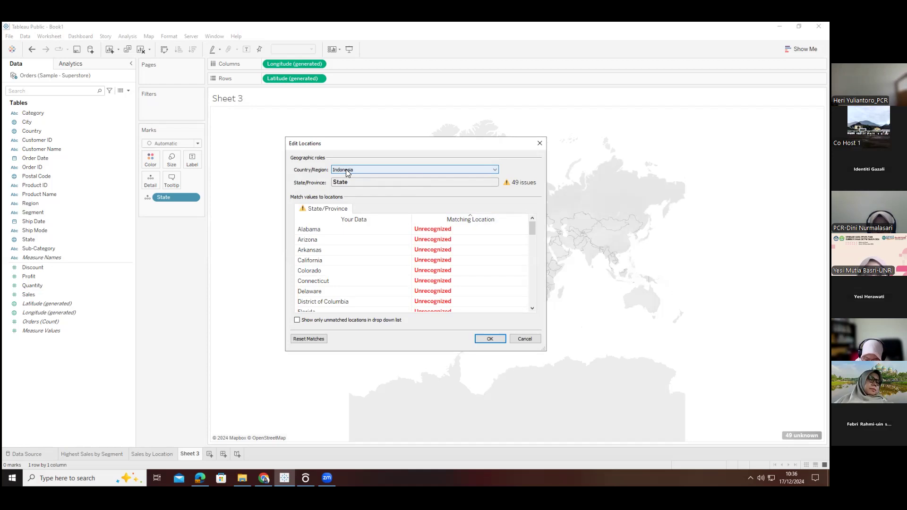
click(346, 169)
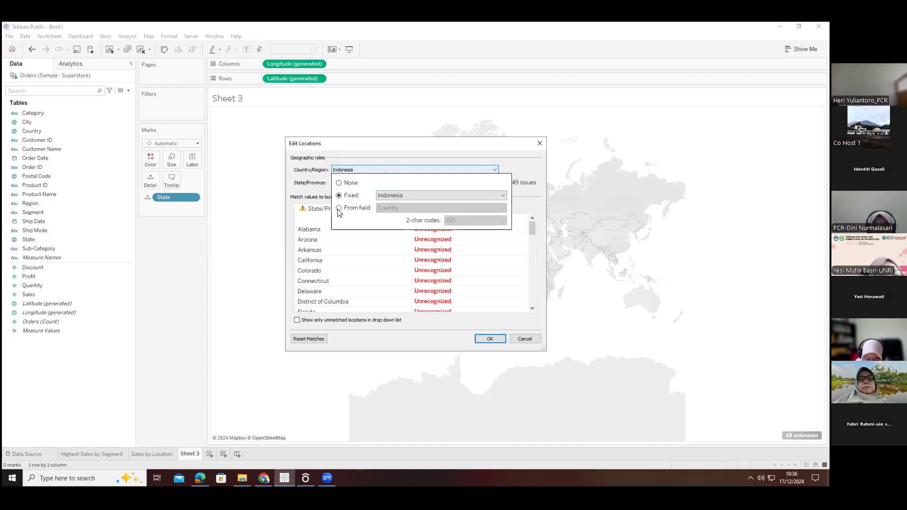
click(530, 338)
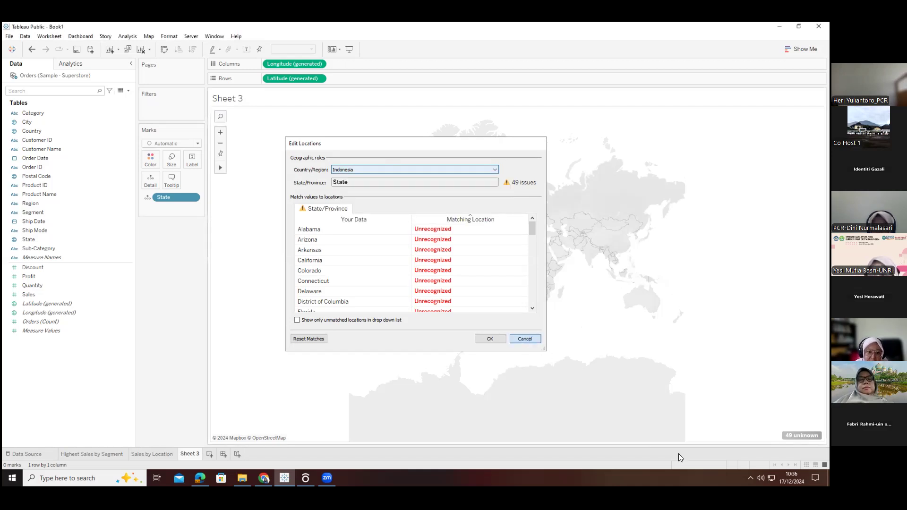
click(525, 339)
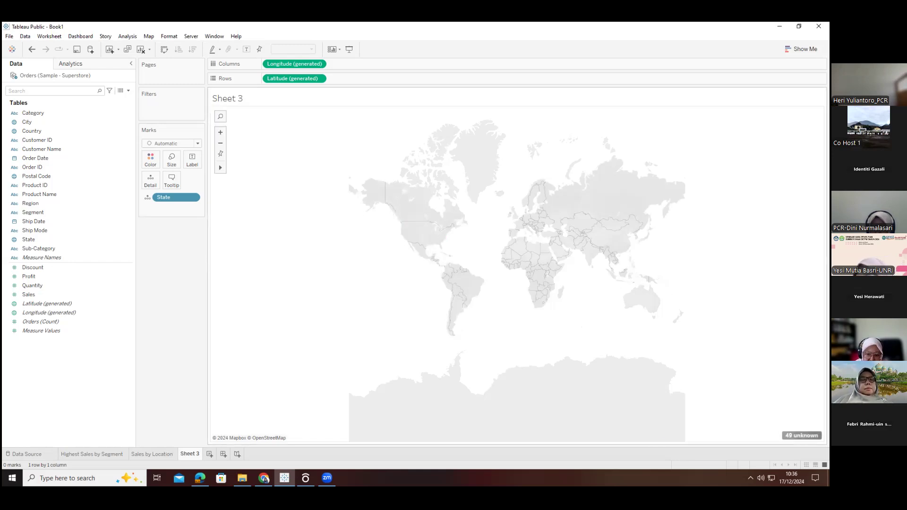
Review the State-to-location matches in Edit Locations, and dismiss the special values options for State
click(802, 435)
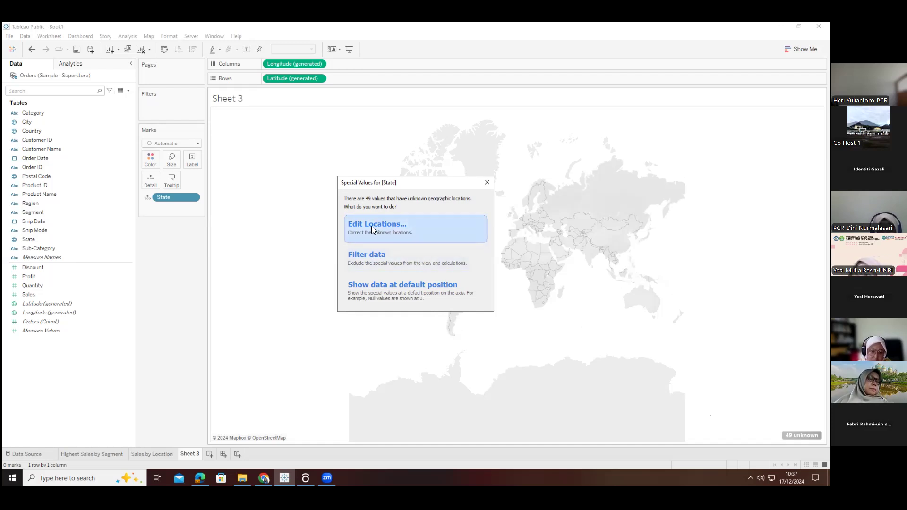
click(410, 226)
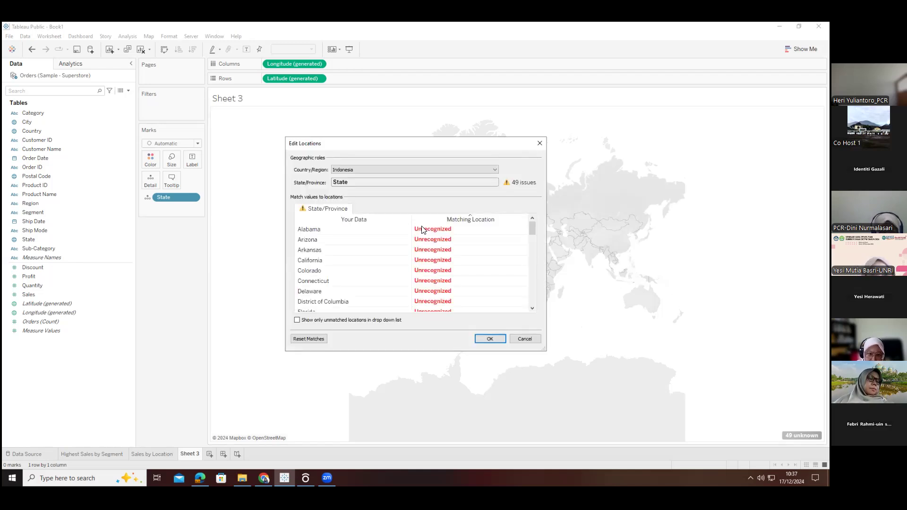
click(520, 338)
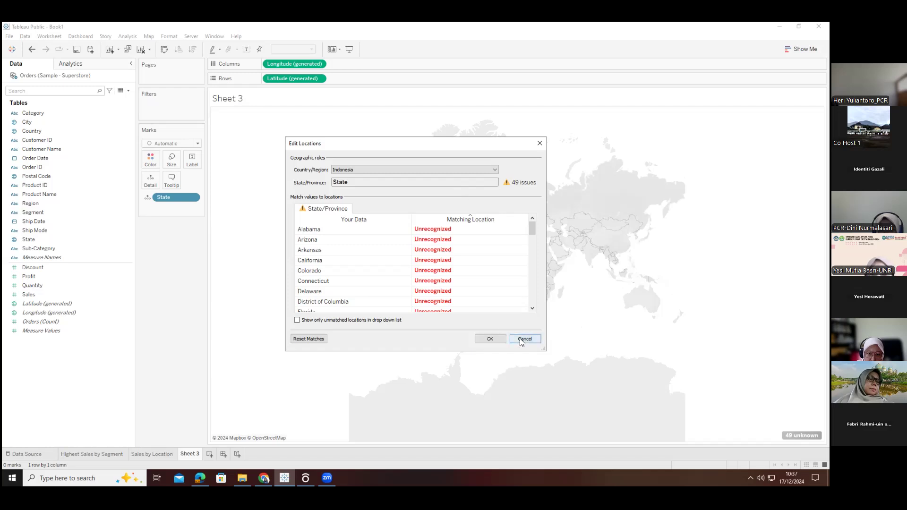
click(802, 436)
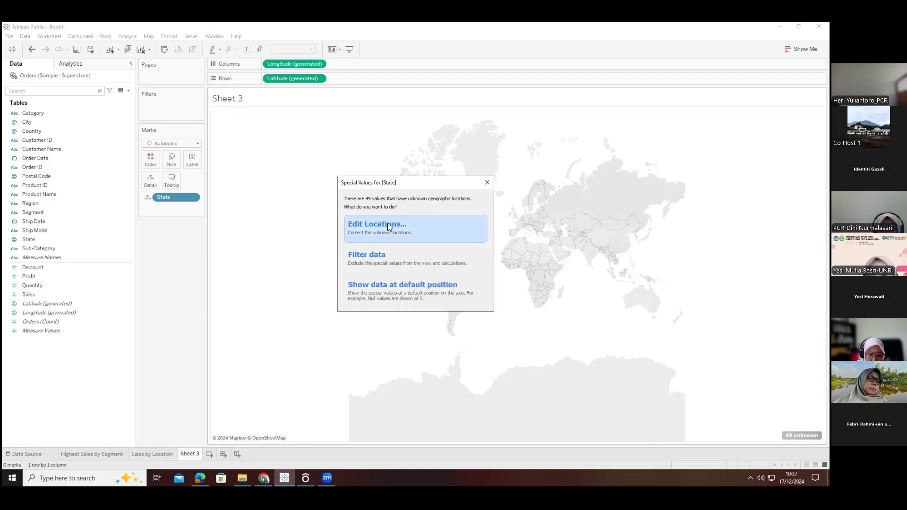
click(487, 182)
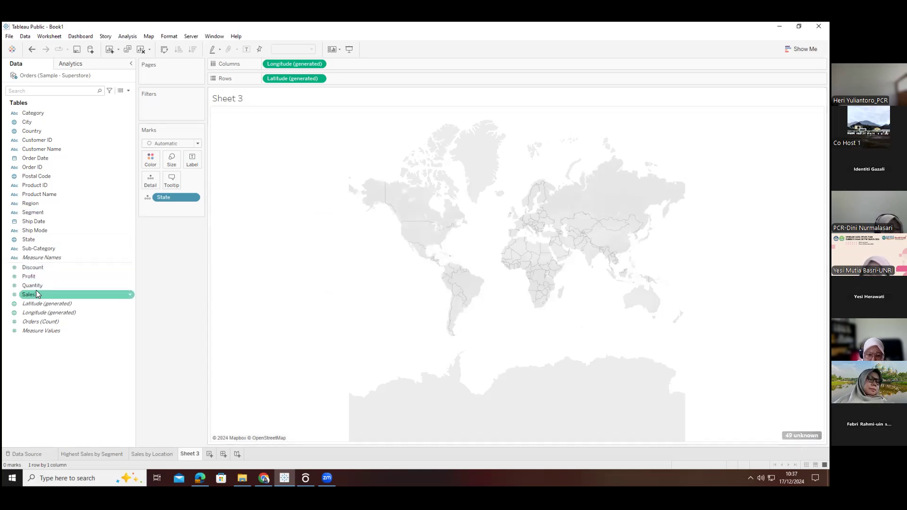
Size the State map marks by Sales, and resolve the unknown locations by taking Country/Region from the Country field
drag(24, 301, 173, 163)
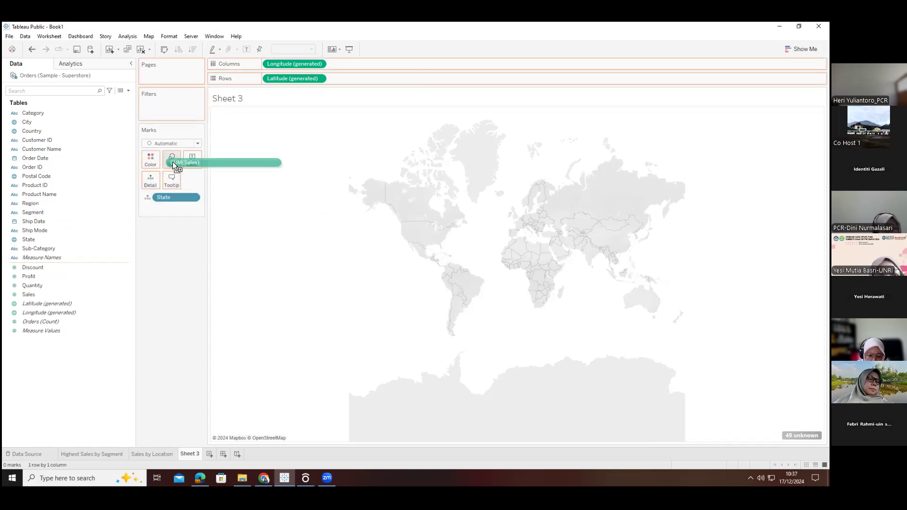
drag(173, 163, 173, 162)
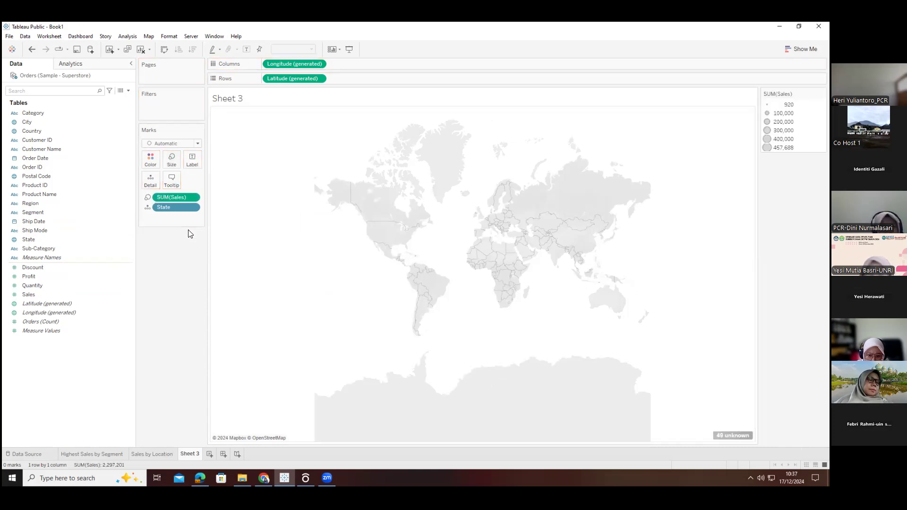
click(729, 436)
click(409, 227)
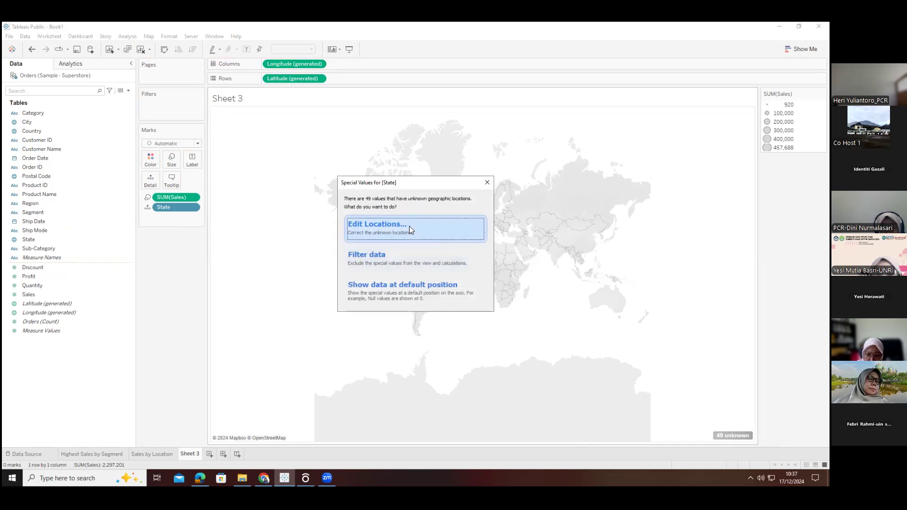
click(358, 171)
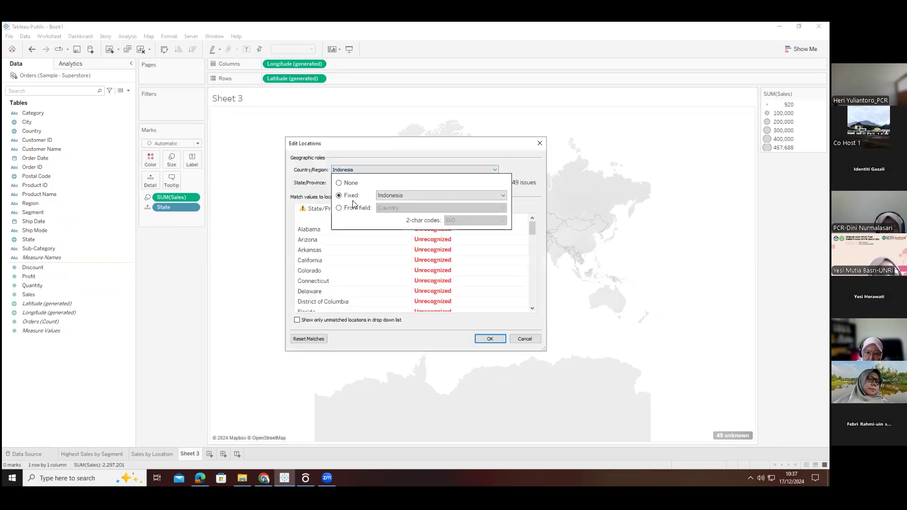
click(354, 208)
click(315, 231)
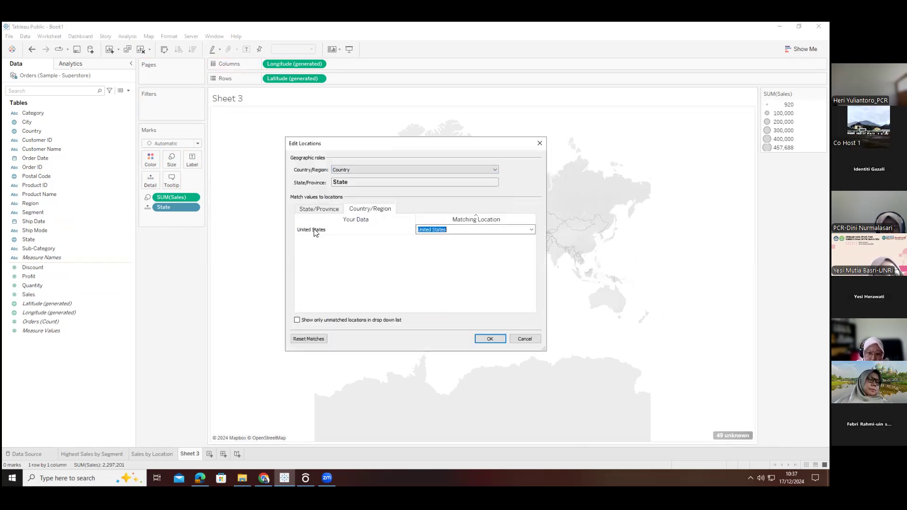
click(488, 339)
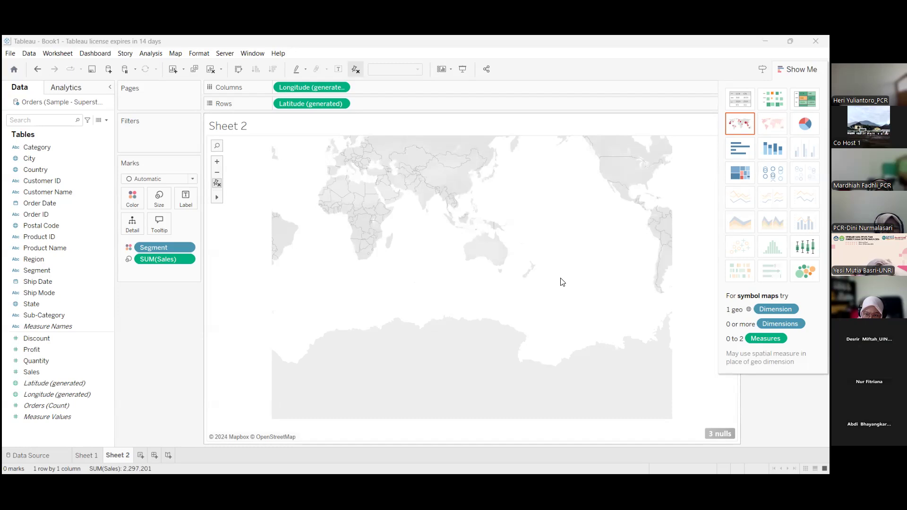
Remove Segment and SUM(Sales) from the marks of the Sheet 2 map
click(188, 249)
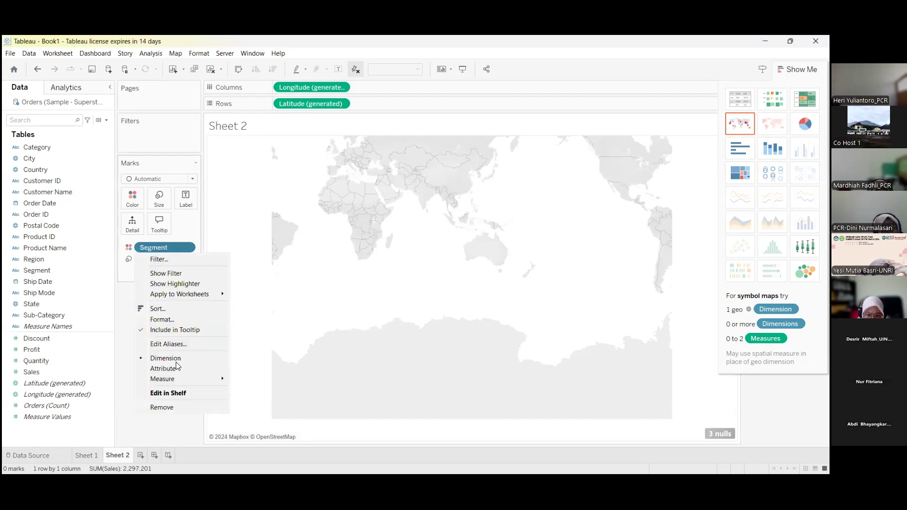
click(165, 406)
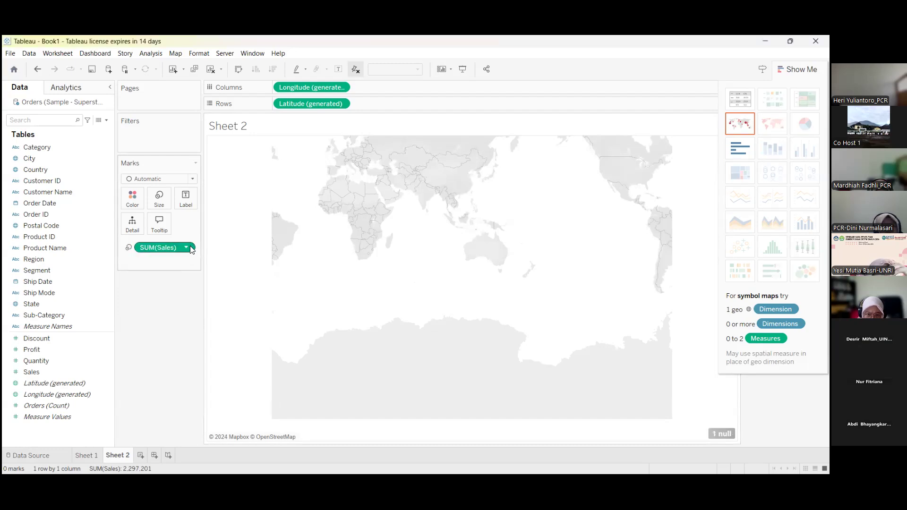
click(188, 249)
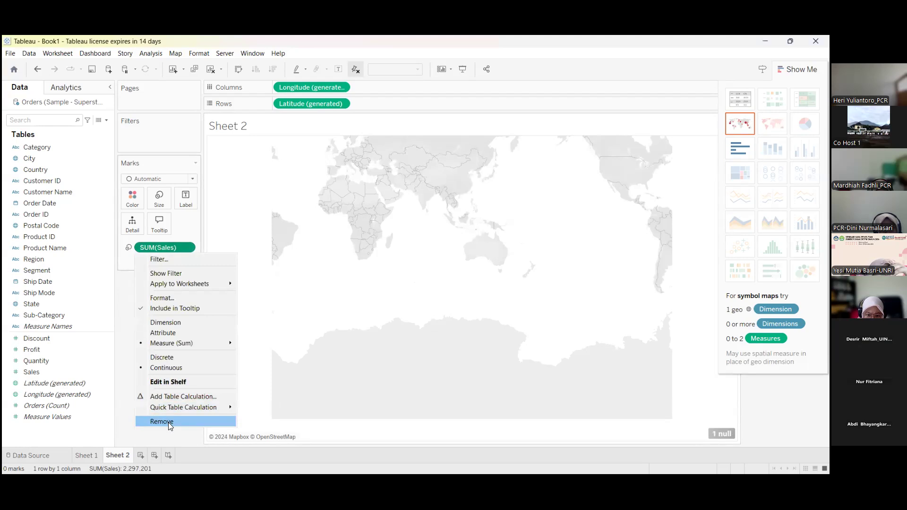
click(168, 422)
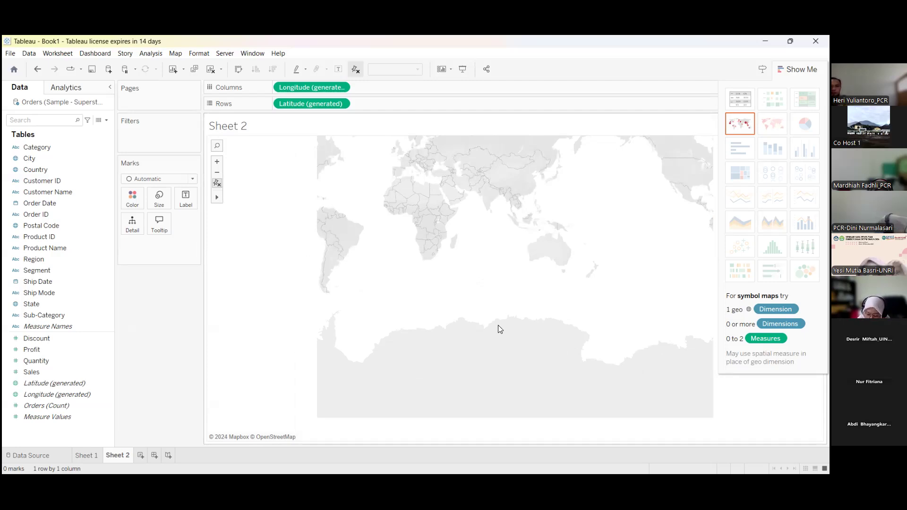
click(355, 70)
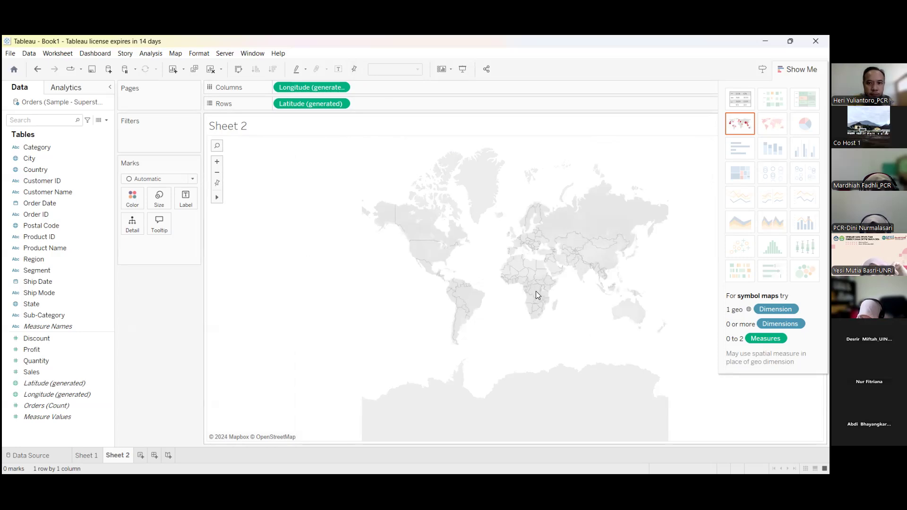
scroll(538, 295, down, 1)
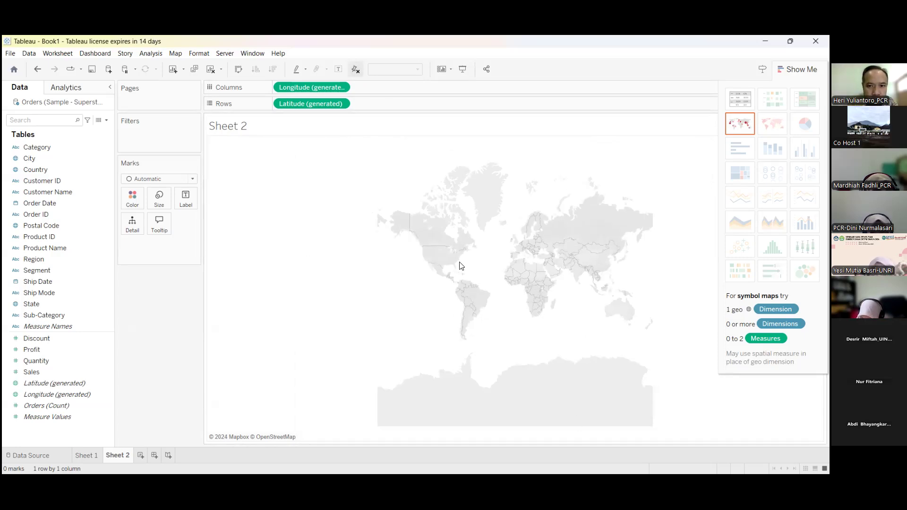
mouse_move(508, 315)
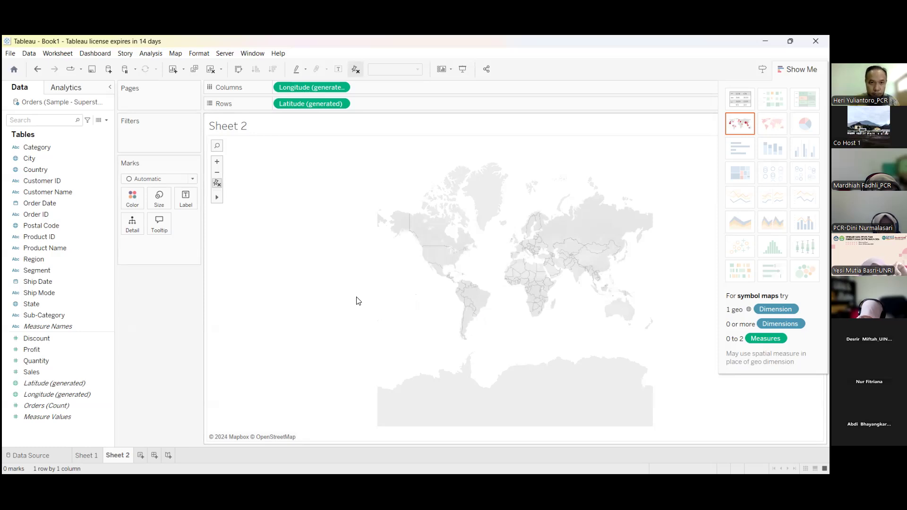
drag(398, 274, 379, 312)
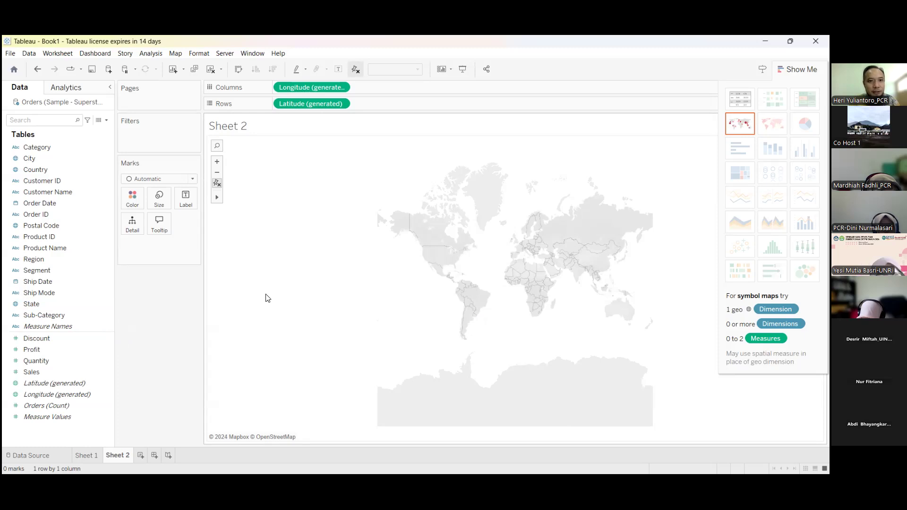
Clear the generated Latitude and Longitude from Sheet 2 and plot State on the empty sheet as a map
click(341, 103)
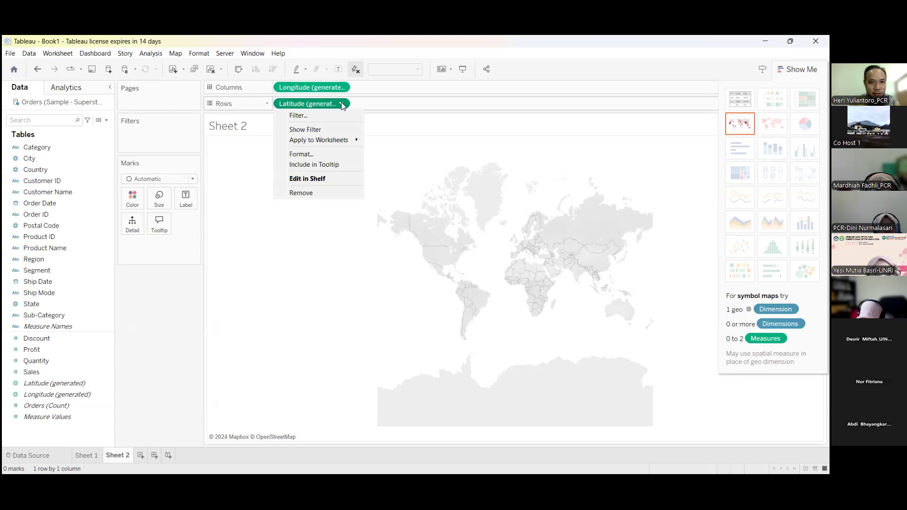
click(317, 194)
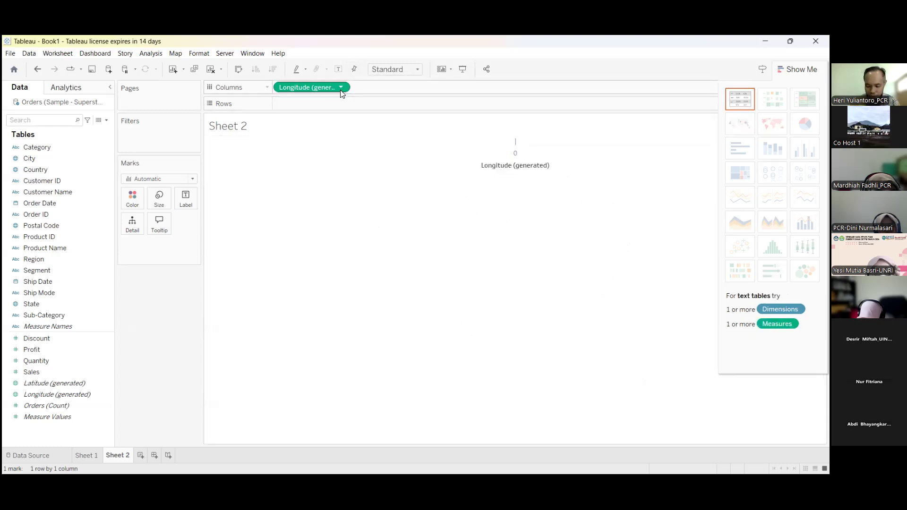
click(341, 88)
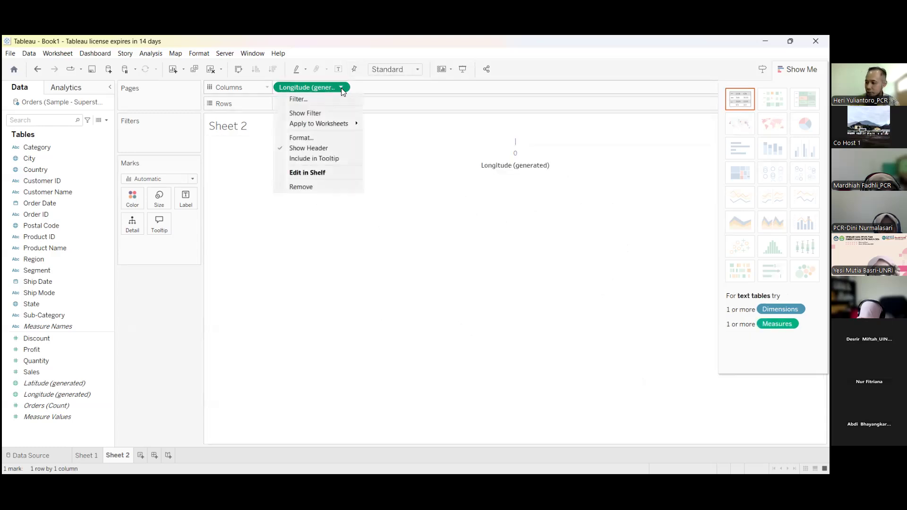
click(322, 186)
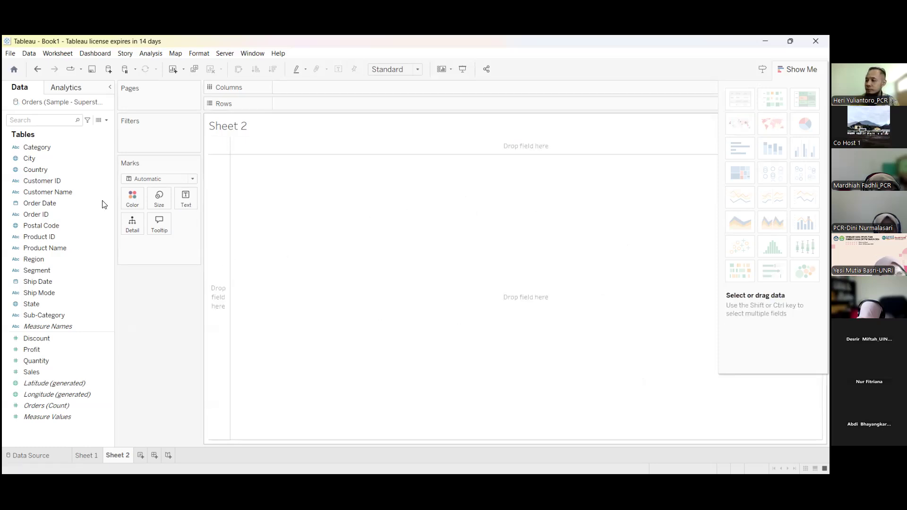
click(67, 306)
drag(53, 305, 376, 309)
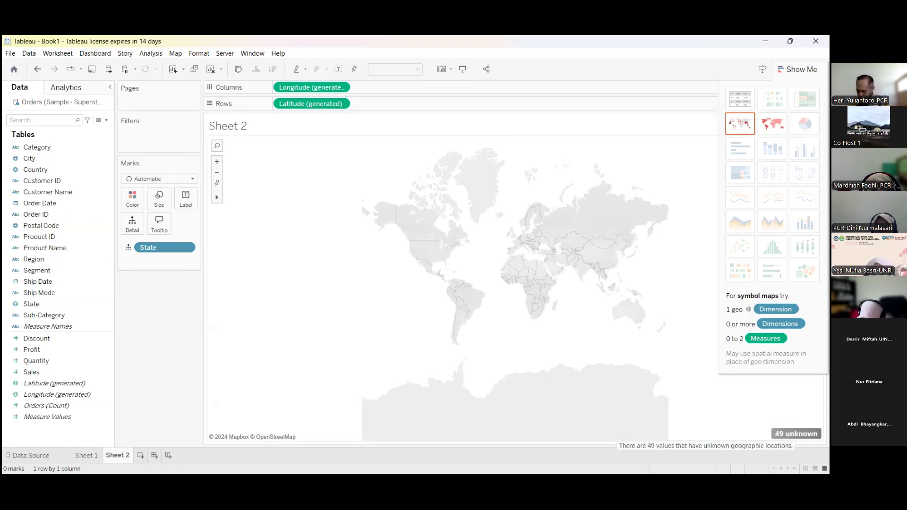
Open Edit Locations for the unknown State values and look through the fixed countries available for Country/Region
click(797, 433)
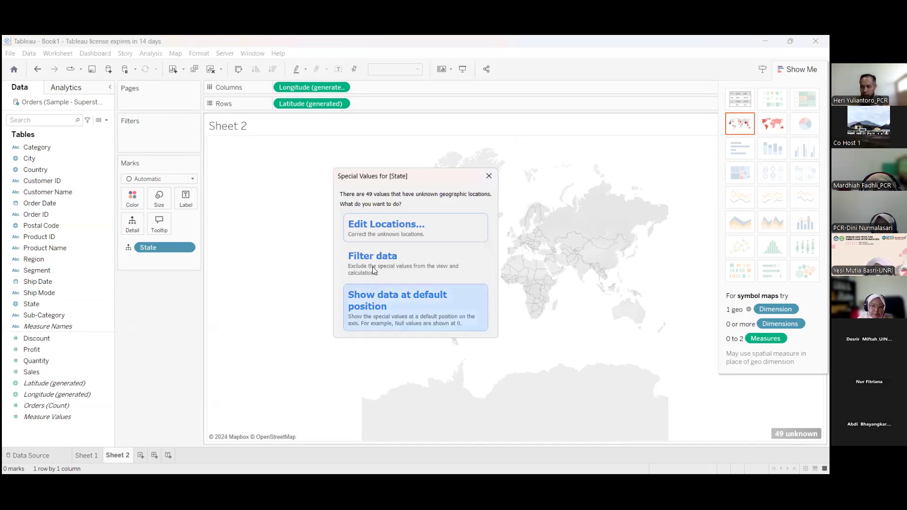
click(414, 228)
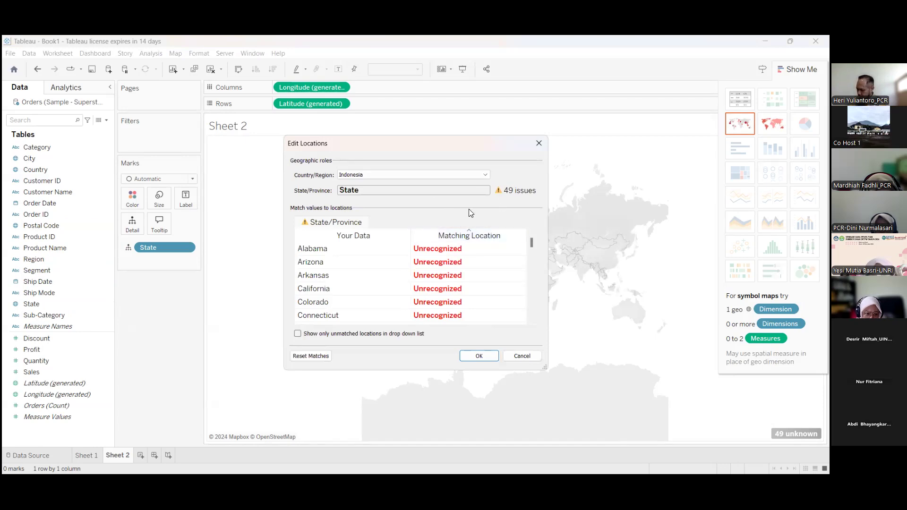
click(487, 178)
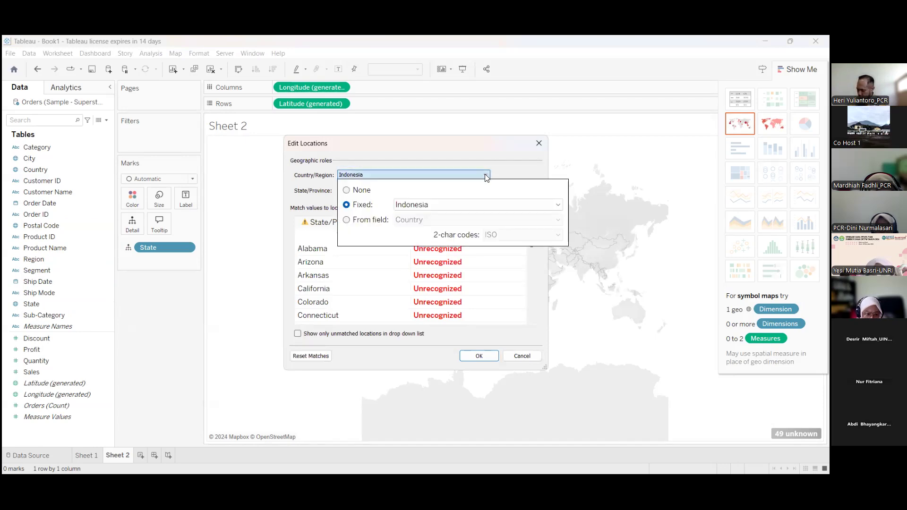
click(559, 208)
scroll(489, 316, down, 6)
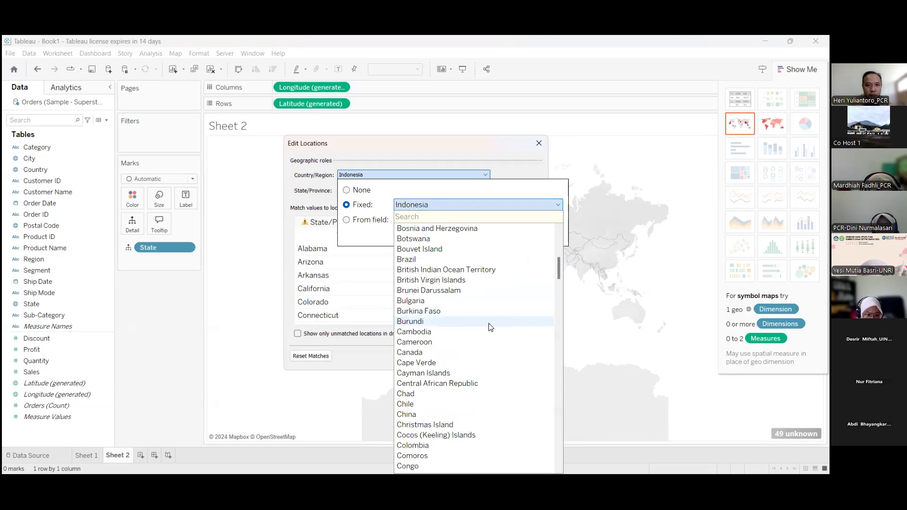
scroll(491, 327, down, 4)
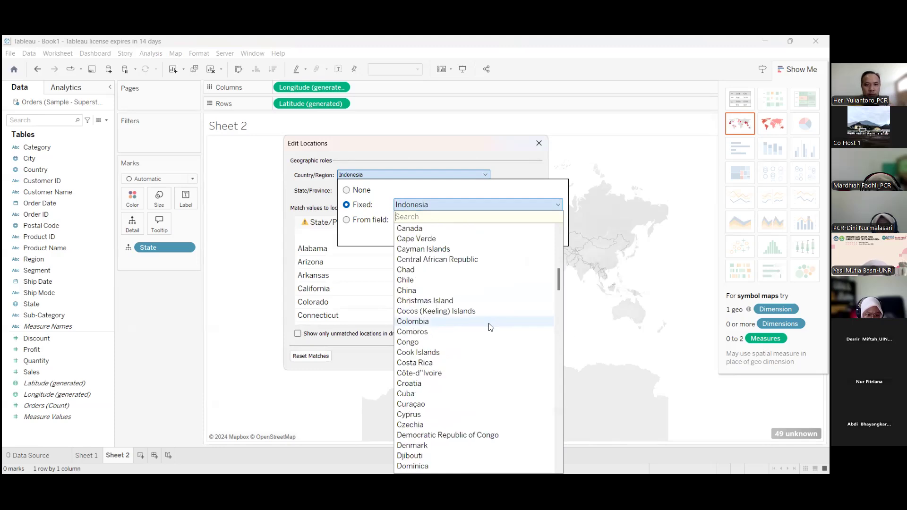
click(597, 331)
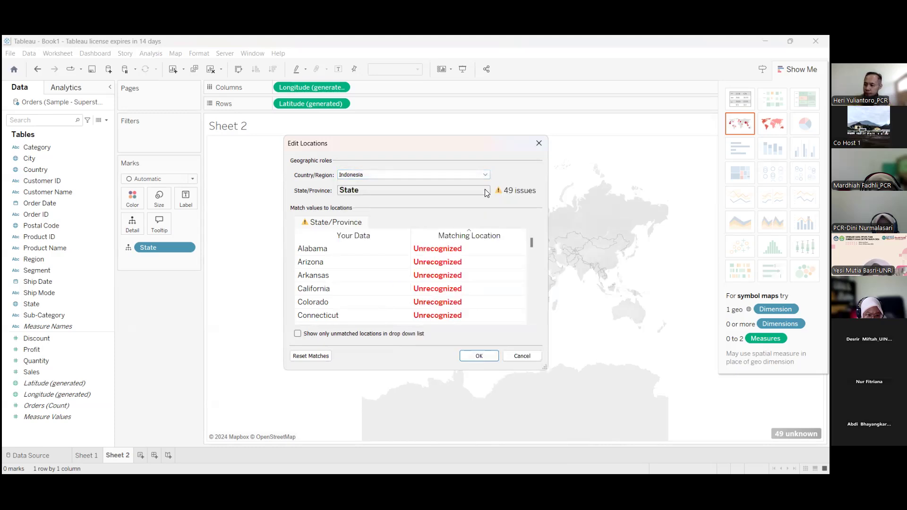
Set the Country/Region source to the Country field in Edit Locations and apply it to the State map
click(485, 174)
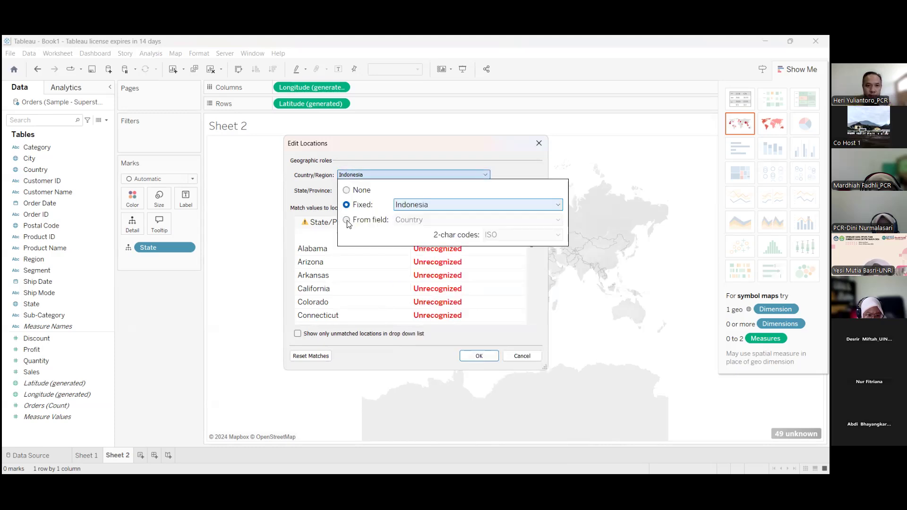
click(346, 220)
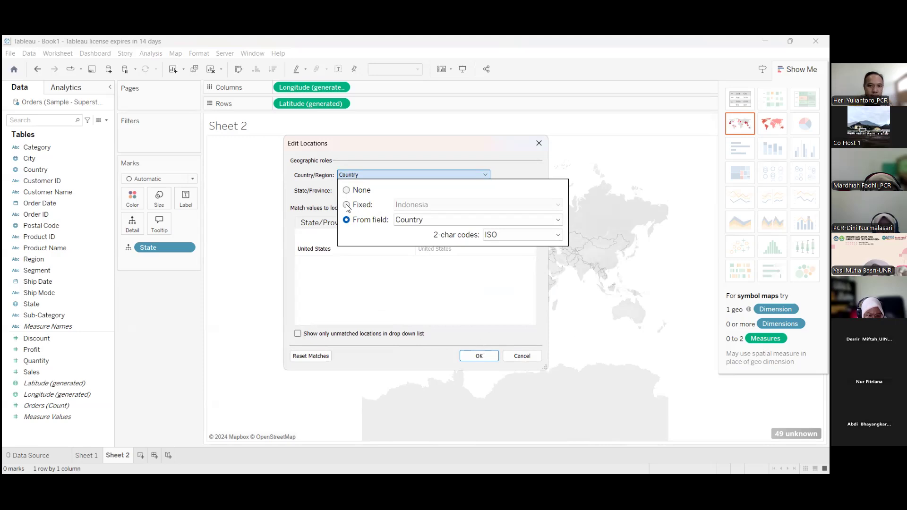
click(480, 356)
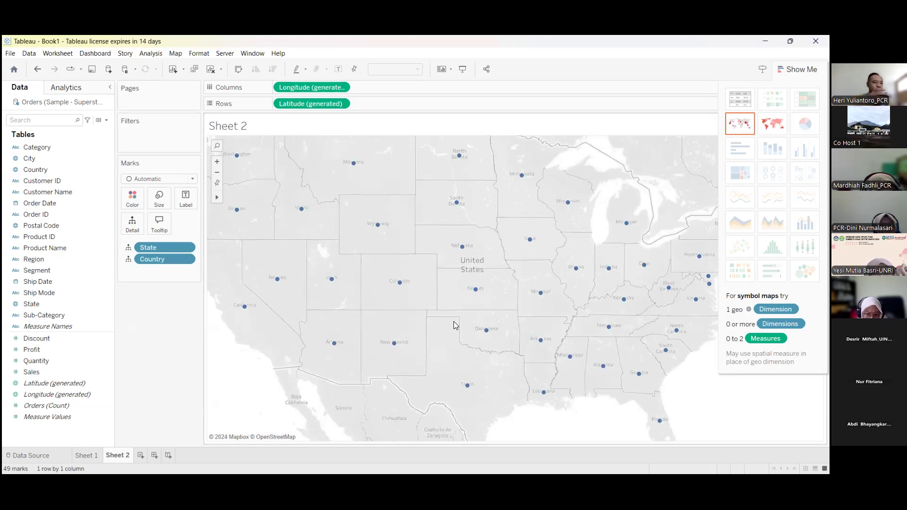
Size the state marks on the map by Sales and enlarge the circles
click(57, 349)
click(38, 372)
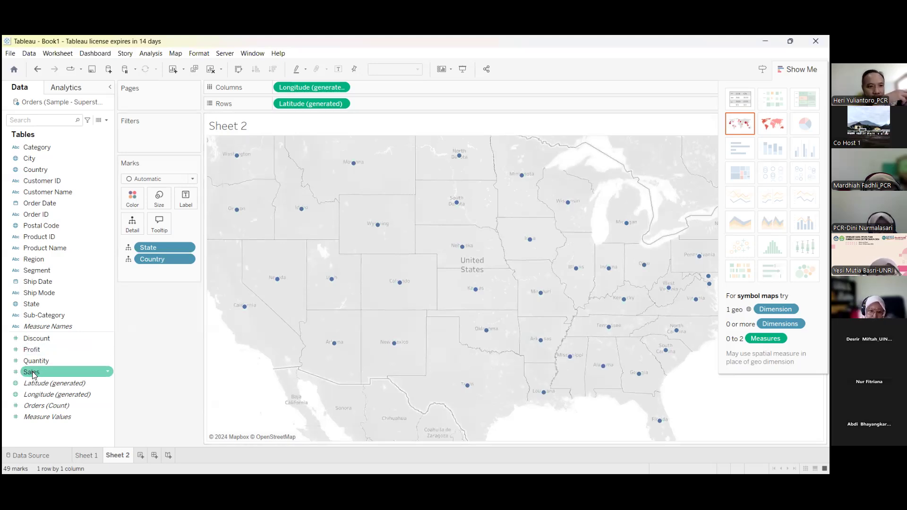
drag(57, 371, 159, 203)
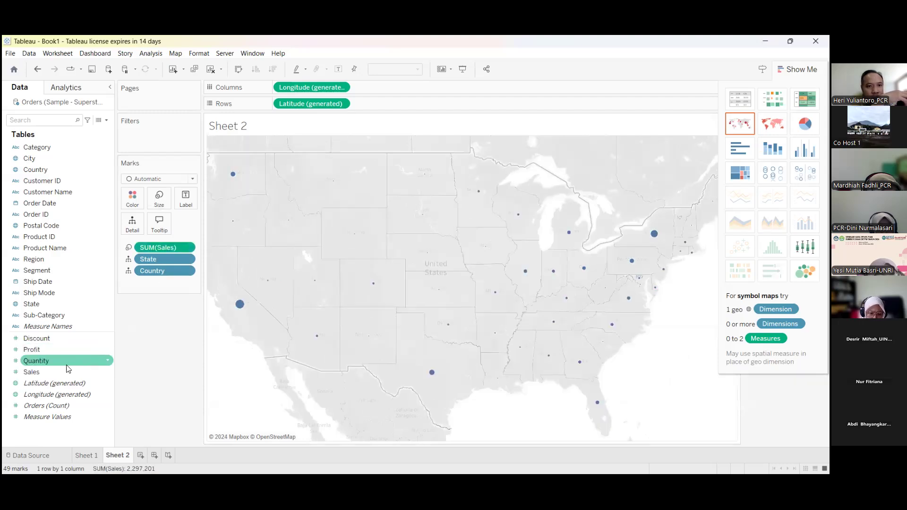
click(76, 360)
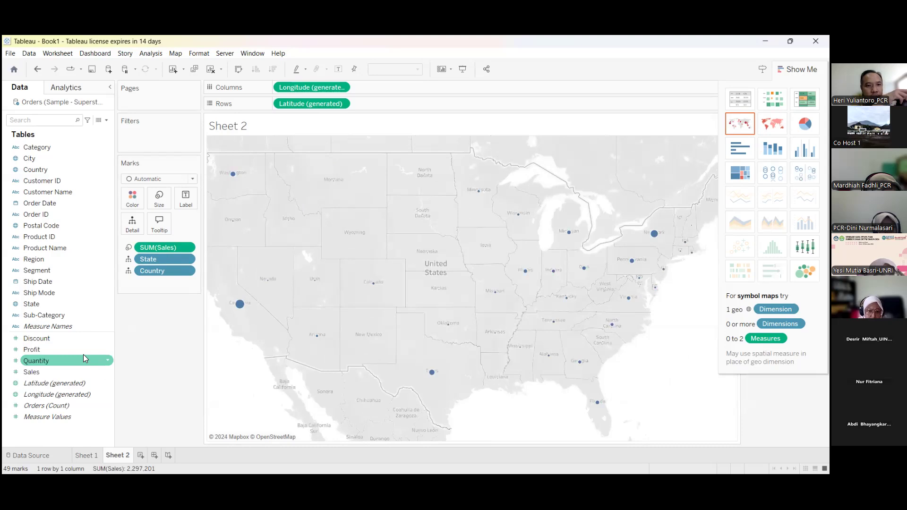
click(92, 350)
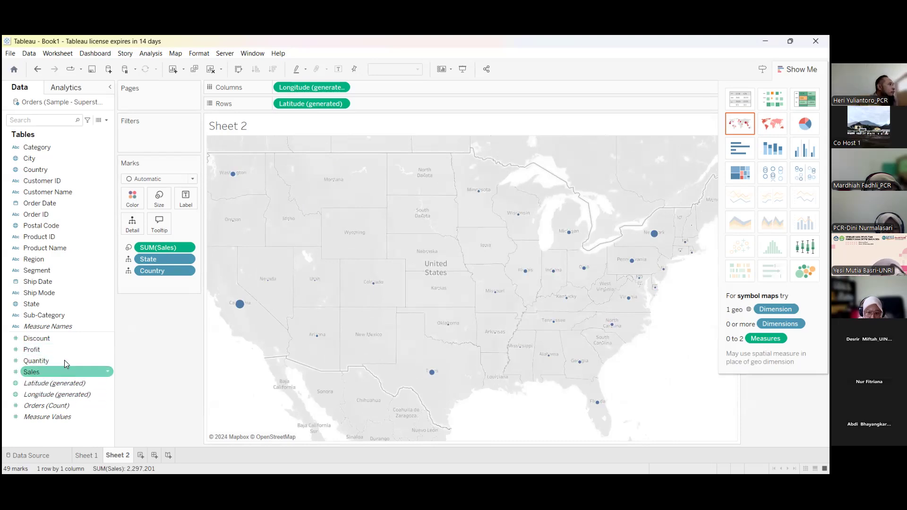
click(158, 198)
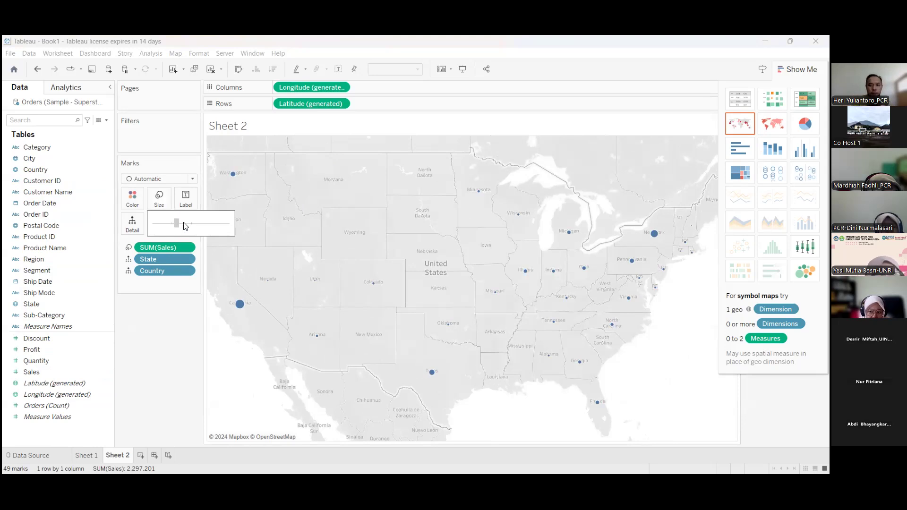
drag(183, 222, 209, 228)
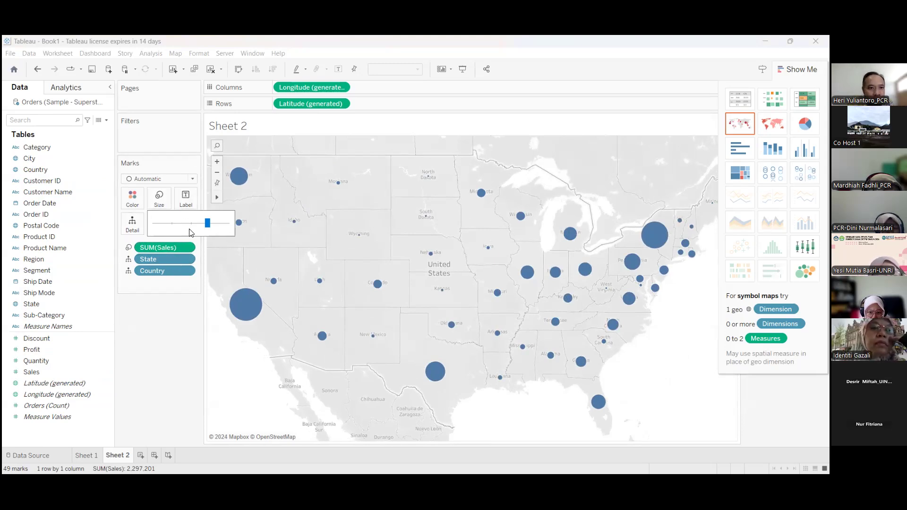
Change the map's mark type to Pie and colour the state marks by Segment
click(192, 178)
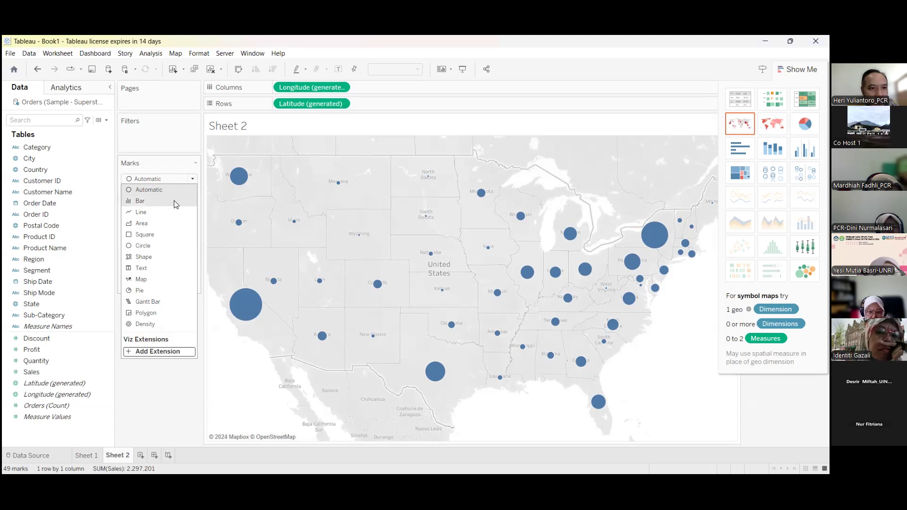
click(150, 291)
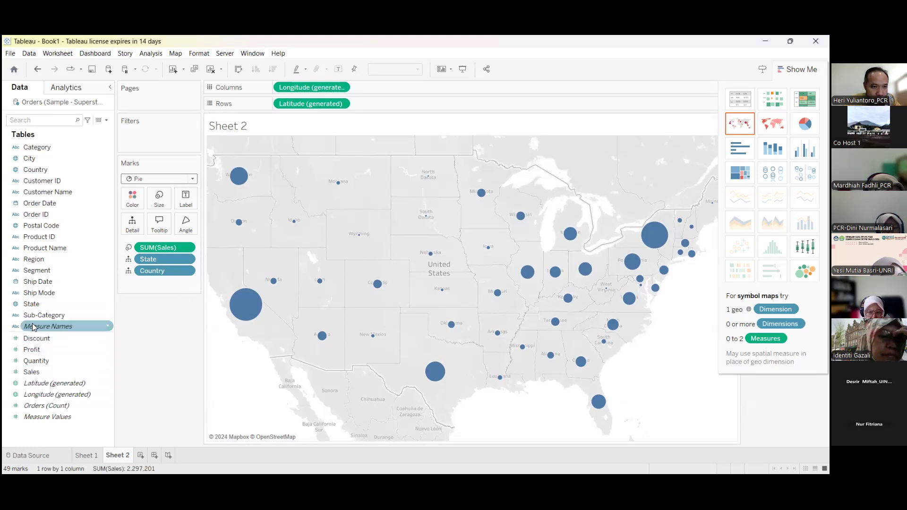
drag(43, 271, 86, 252)
drag(137, 199, 138, 203)
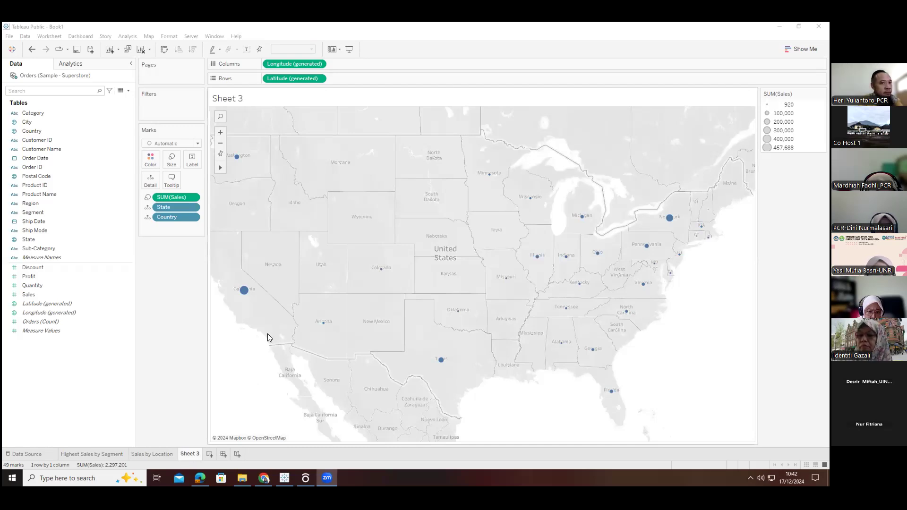
click(9, 36)
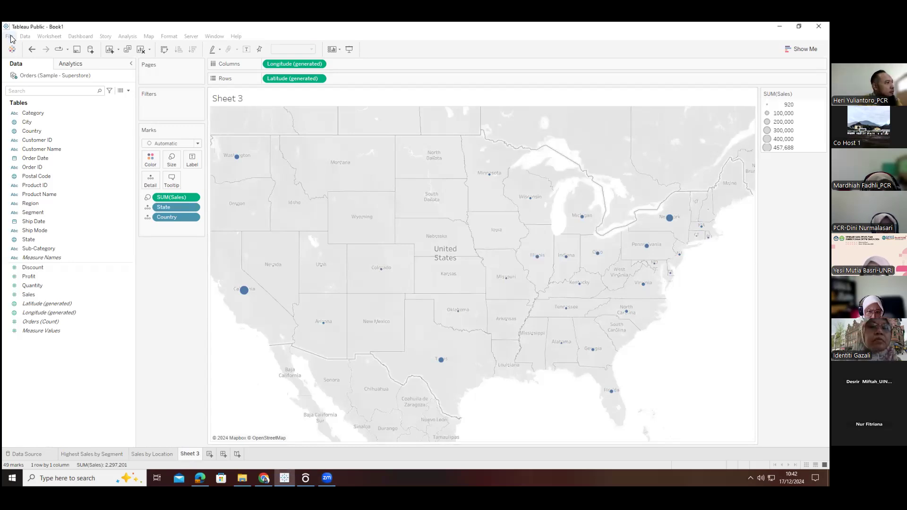
click(15, 38)
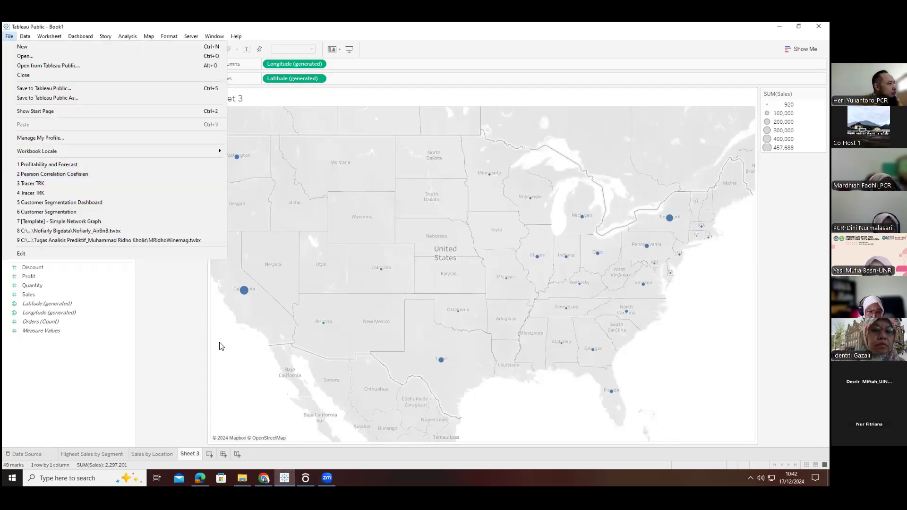
click(166, 311)
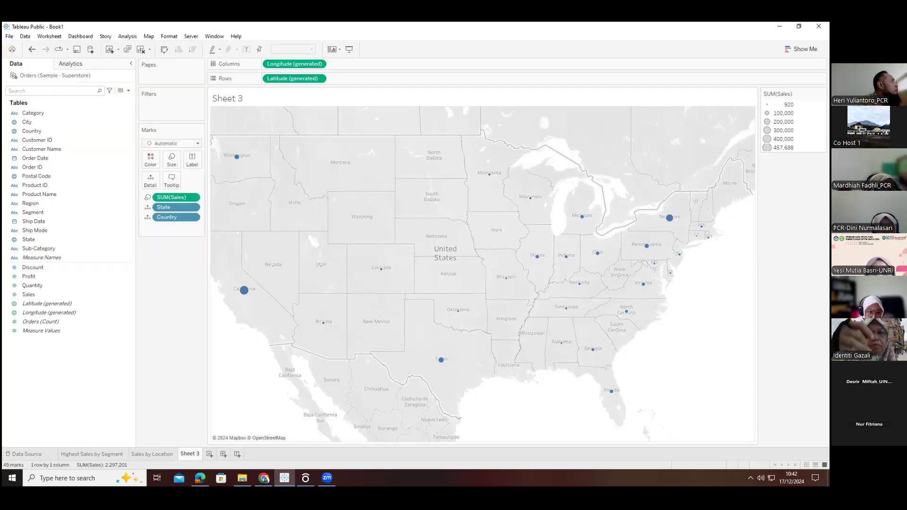
Review the Highest Sales by Segment chart and add a blank worksheet before returning to the Sheet 3 map
click(106, 459)
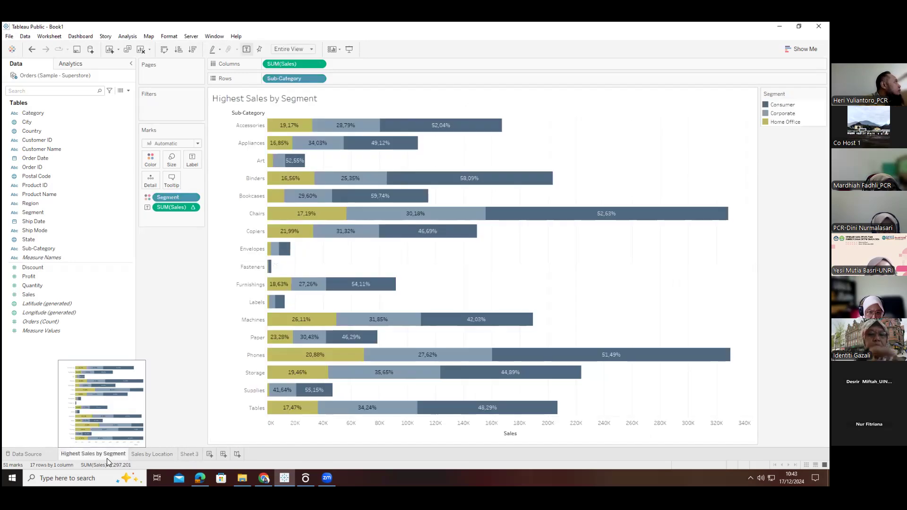
click(33, 113)
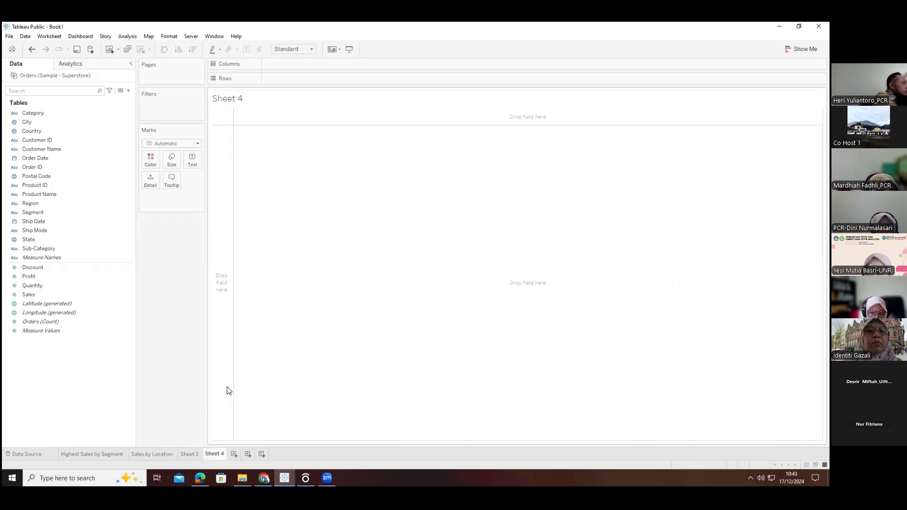
click(193, 456)
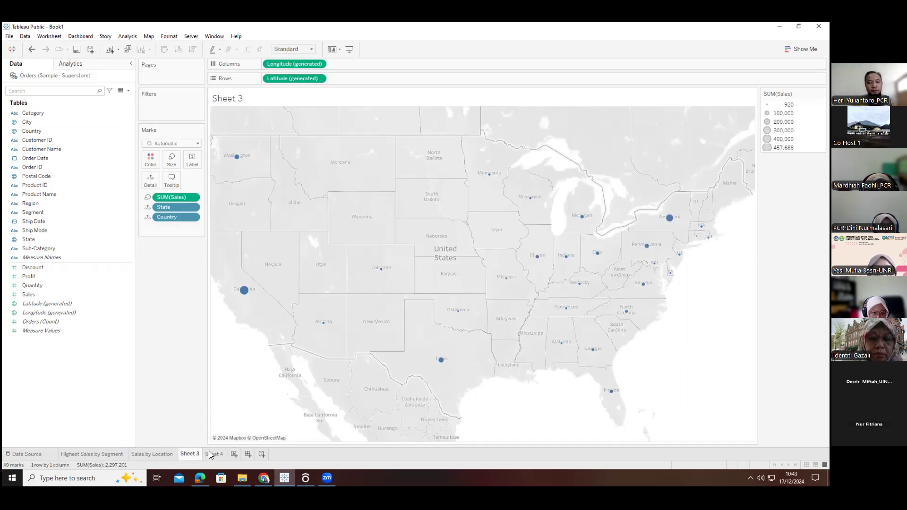
Delete the Sheet 3 map worksheet and rename Sheet 4 to "Sales Forecasting"
right_click(209, 451)
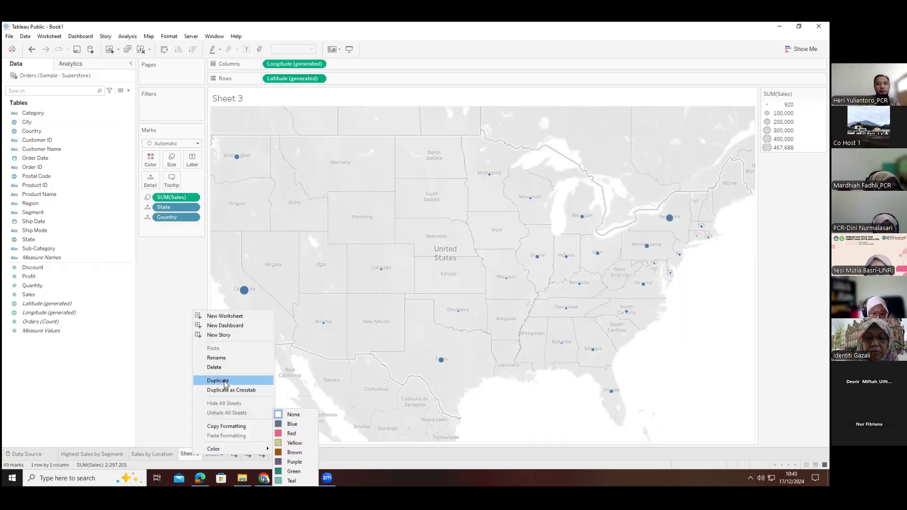
click(224, 368)
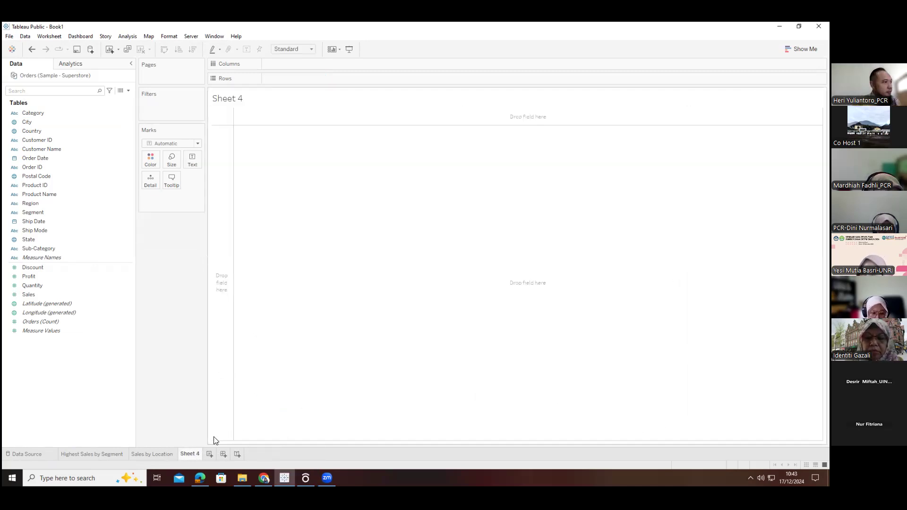
double_click(190, 453)
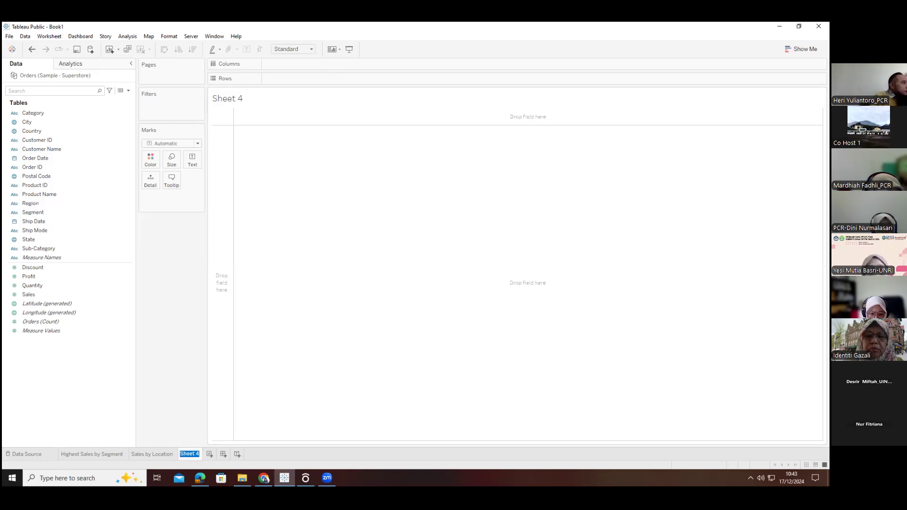
text(Sales)
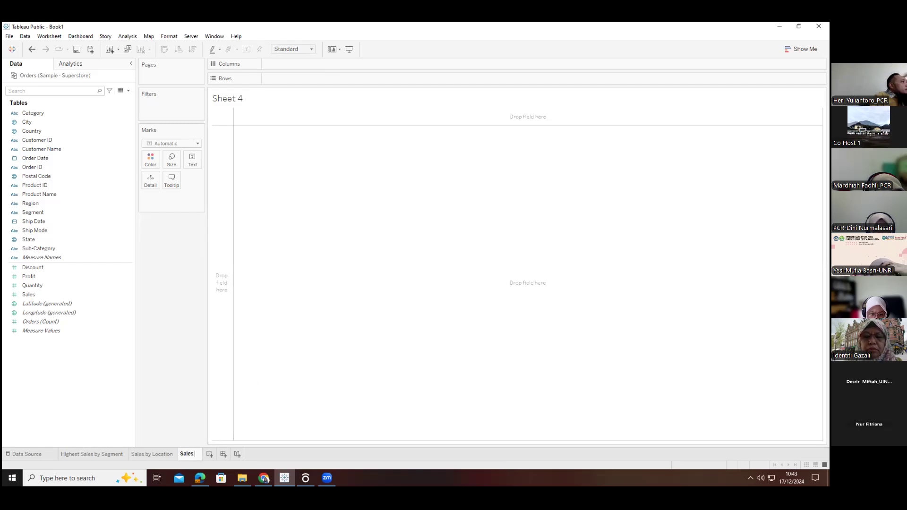
text( Fo)
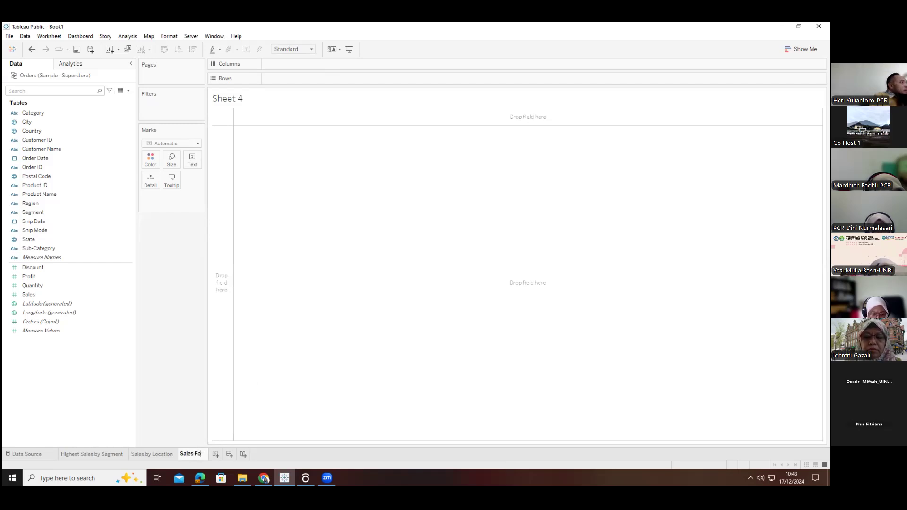
text(recasting)
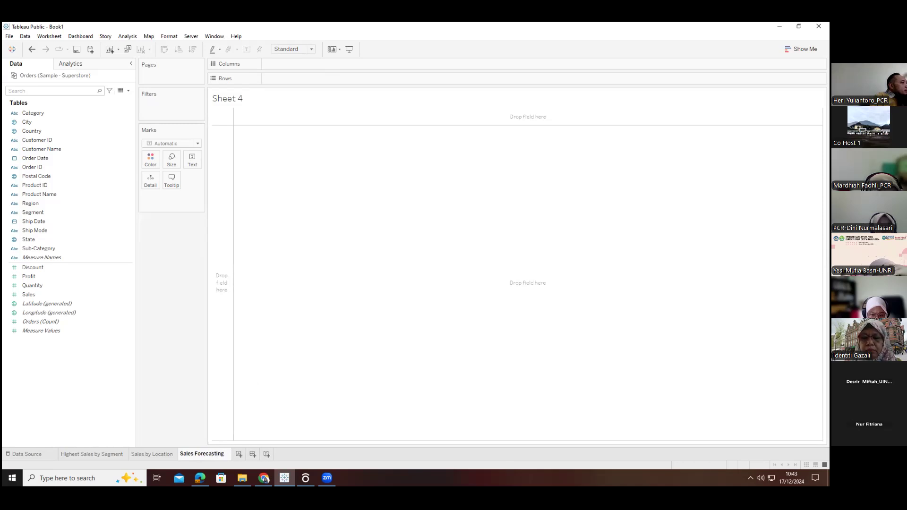
key(Return)
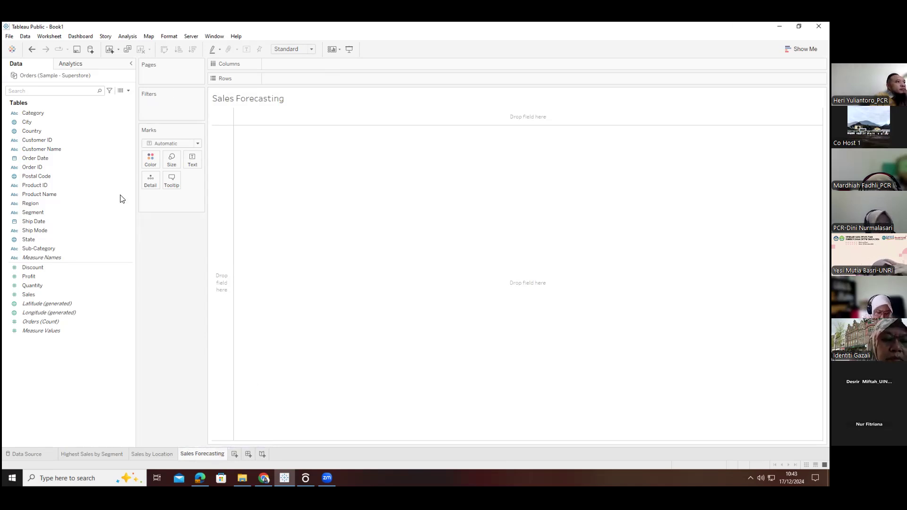
Place Order Date on Columns and set its date level to the continuous month-and-year option
click(89, 168)
click(97, 193)
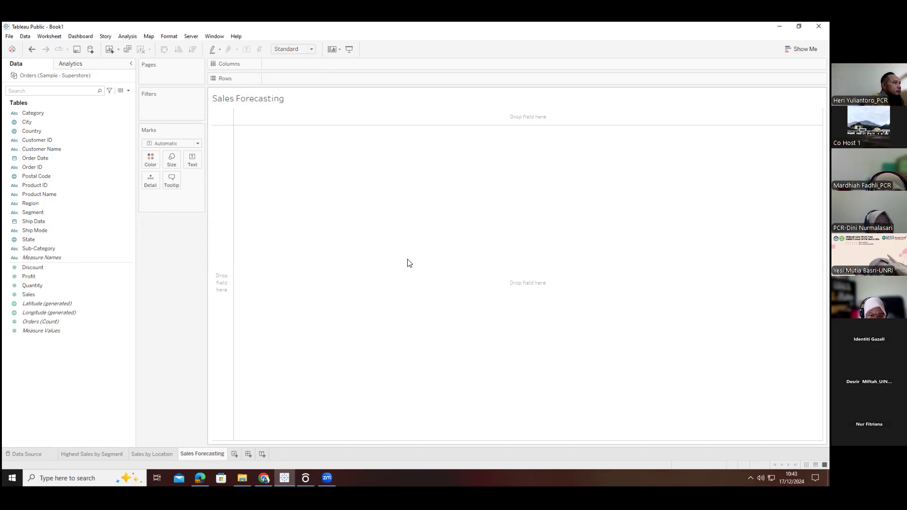
click(57, 160)
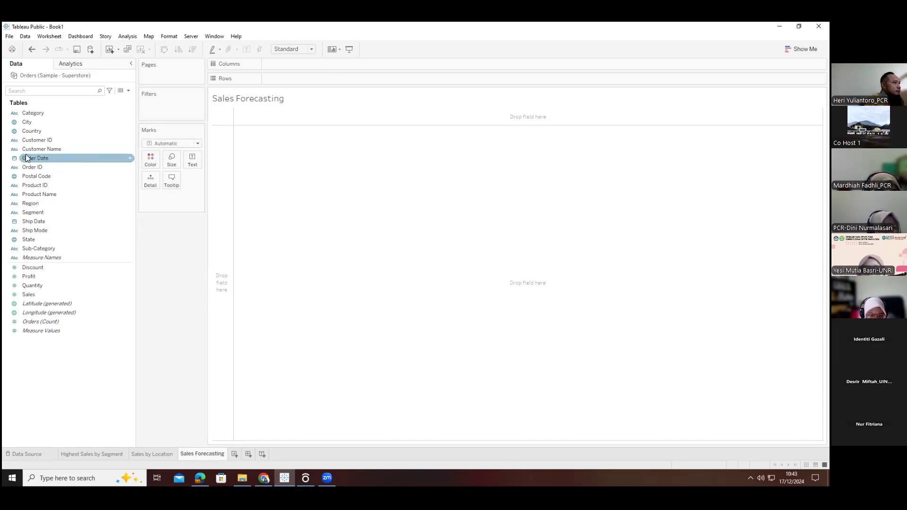
mouse_move(41, 162)
mouse_down()
mouse_move(138, 143)
mouse_move(294, 66)
mouse_up()
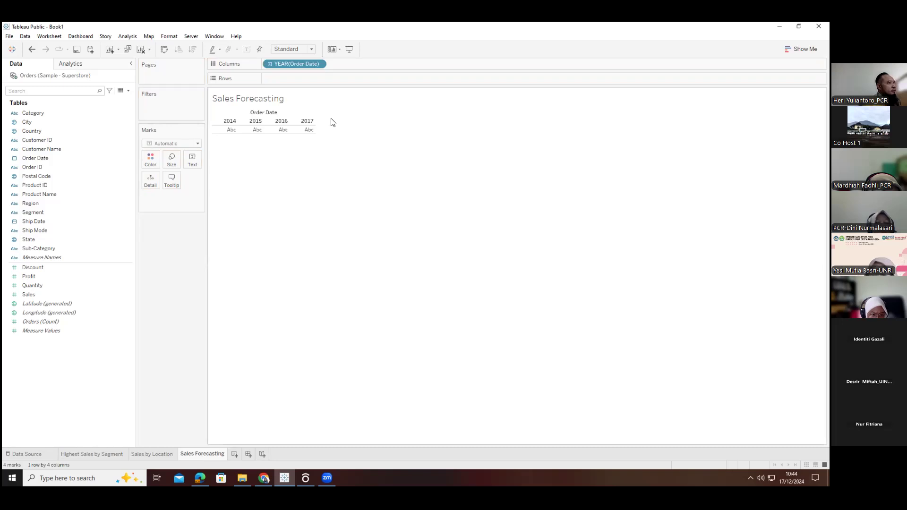
drag(285, 63, 308, 62)
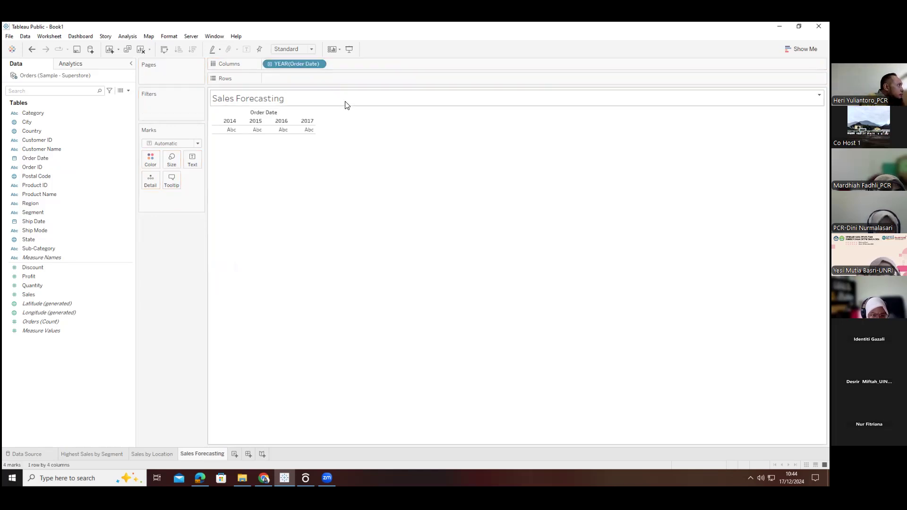
click(320, 64)
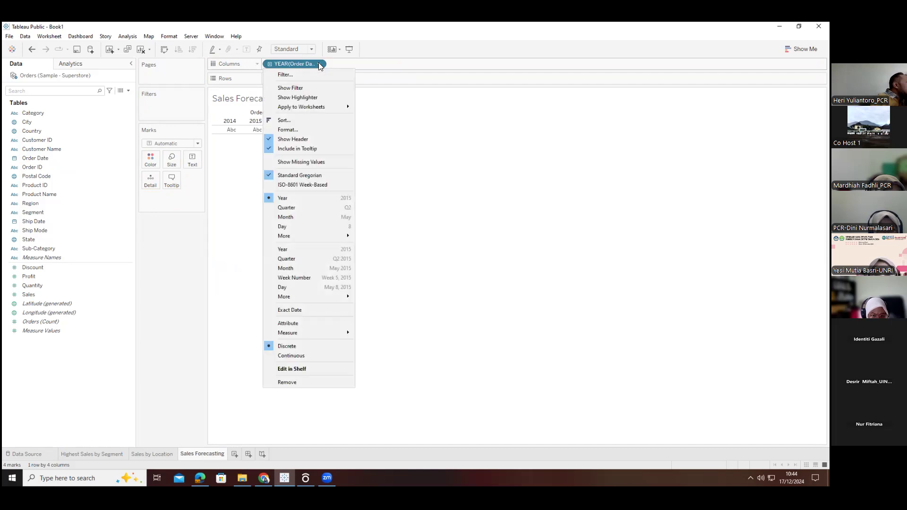
click(291, 268)
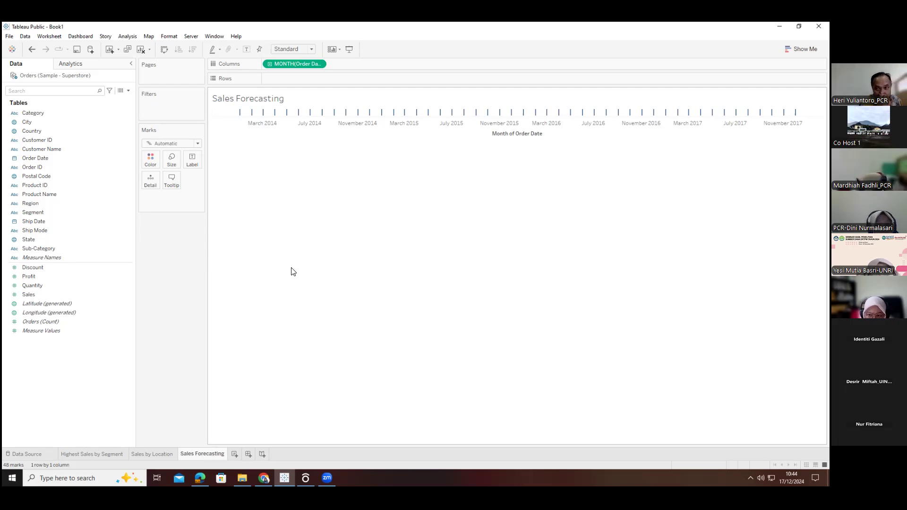
Remove the monthly Order Date field from Columns to empty the worksheet
click(318, 64)
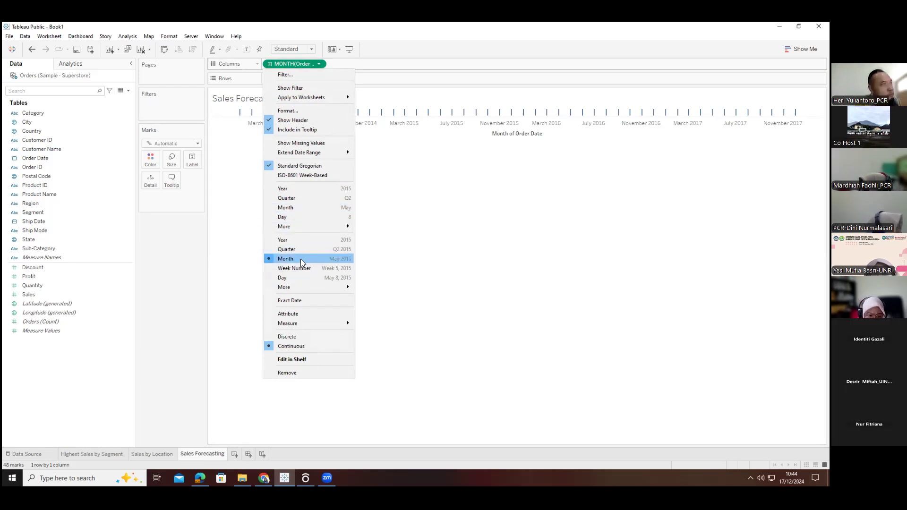
click(176, 245)
drag(286, 65, 174, 278)
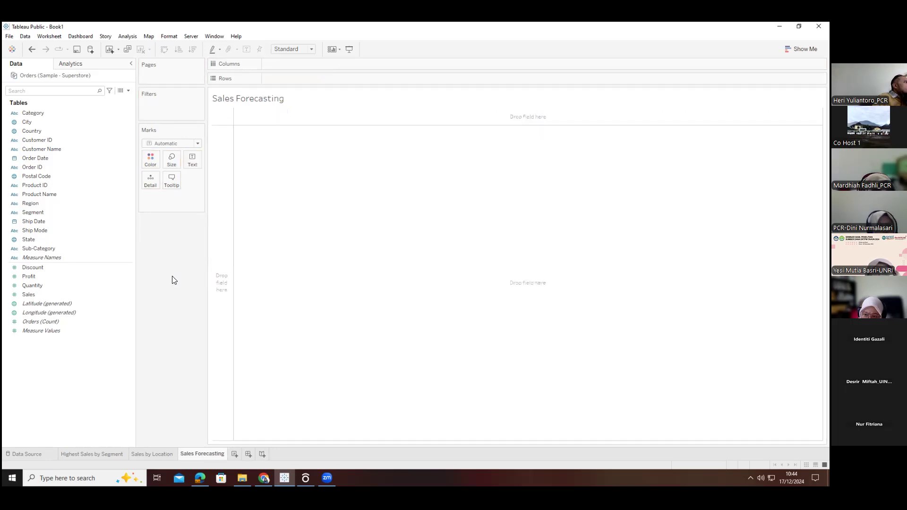
click(198, 144)
click(185, 151)
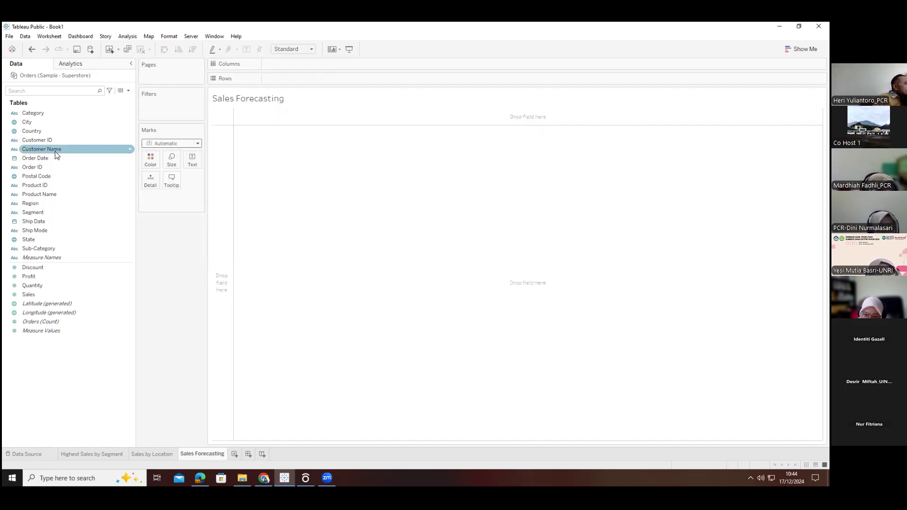
Chart monthly sales with Order Date on Columns as a continuous month and Sales on Rows
drag(32, 158, 274, 64)
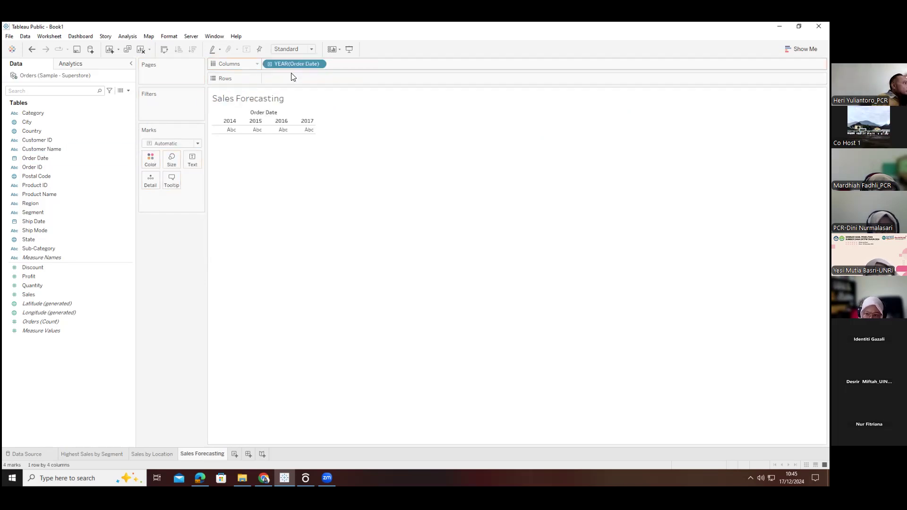
click(319, 63)
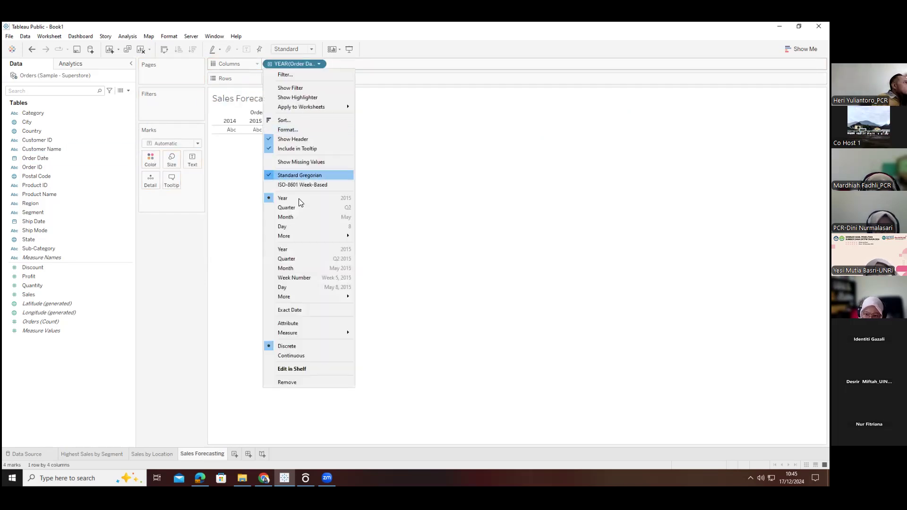
click(282, 270)
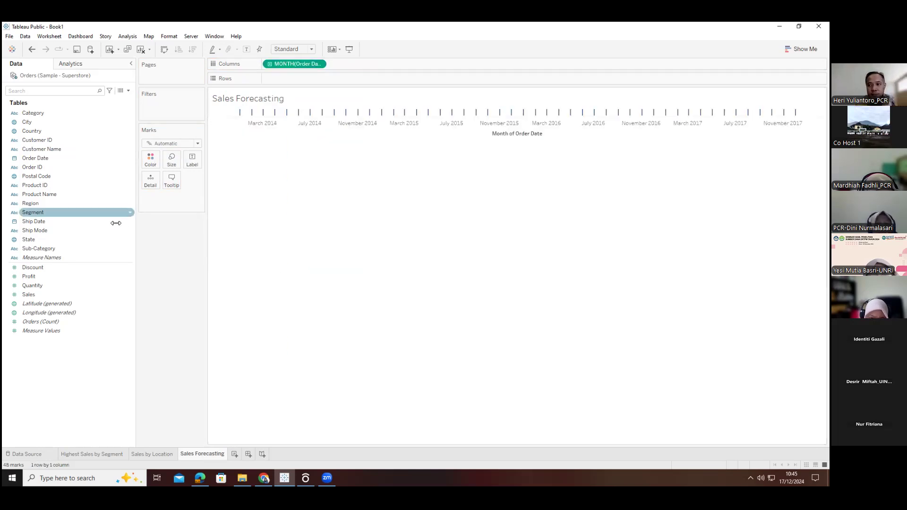
click(36, 294)
mouse_move(36, 293)
mouse_down()
mouse_move(263, 147)
mouse_move(293, 79)
mouse_up()
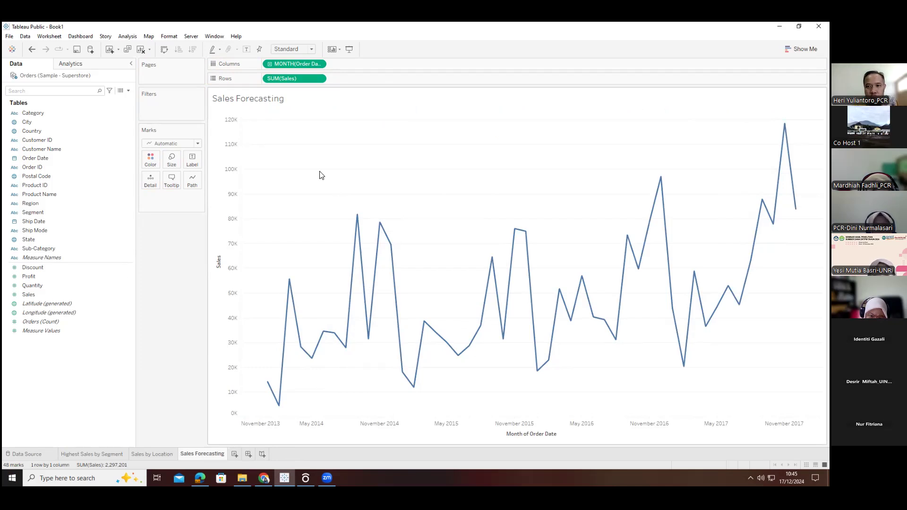
Add a Forecast model to the monthly sales line chart
click(70, 64)
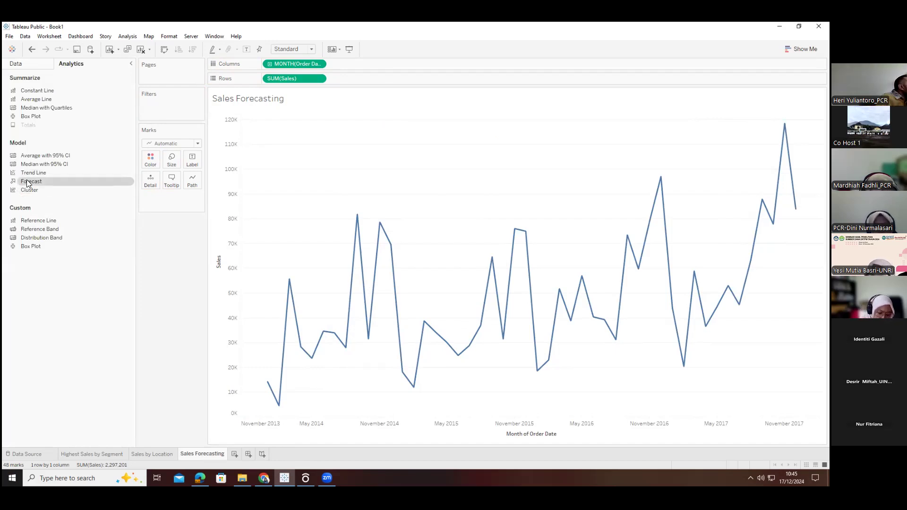
drag(28, 182, 289, 129)
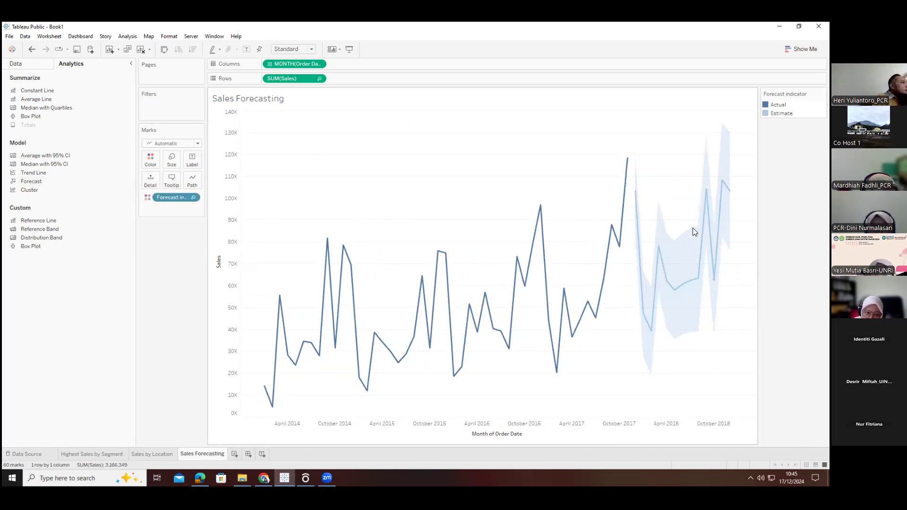
right_click(686, 255)
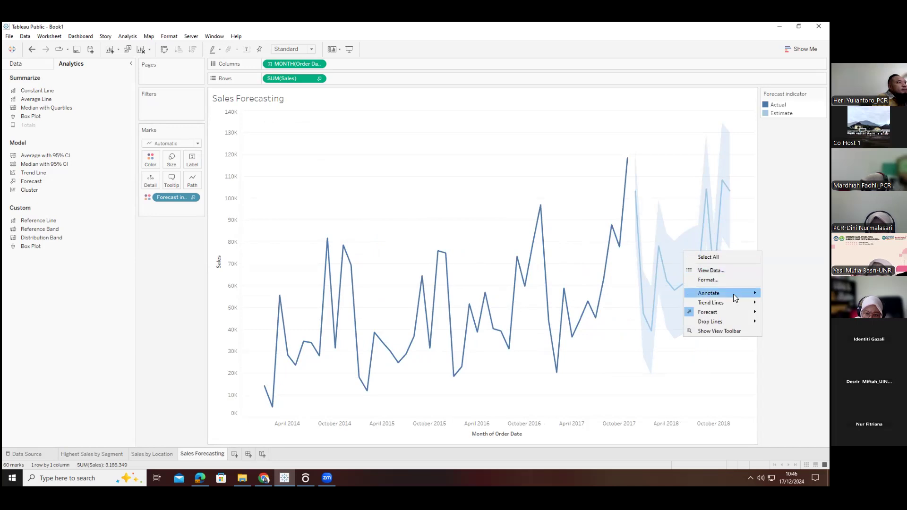
mouse_move(728, 312)
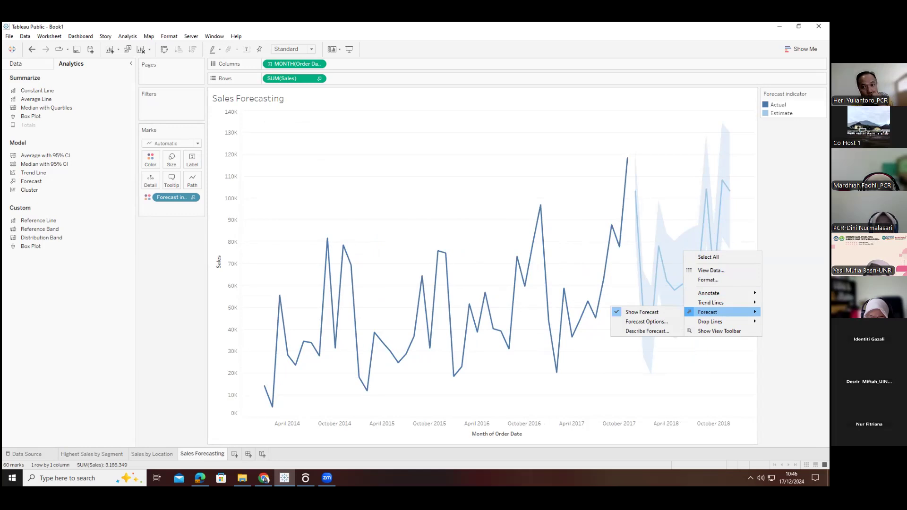
click(317, 67)
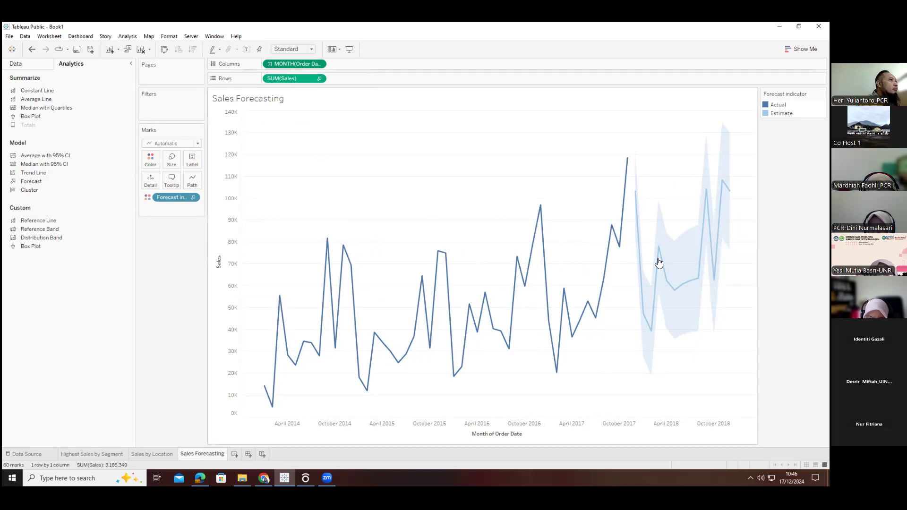
Set the forecast length to exactly 2 years in the forecast options
right_click(689, 255)
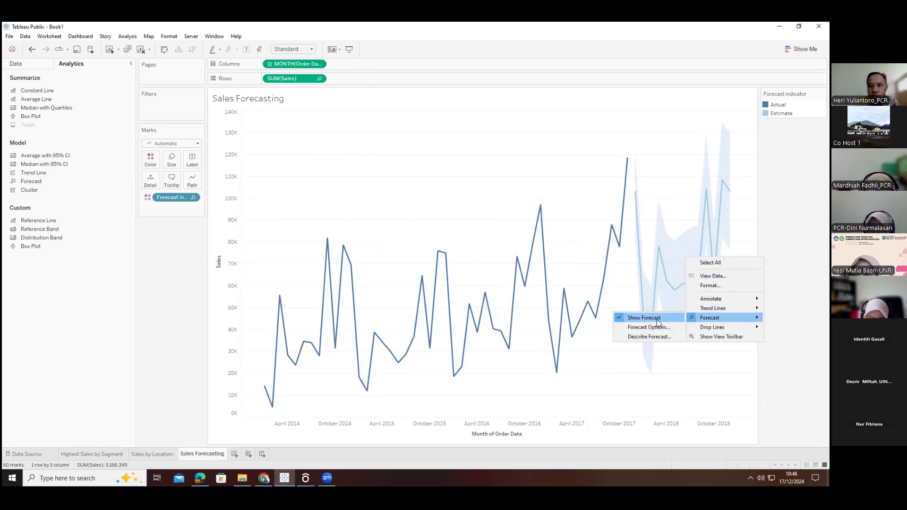
click(644, 326)
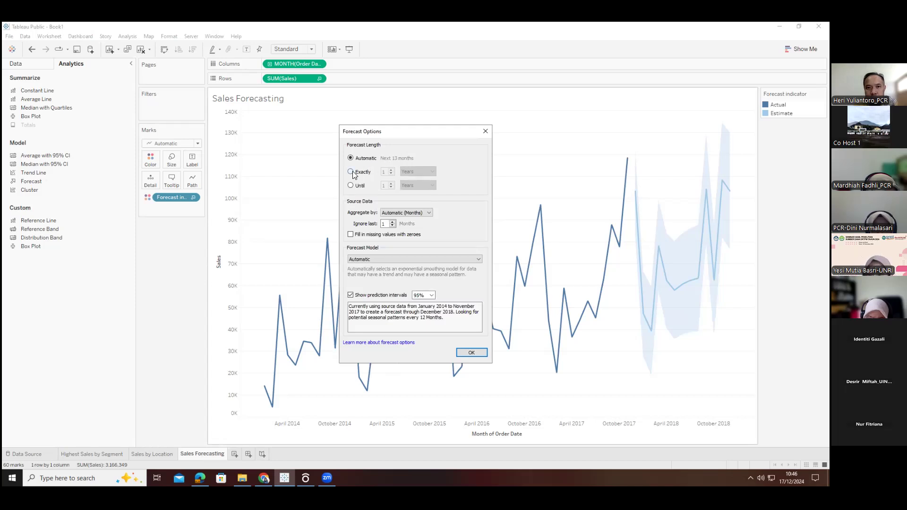
click(351, 171)
click(391, 170)
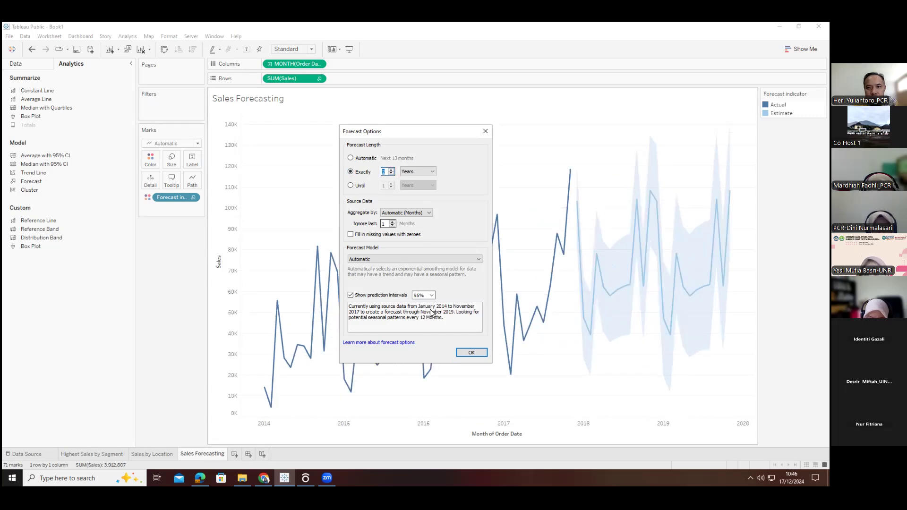
click(473, 352)
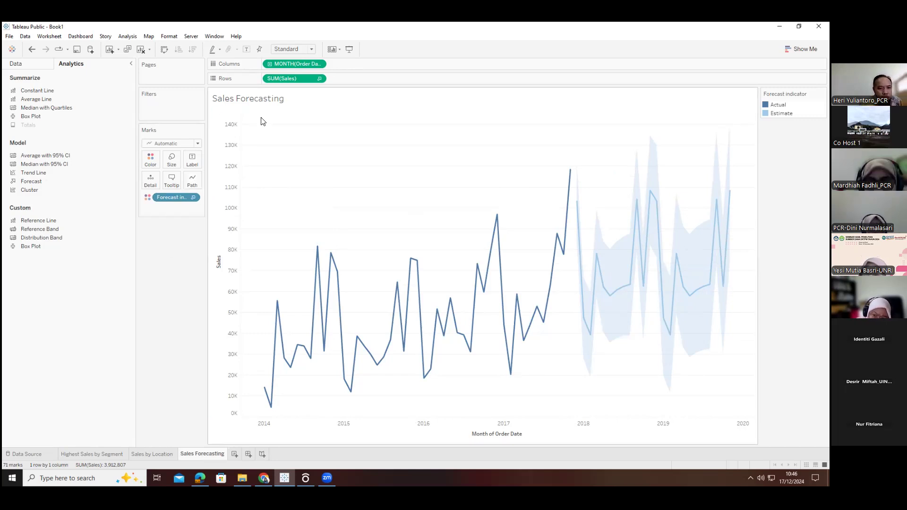
Clear the chart by removing the Forecast indicator, Sales and Order Date fields from the worksheet
drag(175, 198, 229, 171)
drag(288, 78, 174, 251)
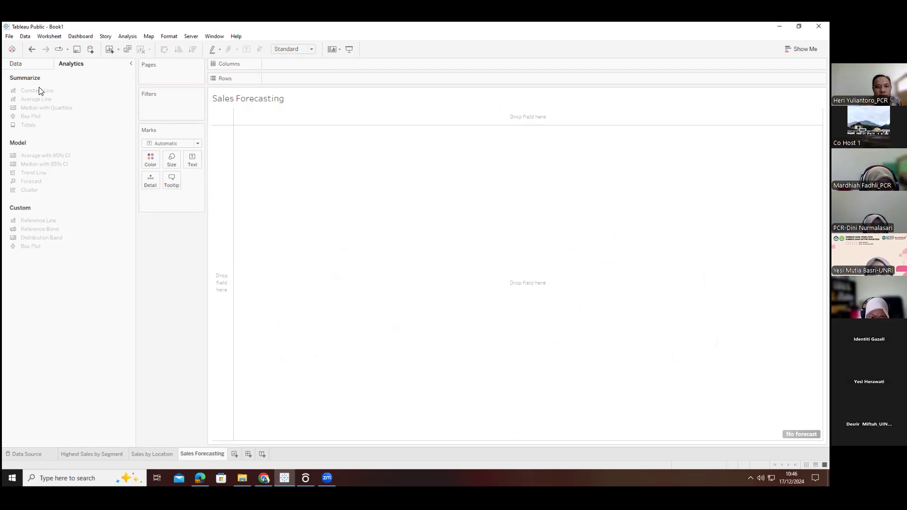
Rebuild the sales chart with Order Date on Columns as a continuous month and Sales on Rows
click(26, 65)
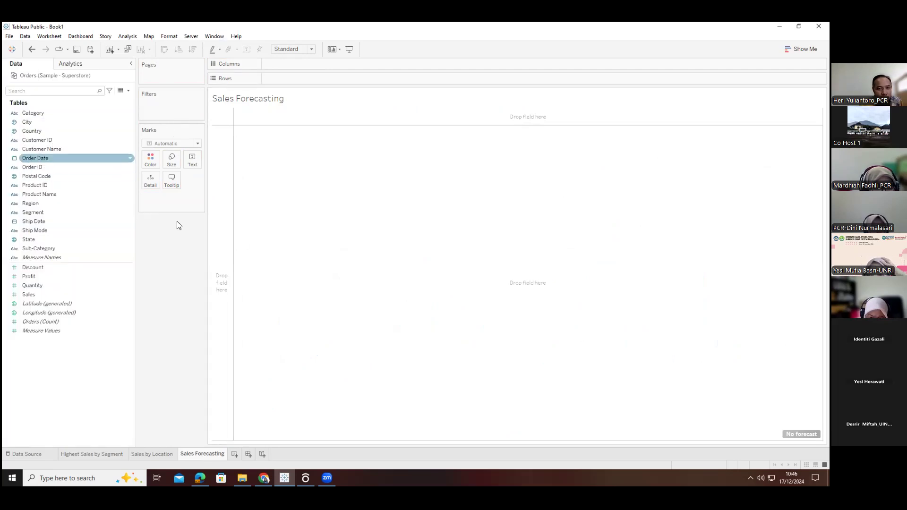
drag(33, 158, 268, 69)
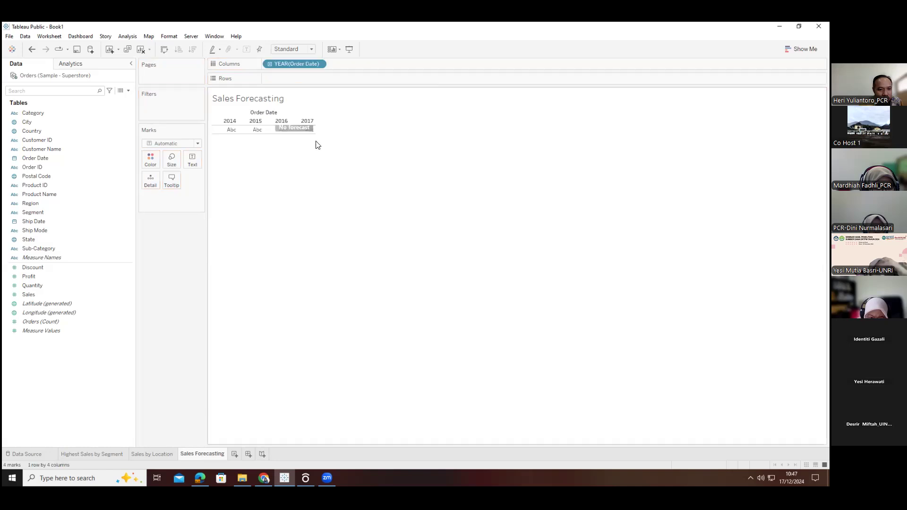
click(318, 64)
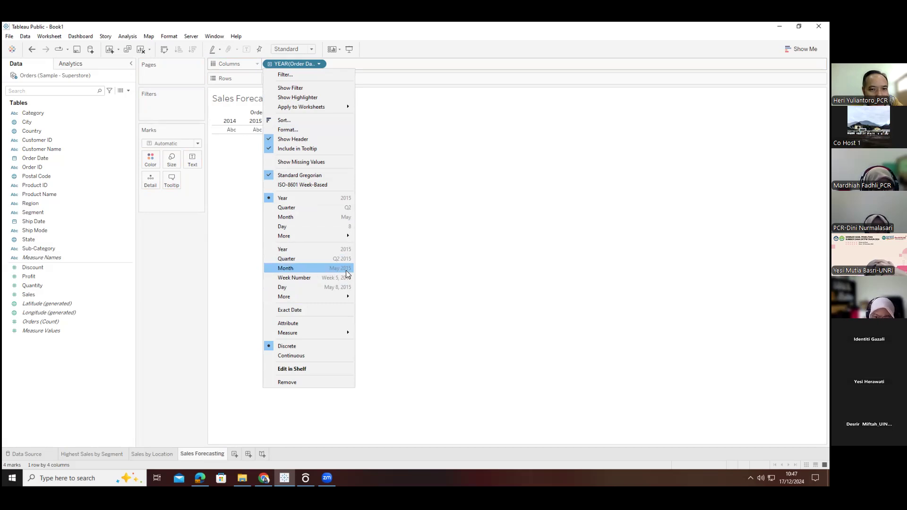
click(298, 268)
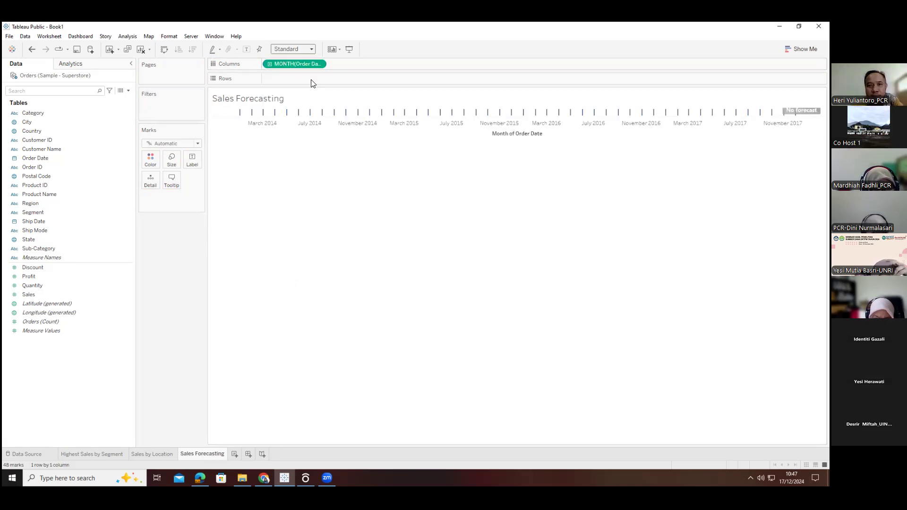
drag(22, 296, 293, 266)
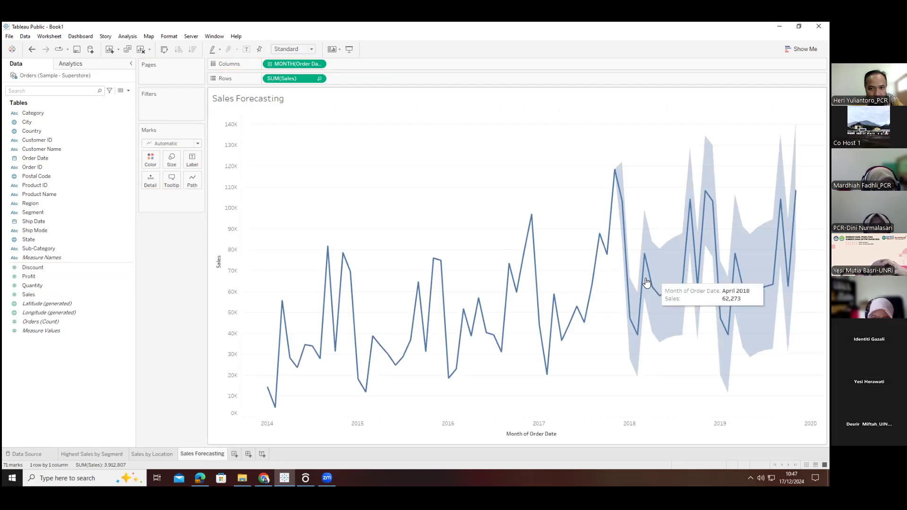
Turn off the existing forecast and add the Forecast model to the monthly sales line chart again
right_click(671, 260)
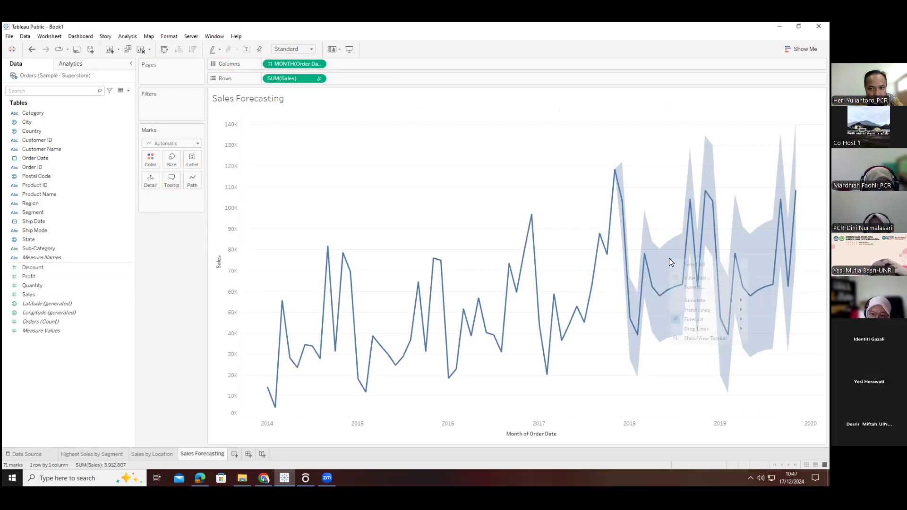
mouse_move(692, 322)
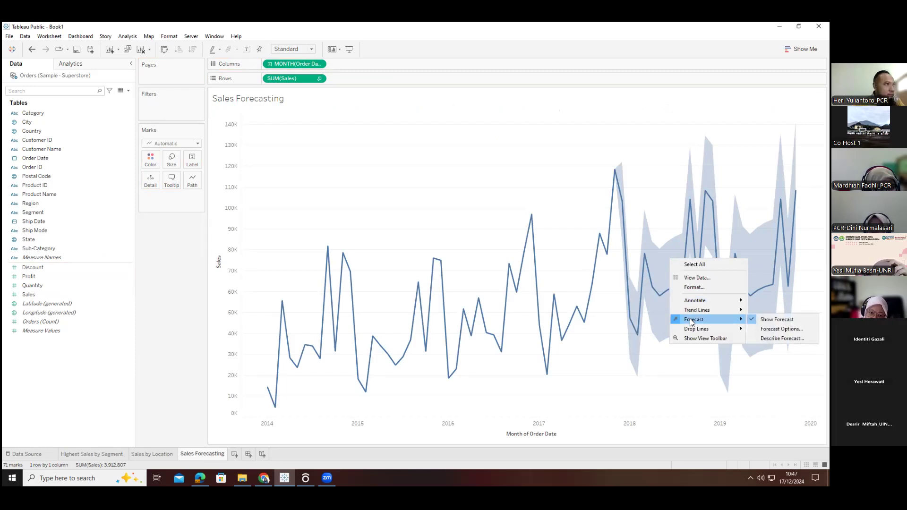
click(775, 319)
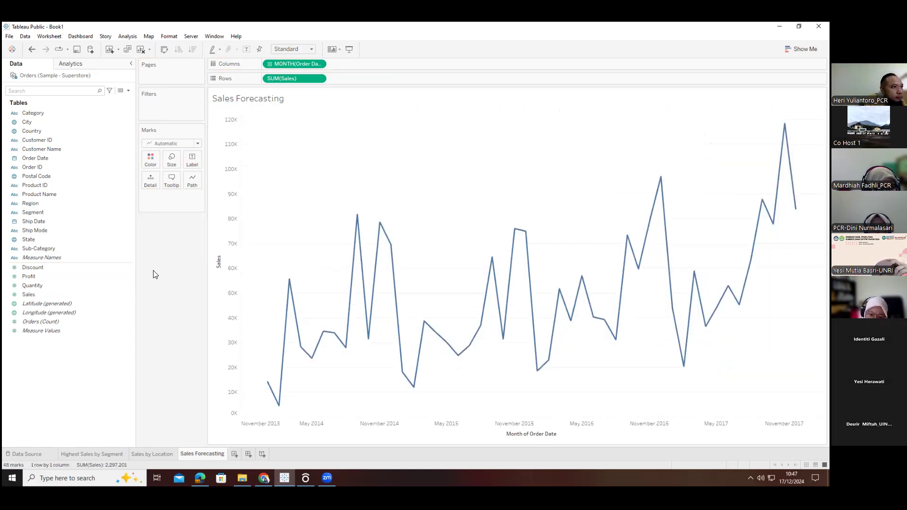
click(79, 65)
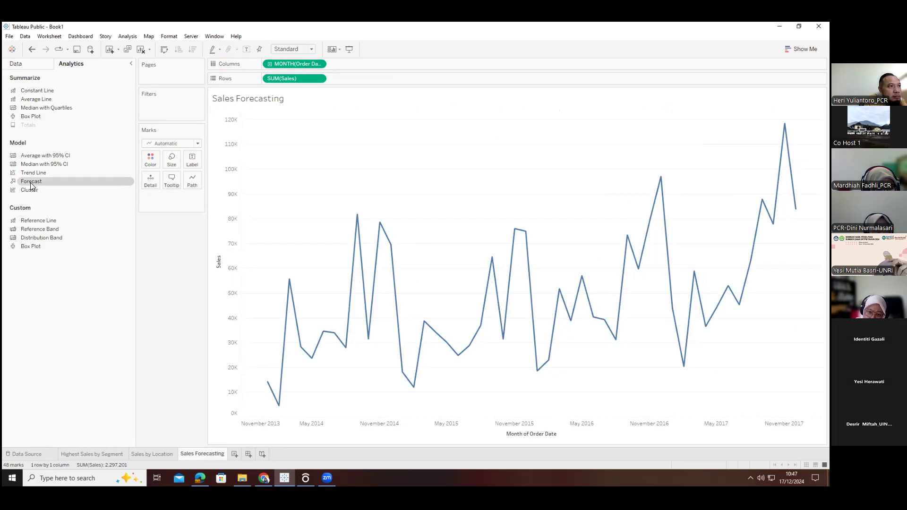
drag(30, 180, 294, 123)
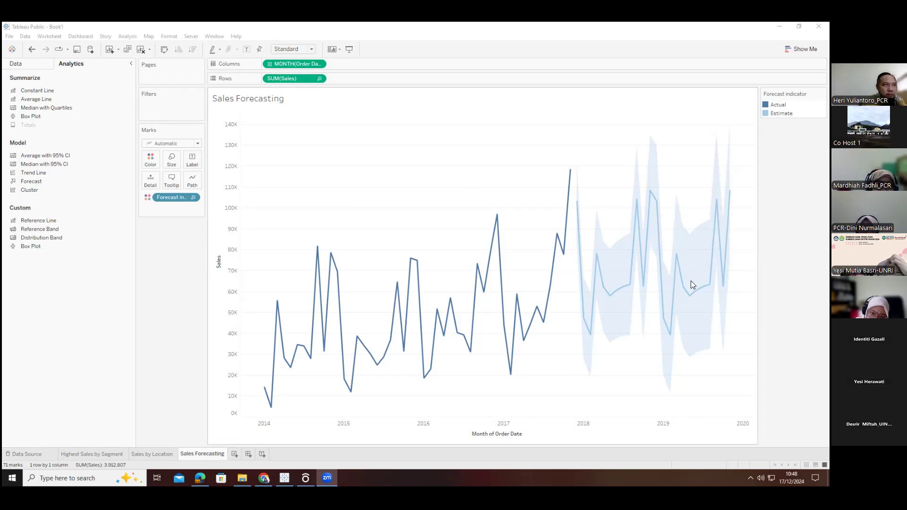
Try the automatic forecast length in the forecast options, and return it to exactly 2 years
right_click(685, 245)
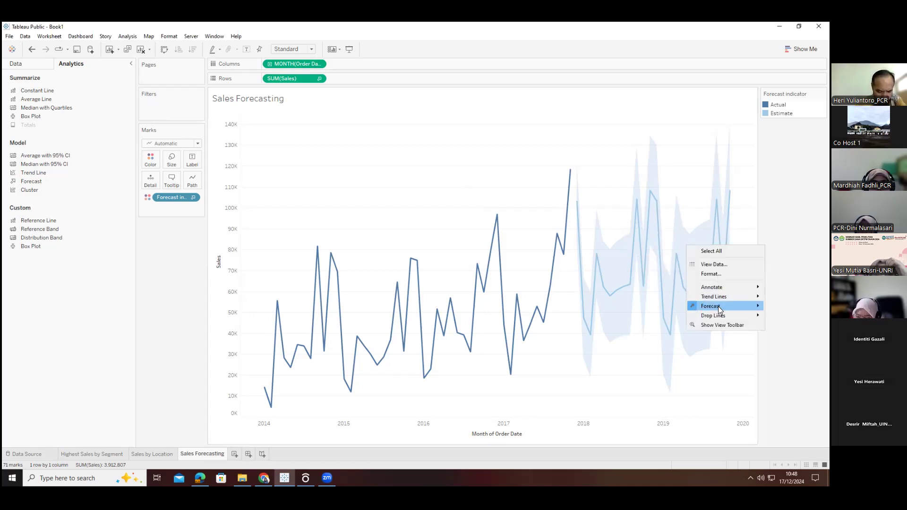
mouse_move(718, 306)
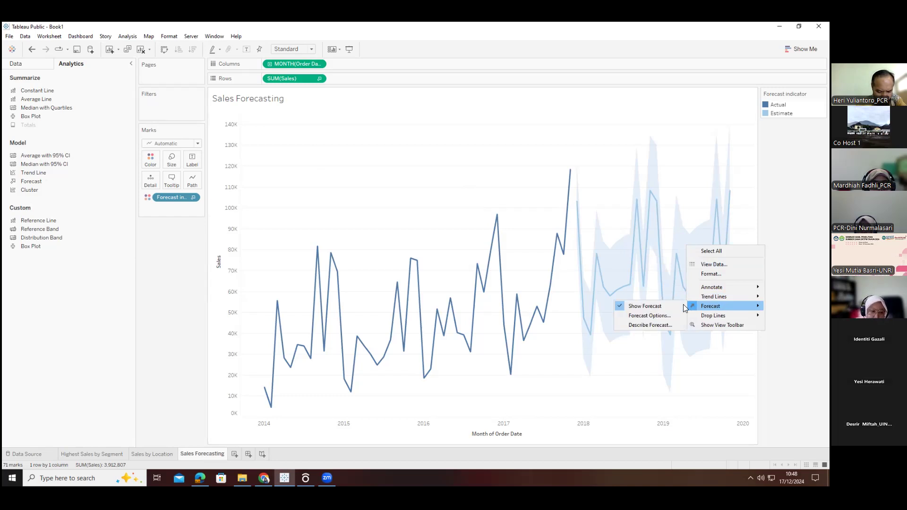
click(659, 315)
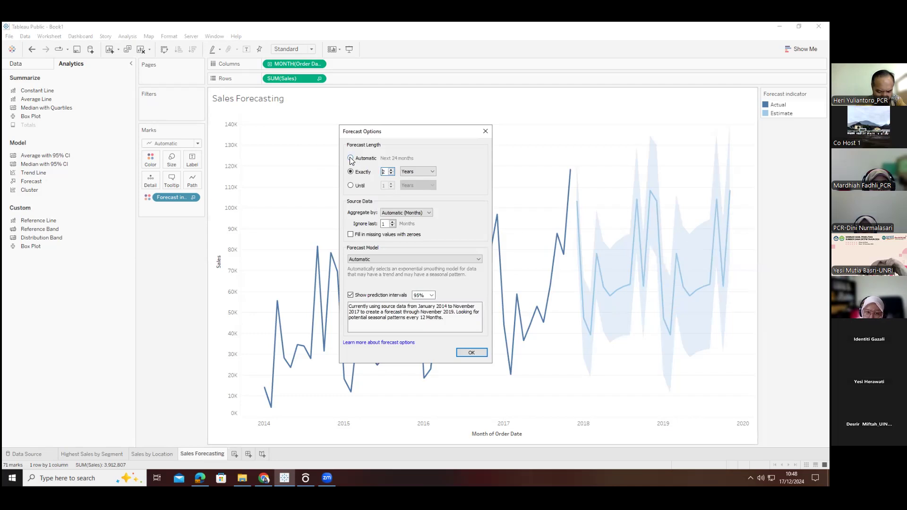
click(350, 158)
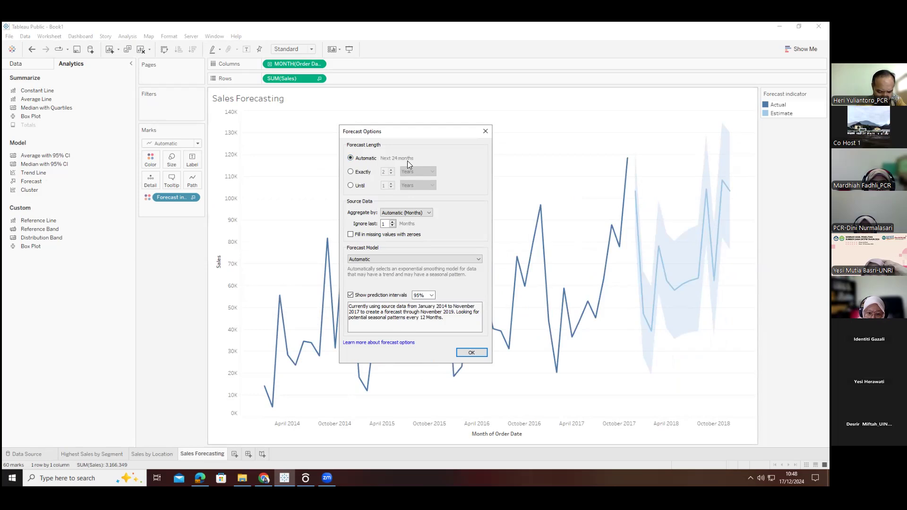
click(351, 172)
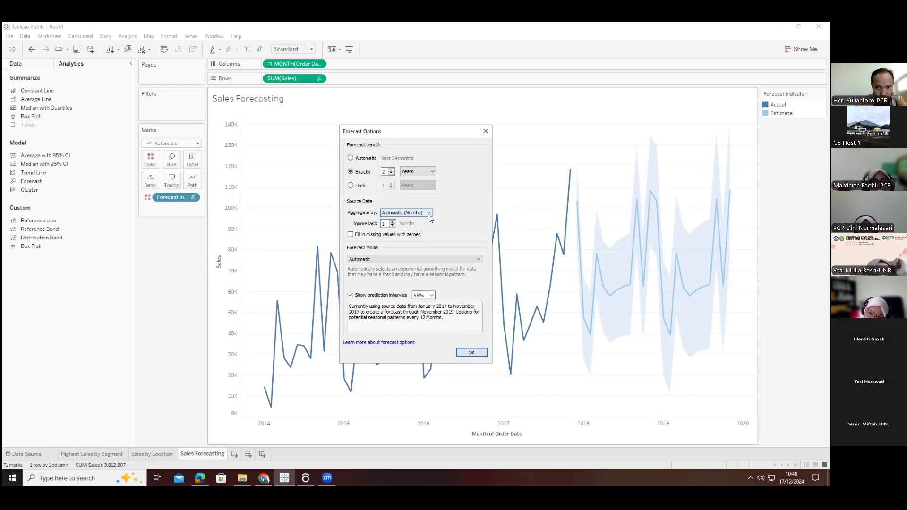
click(463, 354)
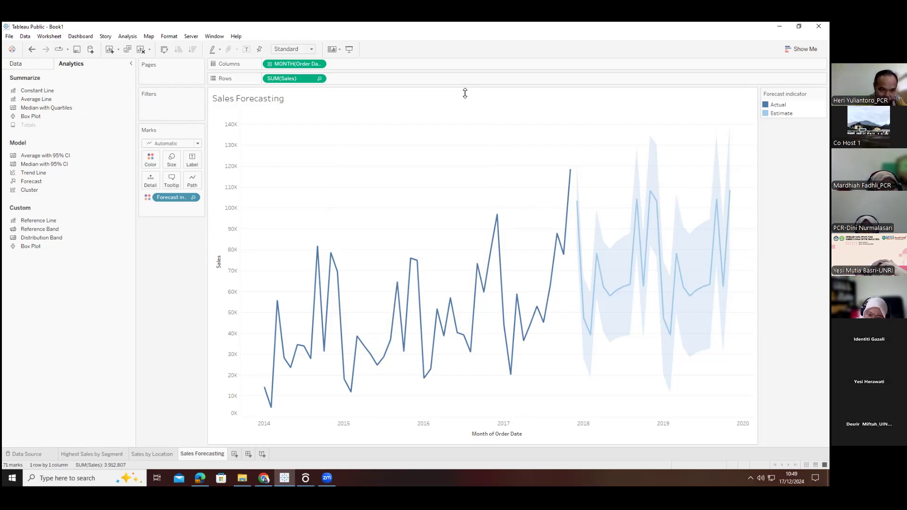
Label the marks of the forecast line chart with Sales
click(16, 64)
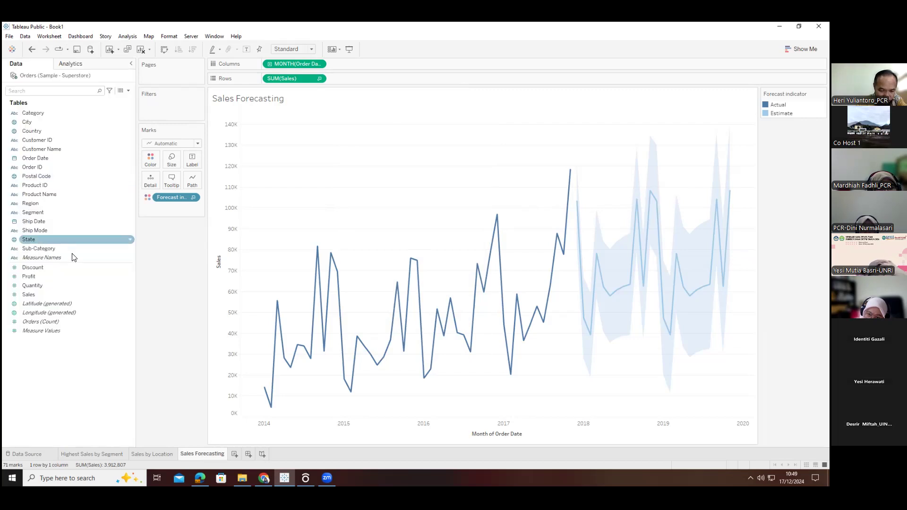
drag(37, 295, 194, 160)
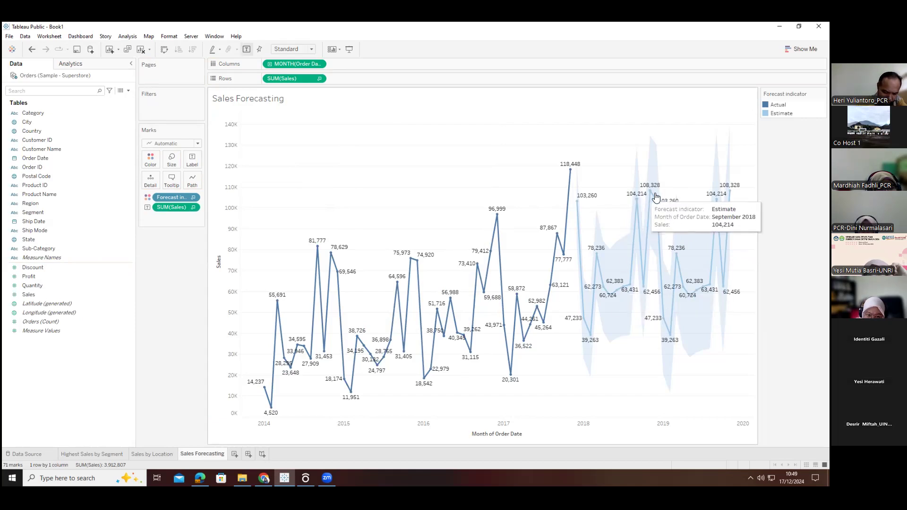
Try a dashed step line for the sales chart, and restore the solid linear line
click(192, 182)
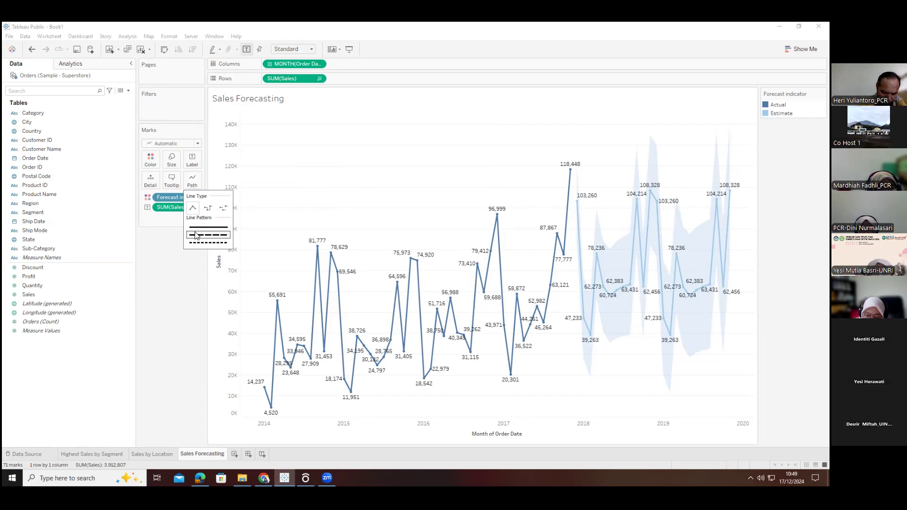
click(210, 208)
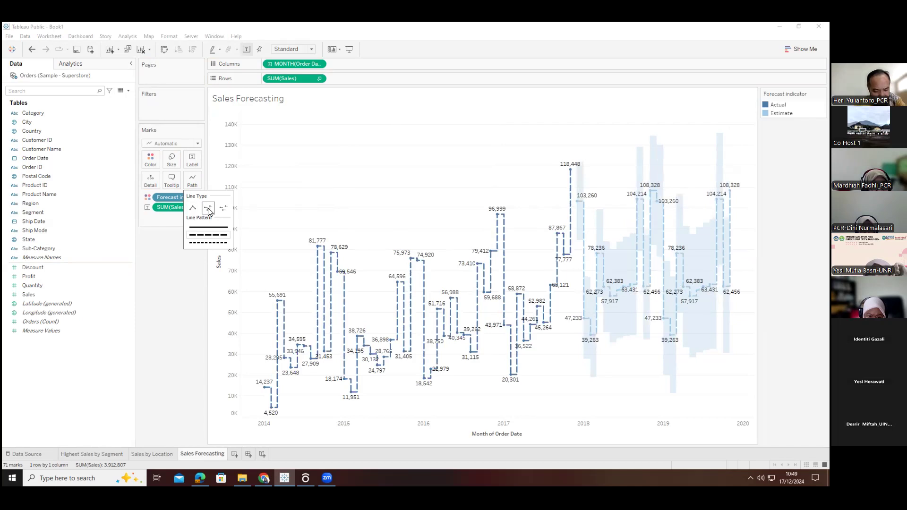
click(193, 208)
click(201, 225)
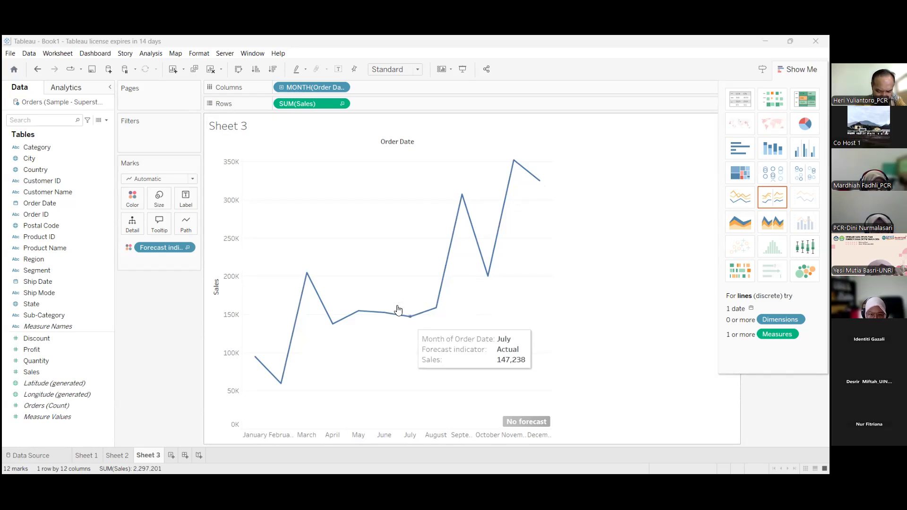
On Sheet 3 of the other Tableau workbook, change Order Date to a continuous month and label the marks with Sales
click(341, 88)
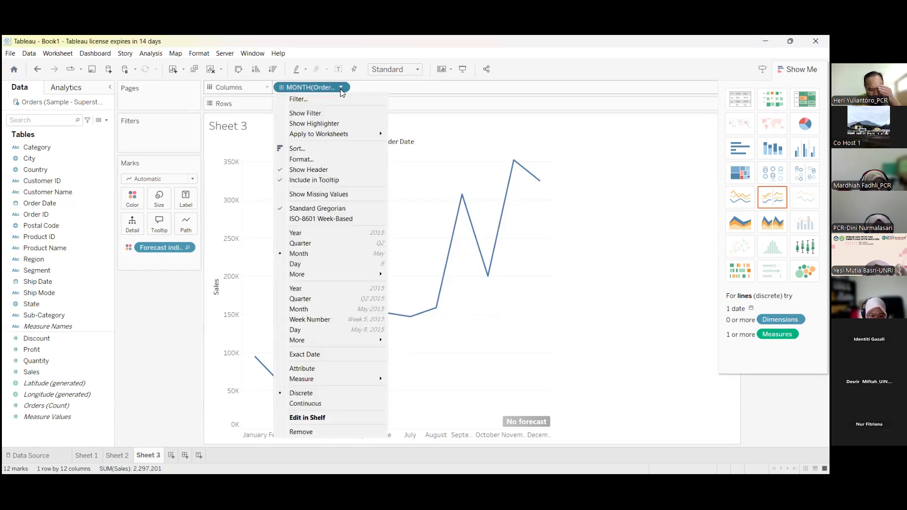
click(309, 310)
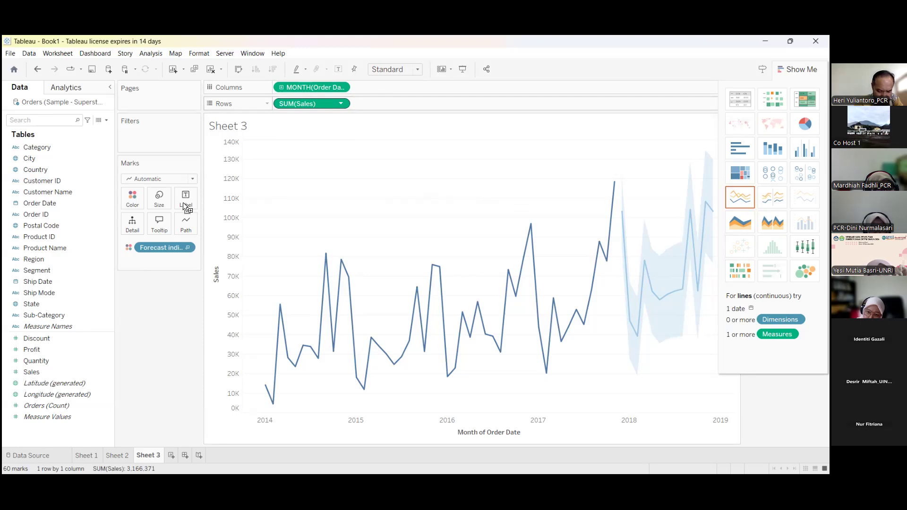
drag(184, 204, 185, 205)
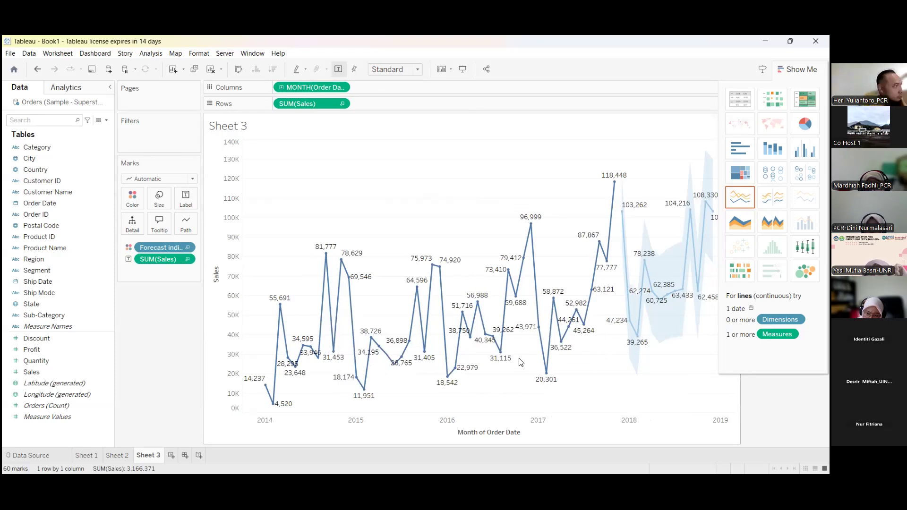
Set the forecast length on Sheet 3 to exactly 1 year in the forecast options
right_click(656, 321)
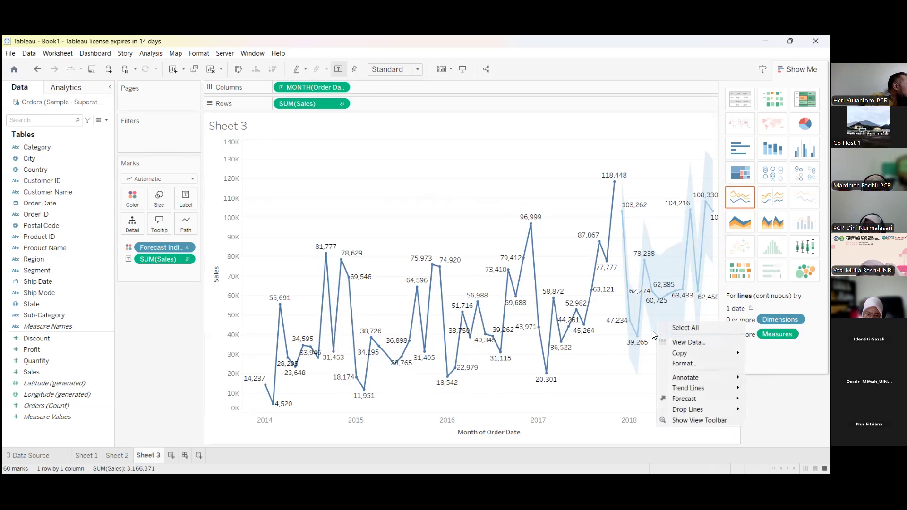
mouse_move(662, 399)
key(Right)
key(Down)
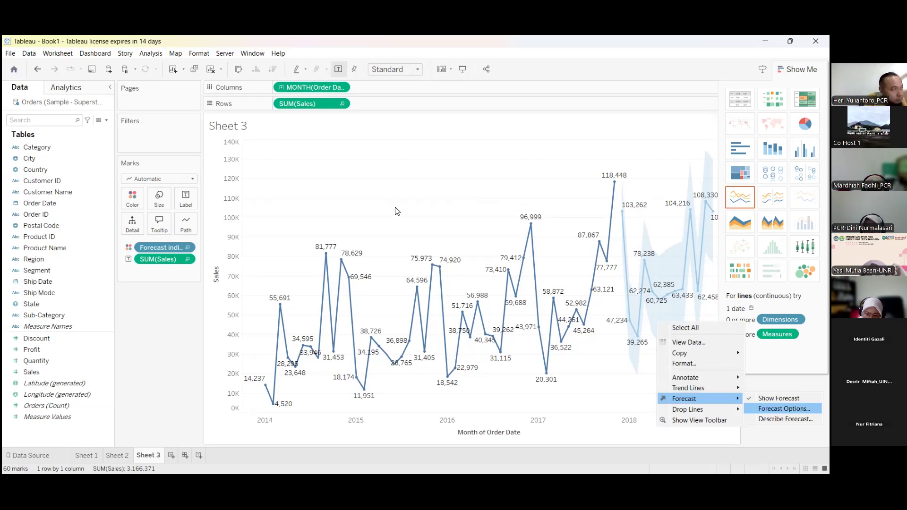
key(Return)
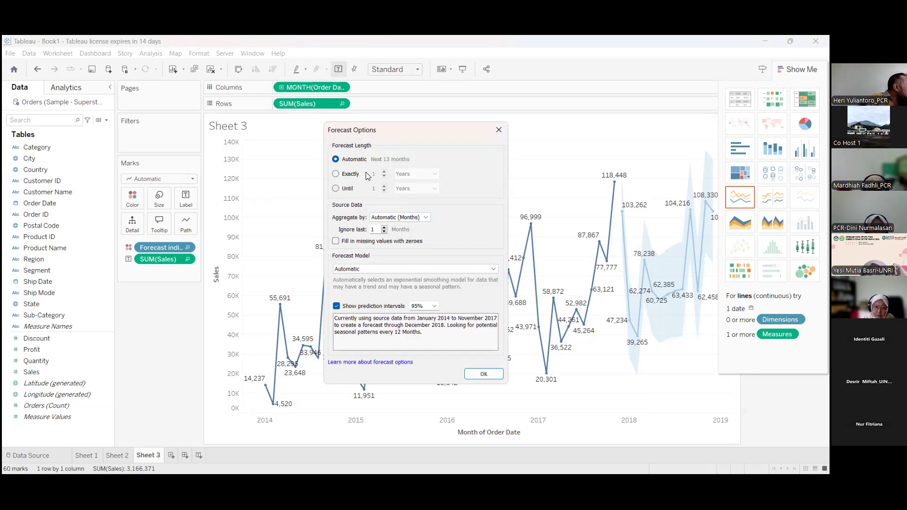
click(336, 174)
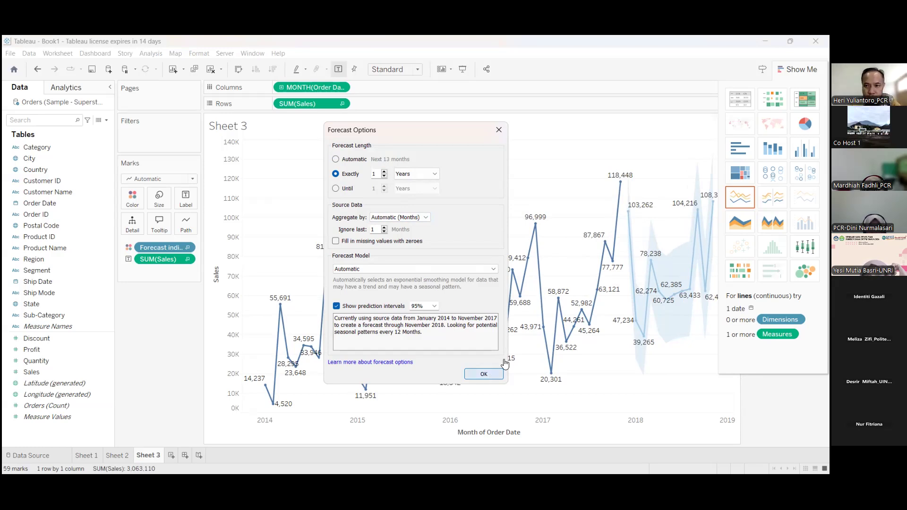
click(484, 375)
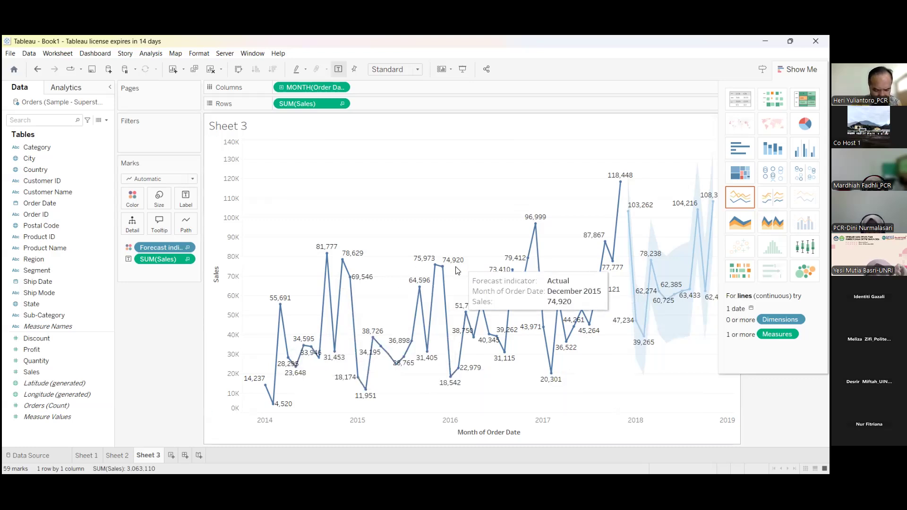
click(84, 373)
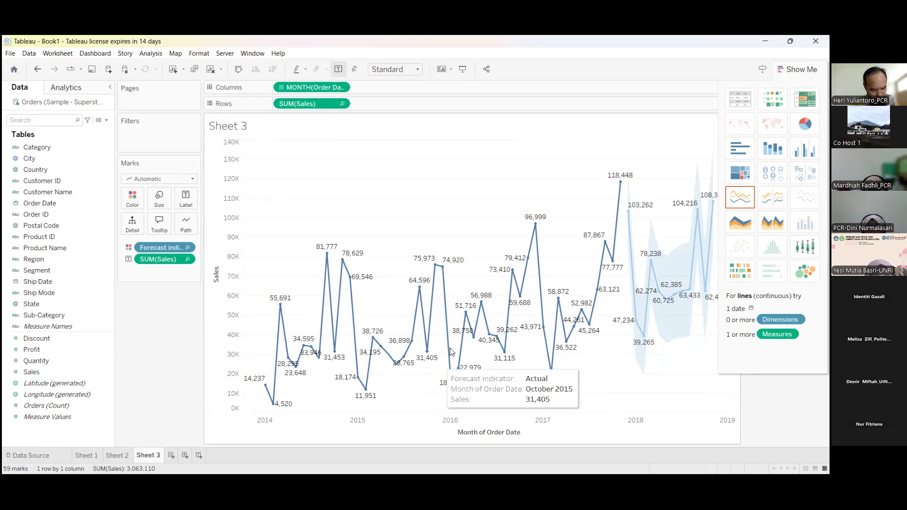
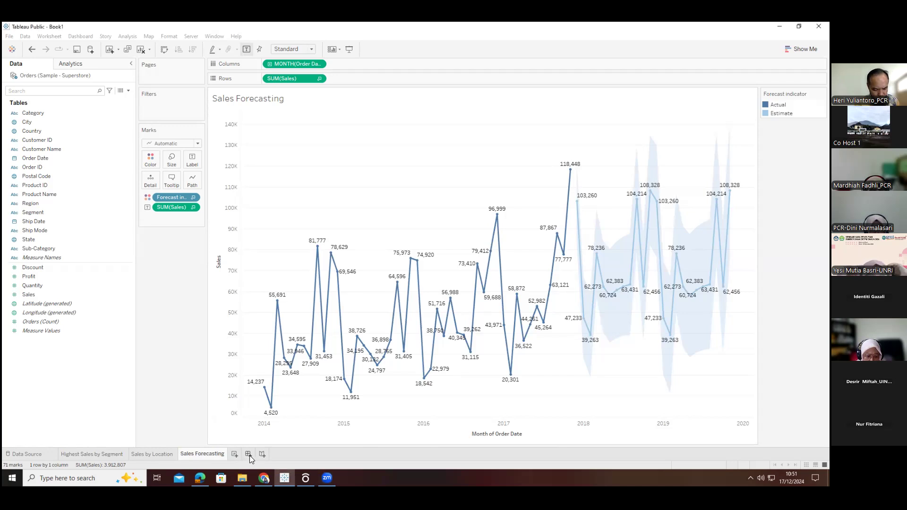
Create a new dashboard in the Tableau Public workbook containing the Sales Forecasting sheet
click(253, 455)
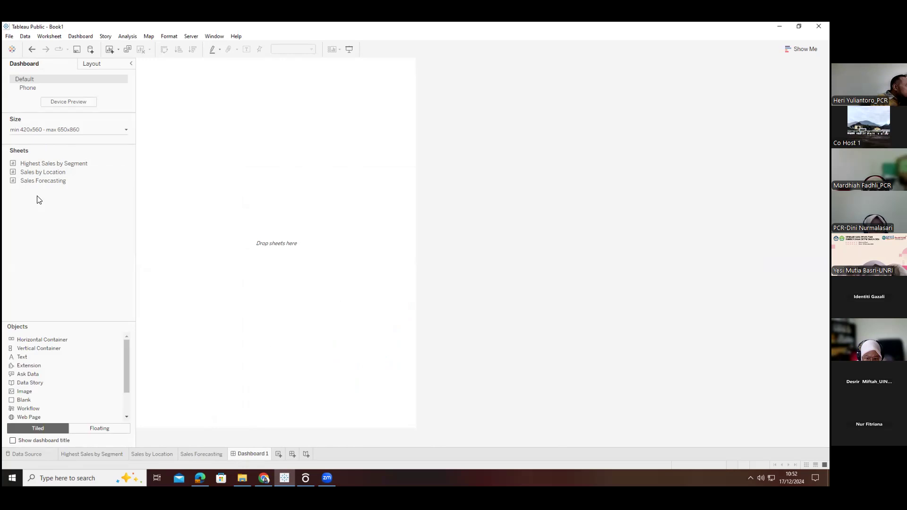
Try placing the Sales Forecasting sheet on the empty dashboard, and undo the placement
mouse_move(48, 182)
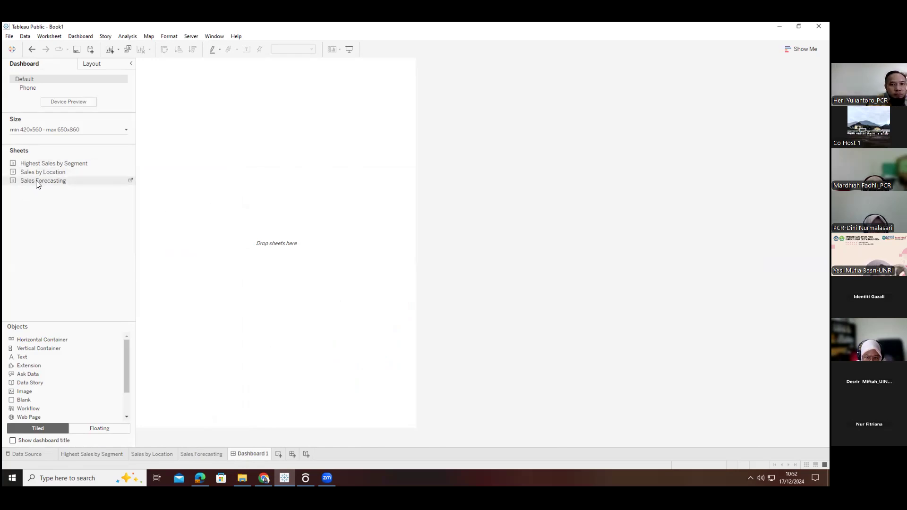
drag(204, 175, 321, 170)
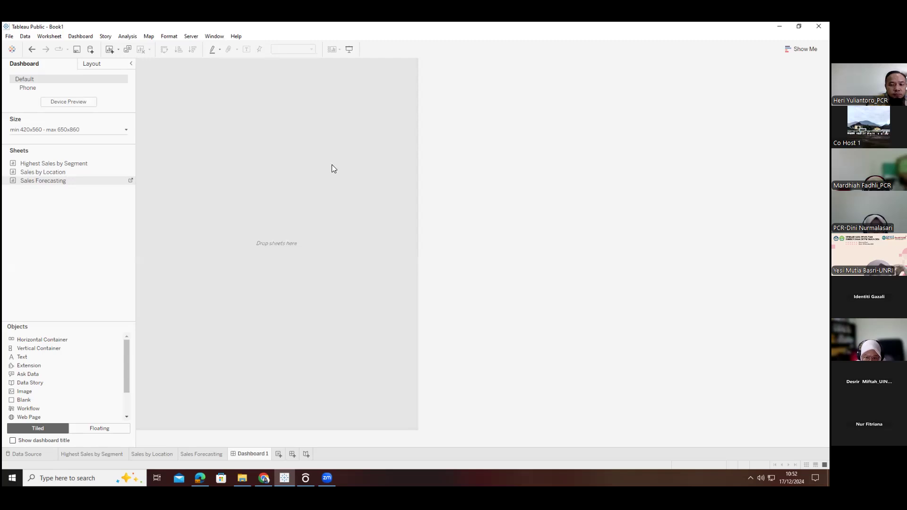
drag(361, 180, 366, 192)
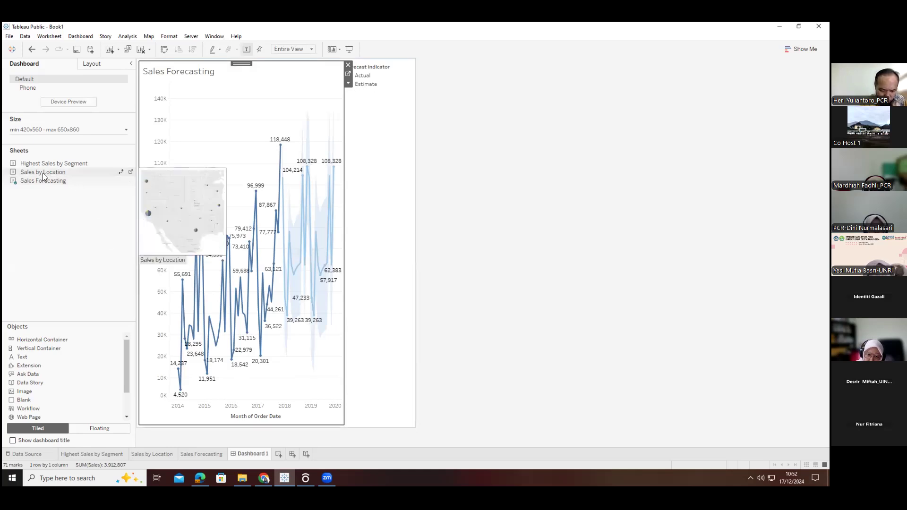
key(ctrl+z)
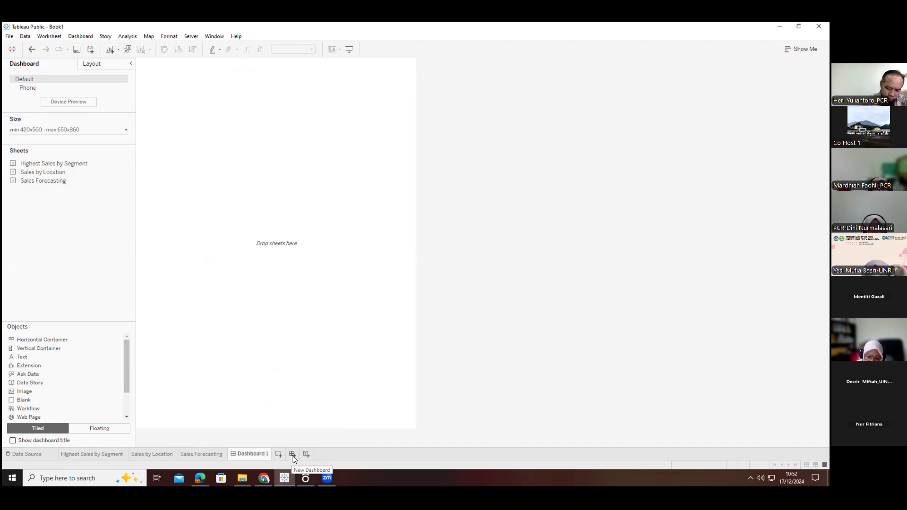
mouse_move(258, 457)
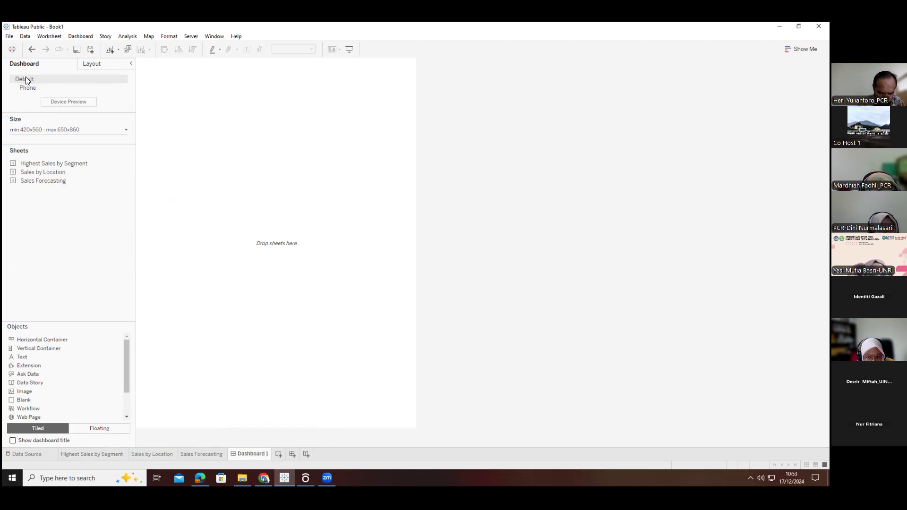
Preview the dashboard on devices, switch to its Phone layout, and close the device preview
click(67, 101)
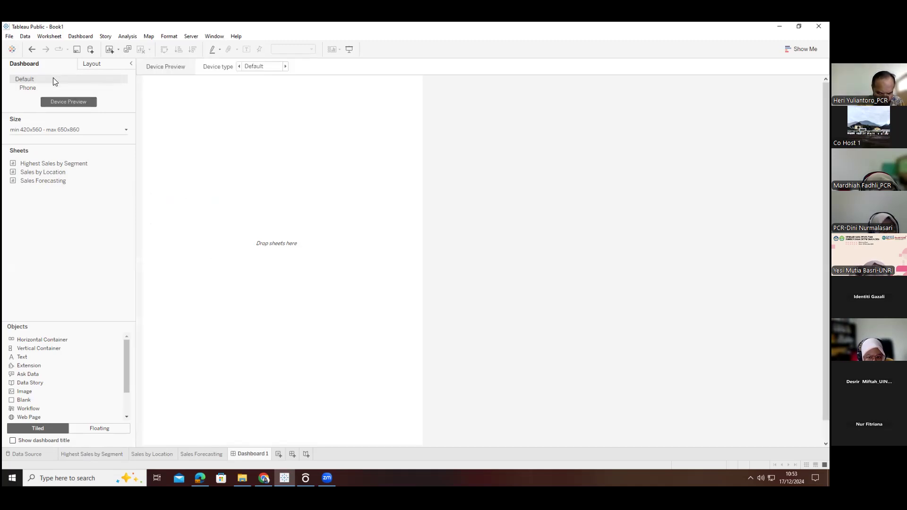
click(55, 88)
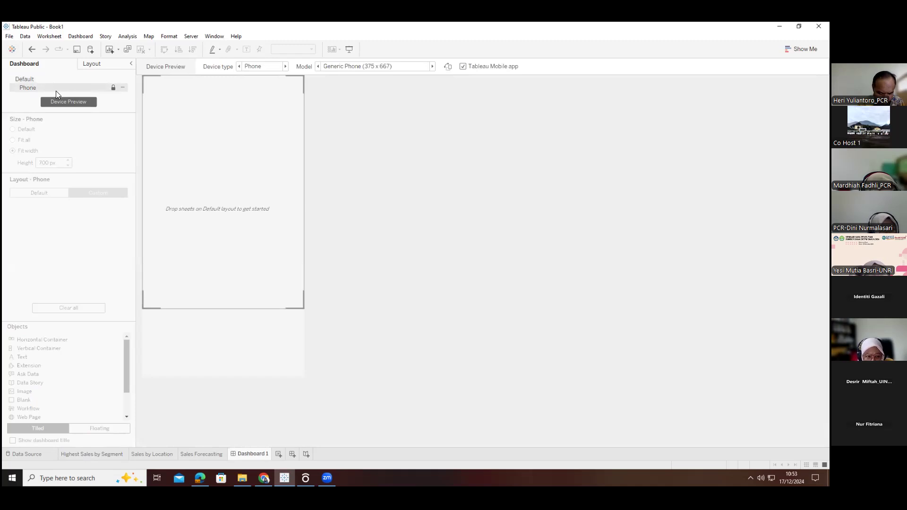
click(58, 102)
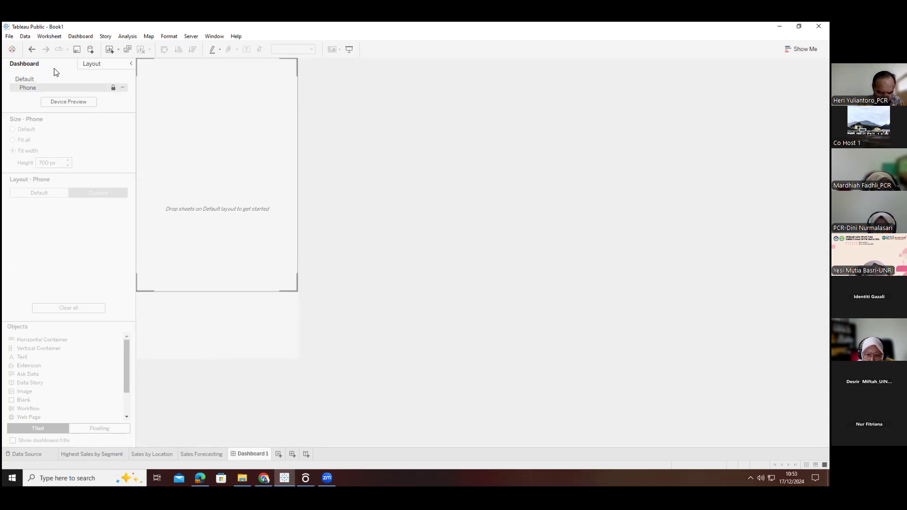
Go back to the dashboard's Default layout and compare it with the Phone layout in the device preview
key(ctrl+z)
key(ctrl+z)
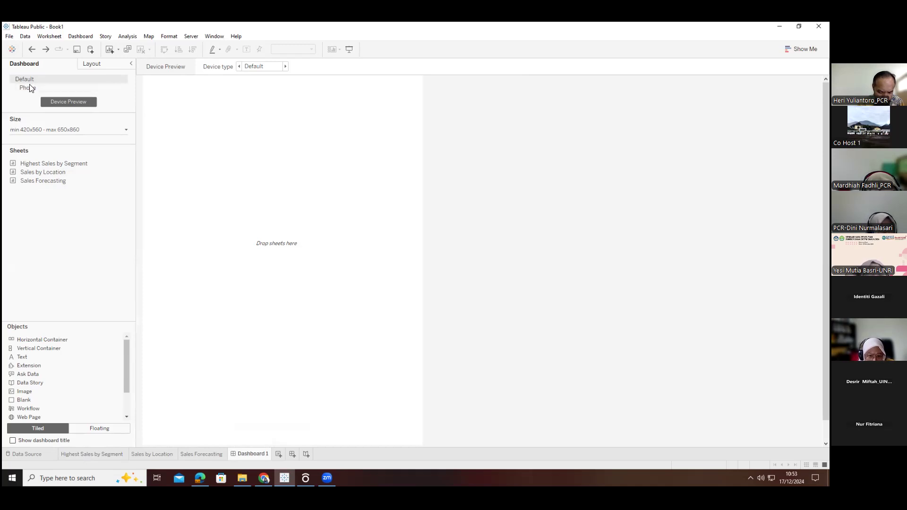
click(34, 133)
click(32, 134)
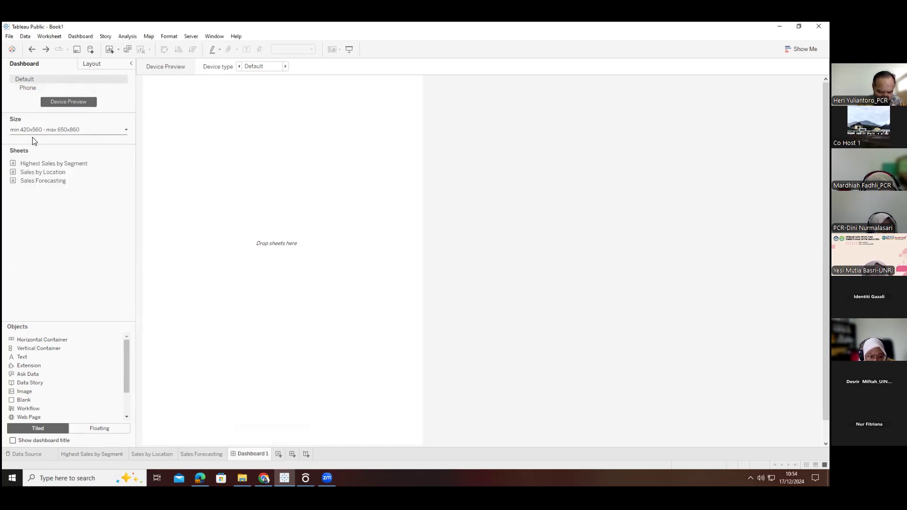
click(27, 88)
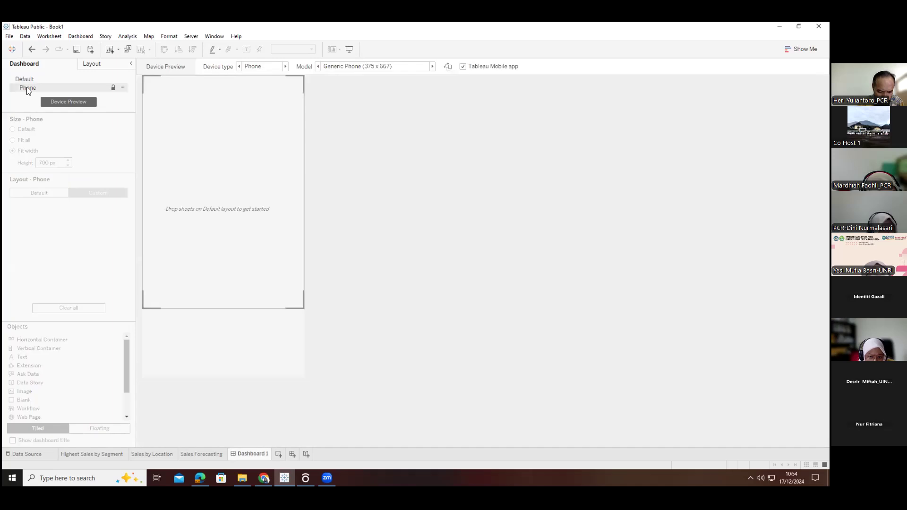
click(26, 81)
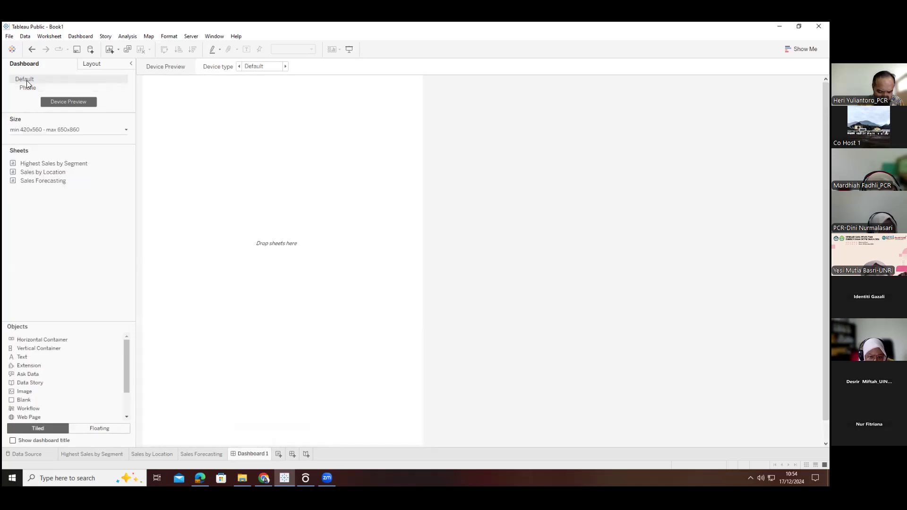
Try unlocking the Phone layout within the device preview, and undo the change
click(121, 89)
click(124, 89)
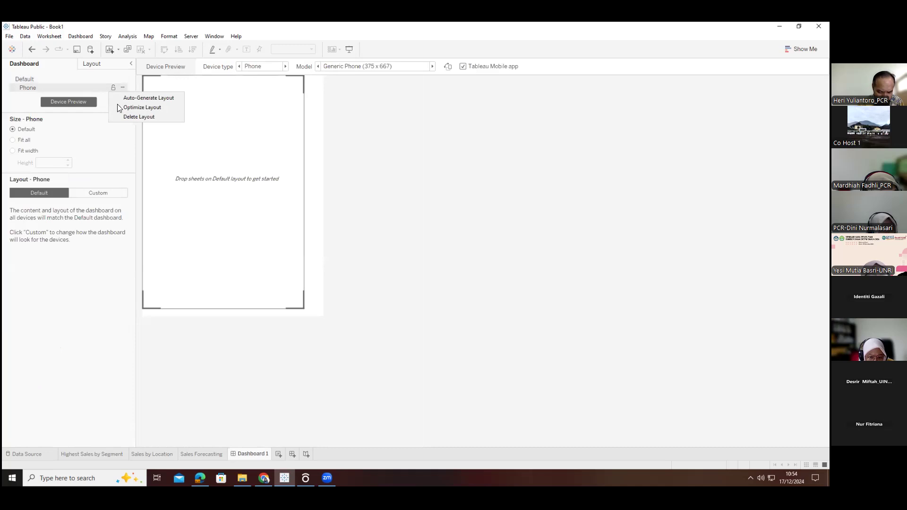
click(401, 294)
key(ctrl+z)
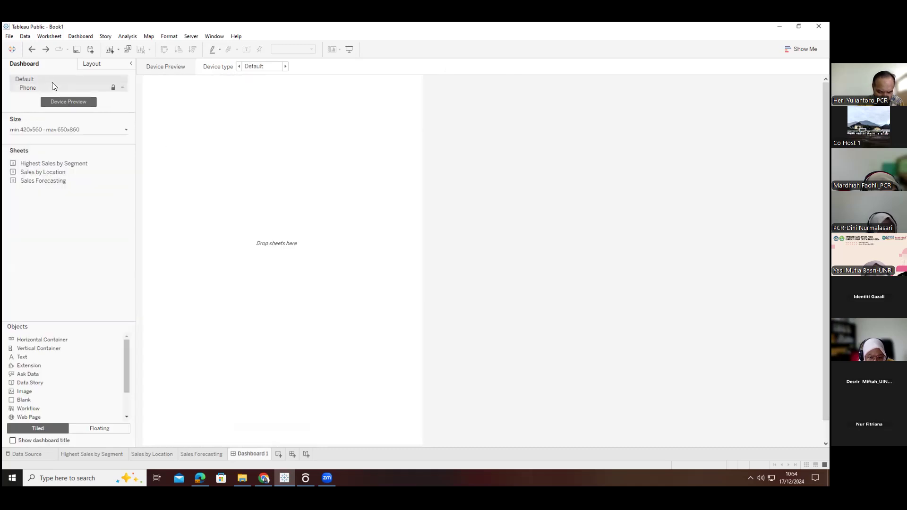
Check the dashboard's size range settings and turn off the device preview
click(29, 129)
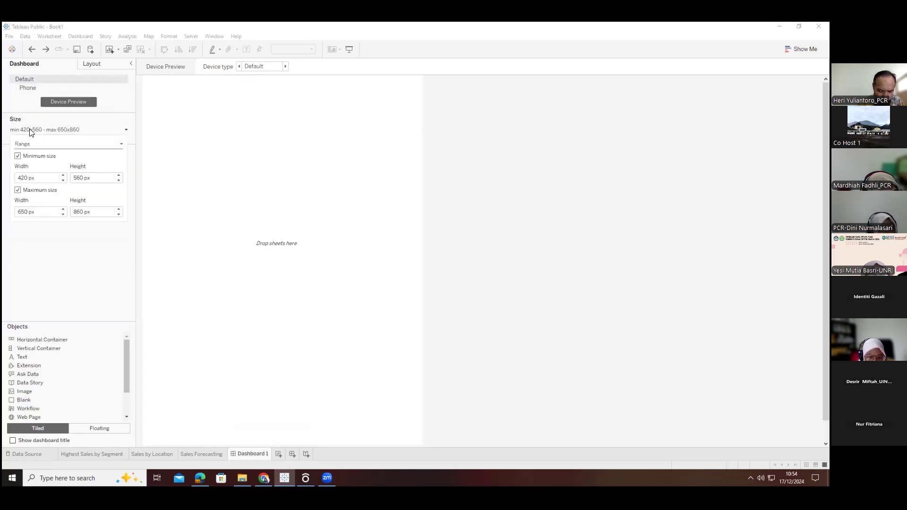
click(30, 131)
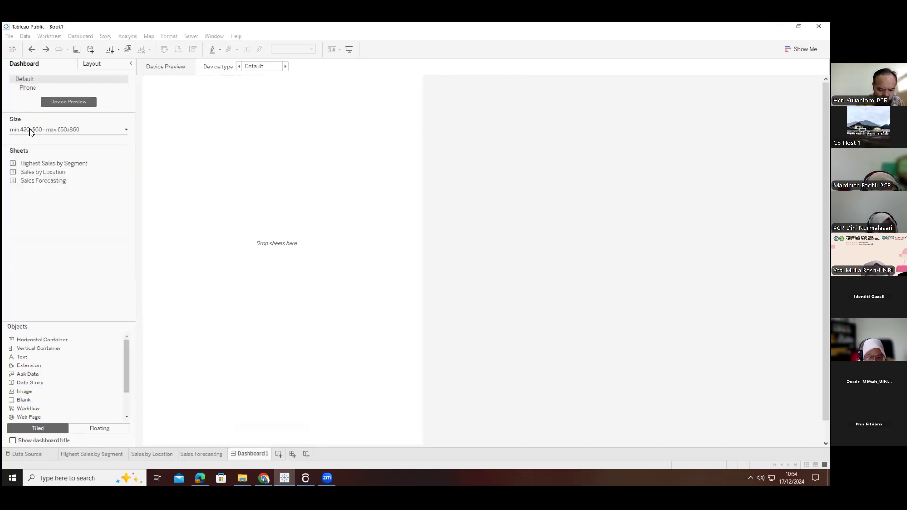
click(72, 102)
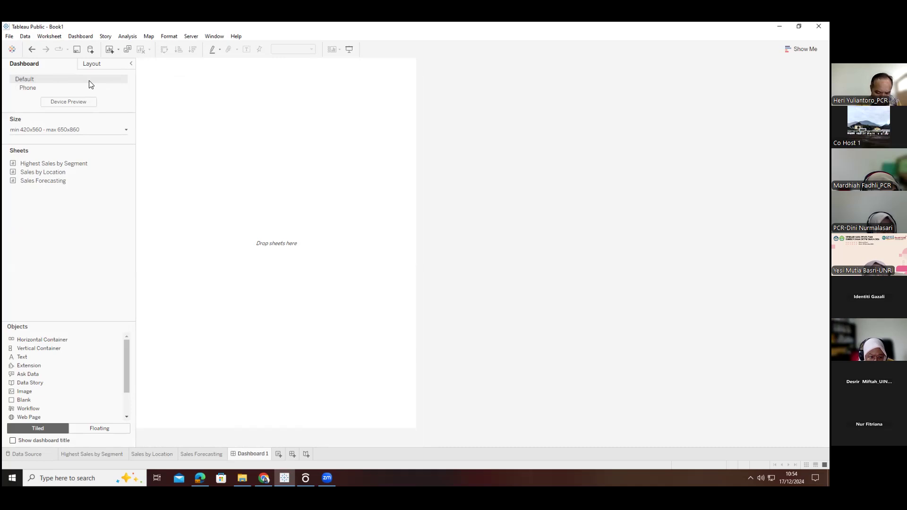
Try the Edit Layout option on the Phone layout, and undo it to return to the Default layout
click(122, 88)
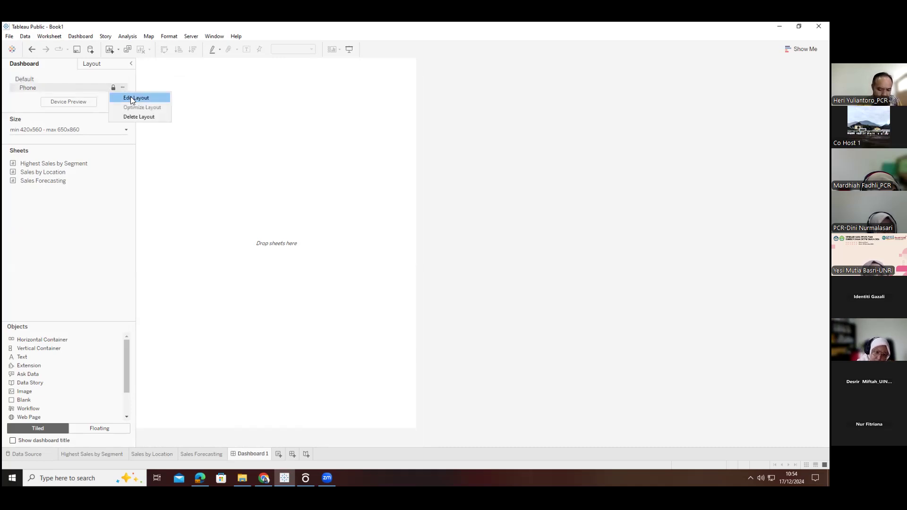
click(133, 98)
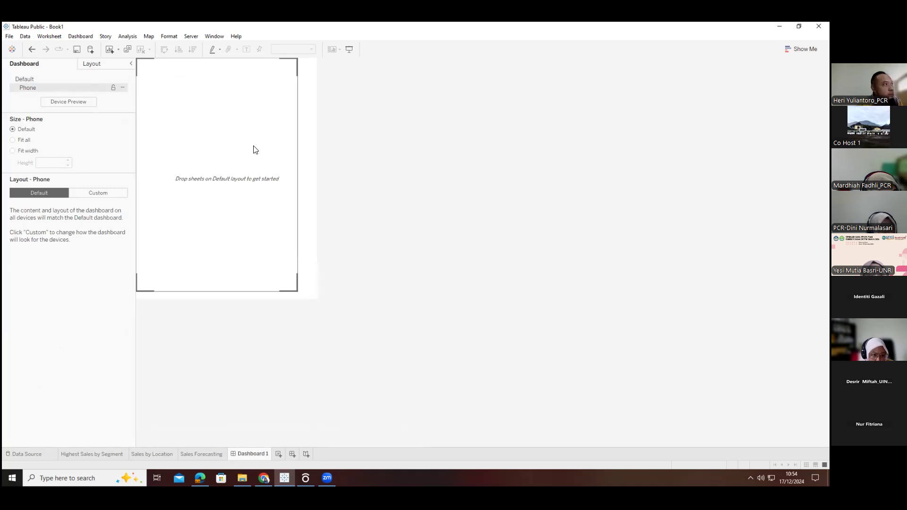
key(ctrl+z)
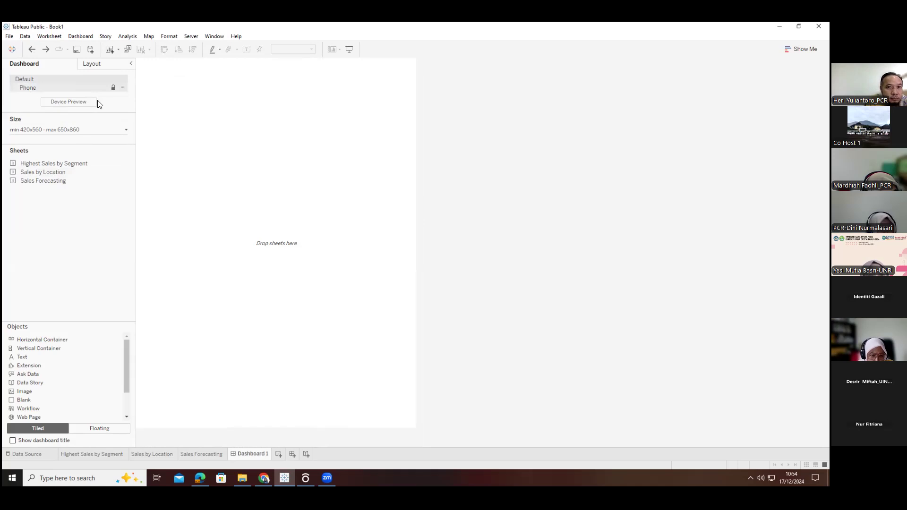
click(30, 131)
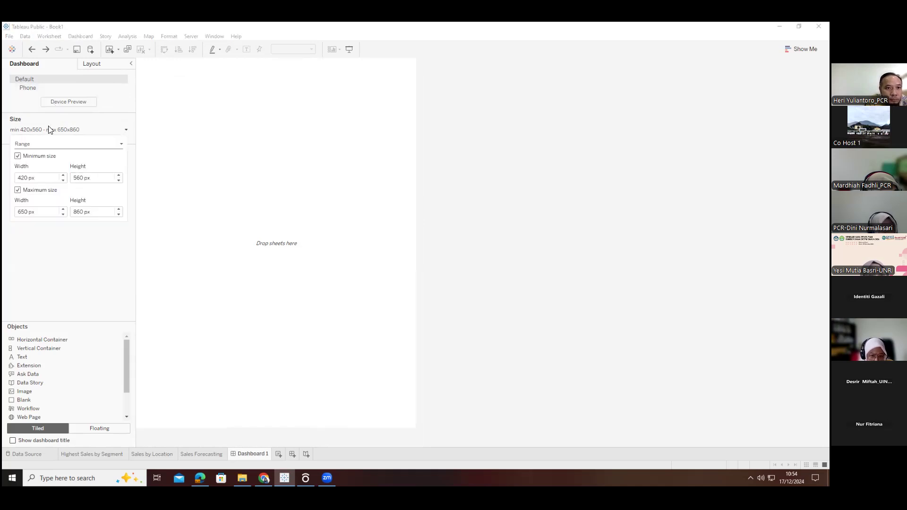
click(124, 105)
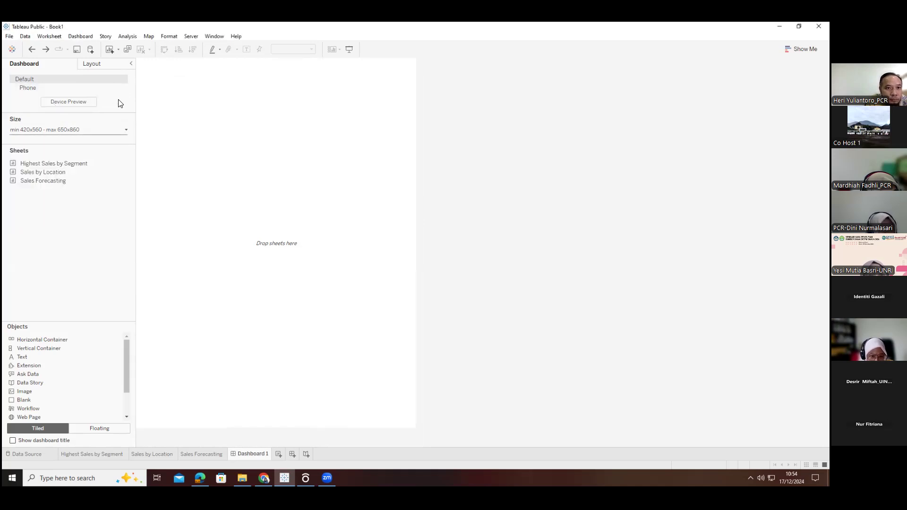
Add two blank worksheets and a second dashboard to the workbook
click(281, 455)
click(305, 454)
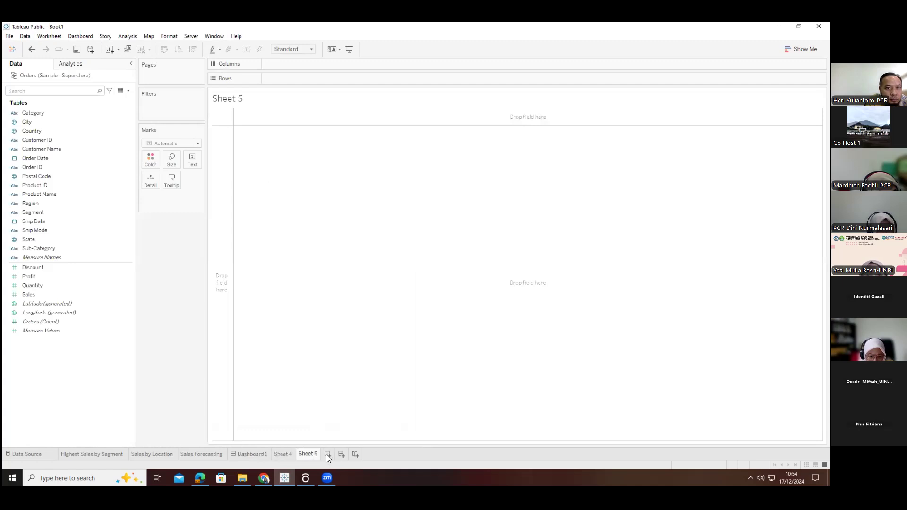
click(342, 454)
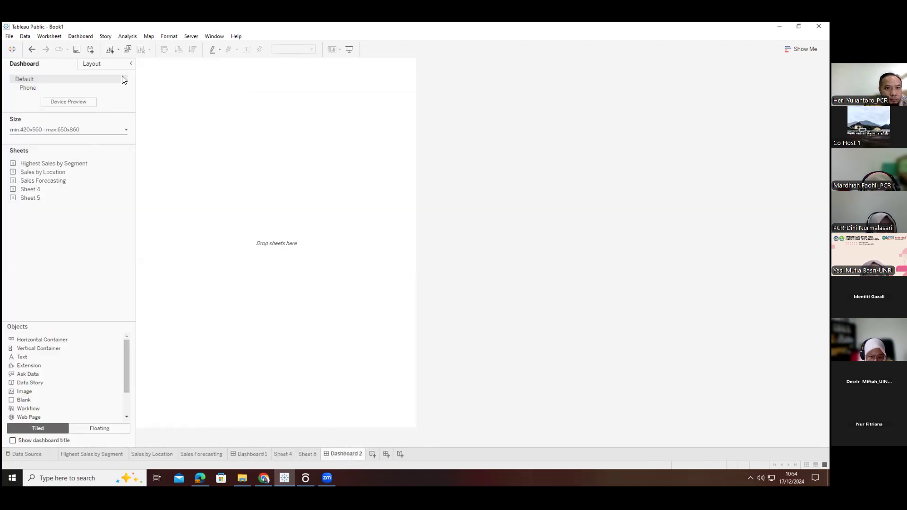
click(92, 63)
click(37, 67)
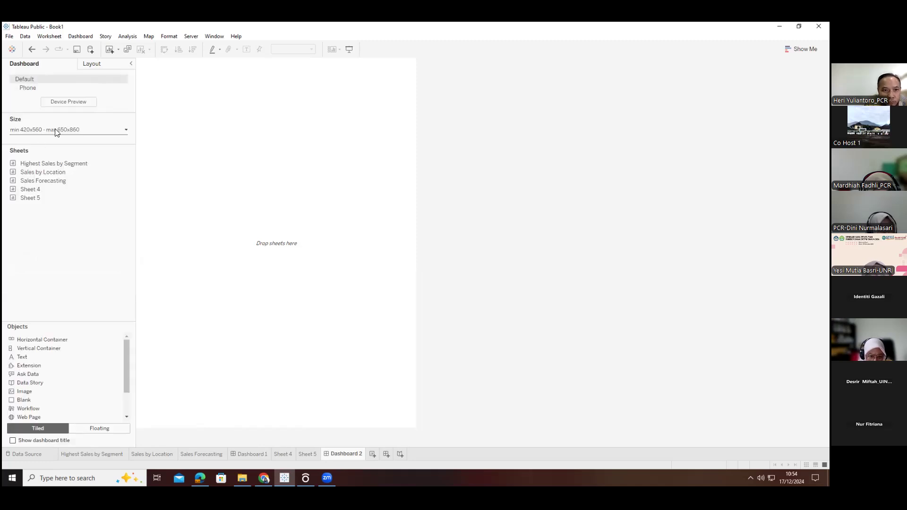
Delete the blank worksheets Sheet 5 and Sheet 4 from the workbook
right_click(311, 452)
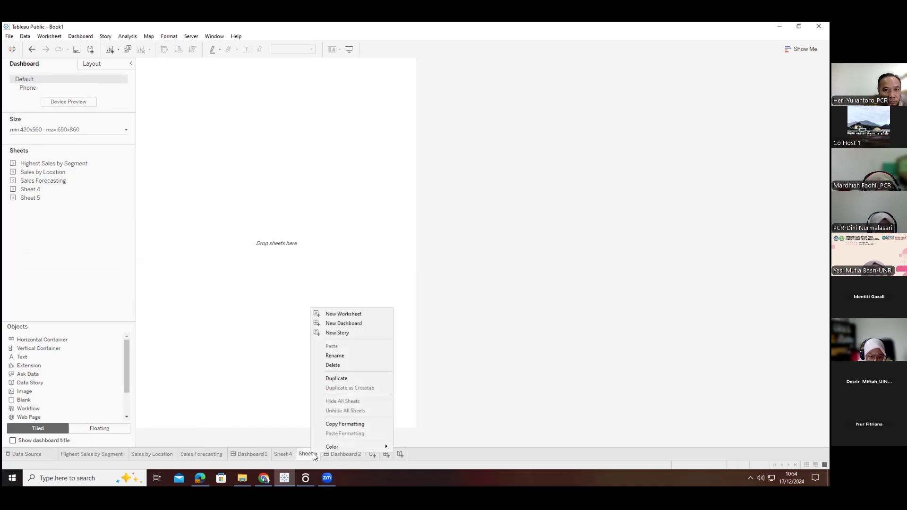
click(336, 366)
click(287, 454)
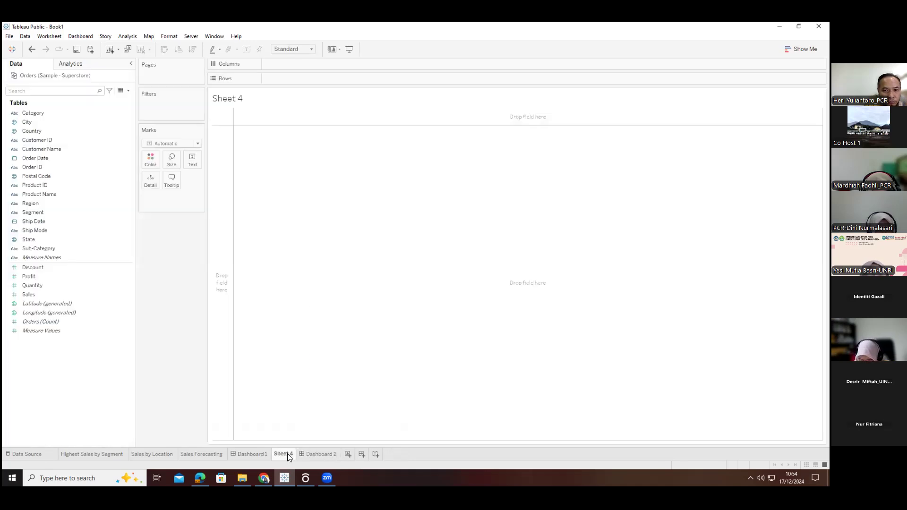
right_click(288, 454)
click(318, 363)
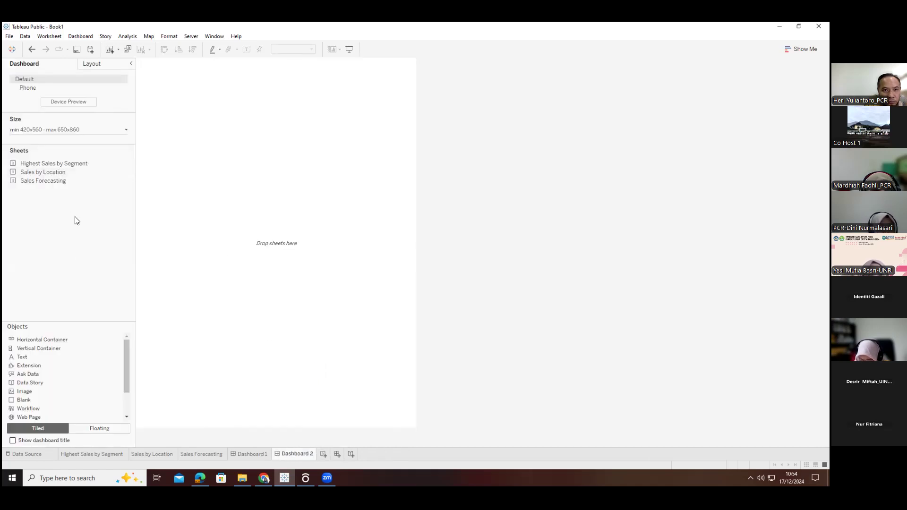
Place Sales Forecasting on Dashboard 2, with Sales by Location below it and Highest Sales by Segment beside the map
mouse_move(42, 182)
drag(34, 180, 234, 189)
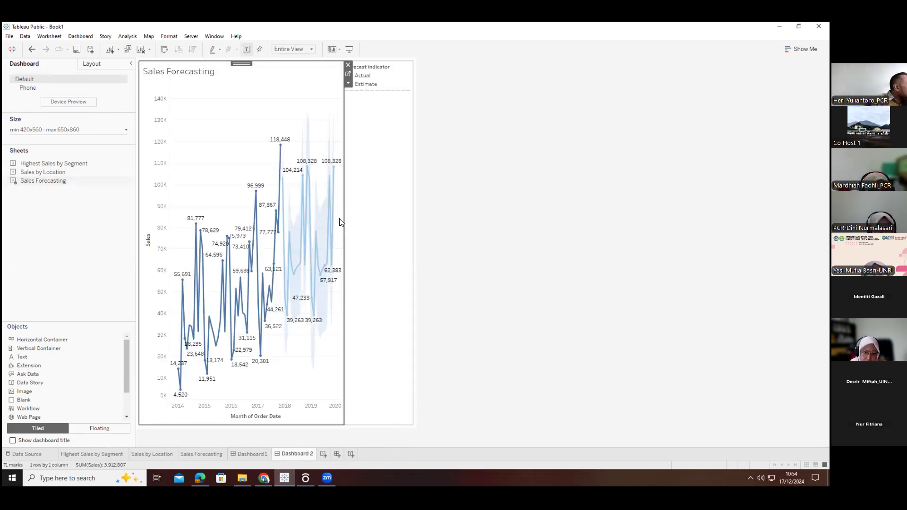
mouse_move(79, 183)
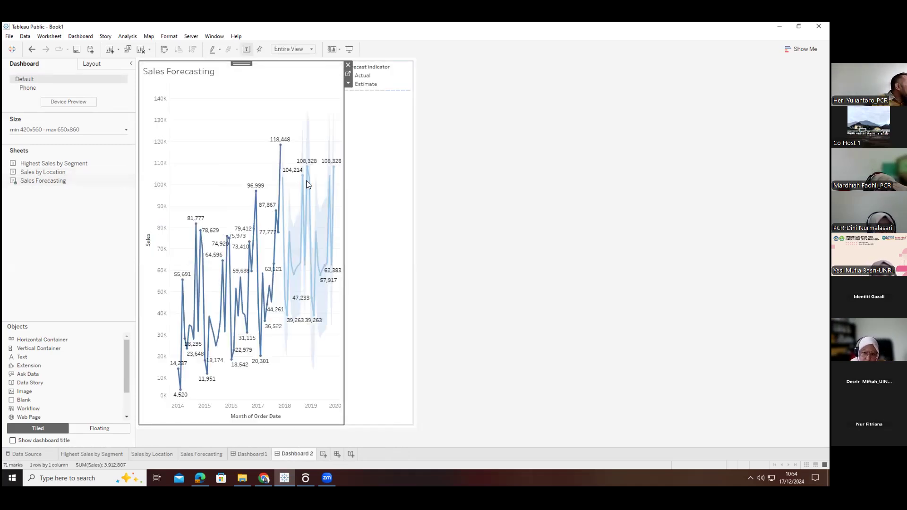
drag(43, 173, 251, 375)
mouse_move(48, 166)
drag(37, 166, 434, 349)
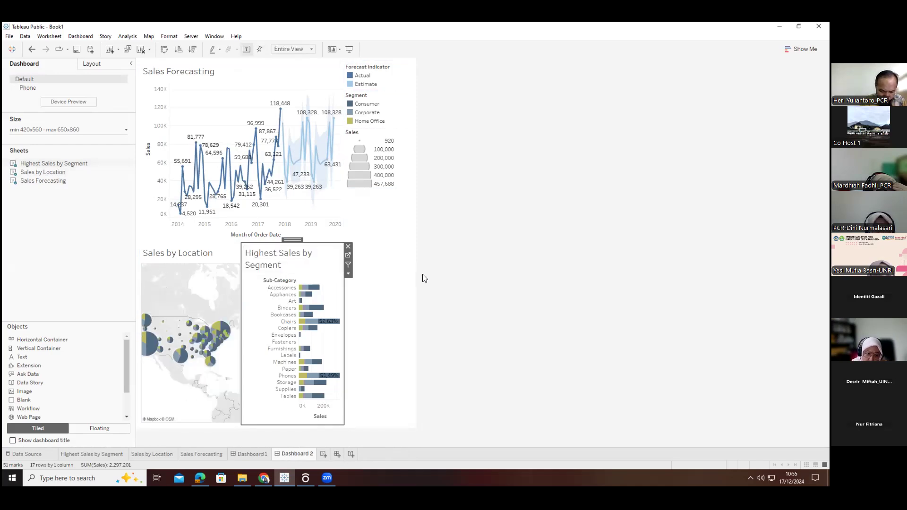
Set the size of Dashboard 2 to Automatic
click(70, 130)
click(40, 146)
click(34, 160)
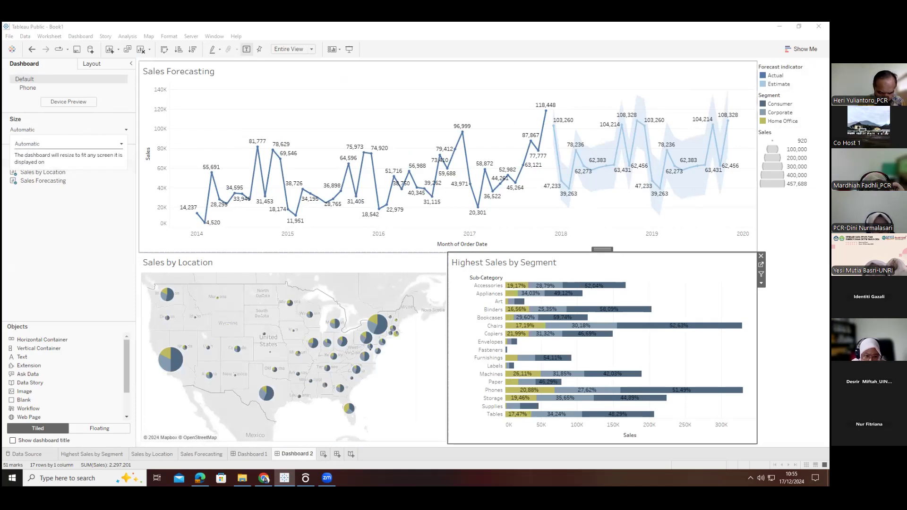
click(73, 237)
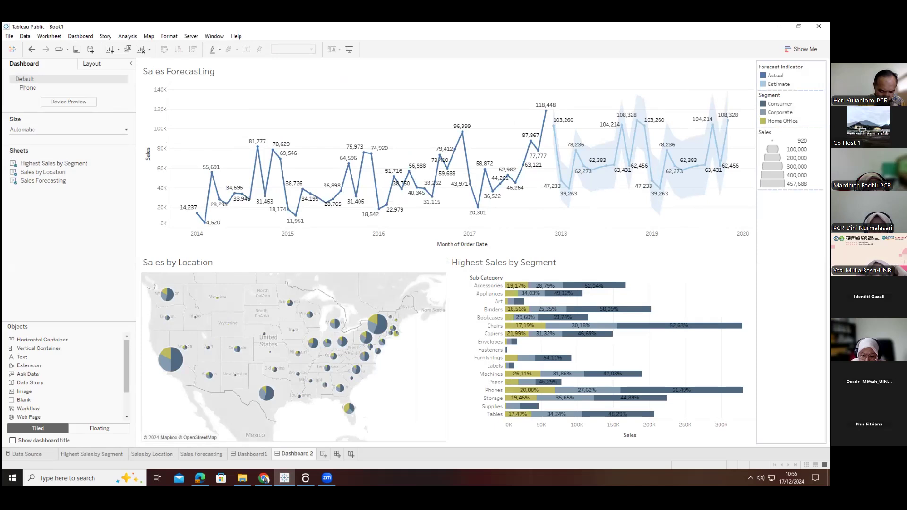
right_click(768, 221)
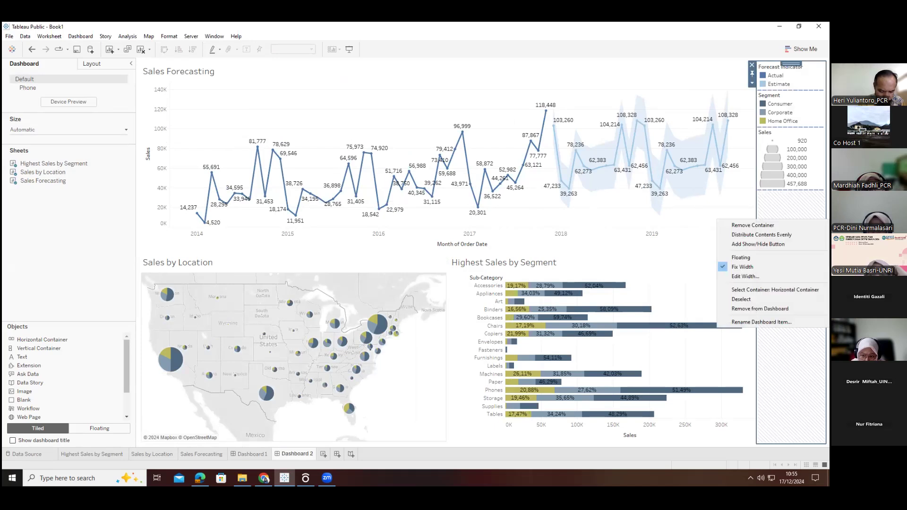
click(708, 196)
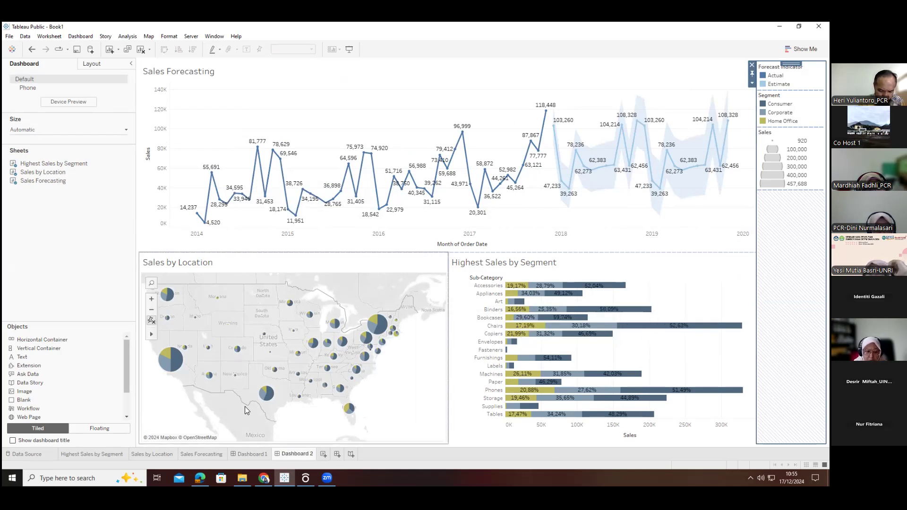
click(282, 400)
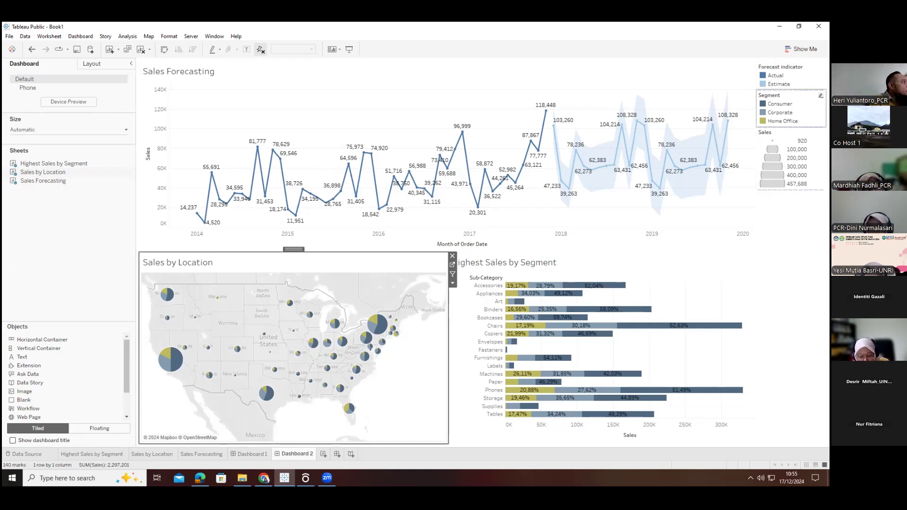
Highlight the Consumer, Corporate and Home Office segments one at a time across the dashboard, and clear the highlight
click(780, 103)
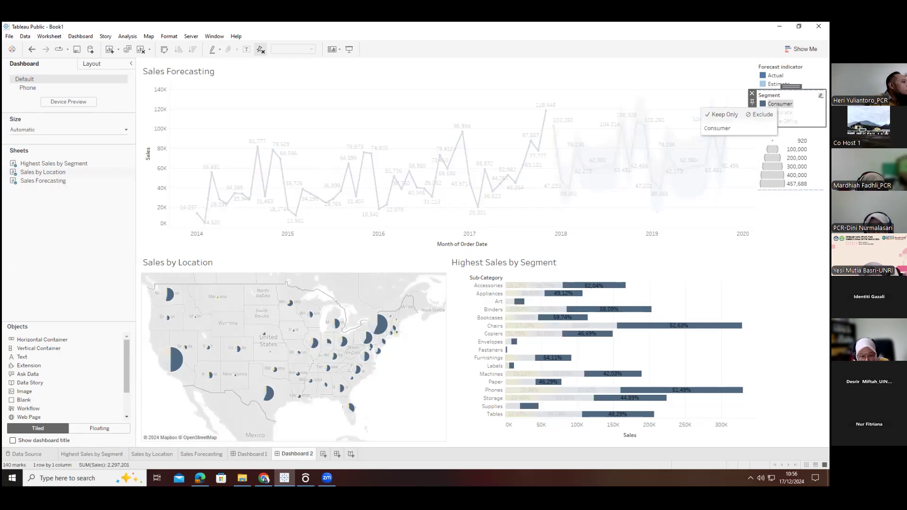
click(780, 112)
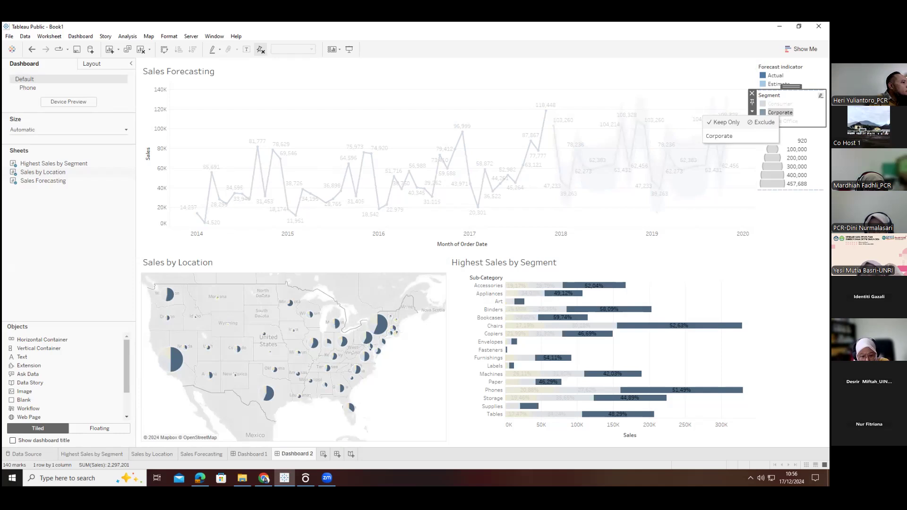
click(782, 121)
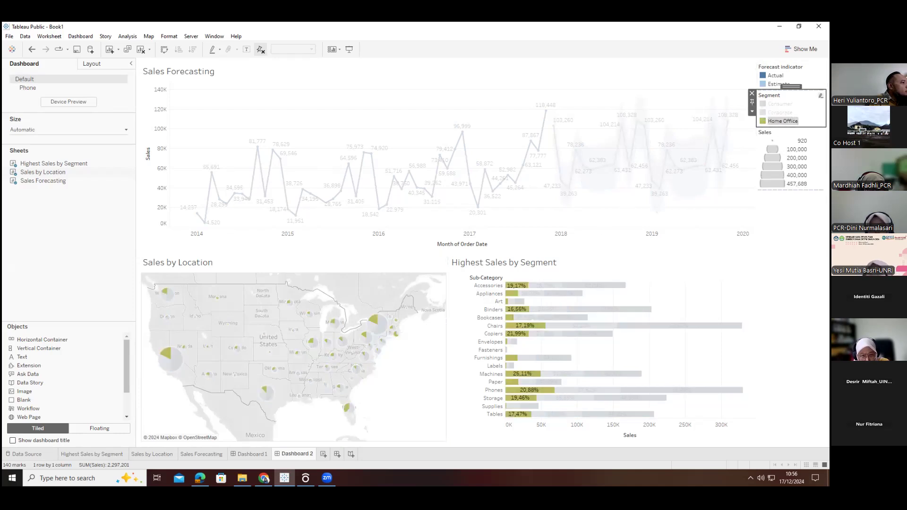
click(780, 112)
click(780, 103)
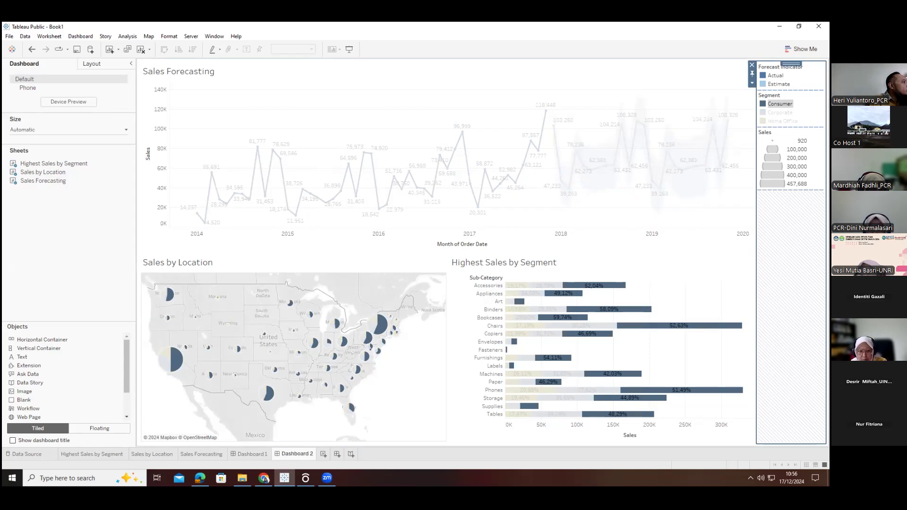
click(714, 250)
click(791, 293)
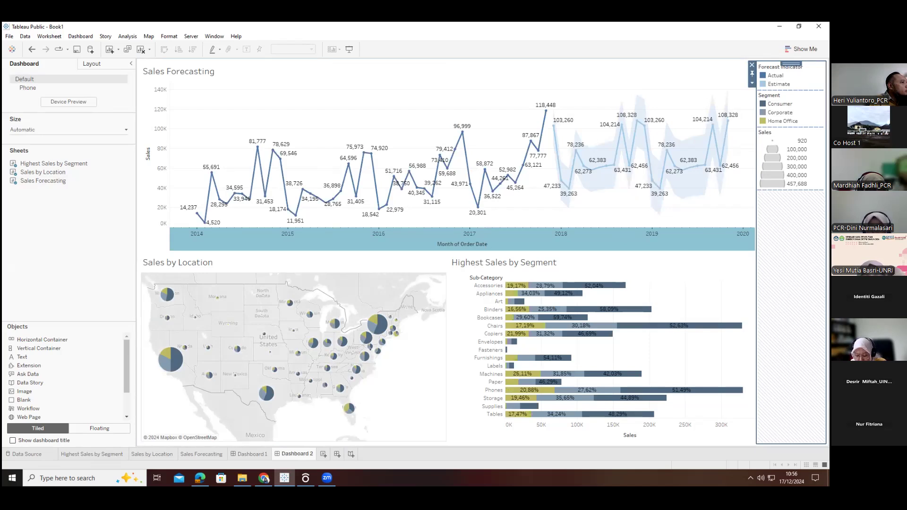
Show an Order Date year filter on the Highest Sales by Segment worksheet
click(93, 272)
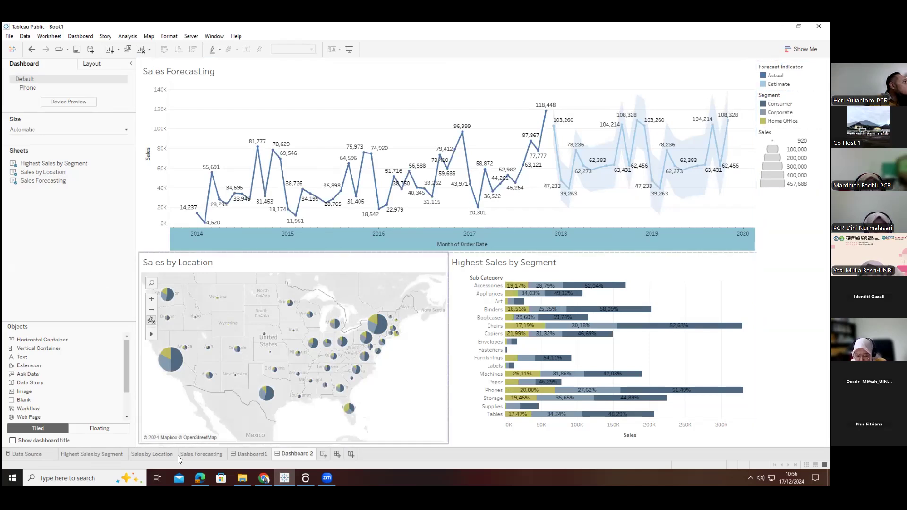
click(91, 455)
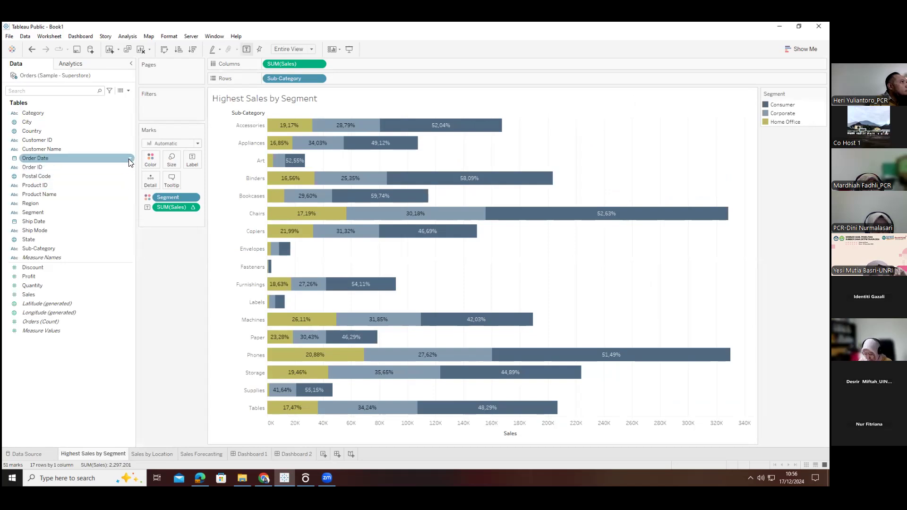
click(129, 160)
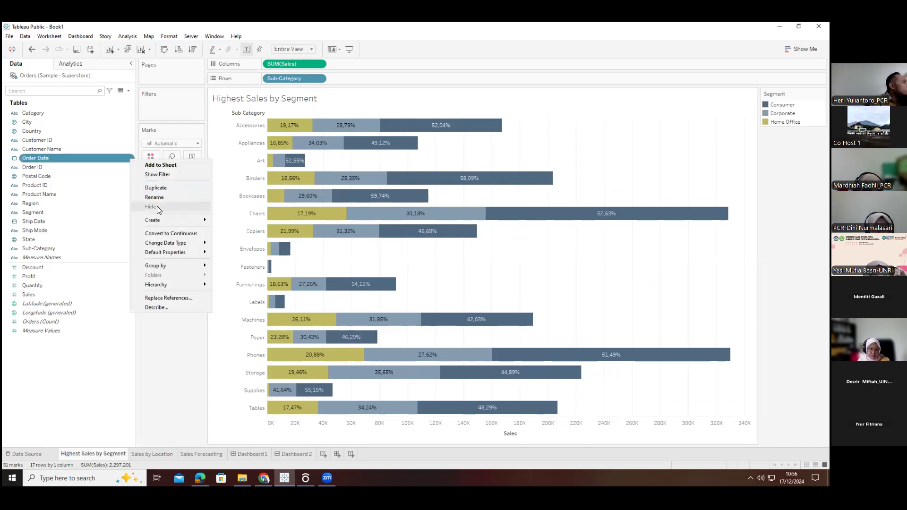
click(159, 174)
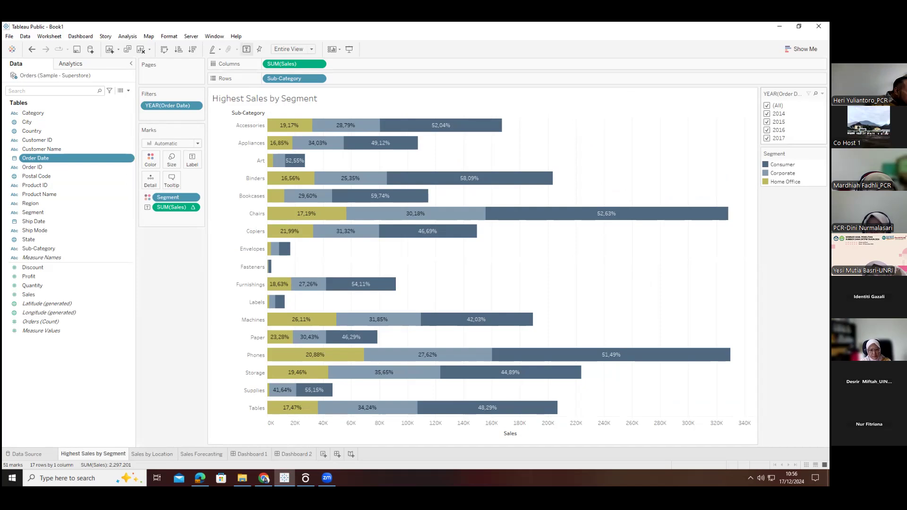
Apply the Order Date year filter to all worksheets using this data source
click(823, 94)
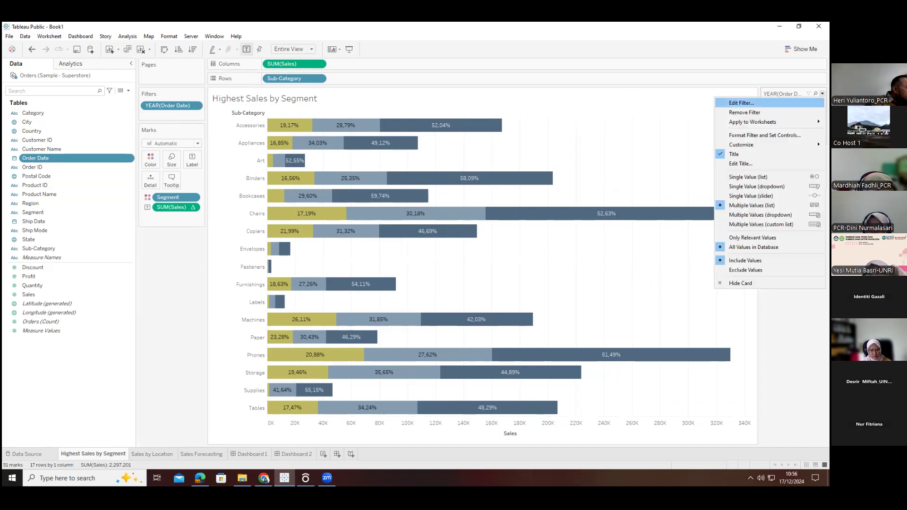
mouse_move(738, 121)
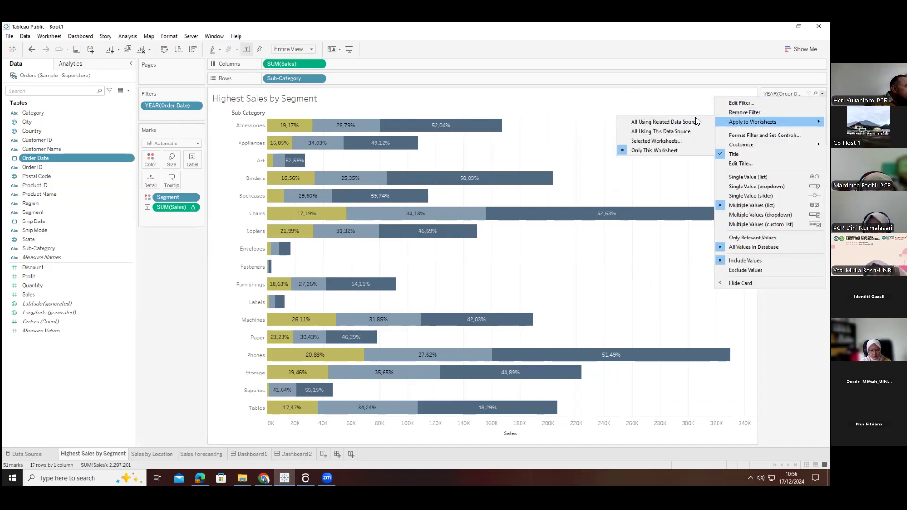
click(672, 132)
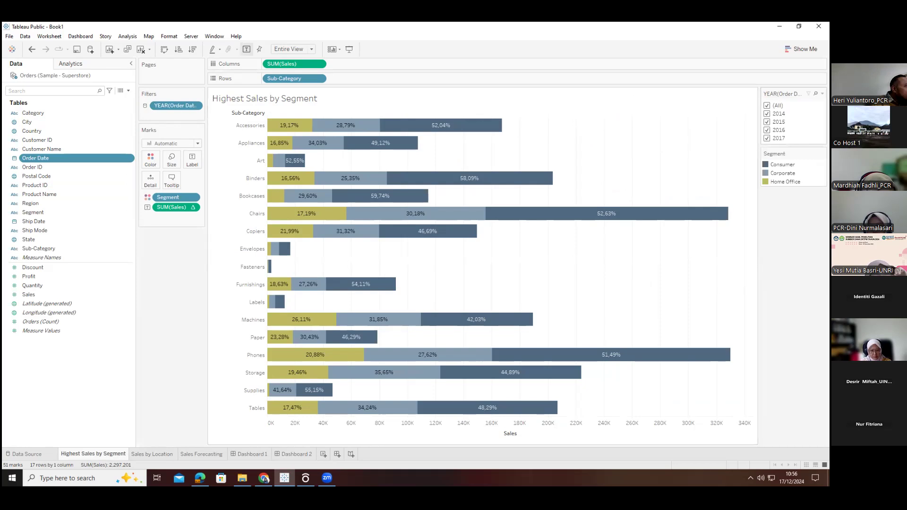
Add the Year of Order Date filter to Dashboard 2 from its Highest Sales by Segment view
click(249, 454)
click(288, 455)
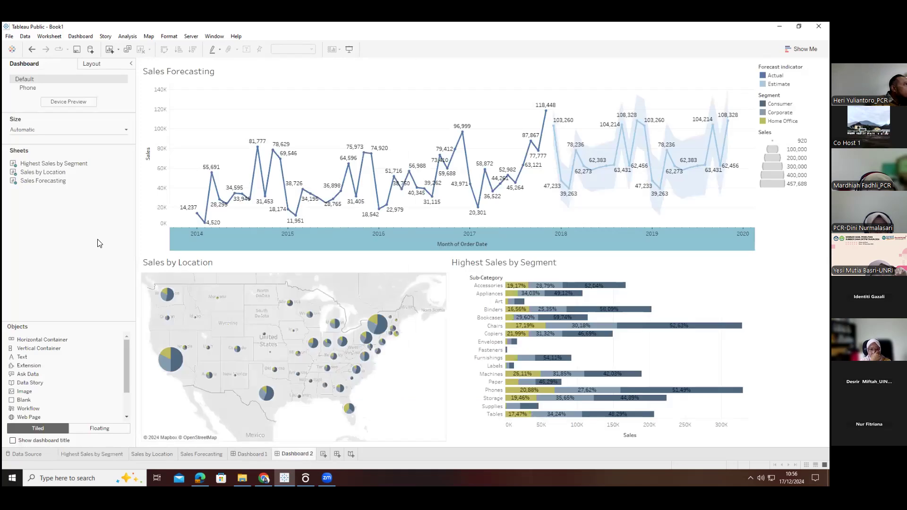
mouse_move(77, 163)
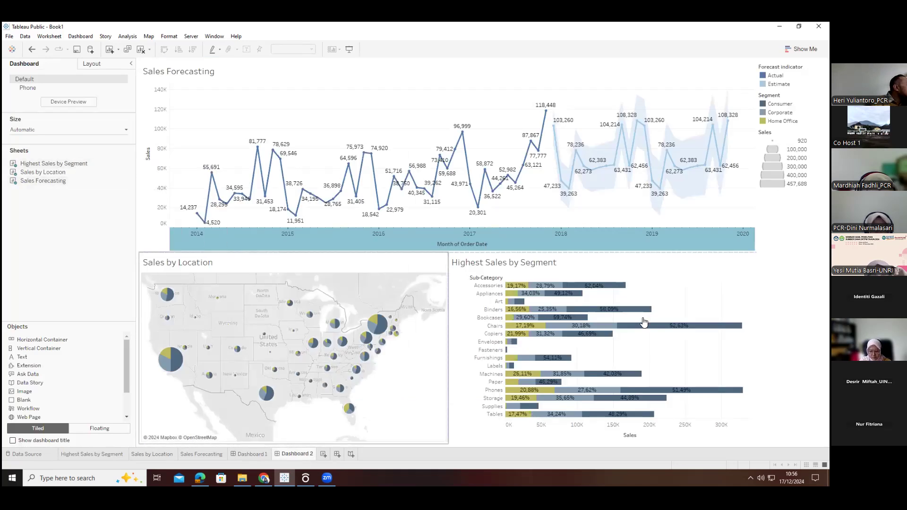
click(717, 276)
click(760, 256)
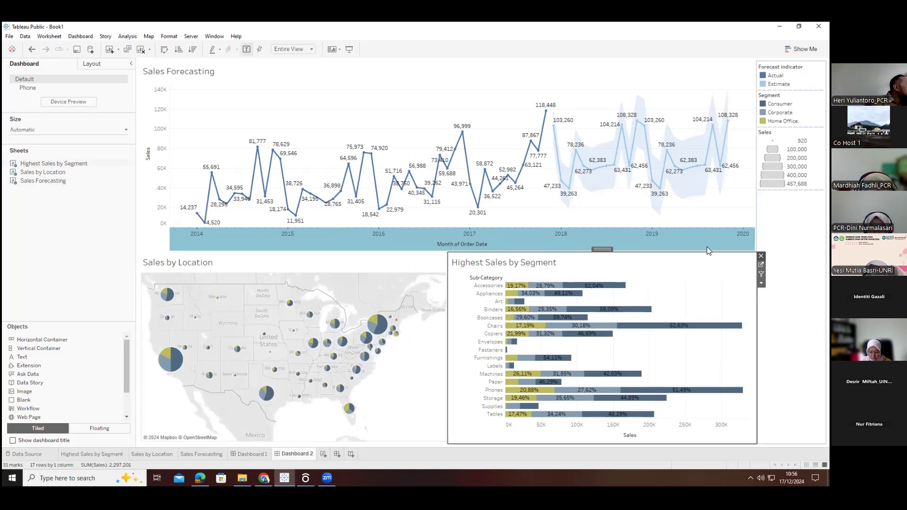
drag(146, 187, 601, 365)
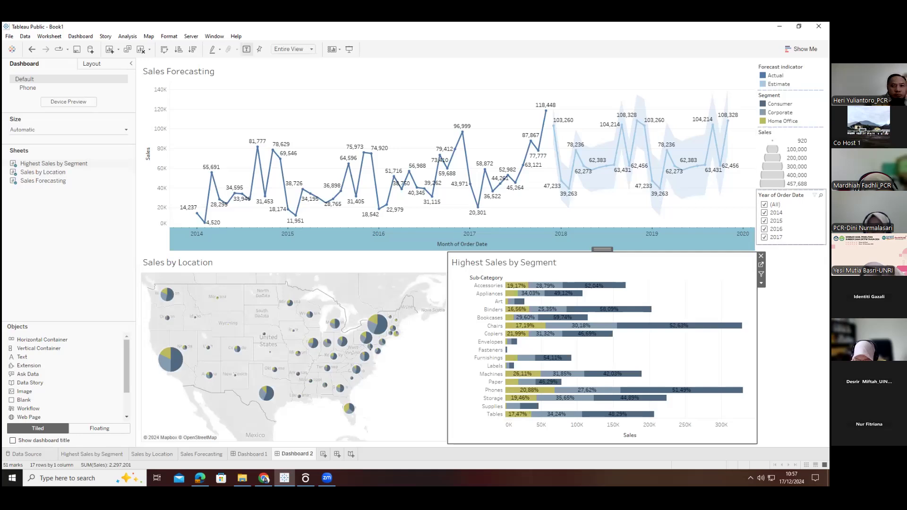
Filter Dashboard 2 by 2014, 2014–2015, 2015, 2015–2016 and 2015–2017 in turn, and reselect all years
click(765, 205)
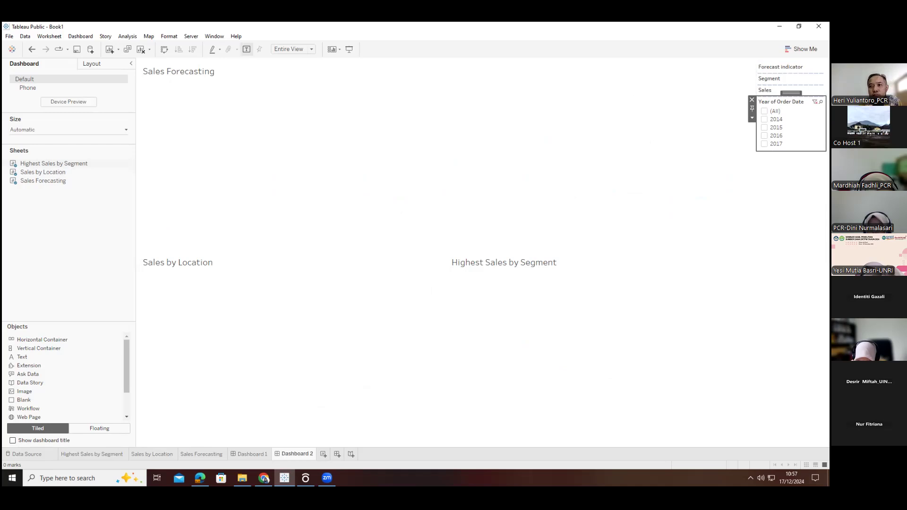
click(764, 119)
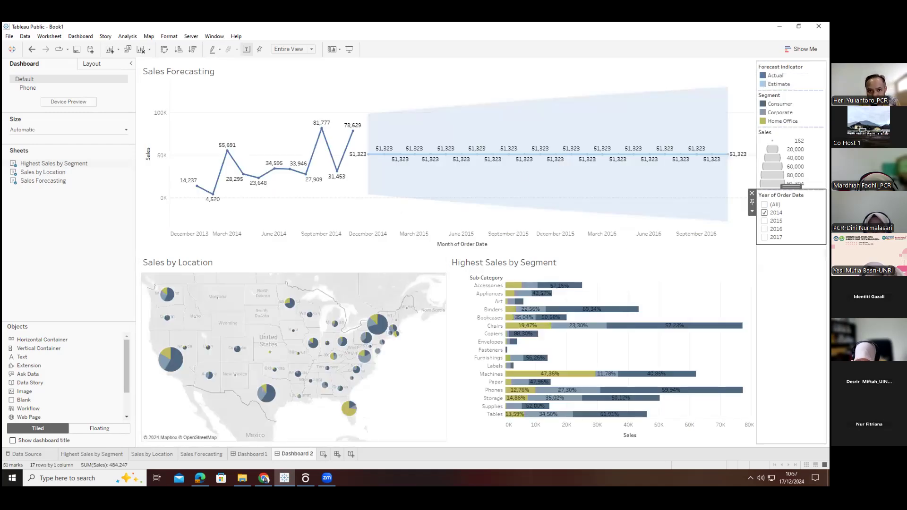
click(789, 283)
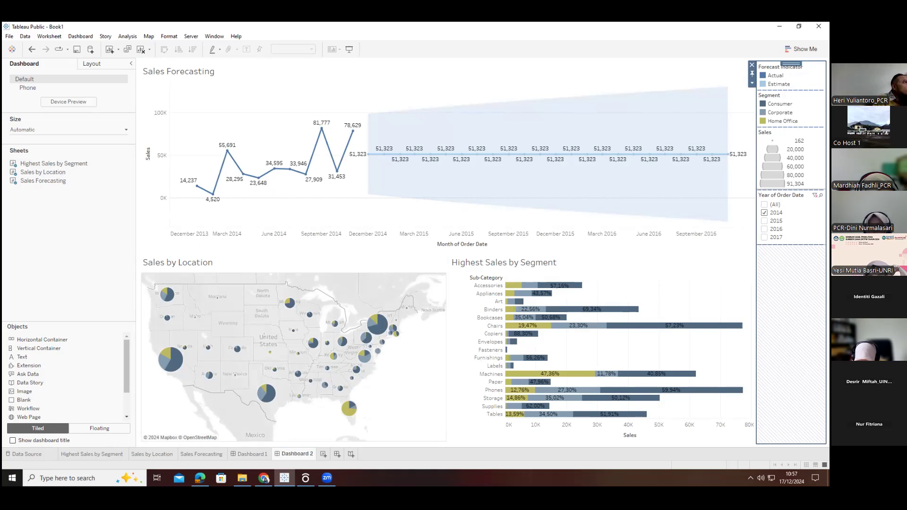
click(764, 221)
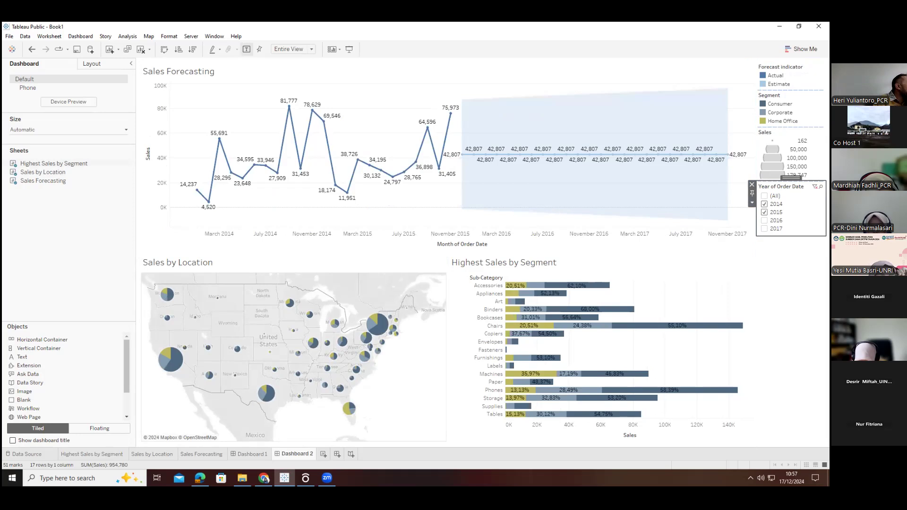
click(765, 205)
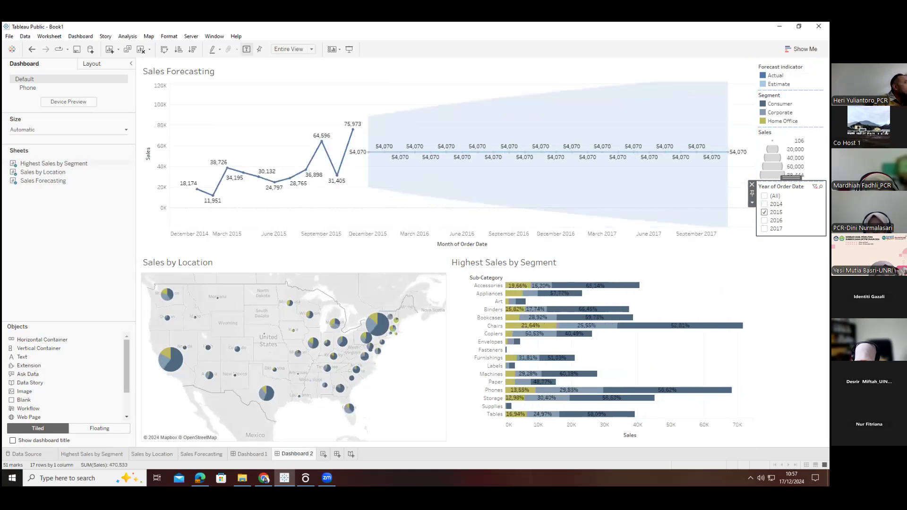
click(765, 221)
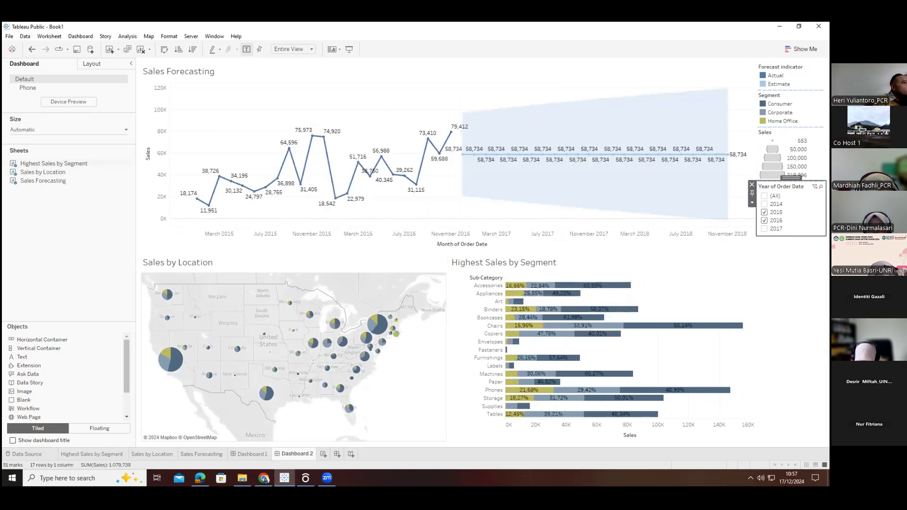
click(765, 229)
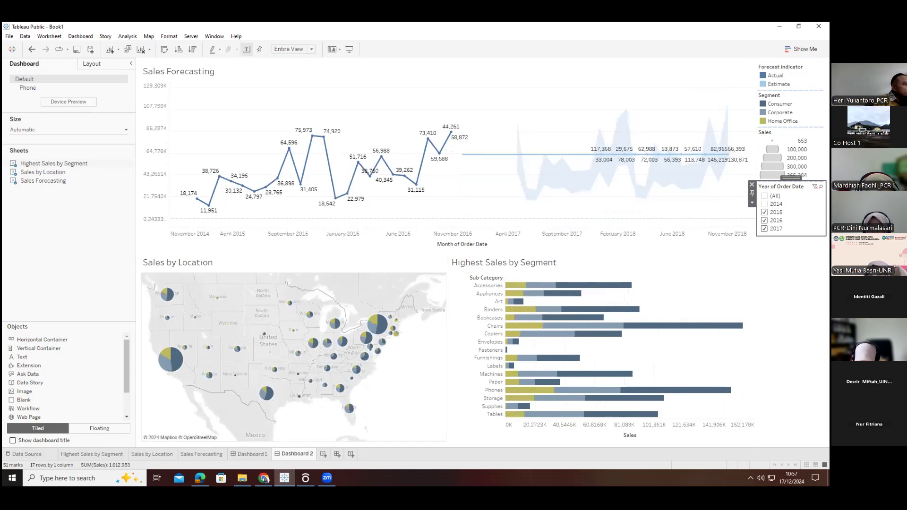
click(764, 196)
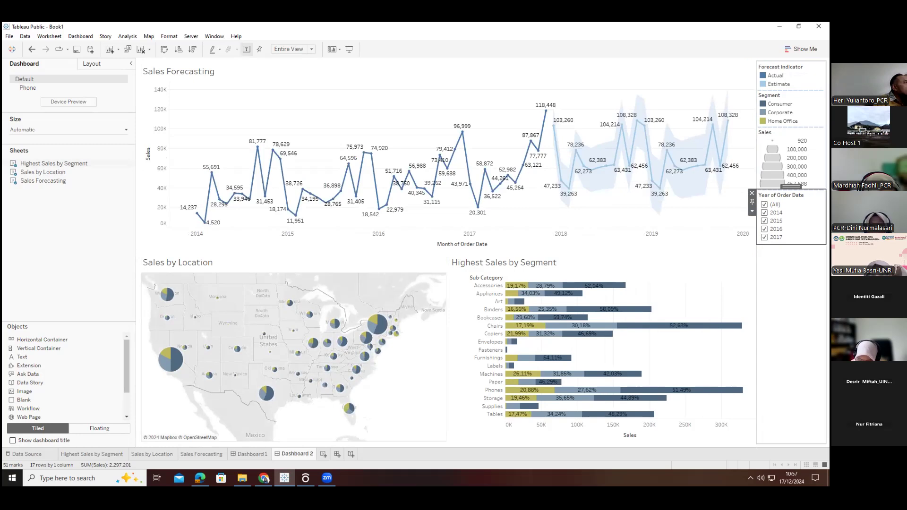
click(791, 293)
click(794, 229)
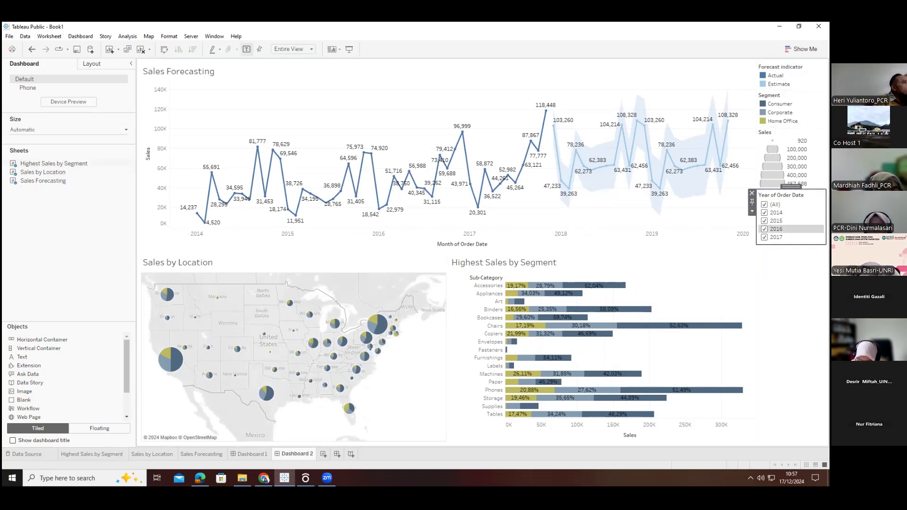
On Highest Sales by Segment, review the Order Date field's filter option and which worksheets the year filter applies to
click(100, 453)
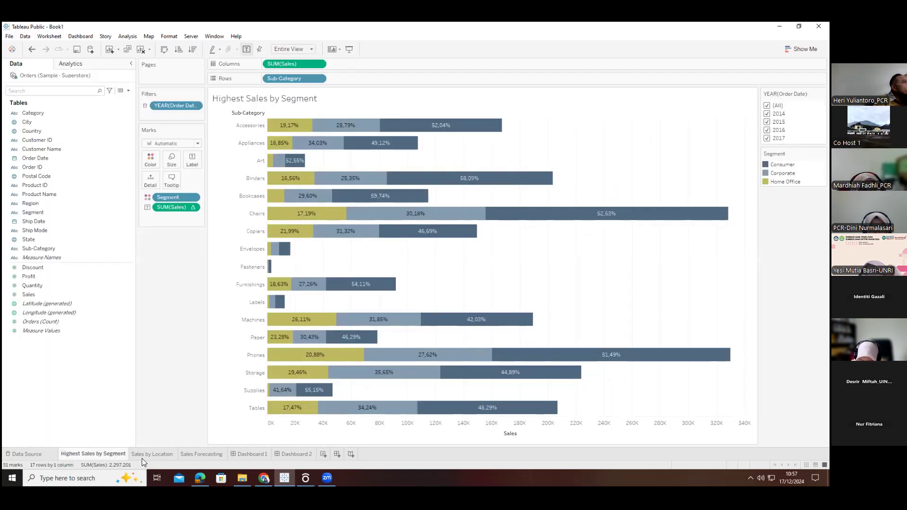
right_click(128, 157)
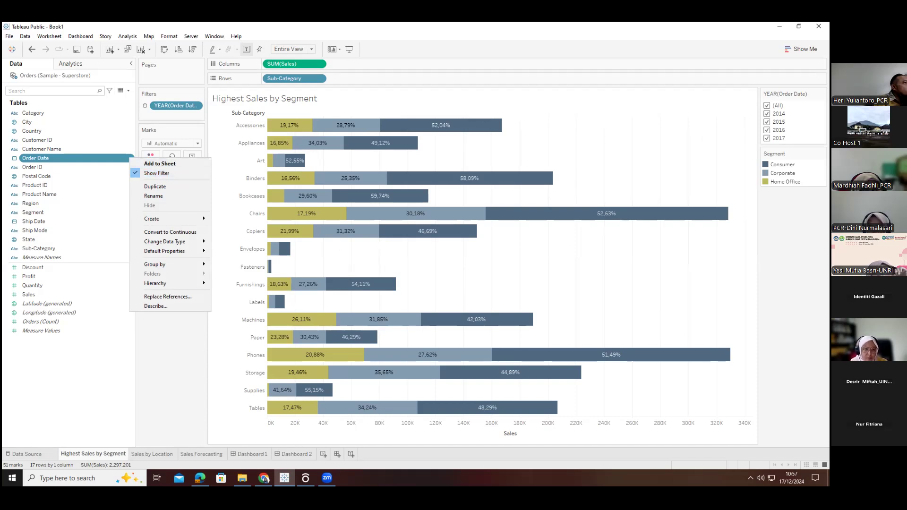
click(822, 94)
click(822, 94)
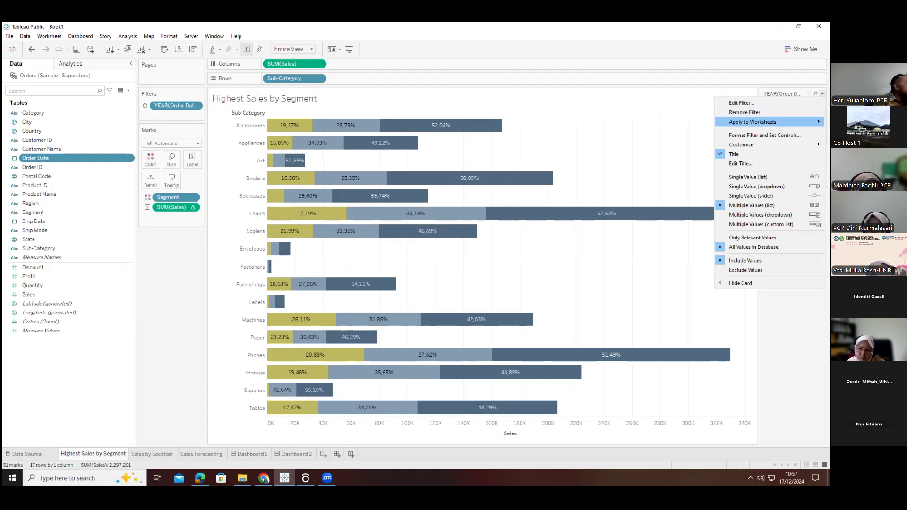
mouse_move(752, 122)
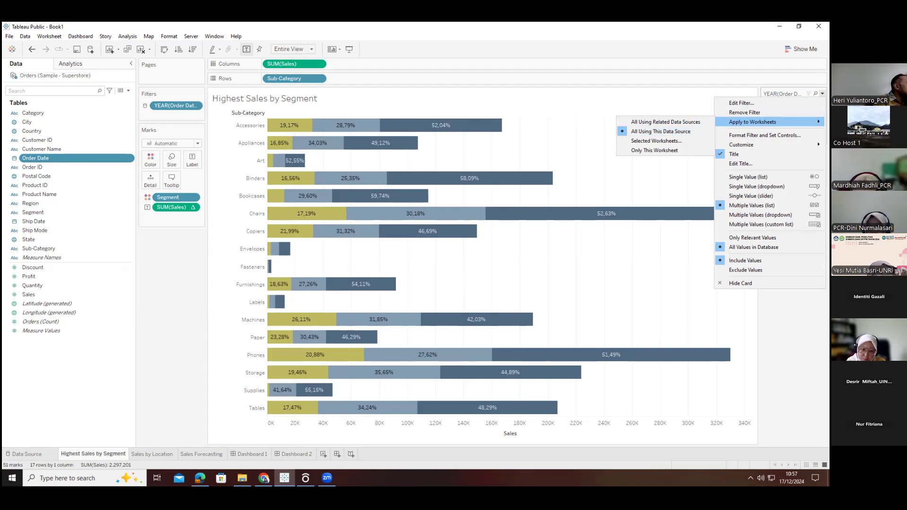
click(822, 93)
click(822, 94)
click(790, 326)
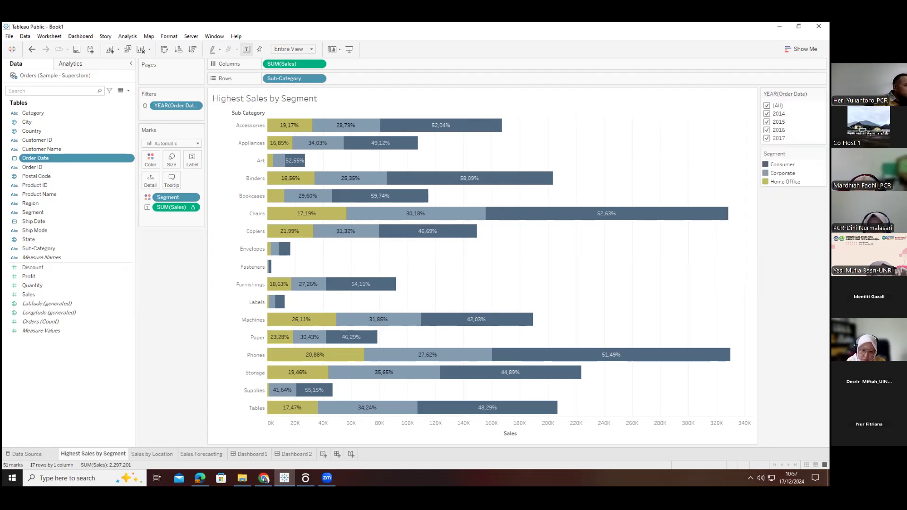
Check the year filter on Dashboard 2, and review its settings again on the Highest Sales by Segment worksheet
click(293, 454)
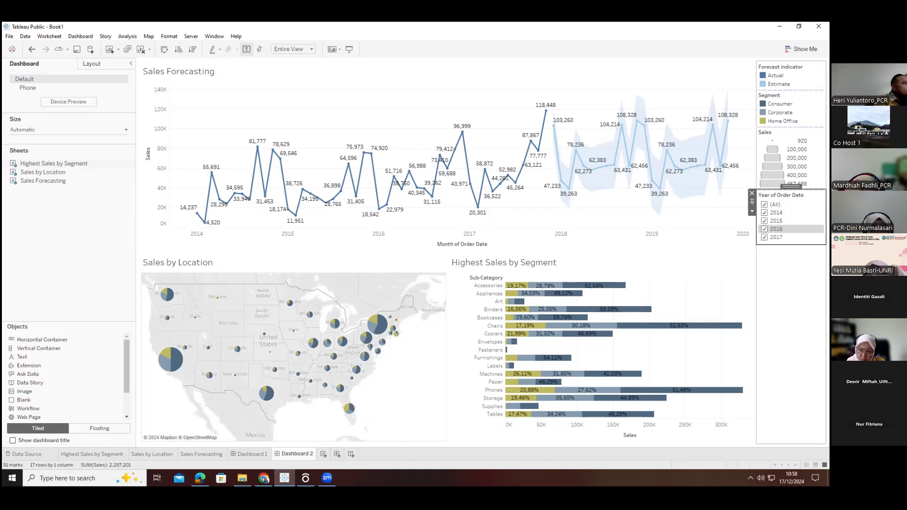
click(100, 452)
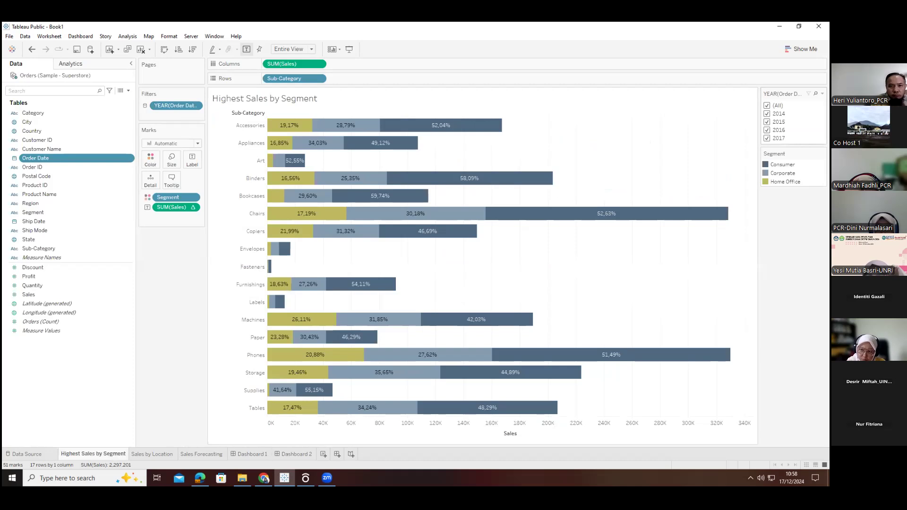
click(823, 94)
mouse_move(739, 123)
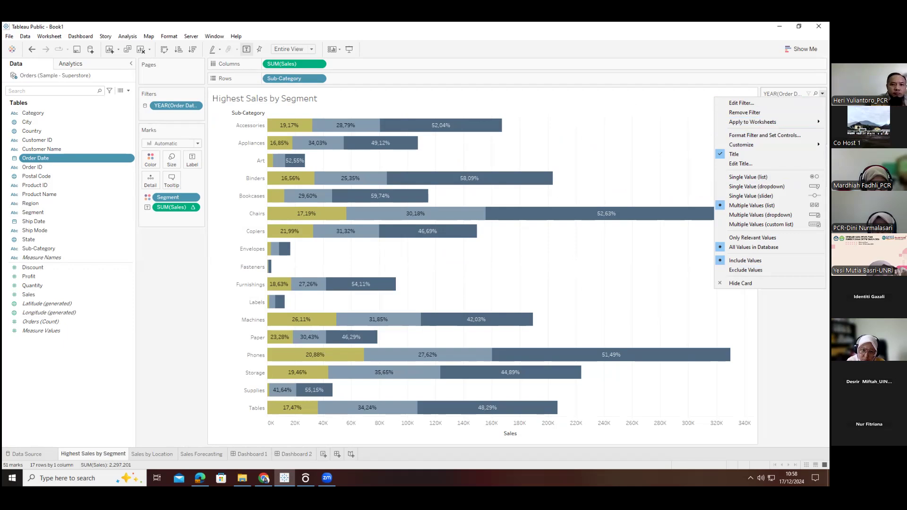
click(529, 430)
Filter Dashboard 2 to 2014 only, and restore all years
click(293, 454)
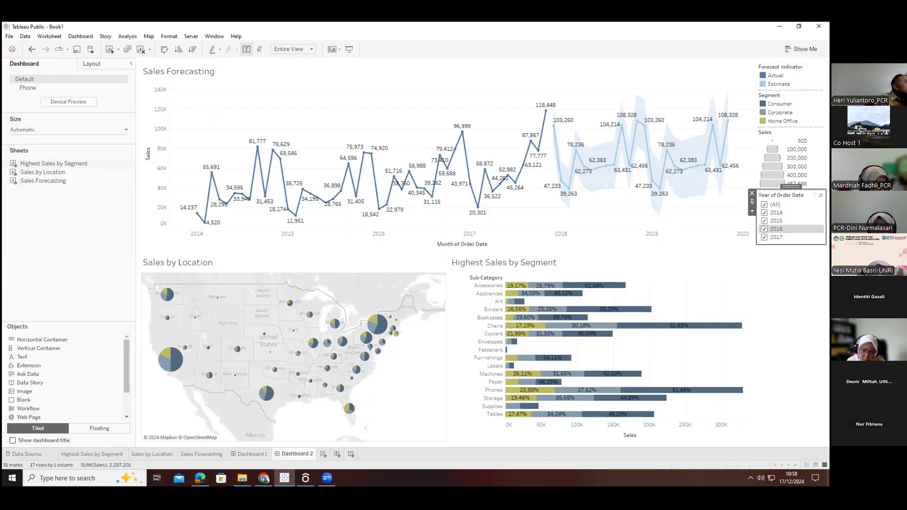
click(765, 204)
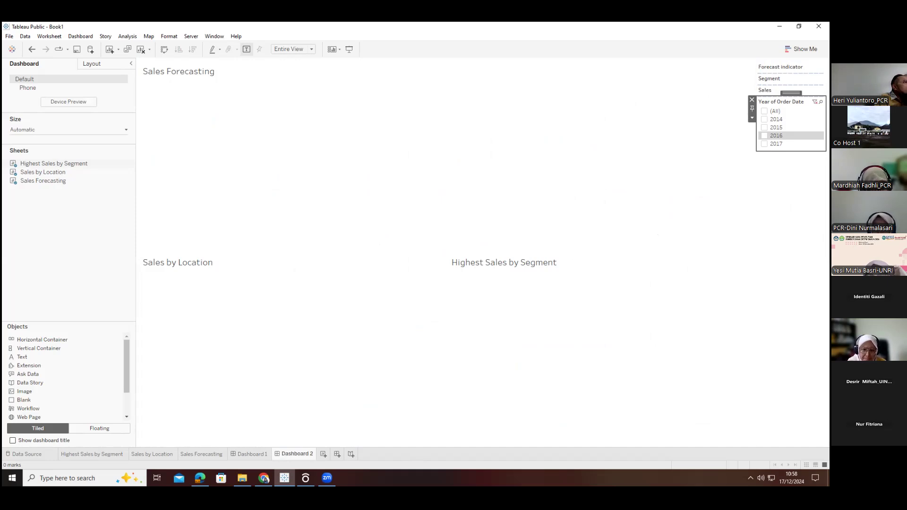
click(764, 119)
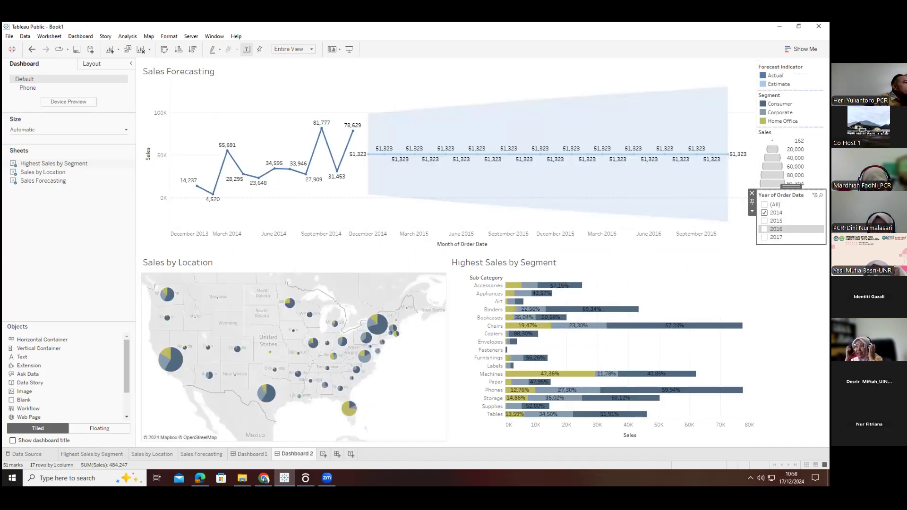
click(764, 204)
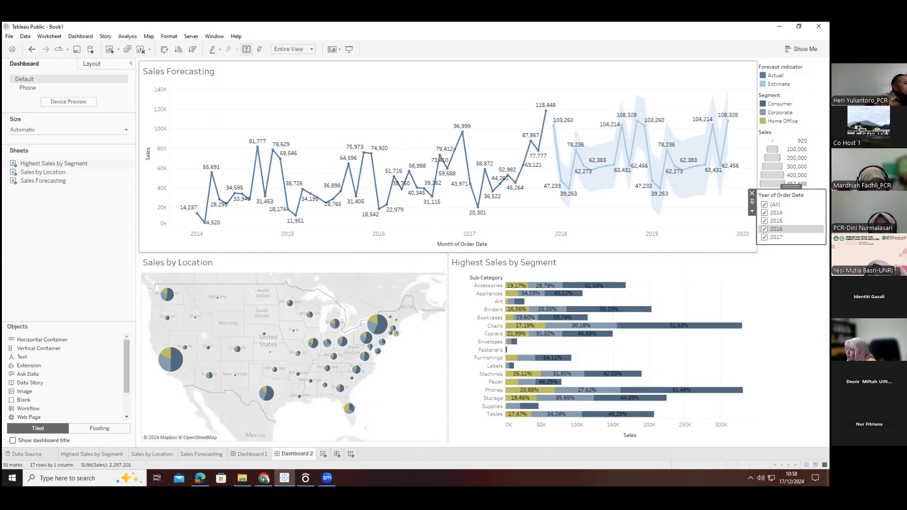
Remove the Sales Forecasting and Highest Sales by Segment views from Dashboard 2
click(700, 81)
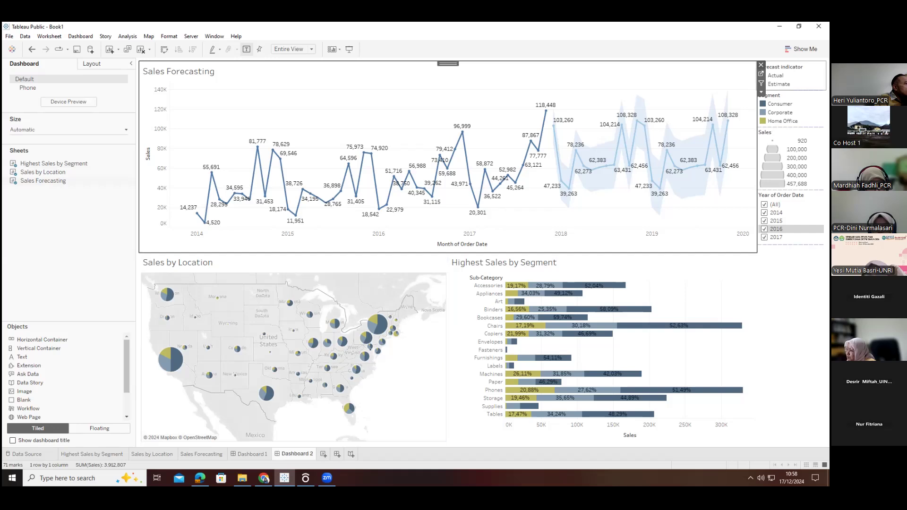
click(761, 65)
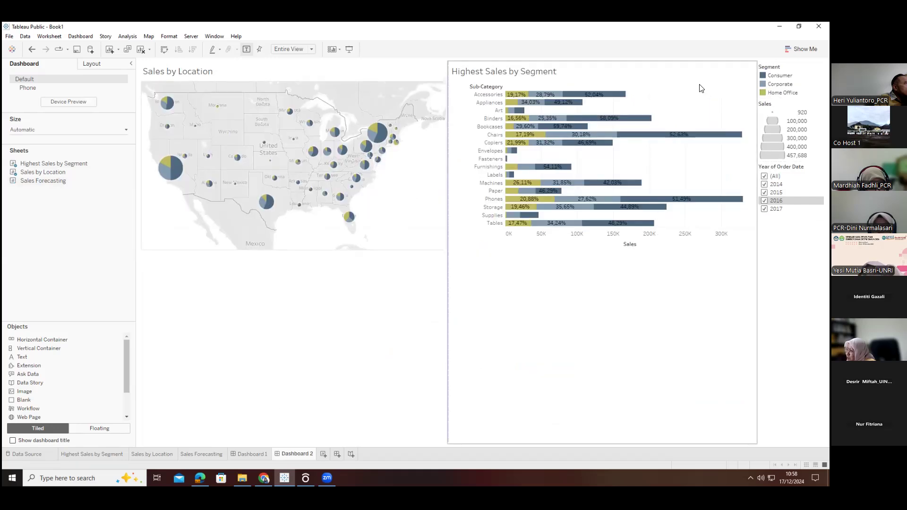
click(761, 64)
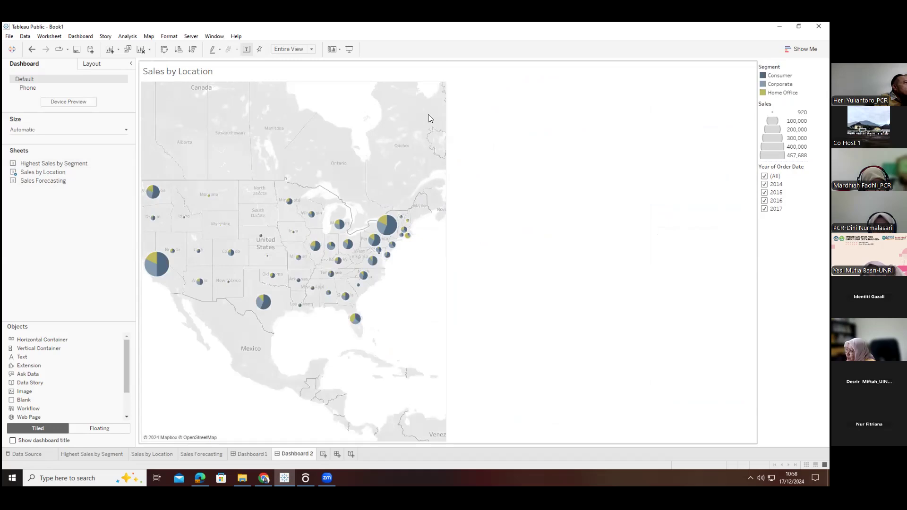
Remove the remaining Sales by Location view, and rebuild Dashboard 2 with Sales Forecasting above Sales by Location and Highest Sales by Segment side by side
click(367, 130)
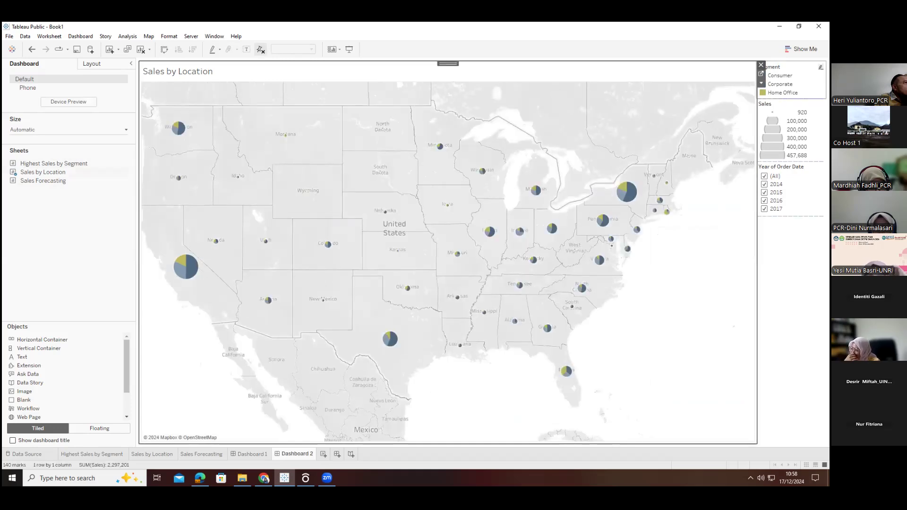
key(Delete)
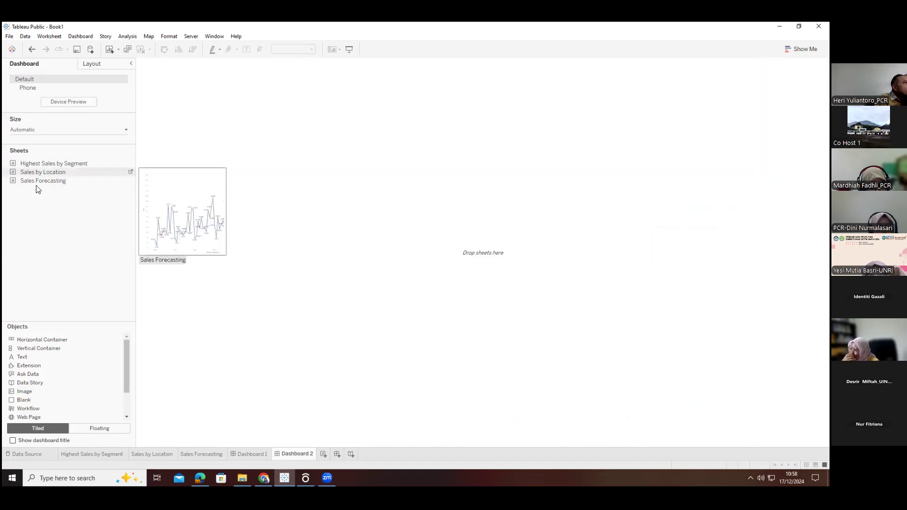
drag(40, 180, 314, 162)
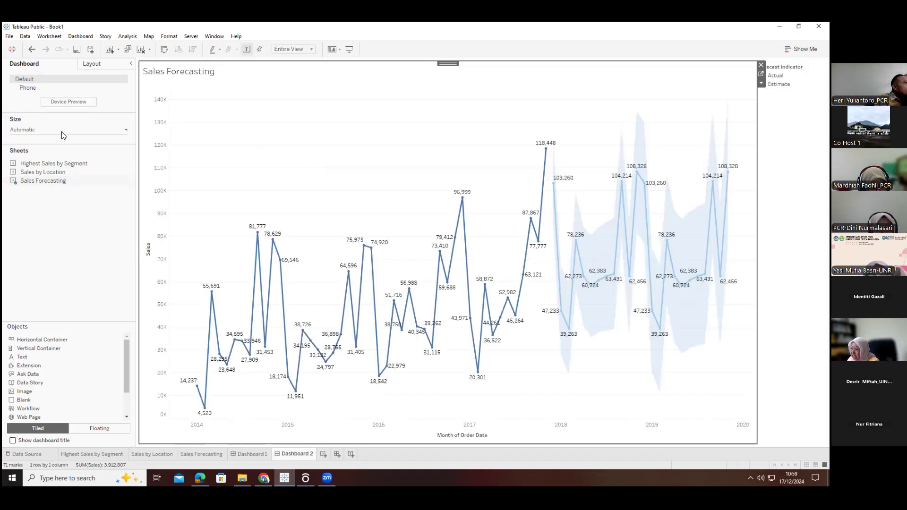
mouse_move(30, 172)
mouse_down()
mouse_move(156, 302)
mouse_move(294, 376)
mouse_up()
mouse_move(56, 165)
mouse_down()
mouse_move(258, 357)
mouse_move(697, 387)
mouse_up()
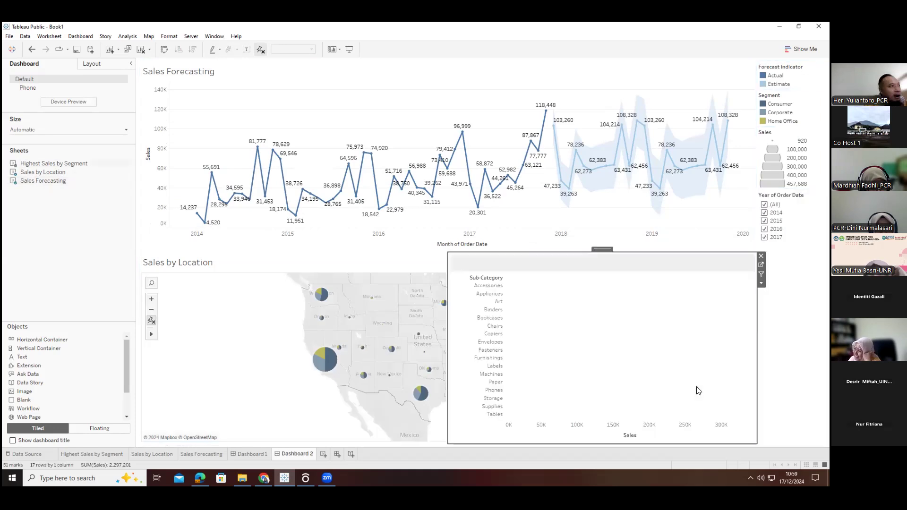
click(792, 344)
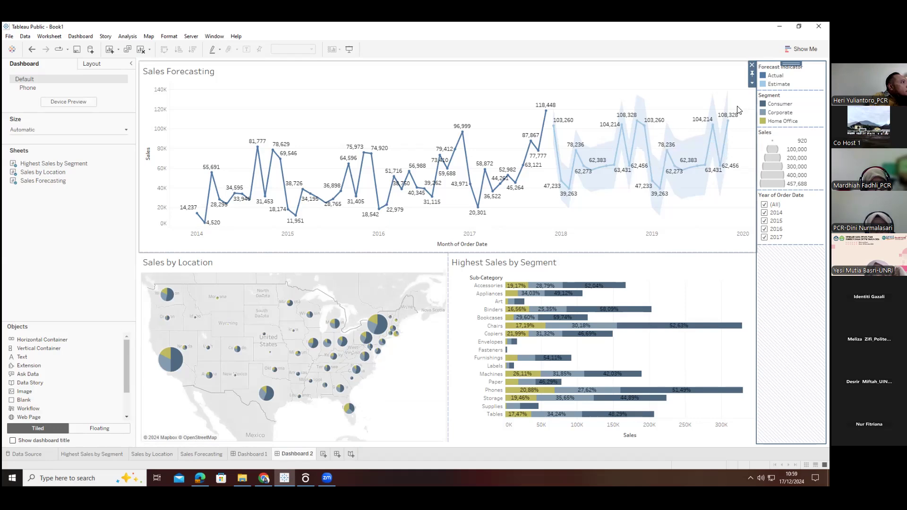
click(801, 49)
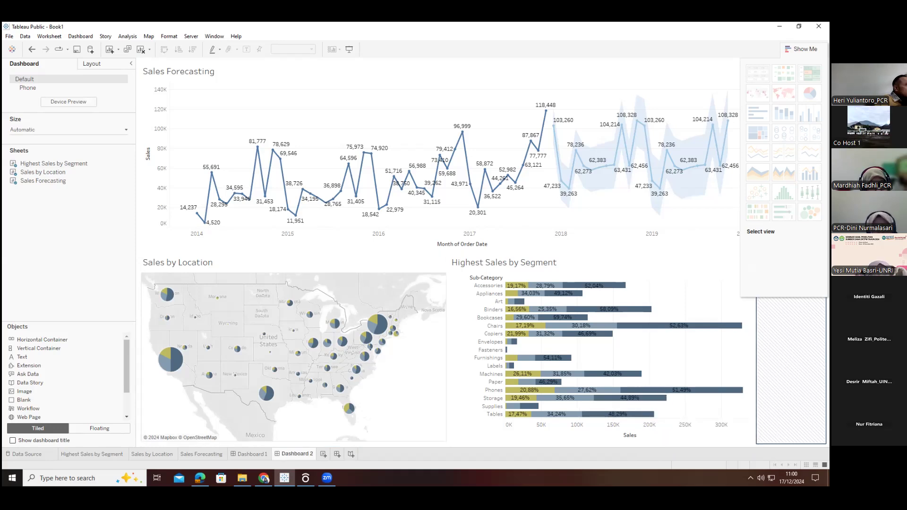
click(802, 49)
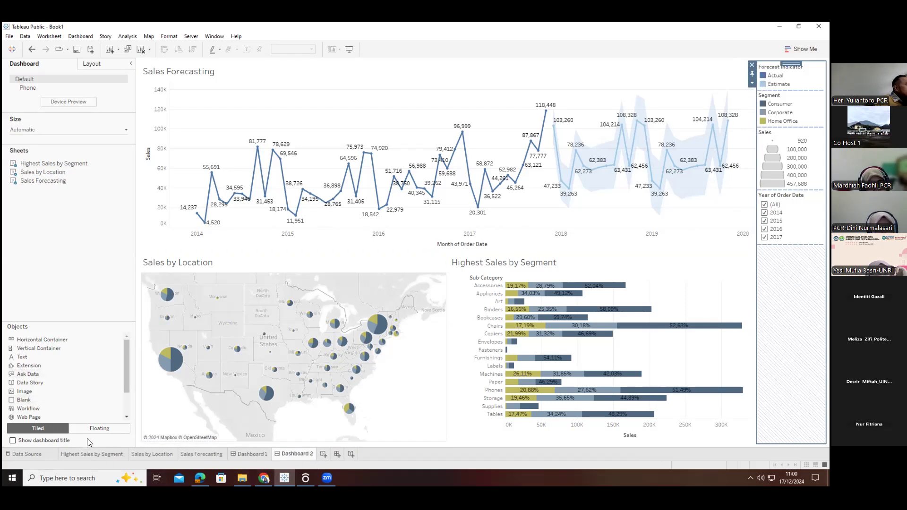
Add a blank worksheet to the workbook and return to Dashboard 2
mouse_move(92, 458)
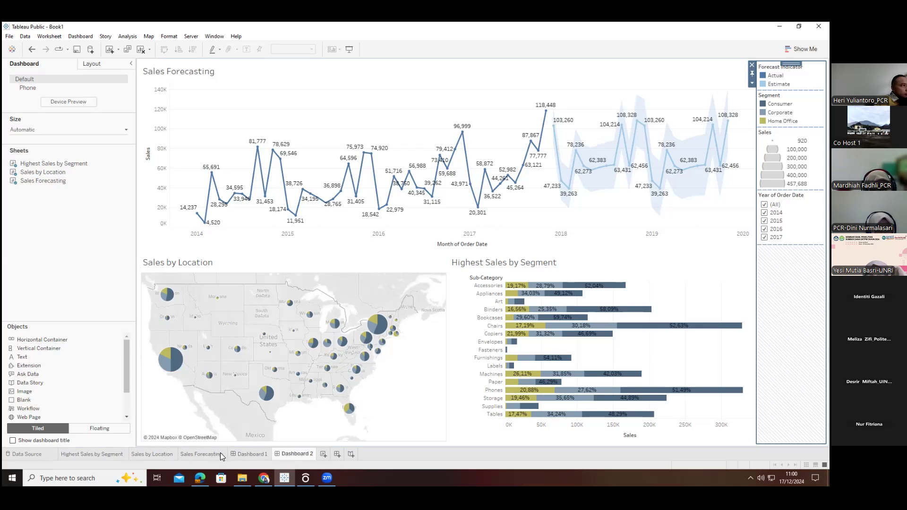
mouse_move(219, 452)
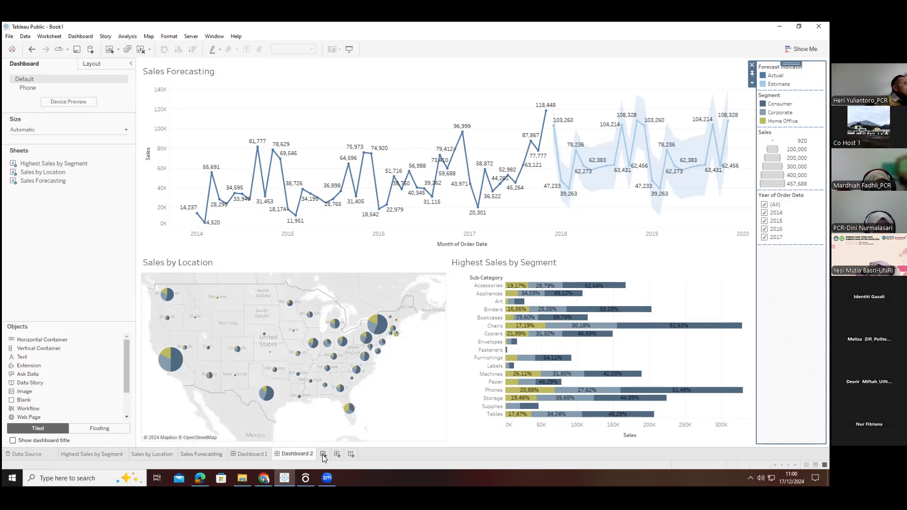
key(ctrl+m)
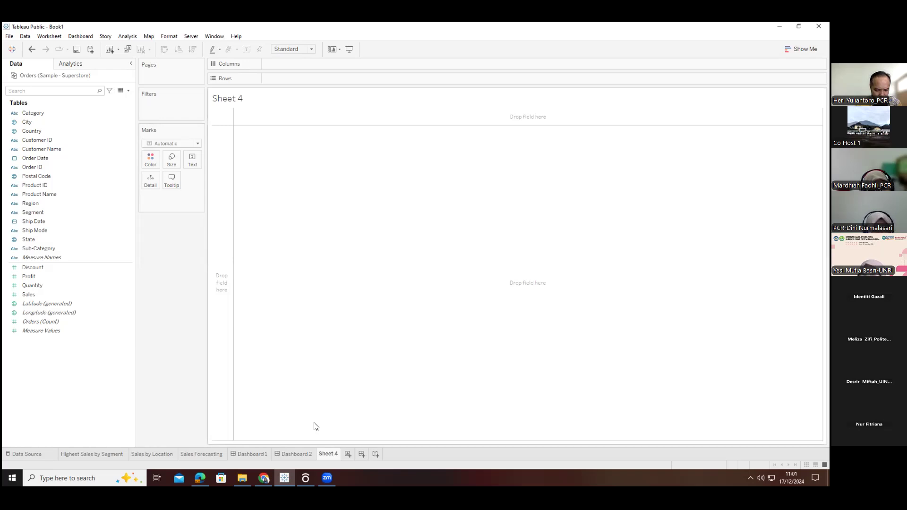
click(285, 455)
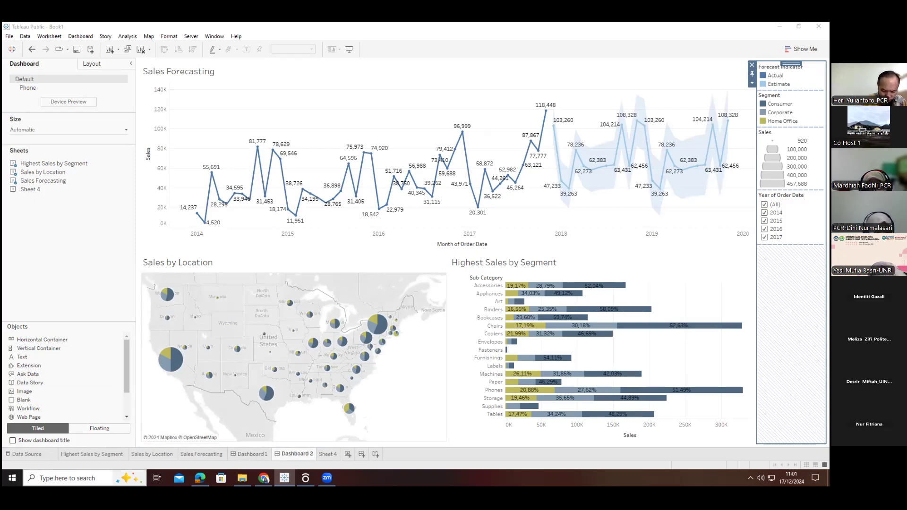
Search the computer for Tableau and start a second Tableau Public 2023.3 window
text(tab)
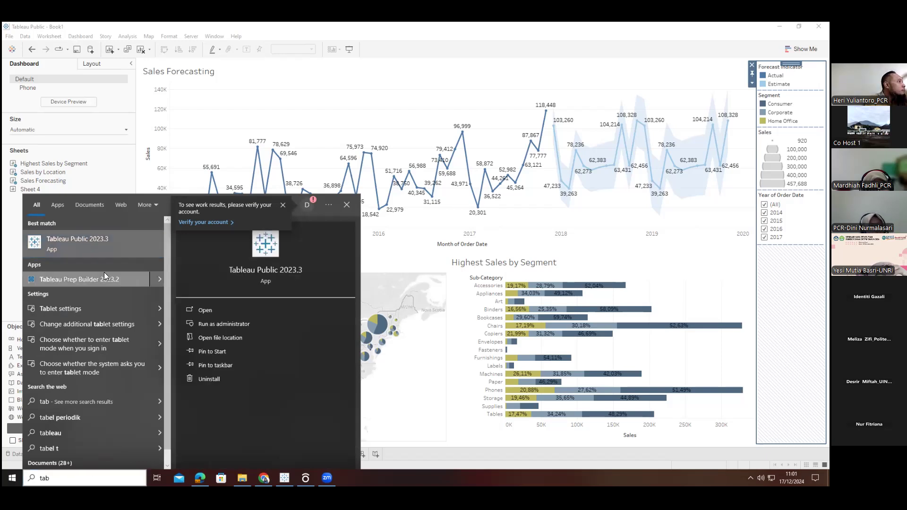
key(Escape)
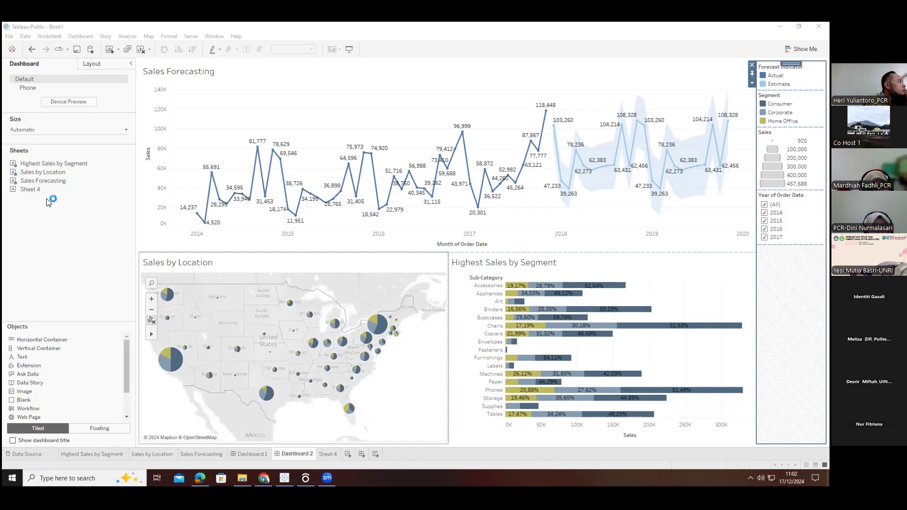
Review the size options of Dashboard 2, and keep the size set to Automatic
click(29, 131)
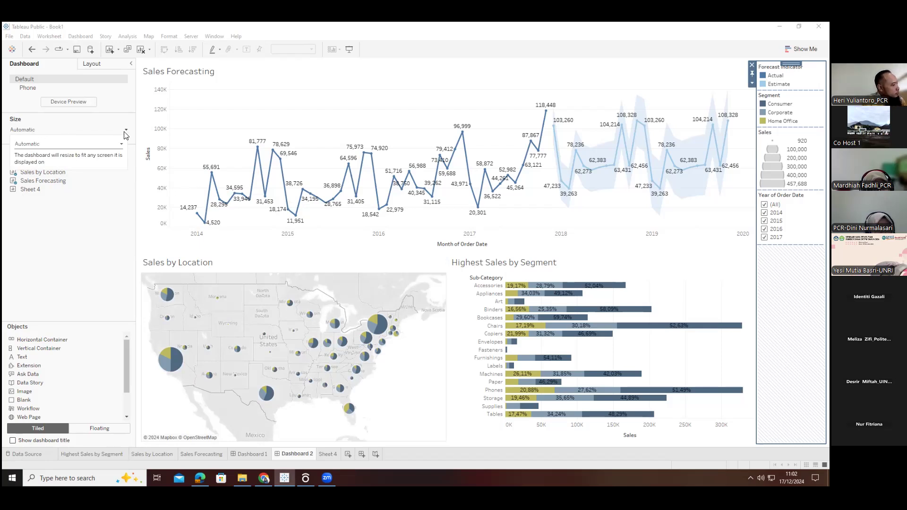
click(41, 144)
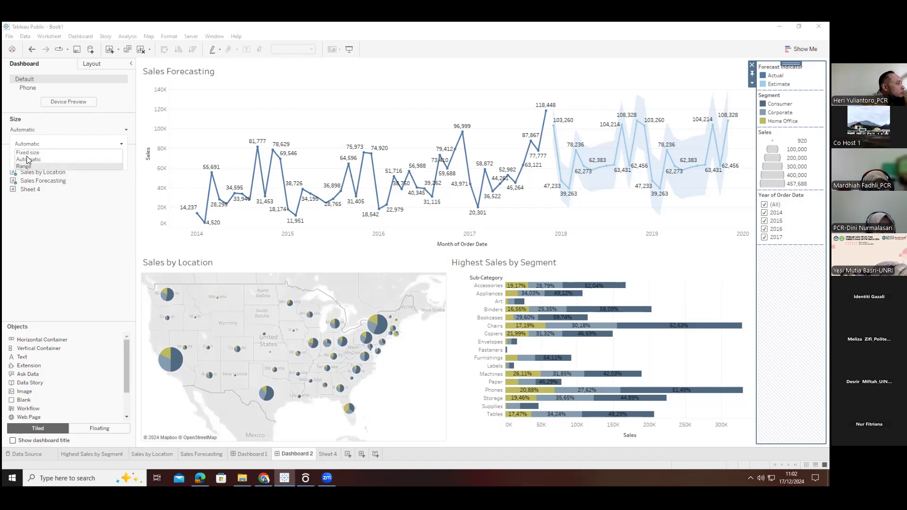
click(28, 160)
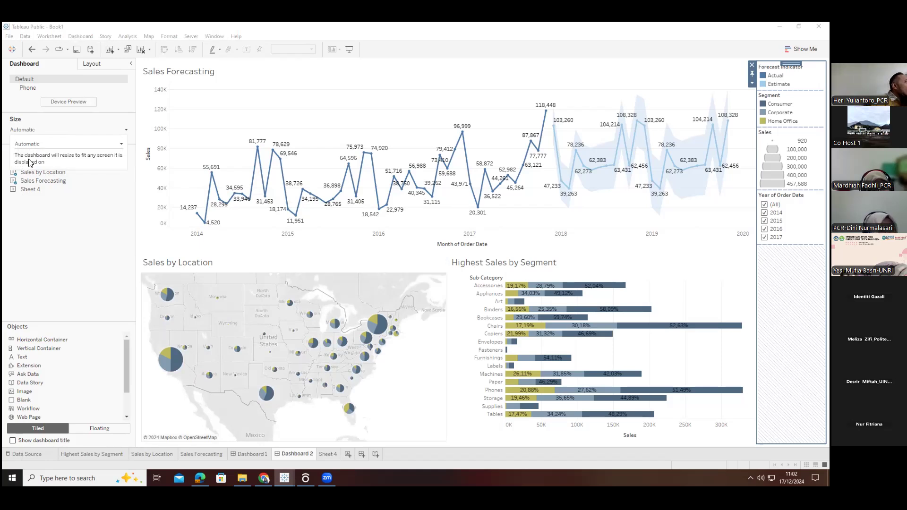
click(95, 239)
Switch to the Book2 window and open the recent workbook Pearson Correlation Coefisien
mouse_move(285, 478)
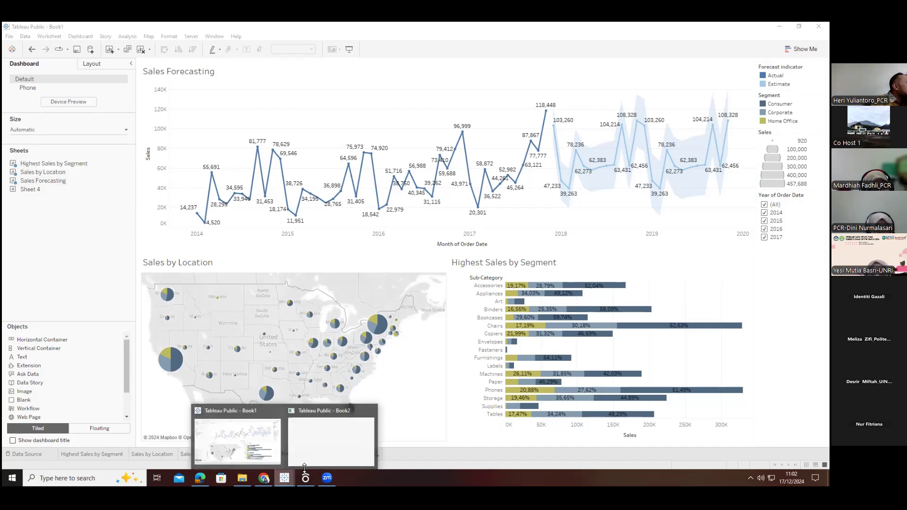
click(336, 441)
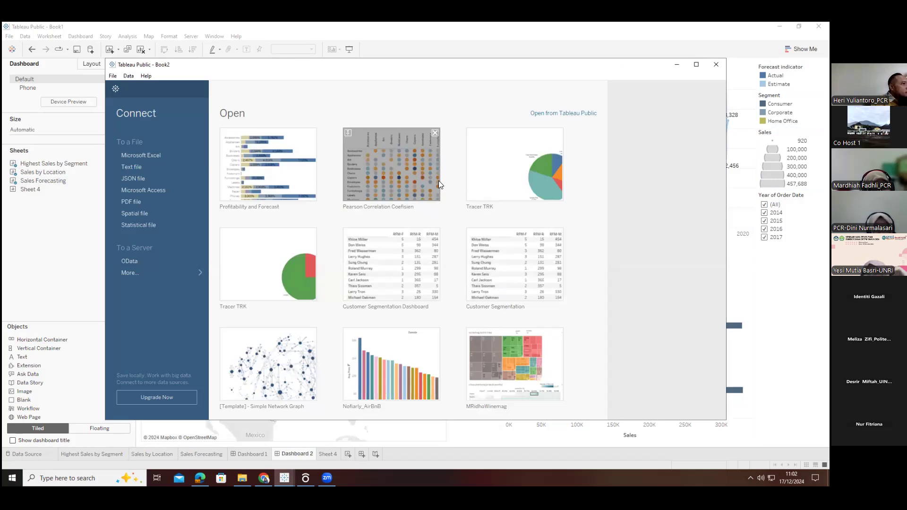
click(383, 173)
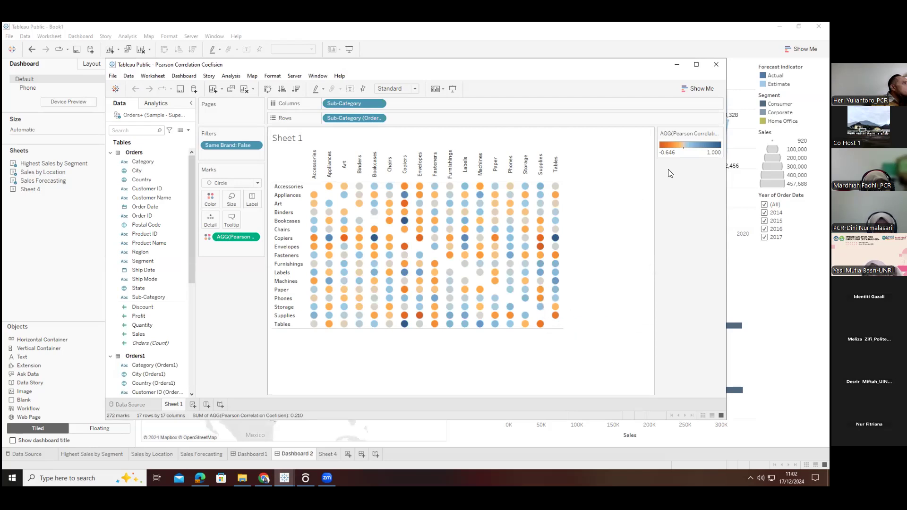
Fit the Sub-Category correlation matrix on Sheet 1 to Entire View
mouse_move(556, 240)
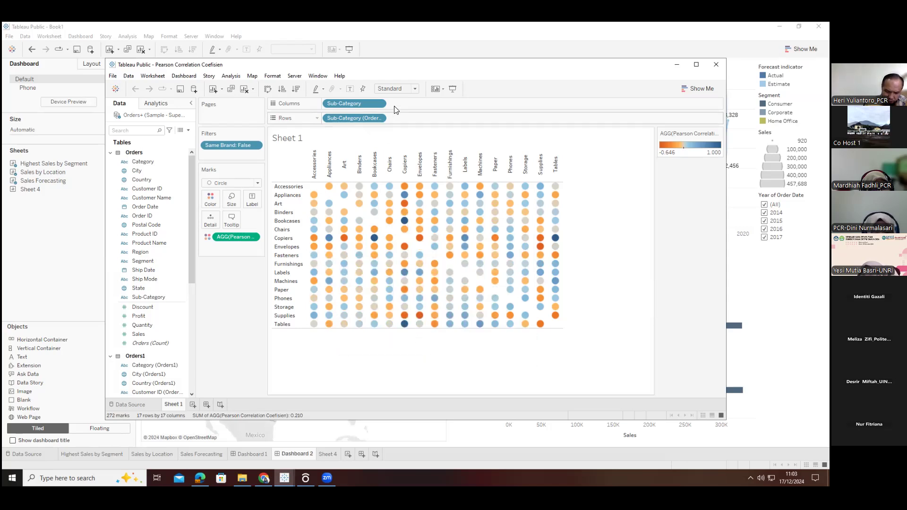
click(412, 92)
click(407, 125)
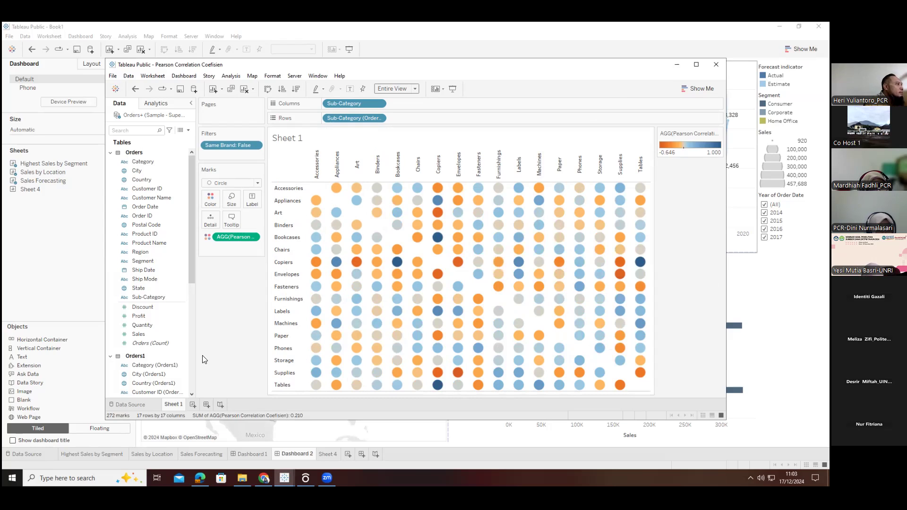
Examine the CORR formula of the Pearson Correlation Coefisien calculated field, and minimize that workbook to return to Book1
drag(194, 280, 178, 396)
click(180, 366)
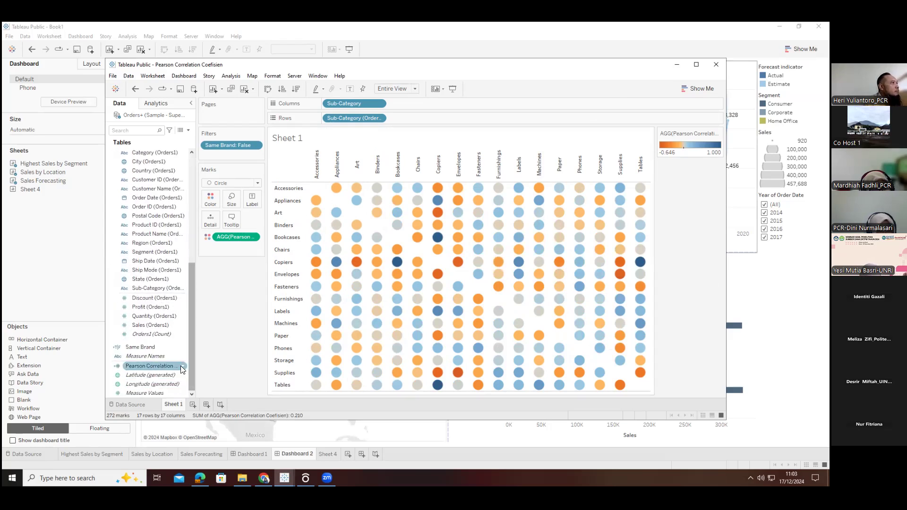
right_click(181, 366)
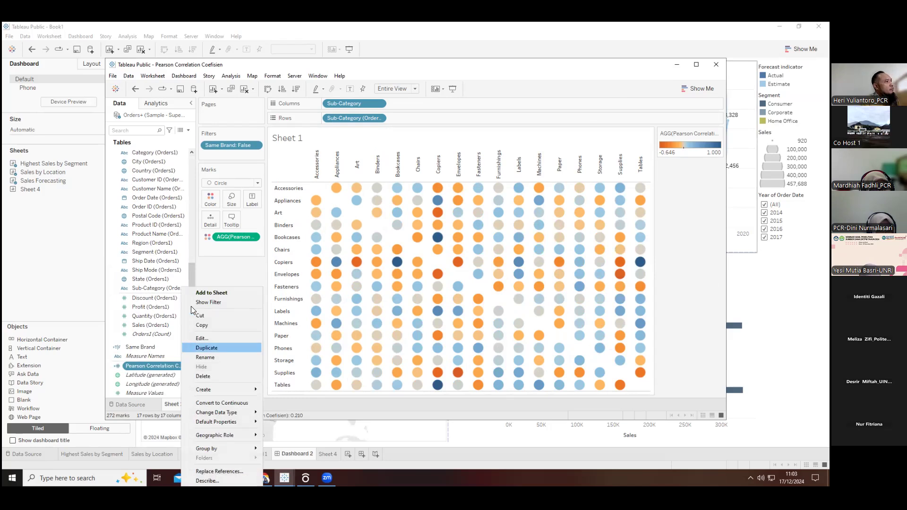
click(209, 338)
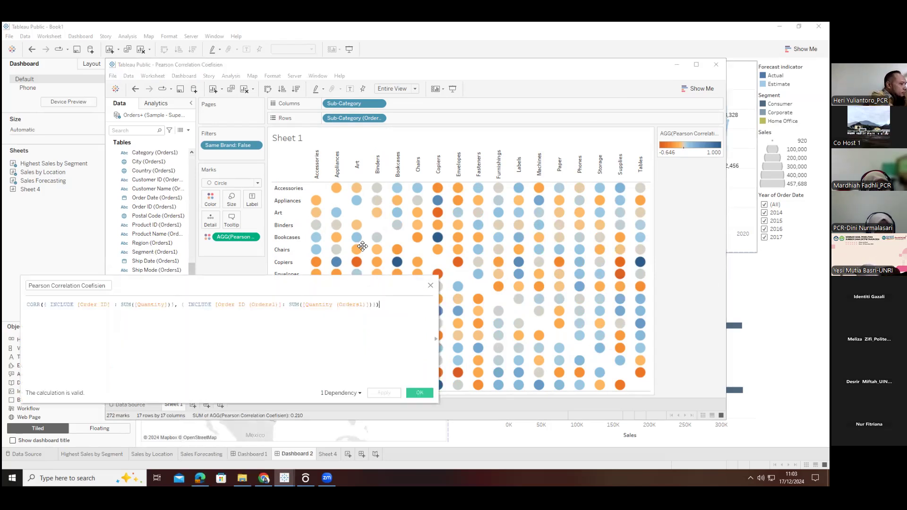
drag(363, 246, 408, 221)
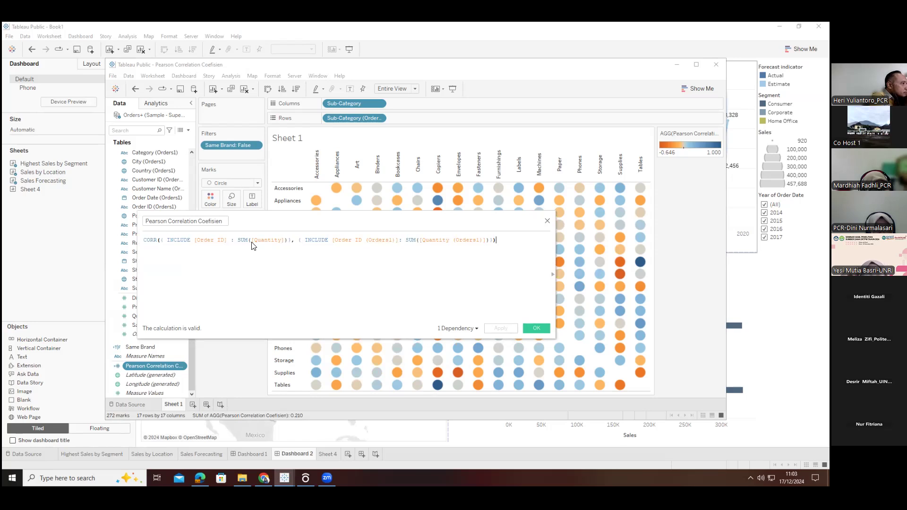
click(264, 240)
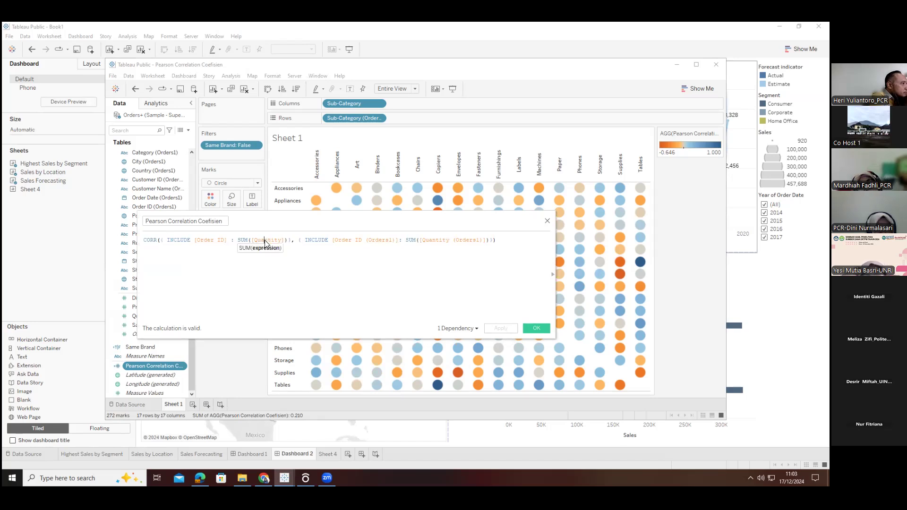
click(411, 251)
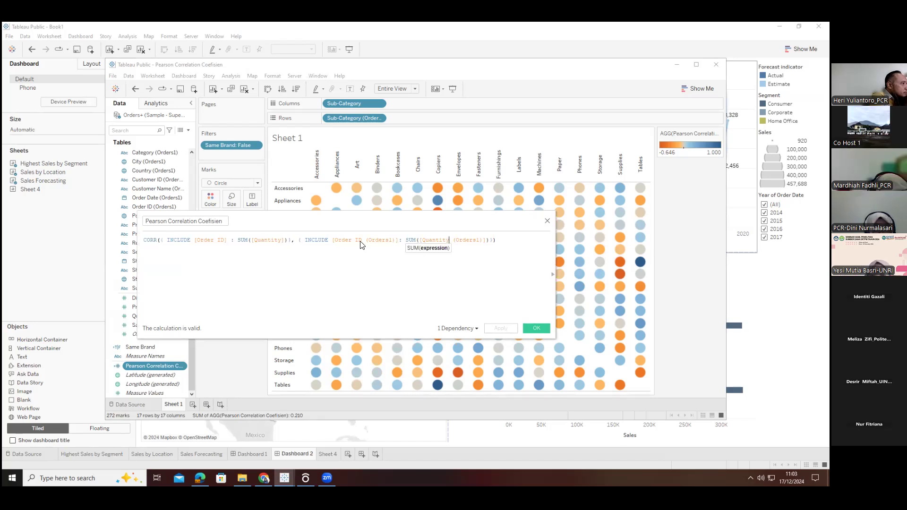
click(548, 225)
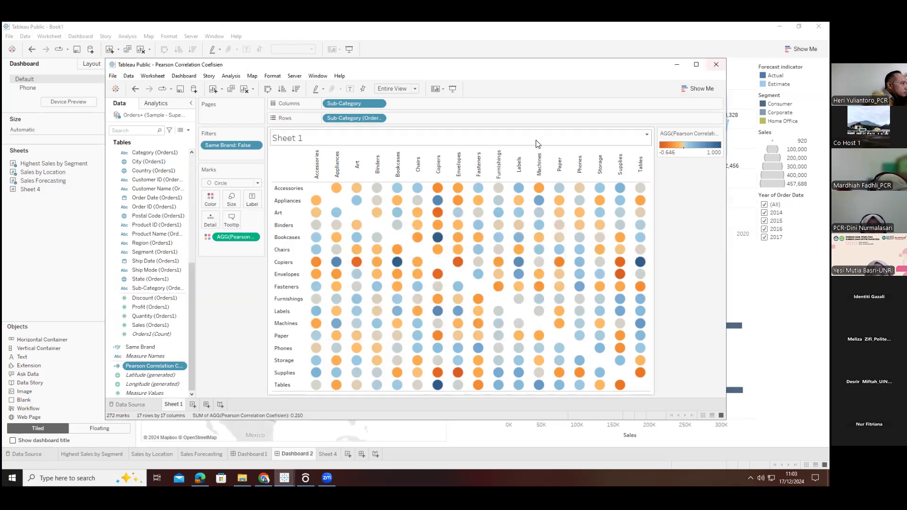
mouse_move(620, 201)
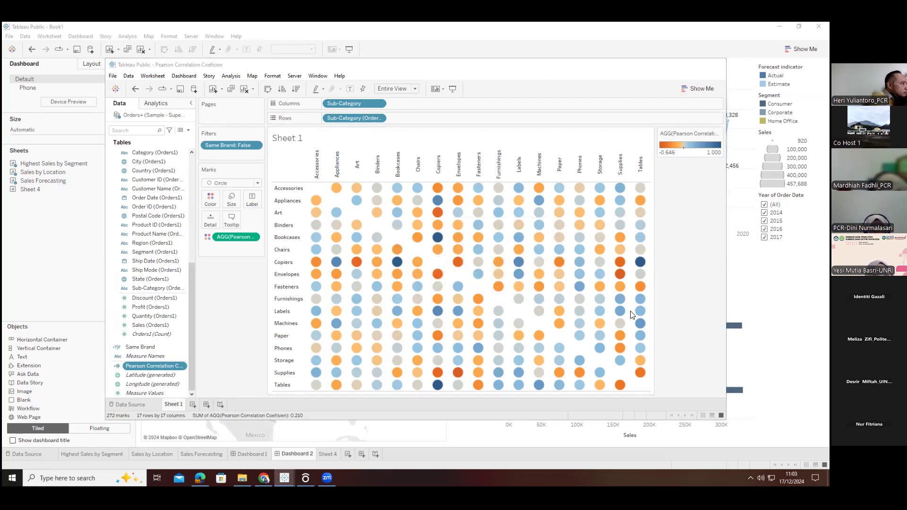
click(676, 64)
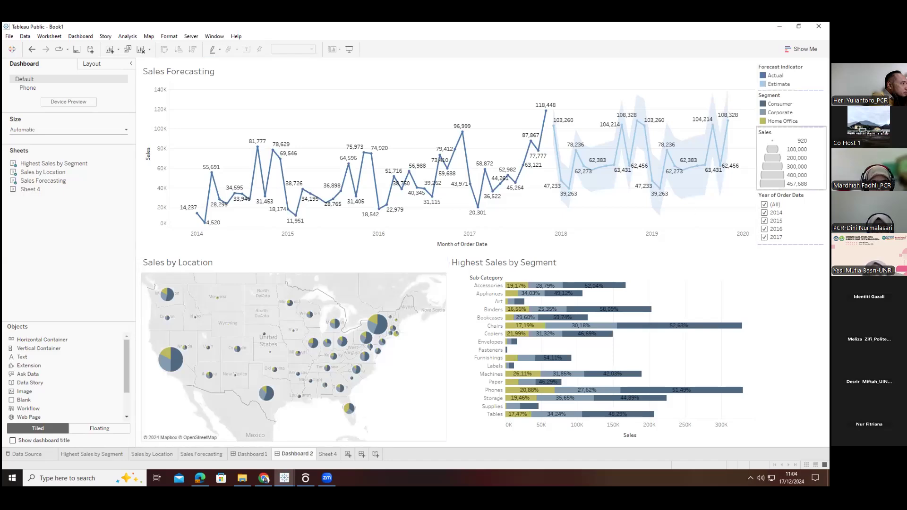
click(790, 221)
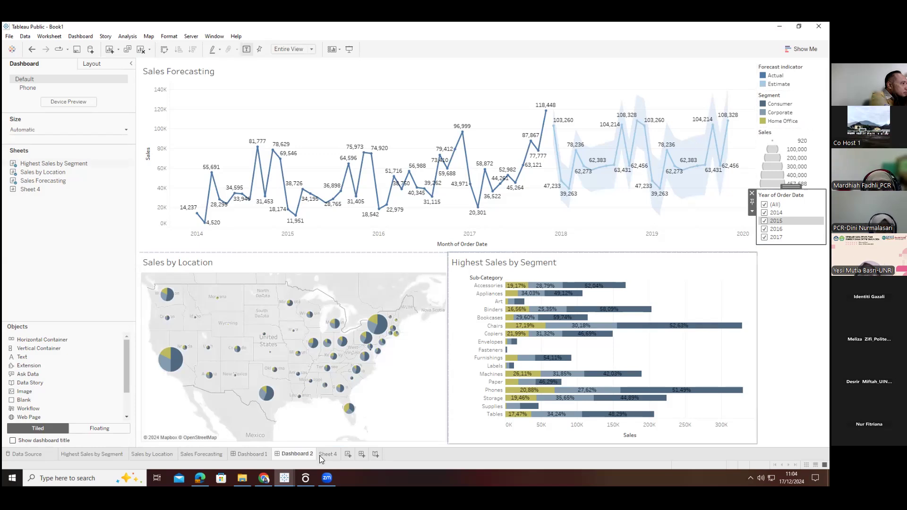
click(409, 273)
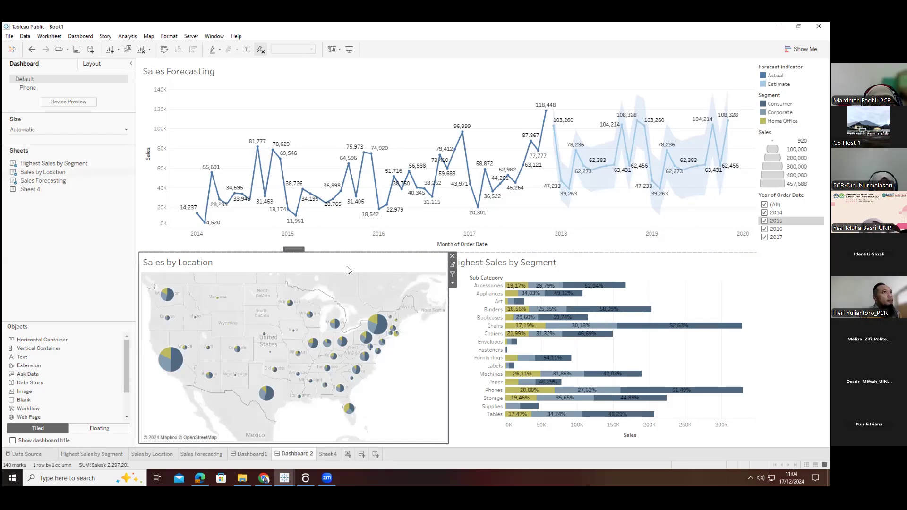
click(451, 276)
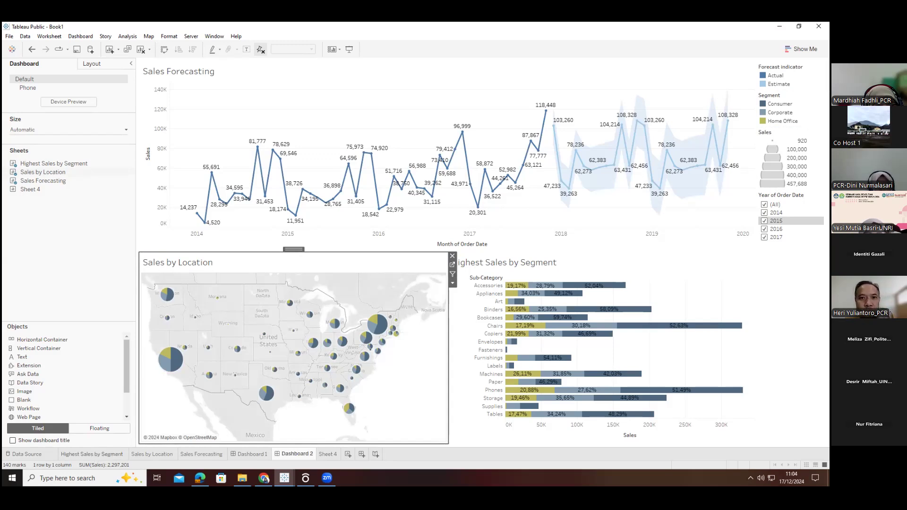
Show a State filter on the Highest Sales by Segment sheet, and remove it from the filters again
click(102, 455)
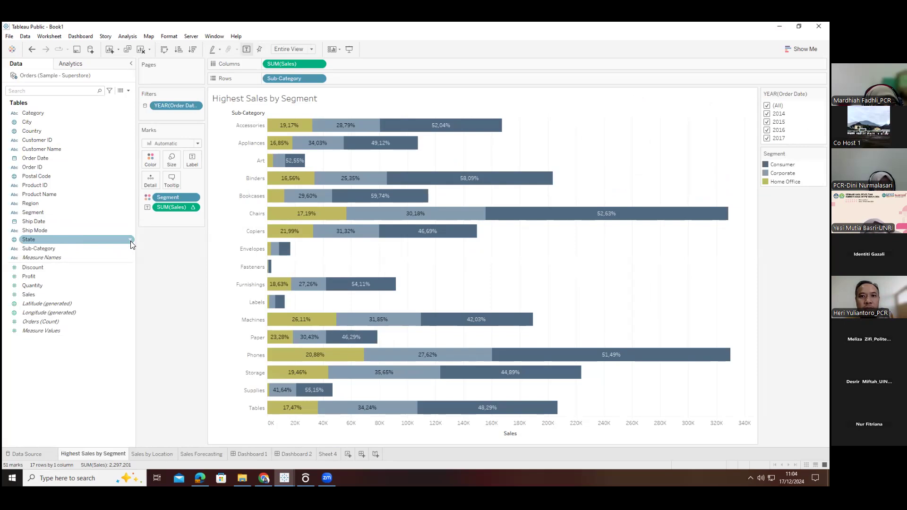
right_click(131, 242)
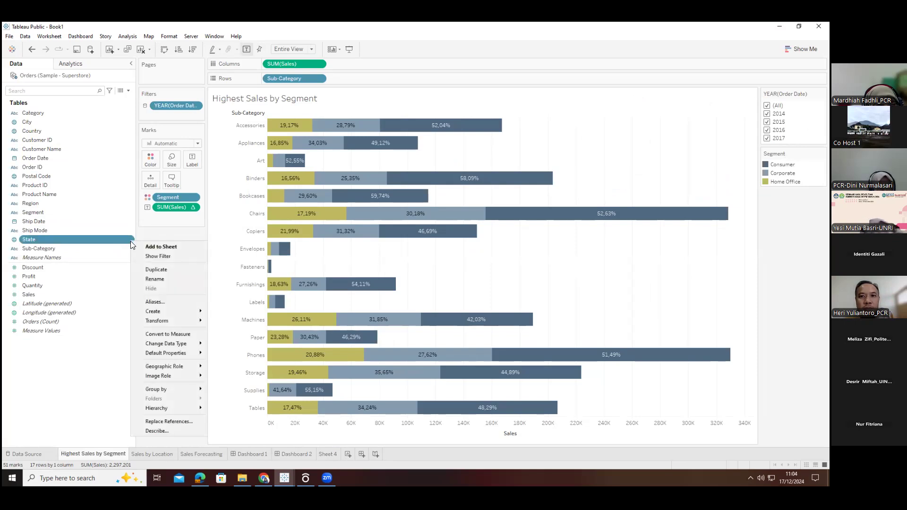
click(154, 256)
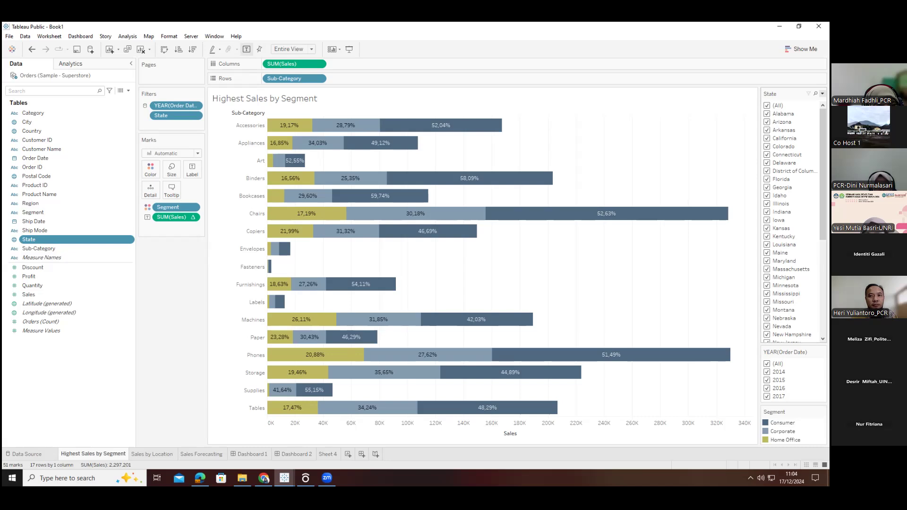
drag(170, 115, 173, 274)
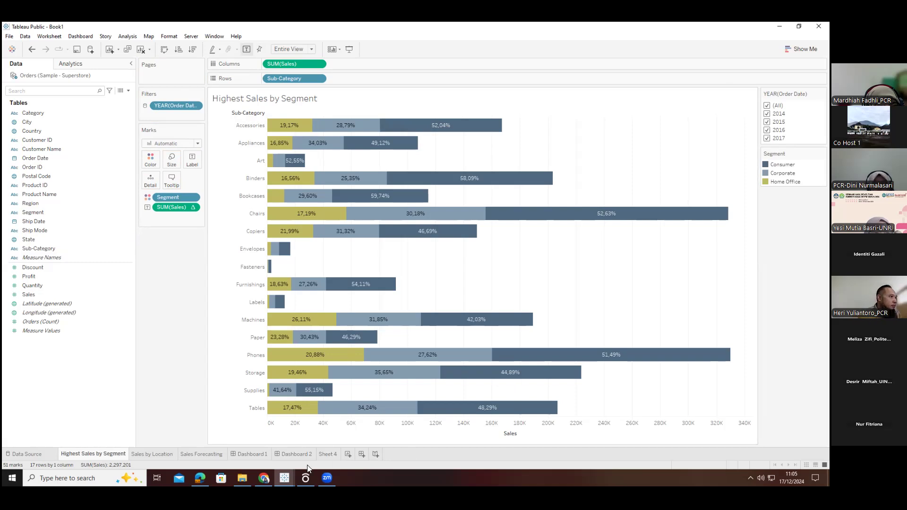
Convert the Sales by Location worksheet to a filled map, and take Segment off the rows
click(168, 454)
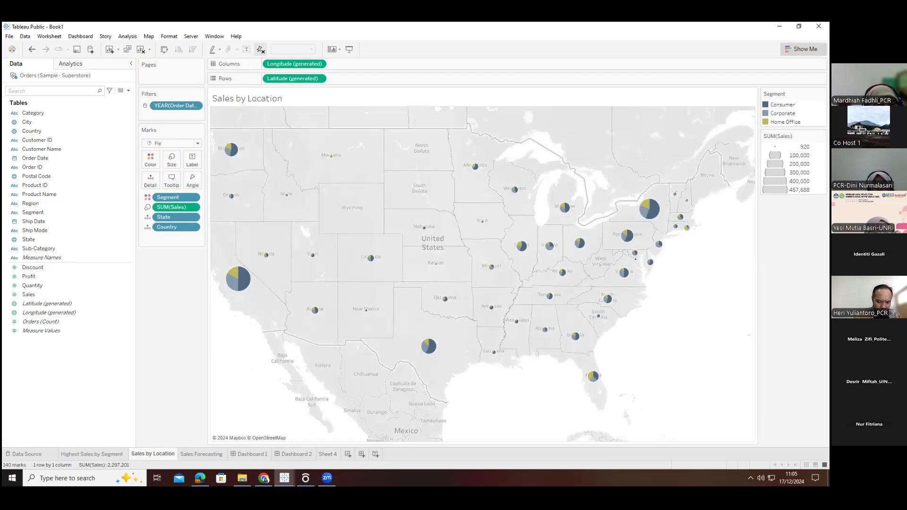
click(802, 49)
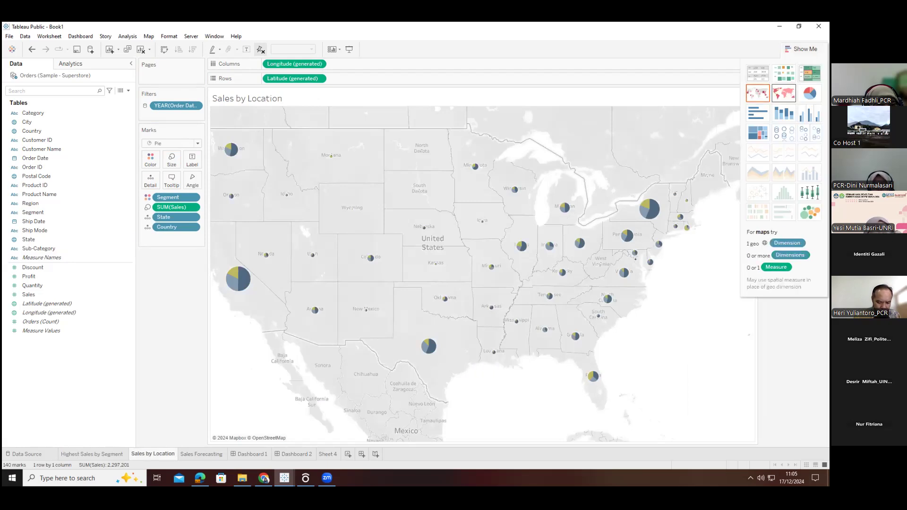
click(783, 93)
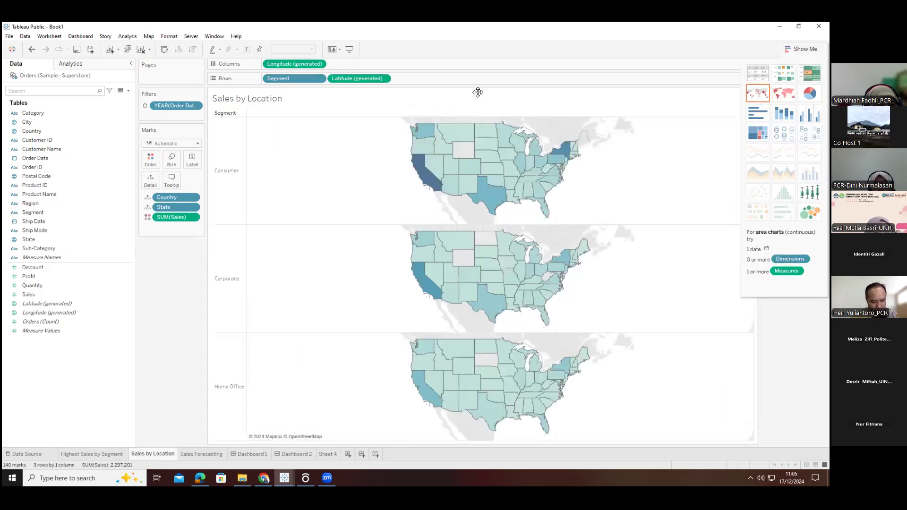
drag(295, 79, 140, 326)
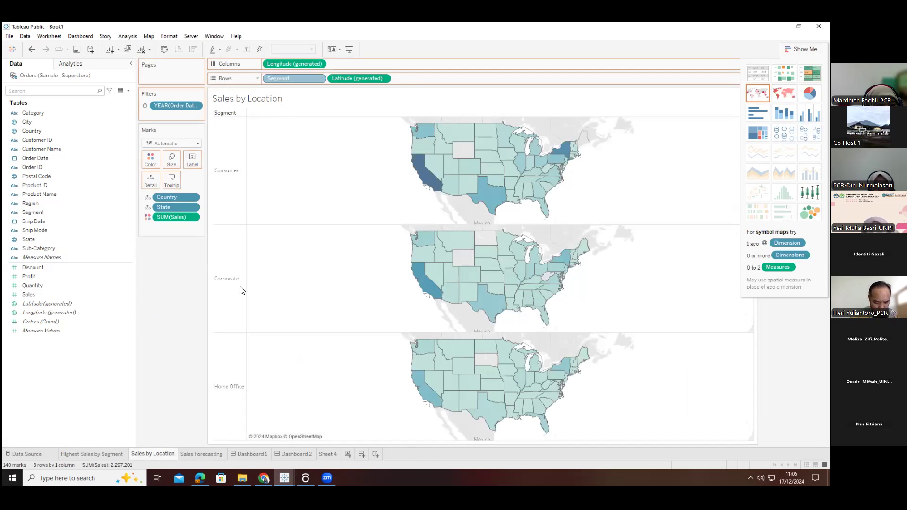
Try Sales and Segment as the colour of the filled map, and undo the Segment colouring
drag(47, 294, 152, 161)
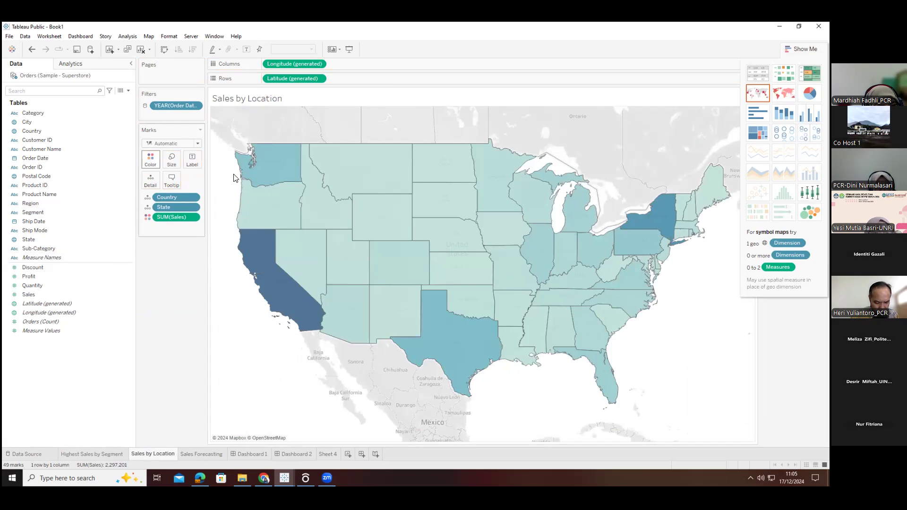
drag(32, 212, 151, 161)
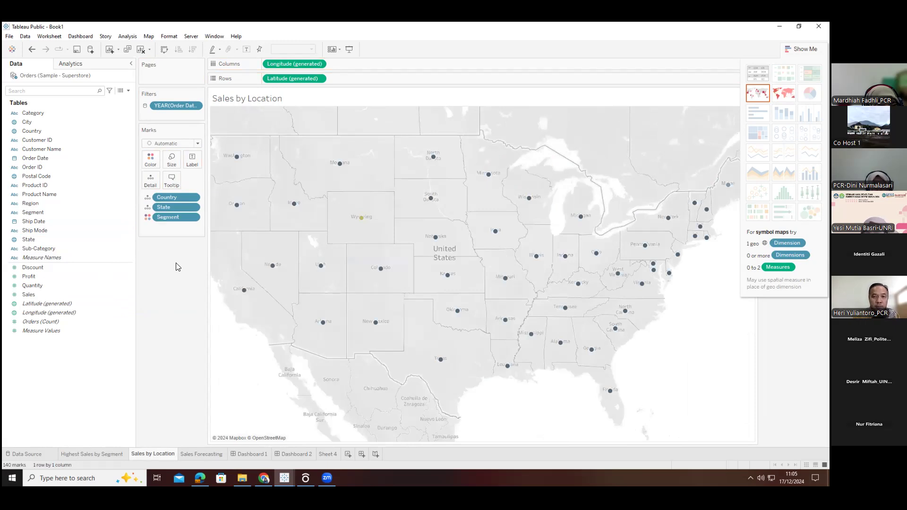
key(ctrl+z)
Filter Dashboard 2 by Missouri, California and Pennsylvania in turn using the Sales by Location map
click(298, 454)
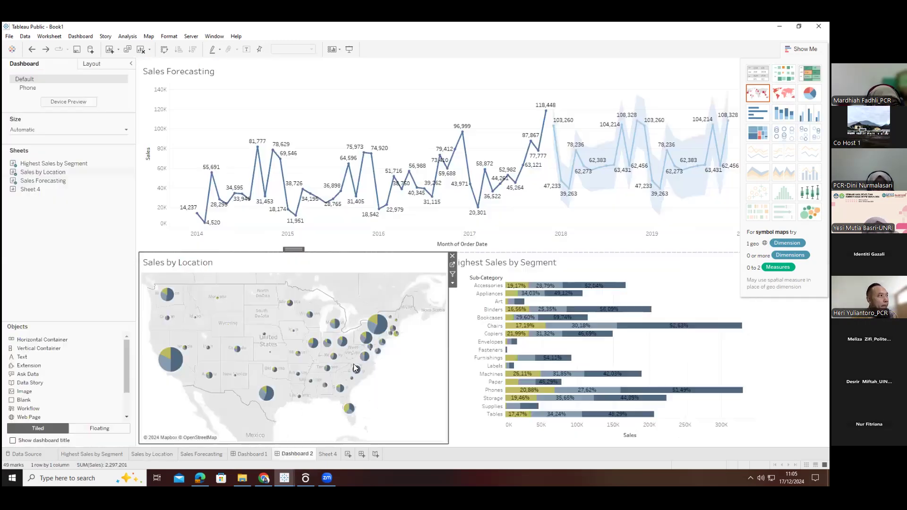
click(305, 356)
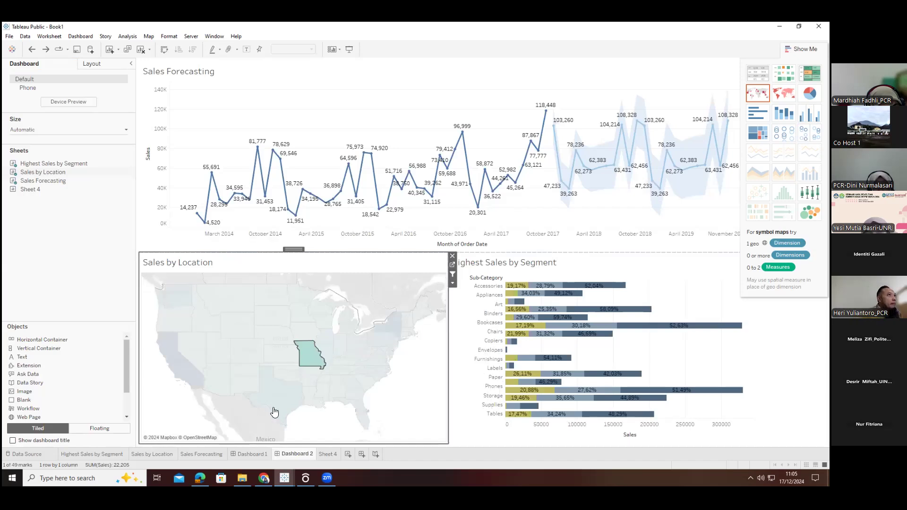
click(188, 371)
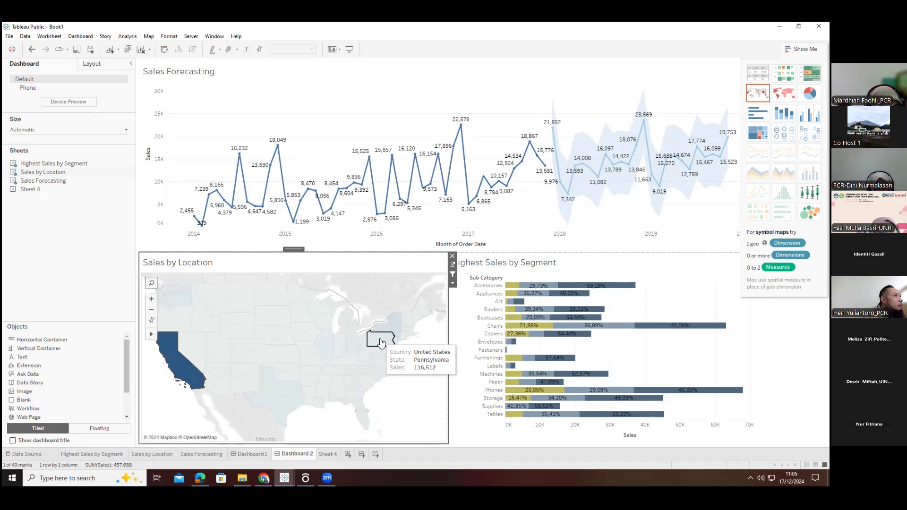
click(381, 340)
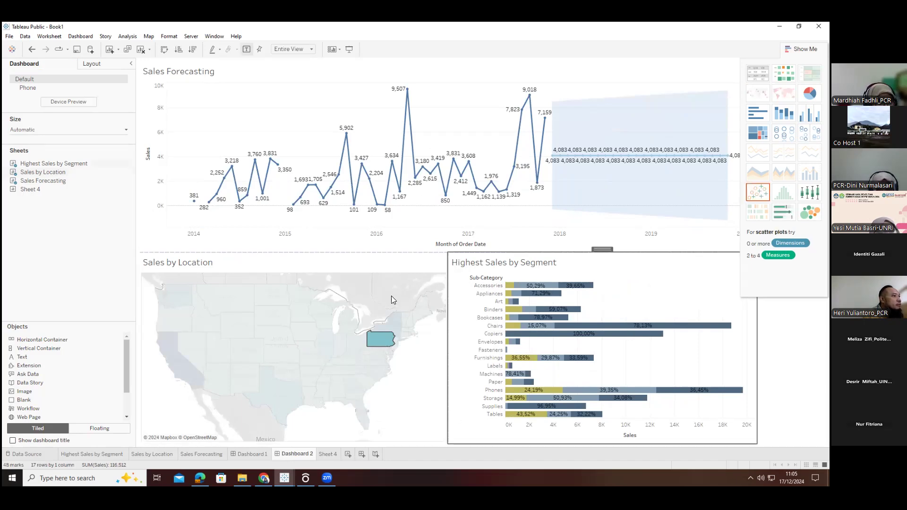
click(125, 246)
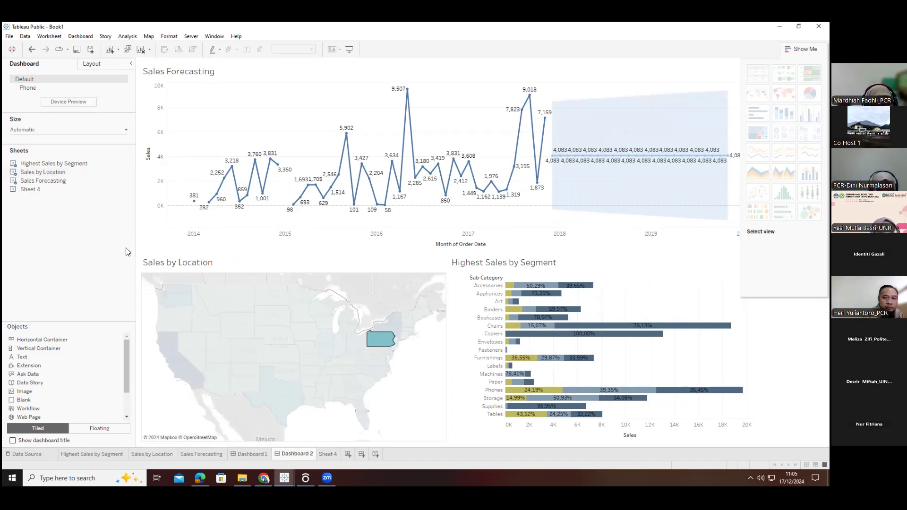
Try the symbol map type on the Sales by Location worksheet, and undo it
click(163, 454)
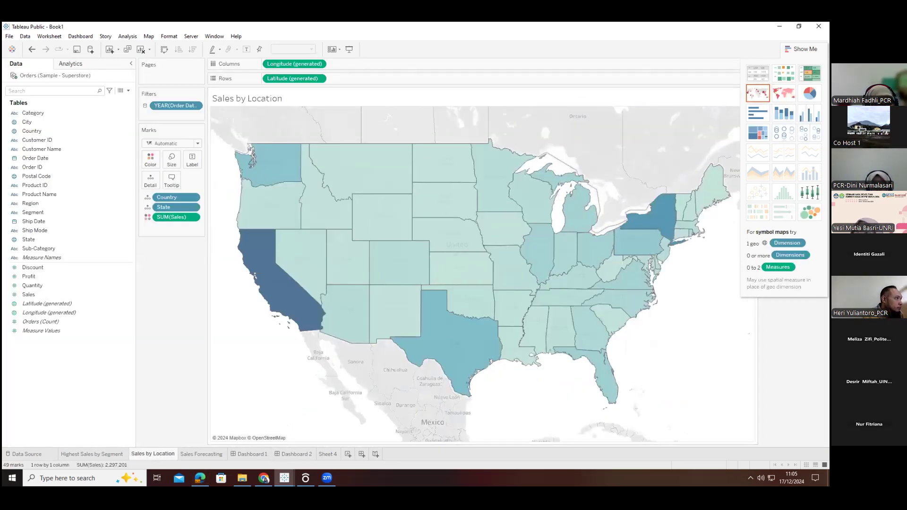
click(758, 93)
key(ctrl+z)
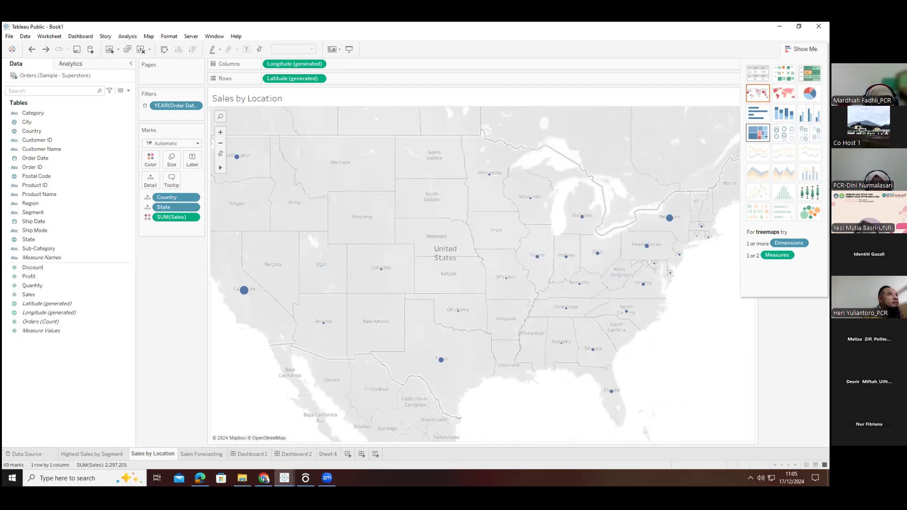
Step through the undo history until Sales by Location is back to pie marks by Segment, and return to Dashboard 2
key(ctrl+z)
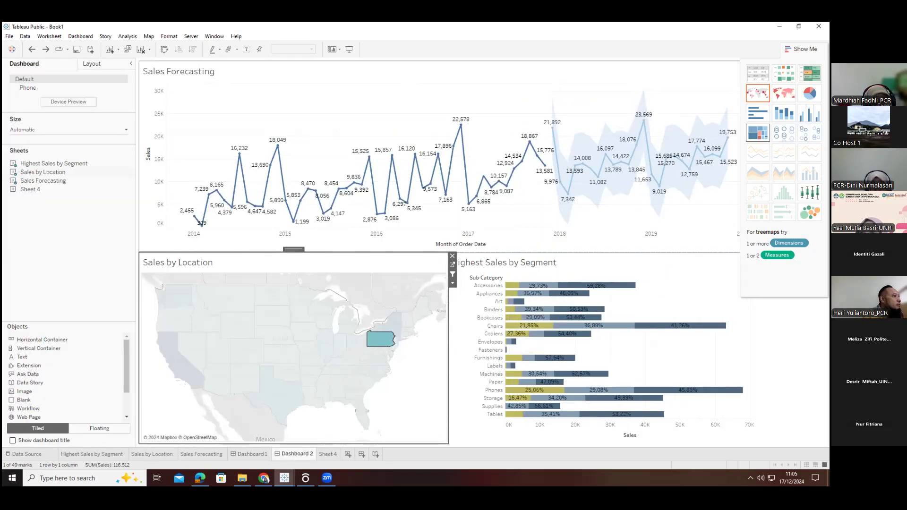
key(ctrl+z)
key(ctrl+z)
key(ctrl+z)
key(ctrl+z)
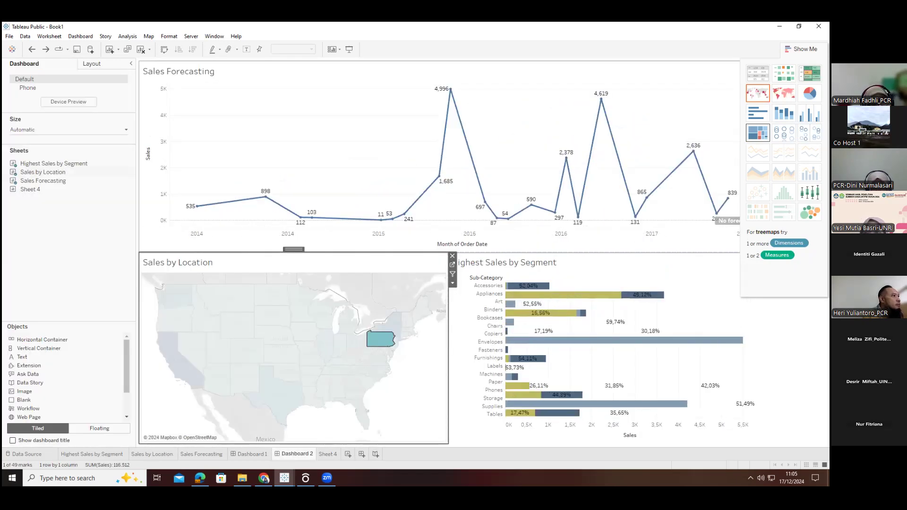
key(ctrl+y)
key(ctrl+y)
key(ctrl+y)
key(ctrl+y)
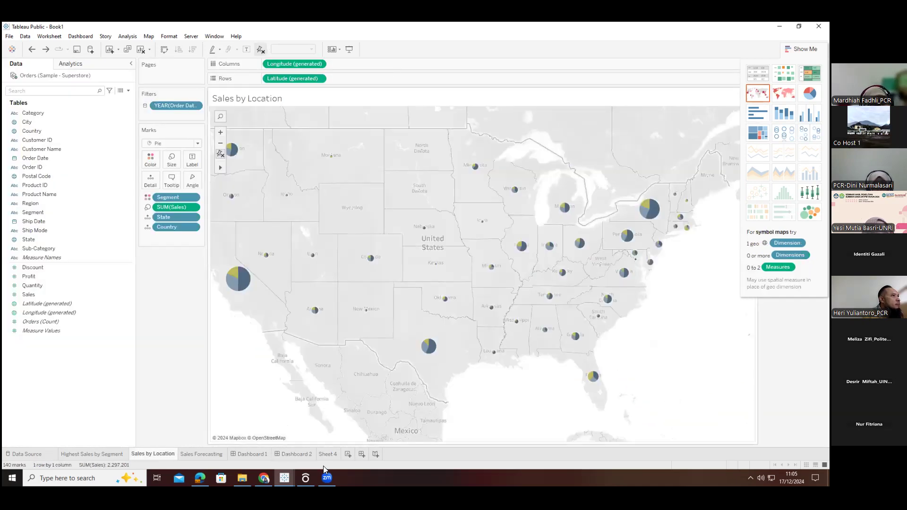
click(303, 454)
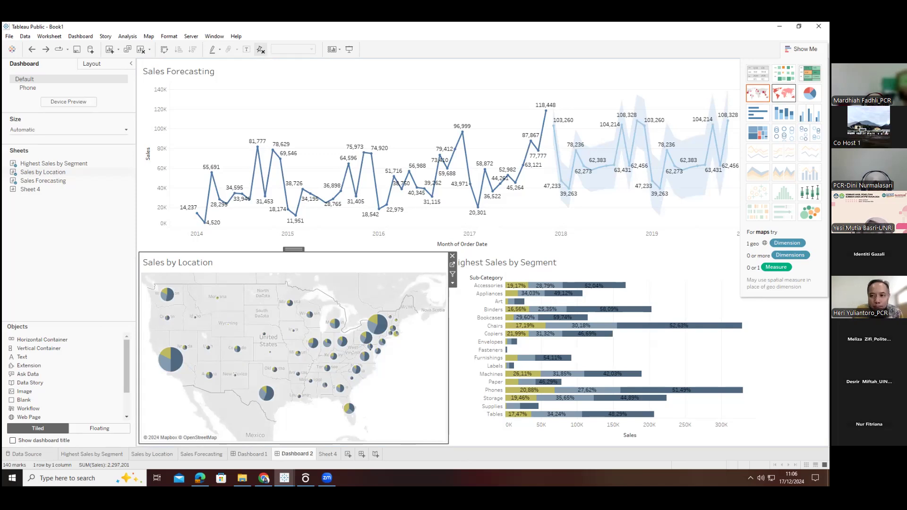
mouse_move(660, 405)
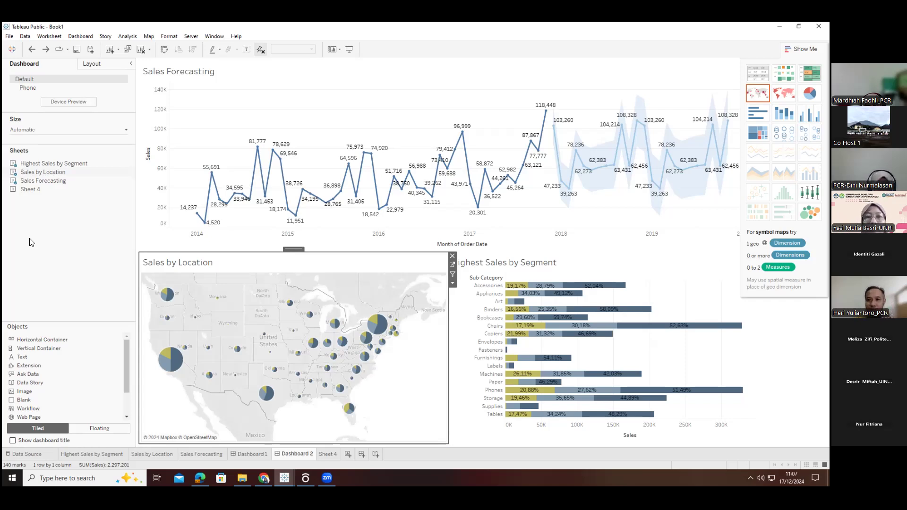
Switch to Google Chrome, reduce its window, and search Google Drive for "data finance"
click(264, 479)
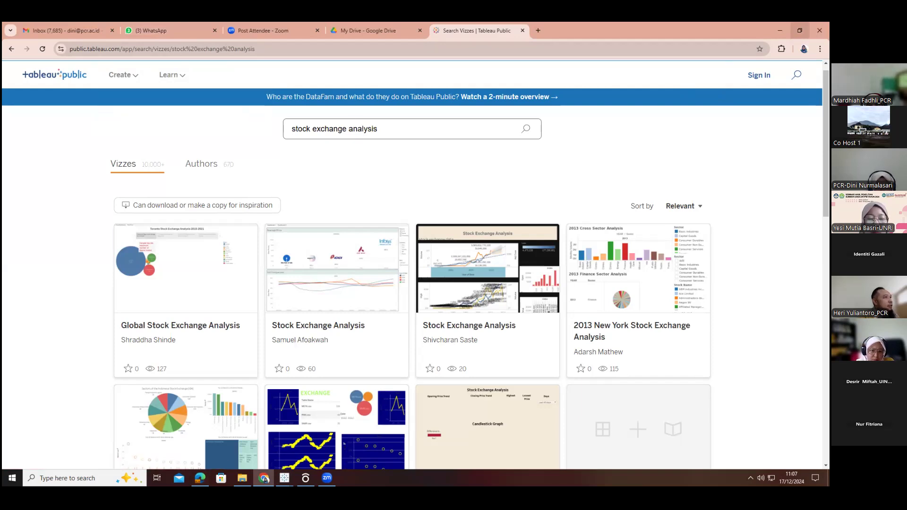
click(800, 30)
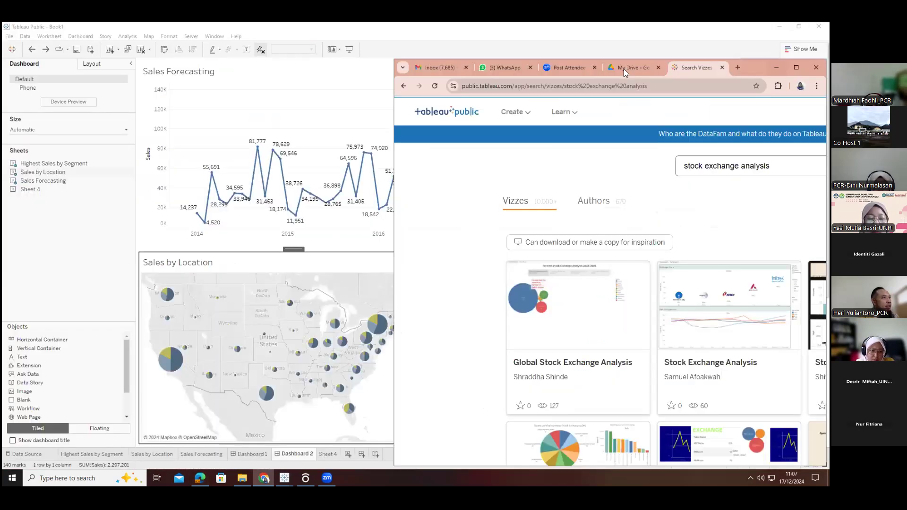
click(625, 68)
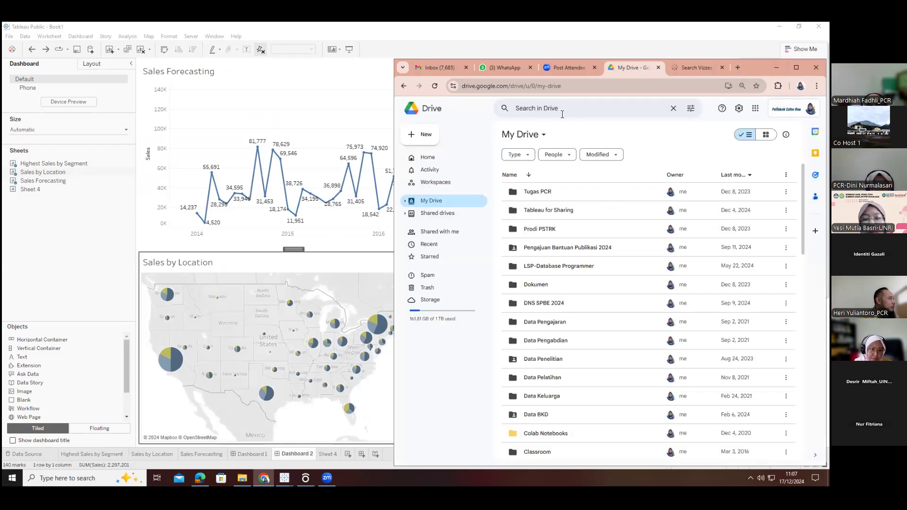
click(565, 112)
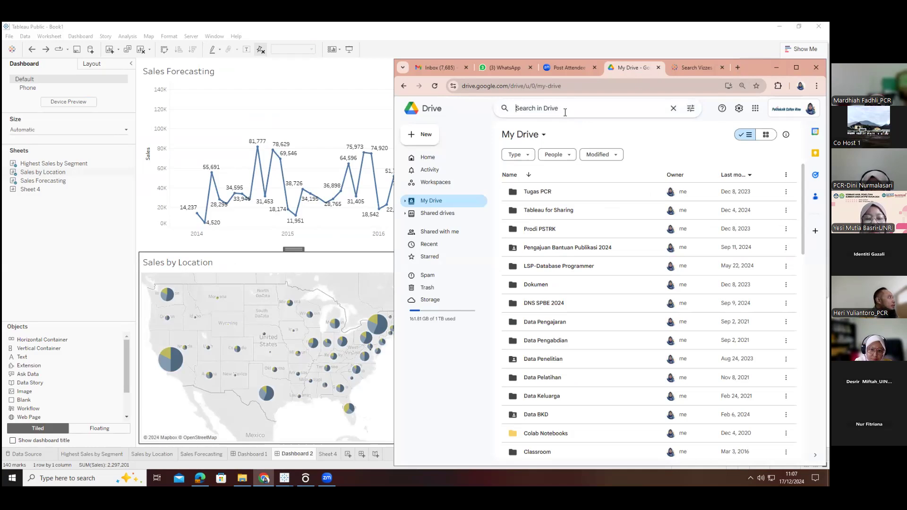
text(da)
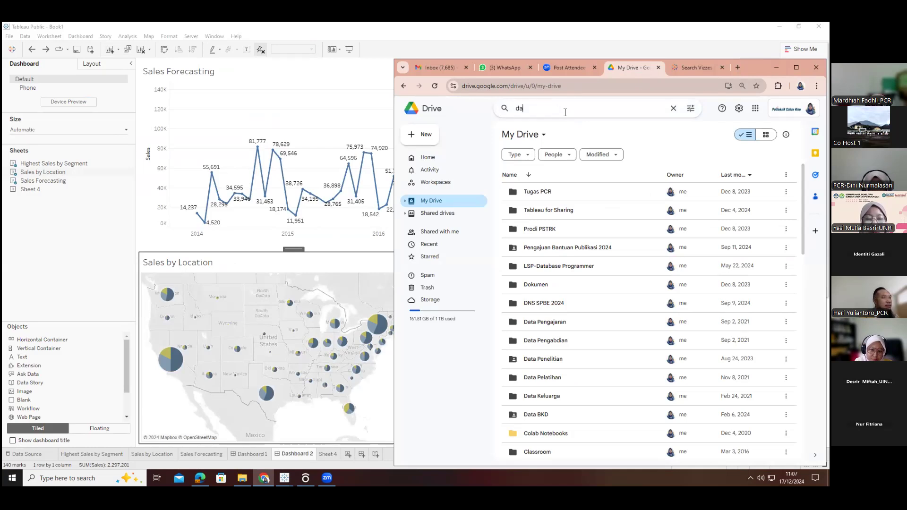
text(ta finance)
key(Return)
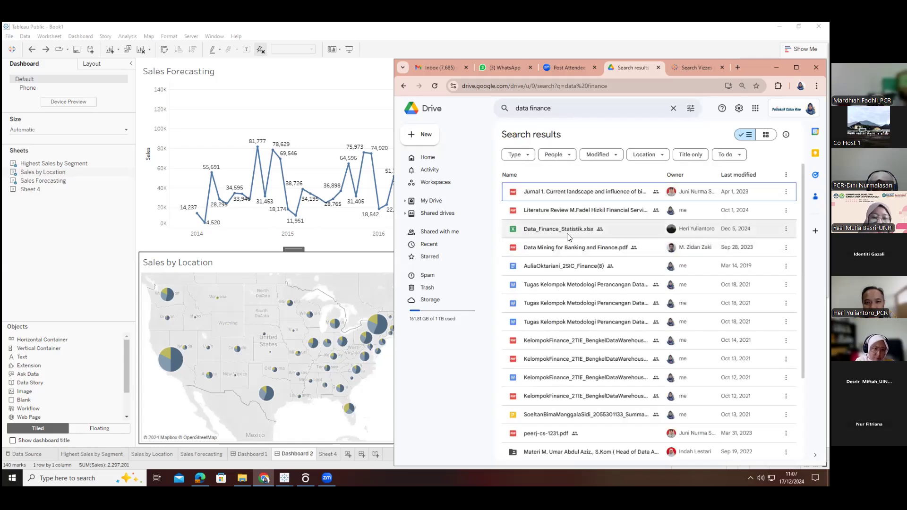
Download Data_Finance_Statistik.xlsx from the Drive search results, and maximize the browser window
click(574, 233)
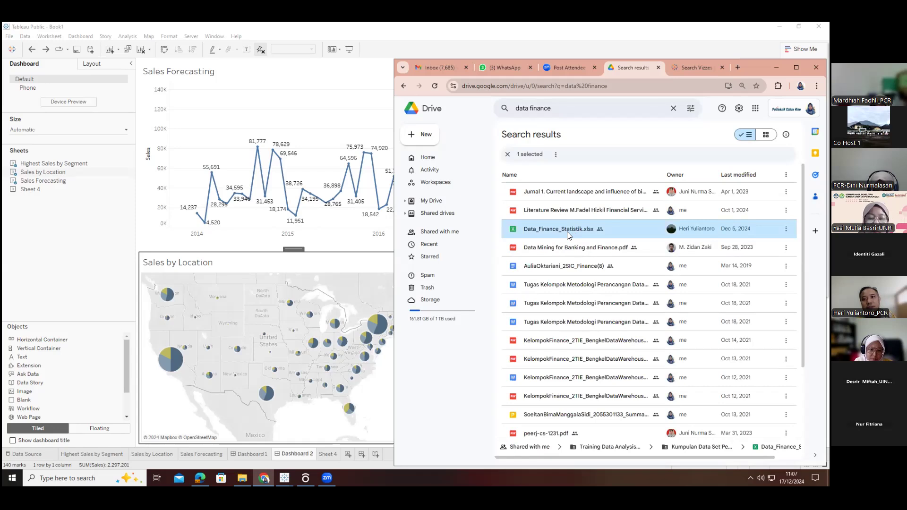
right_click(561, 229)
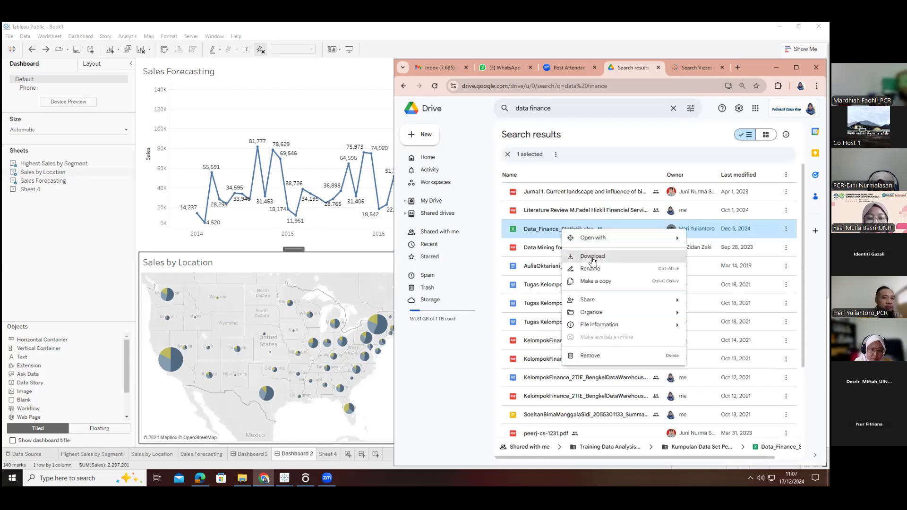
click(581, 255)
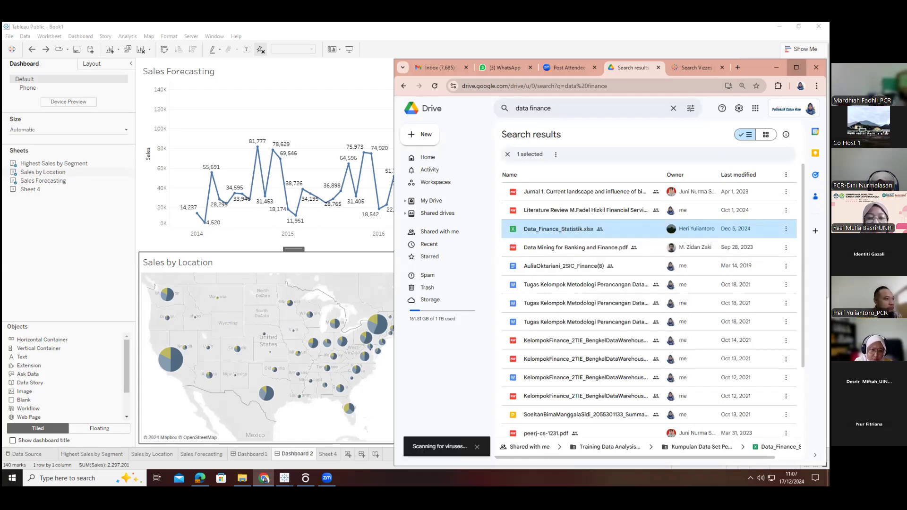
click(796, 67)
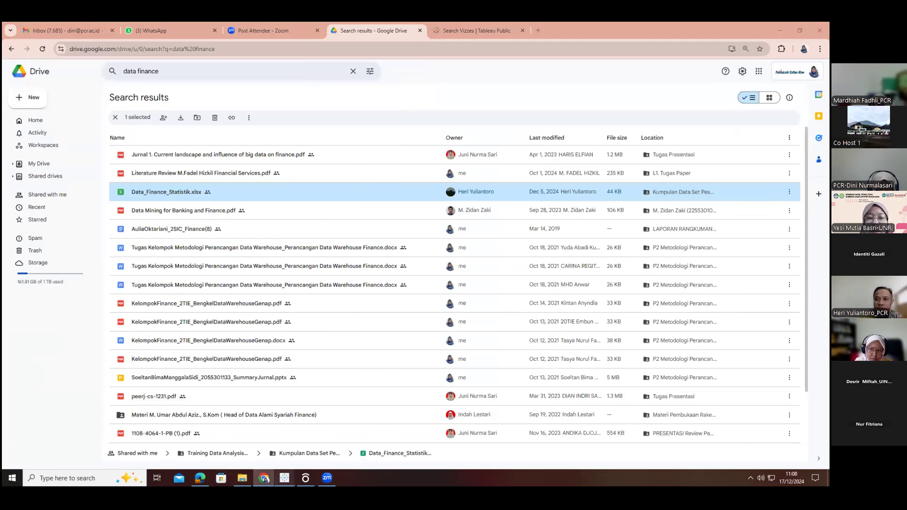
Switch to the Pearson Correlation Coefisien workbook in Tableau Public, and close it without saving the changes
mouse_move(285, 479)
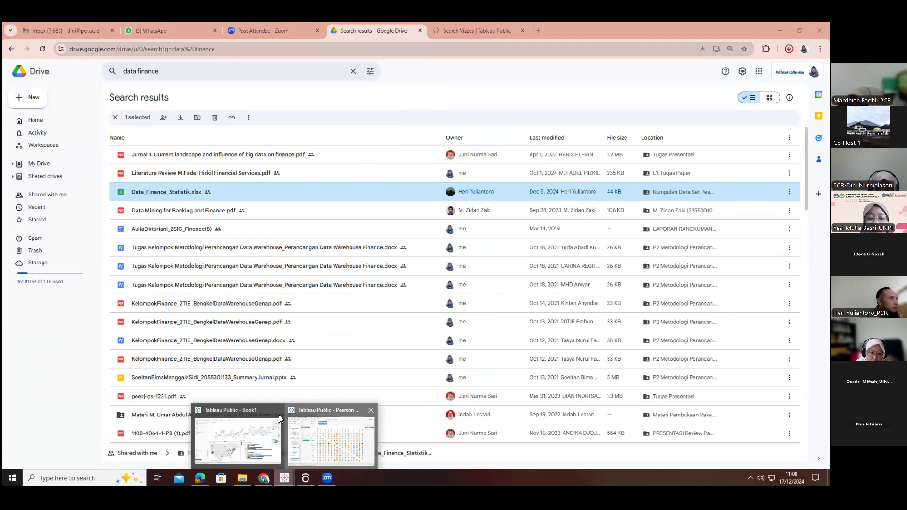
click(326, 437)
click(717, 65)
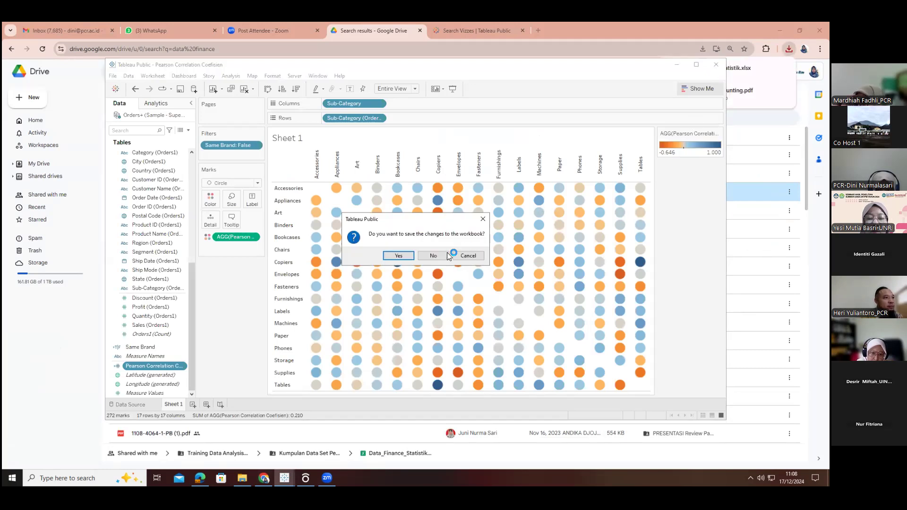
click(440, 256)
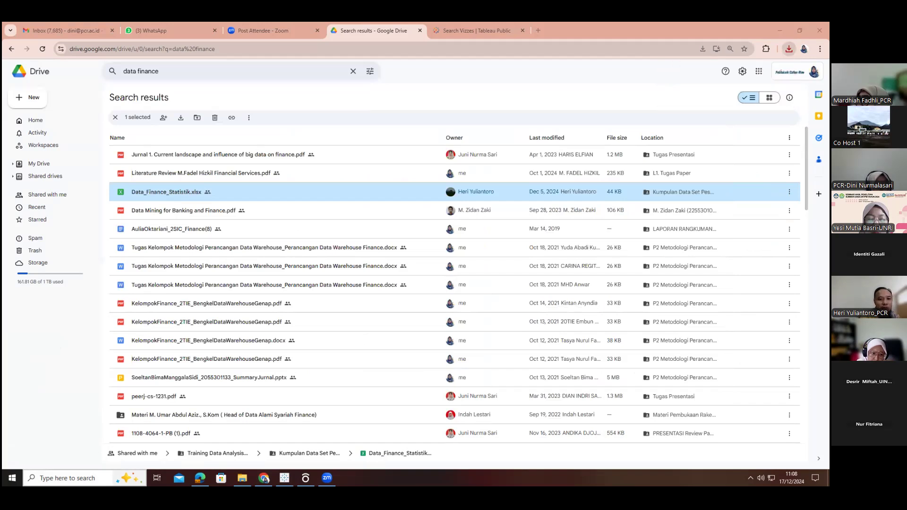
Launch another Tableau Public 2023.3 instance, and bring the Book1 workbook to the front
click(88, 478)
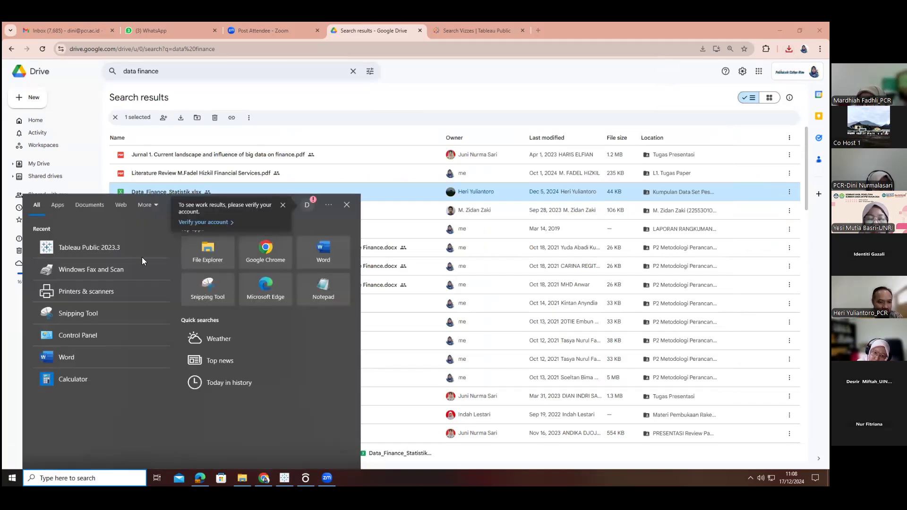
click(126, 250)
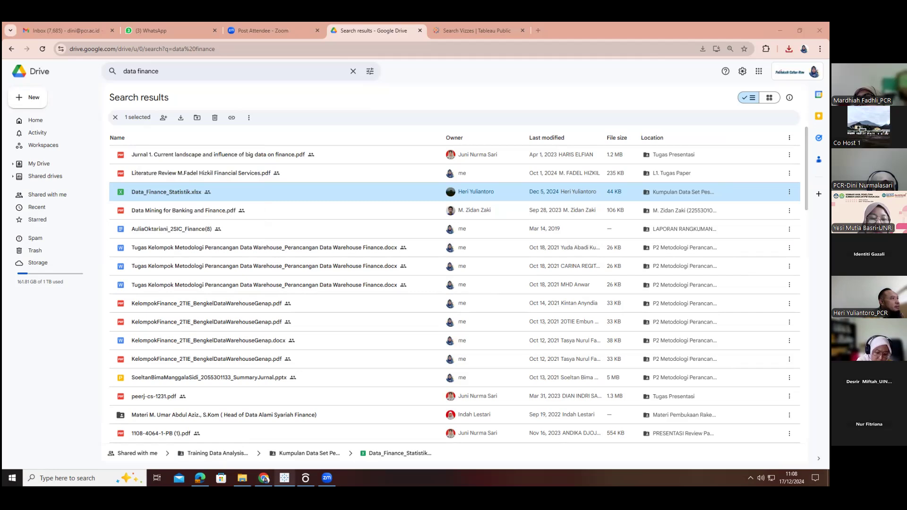
click(285, 478)
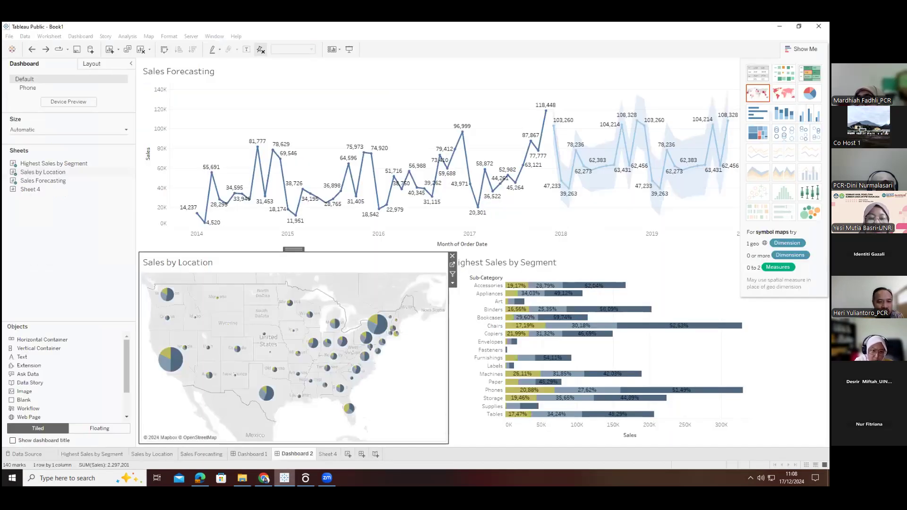
click(285, 478)
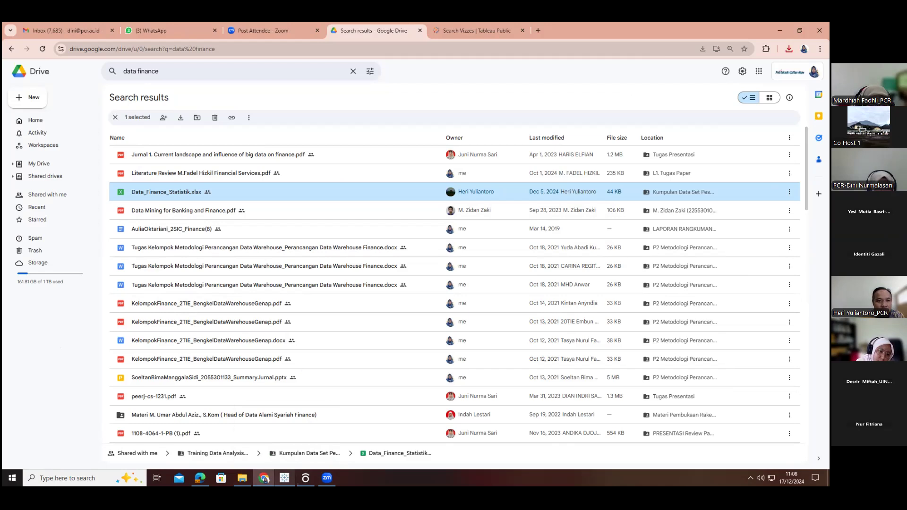
mouse_move(285, 477)
click(286, 456)
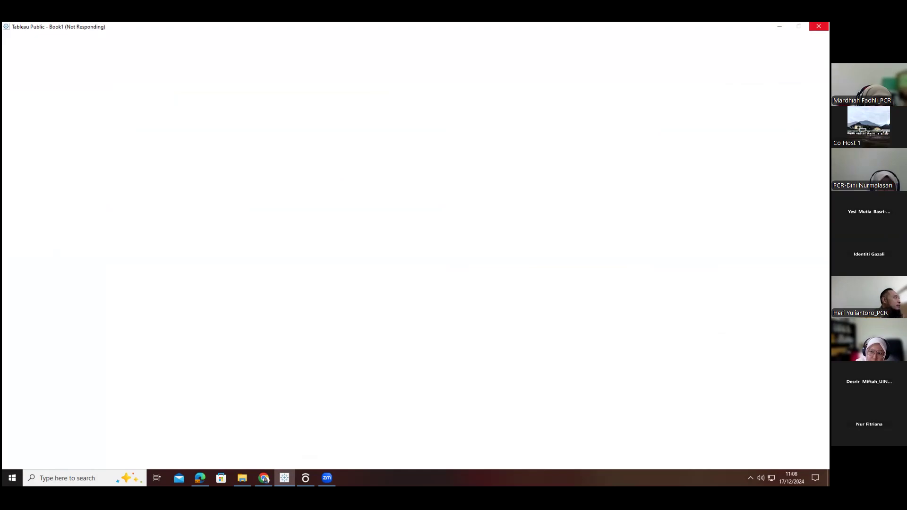
click(780, 27)
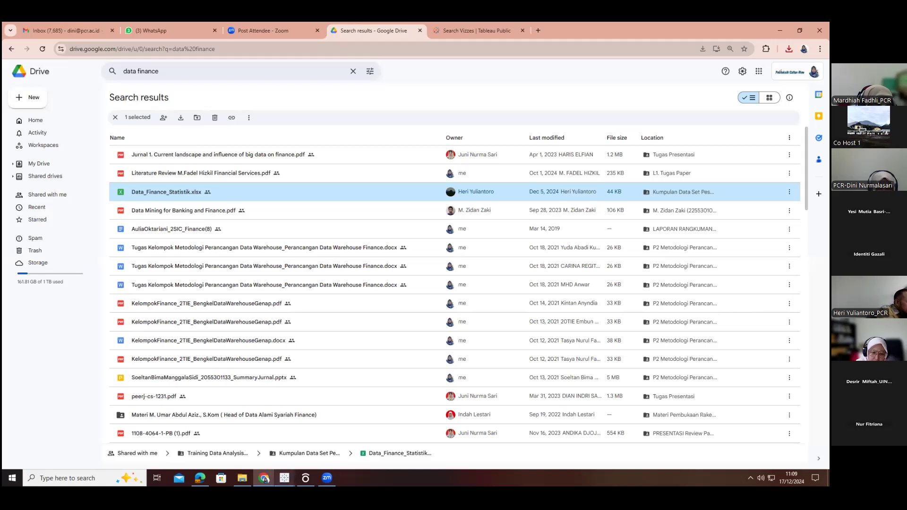
click(286, 478)
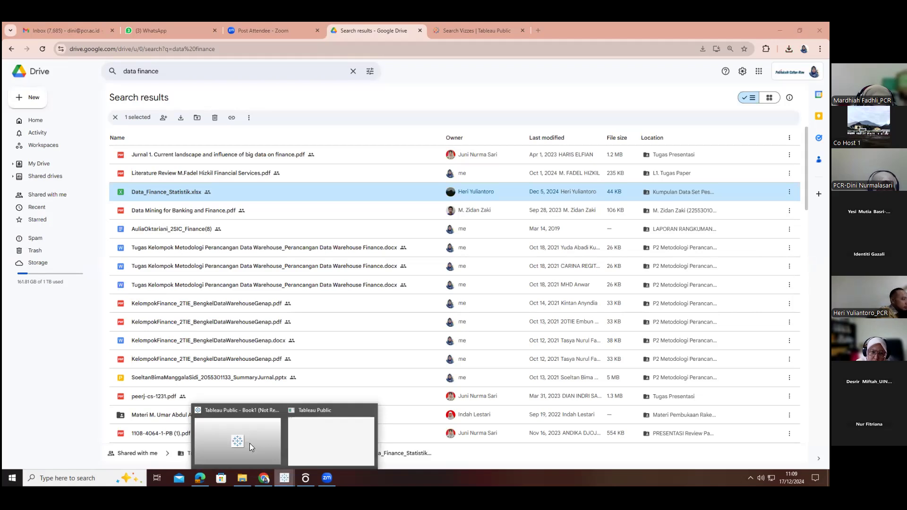
click(284, 447)
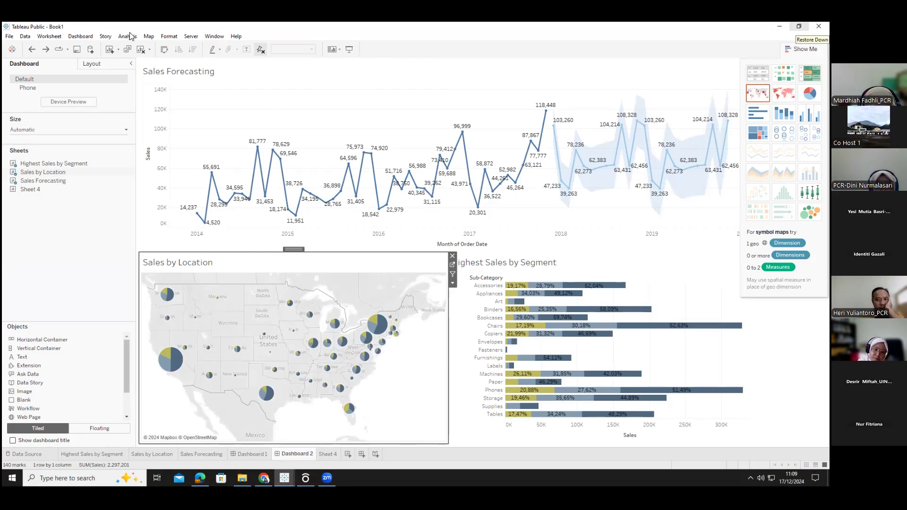
Hide the Show Me chart suggestions on Dashboard 2, and return to the Drive search results in Google Chrome
click(10, 37)
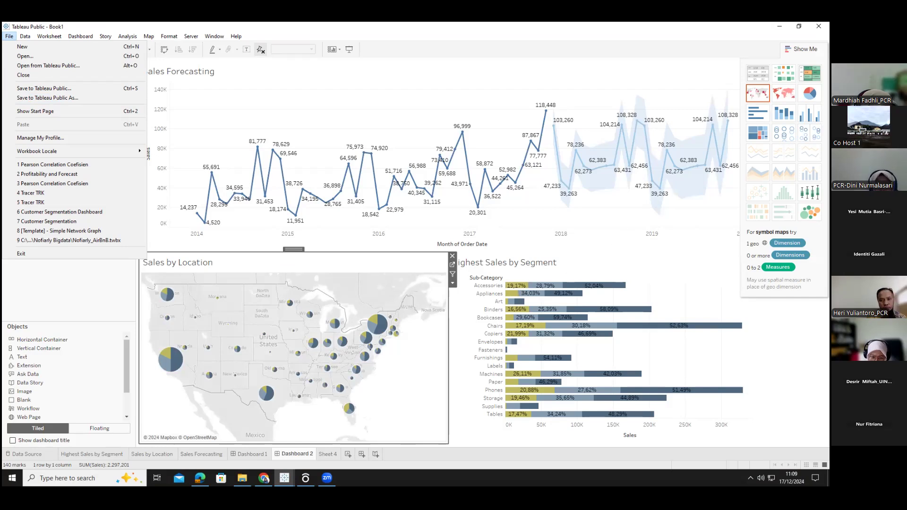
click(613, 237)
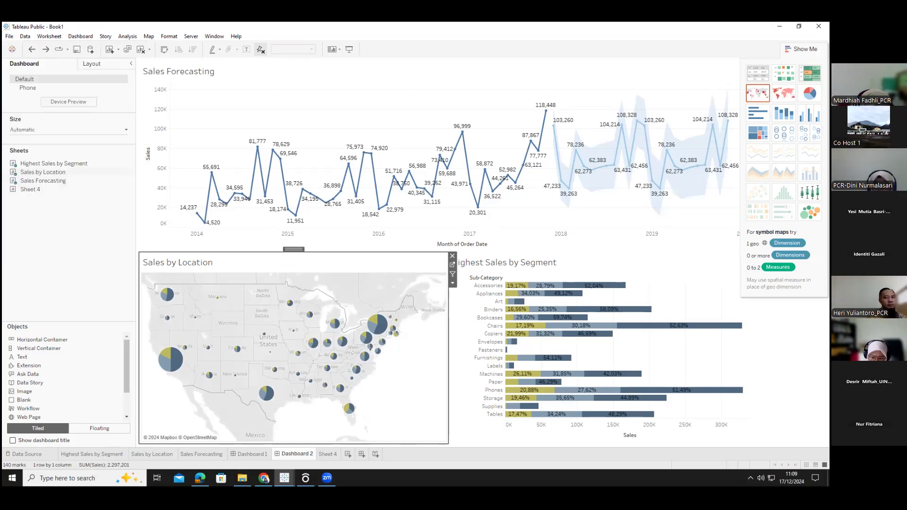
click(801, 49)
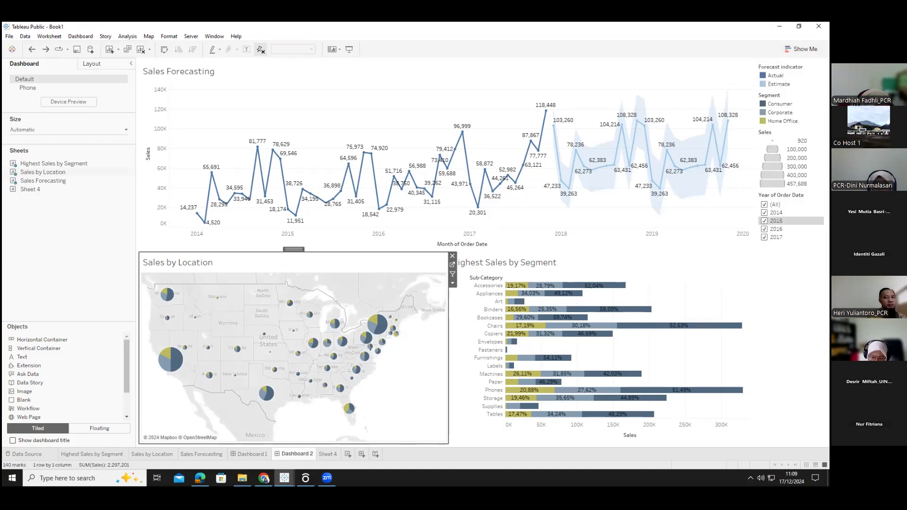
click(780, 26)
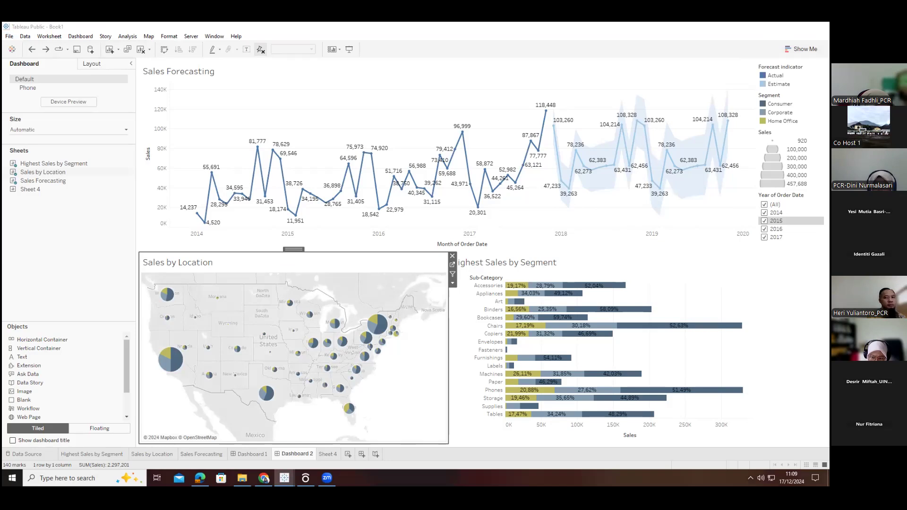
key(alt+Tab)
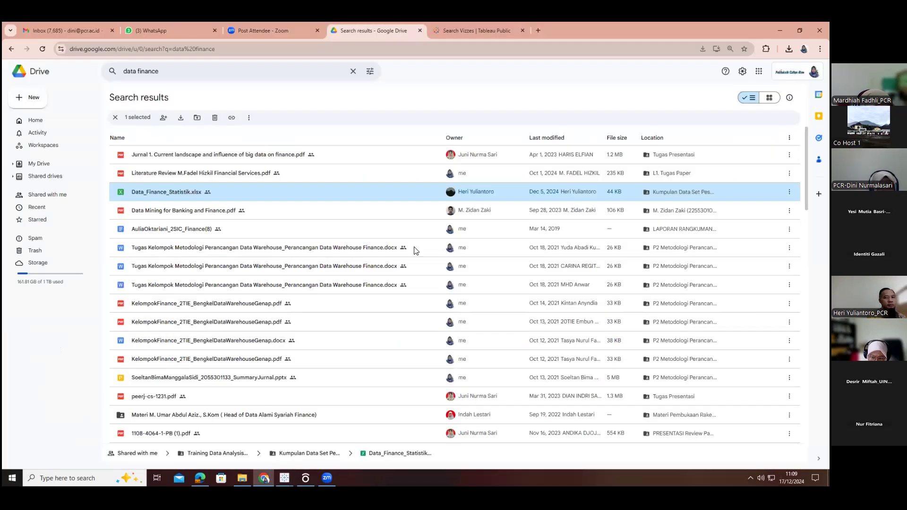
Switch to the Tableau Public Book3 window connecting to Data_Finance_Statistik, maximize it, and keep a single Sheet1 table on the canvas
key(alt+Tab)
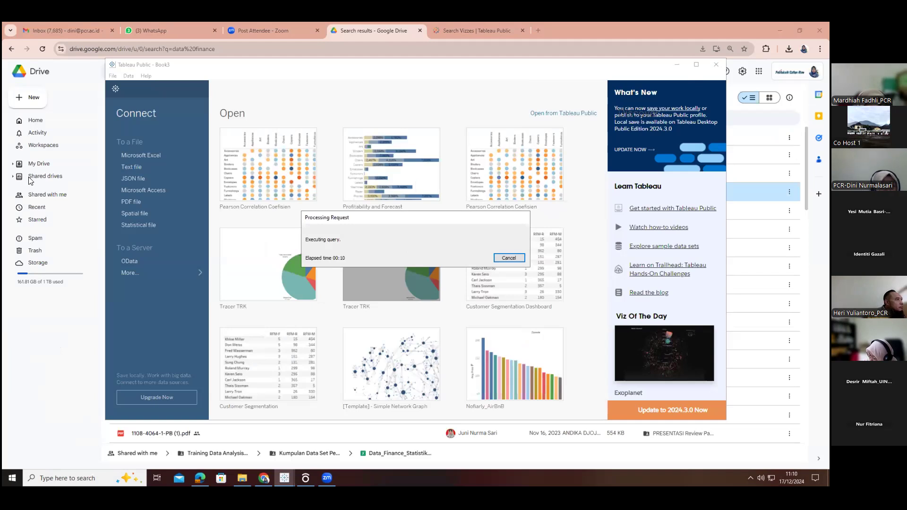
click(696, 64)
drag(32, 160, 138, 164)
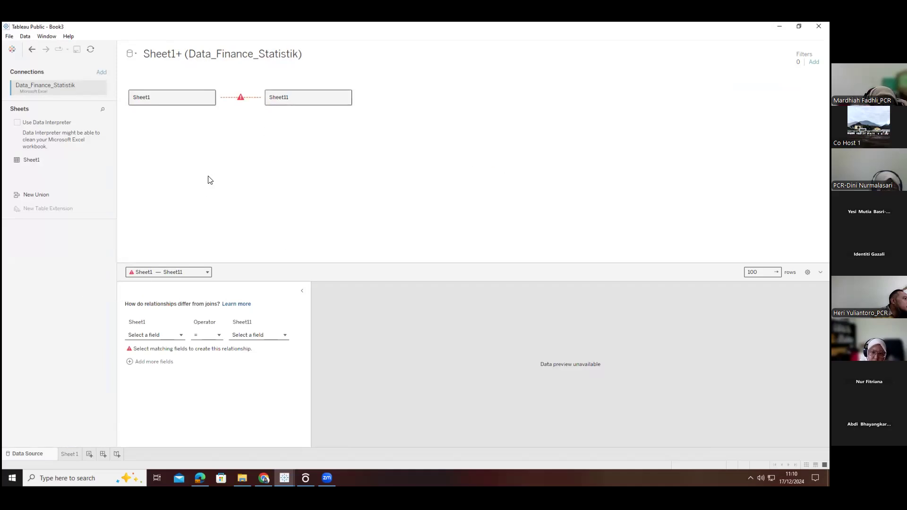
drag(298, 99, 67, 257)
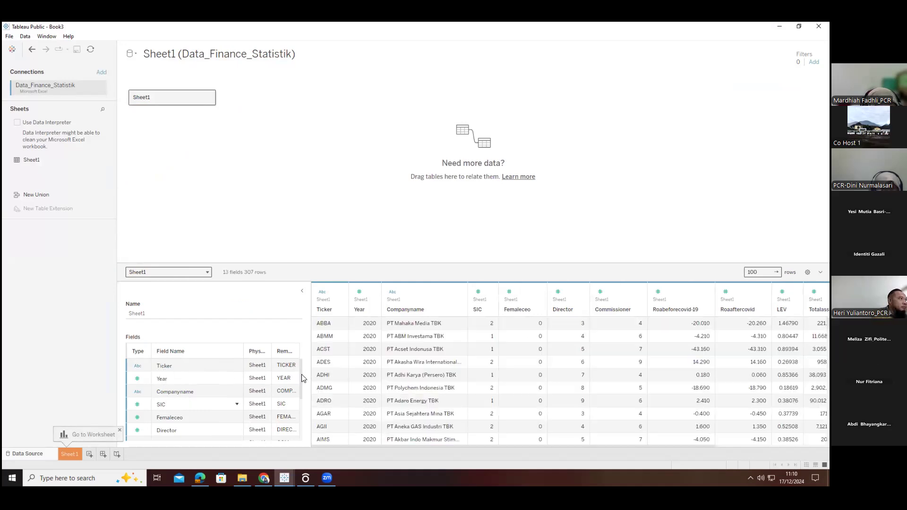
Review the Sheet1 field list, change the Year field's data type to Date, and widen its preview column
drag(301, 382, 301, 429)
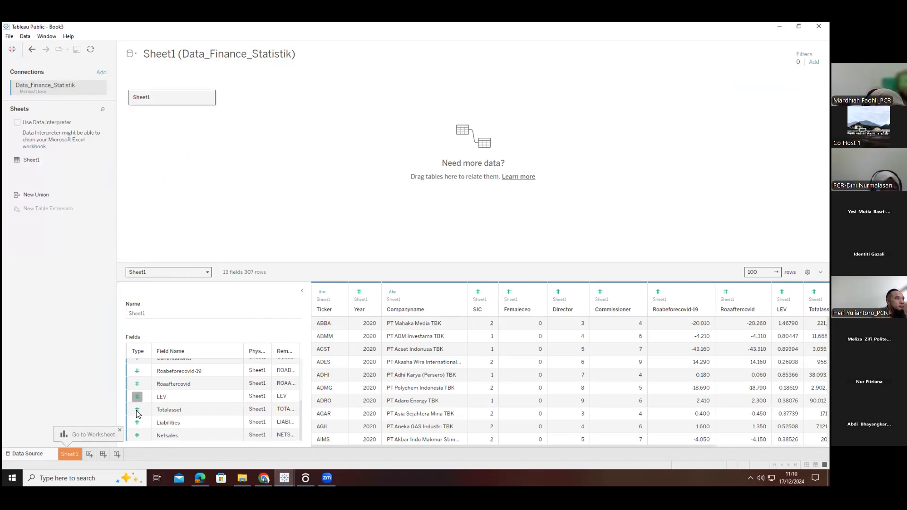
drag(300, 414, 308, 361)
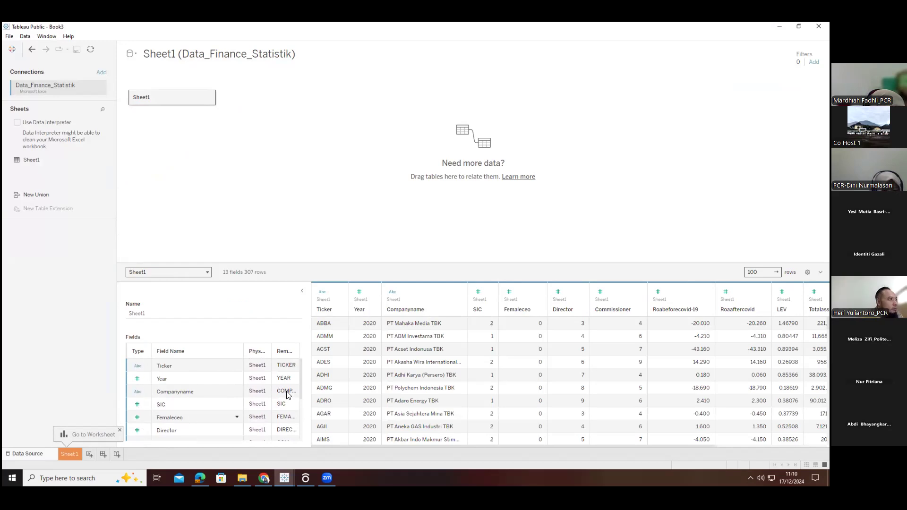
drag(300, 378, 301, 428)
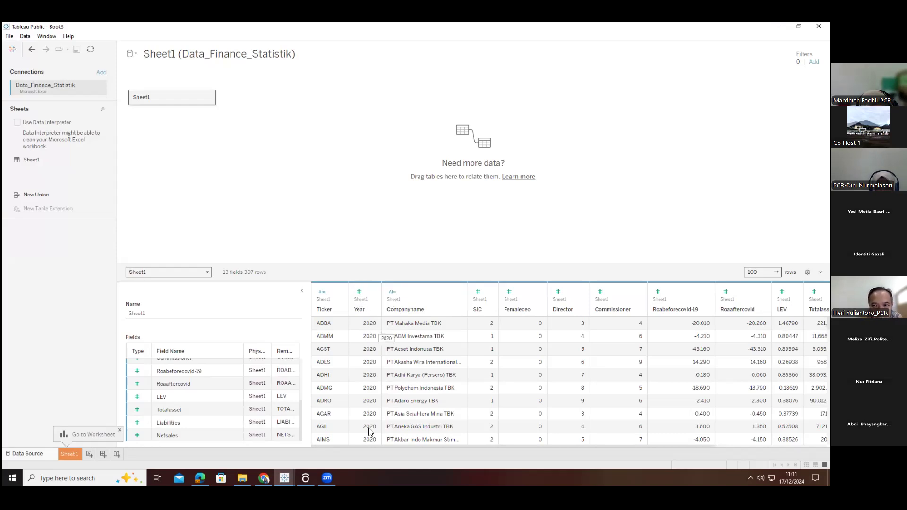
click(358, 293)
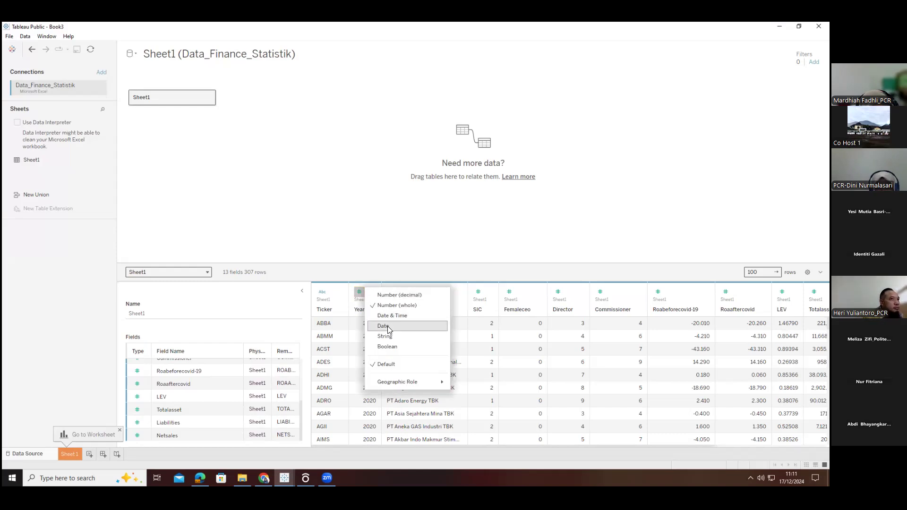
click(399, 323)
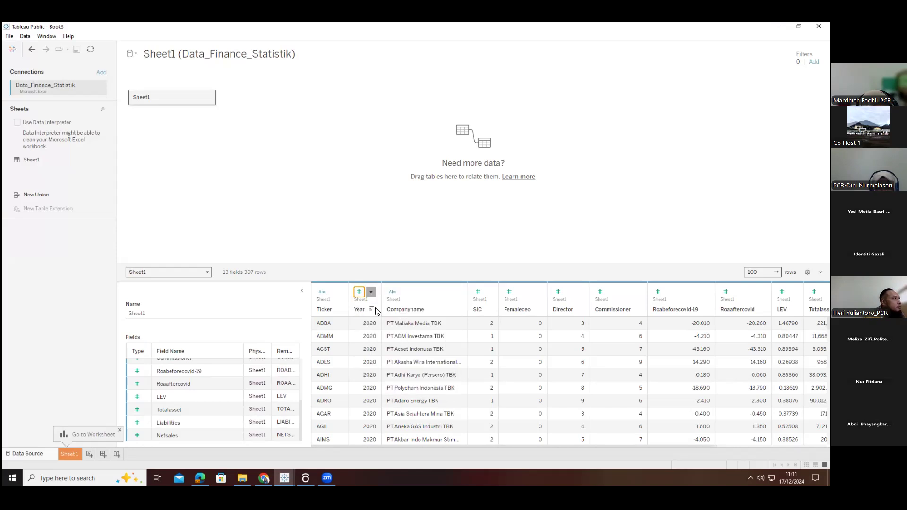
drag(382, 310, 430, 311)
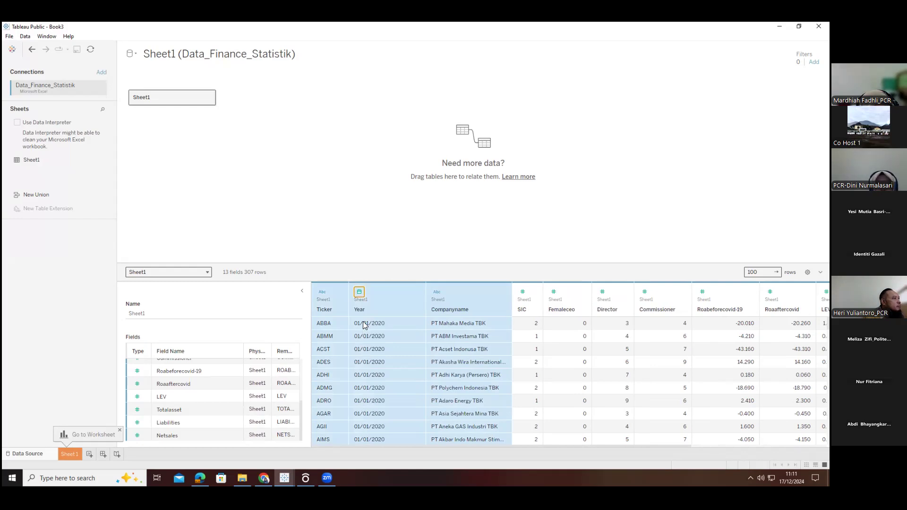
Examine the Year dates down the rows of the data preview and the remaining columns through Netsales
scroll(387, 394, down, 10)
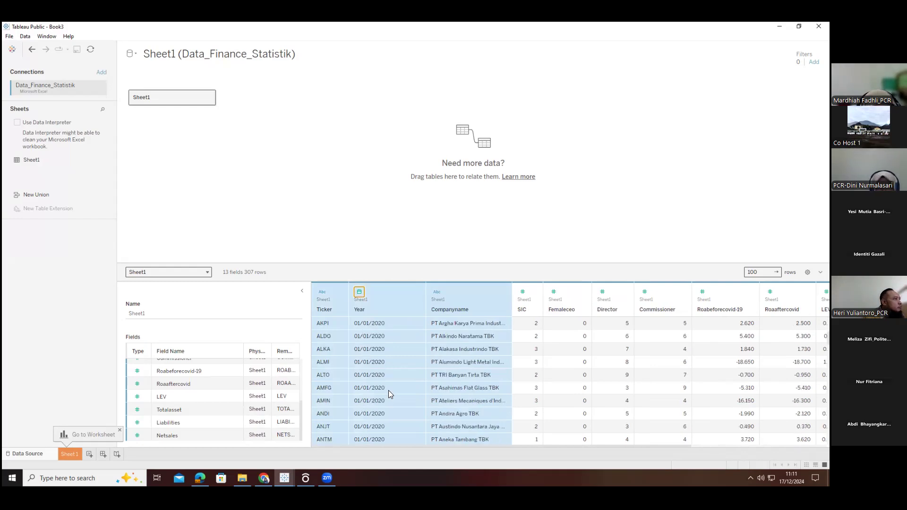
scroll(389, 391, down, 10)
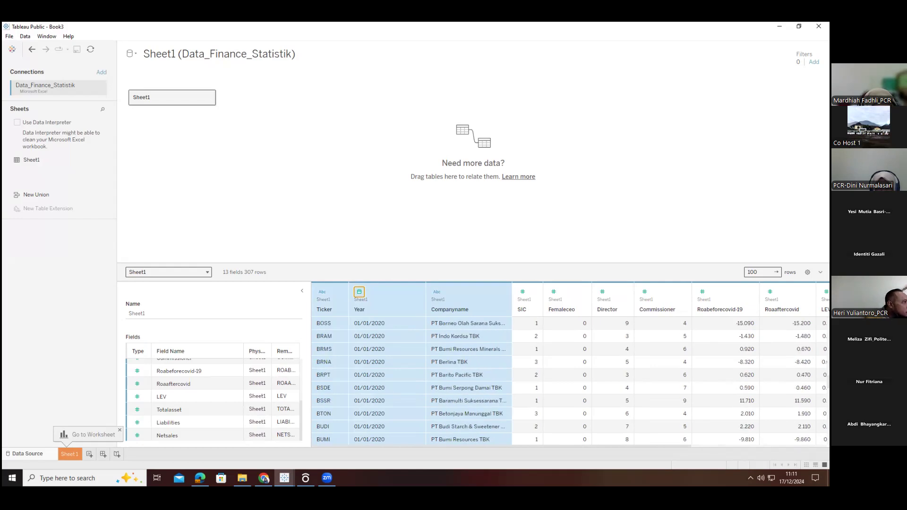
scroll(383, 393, down, 10)
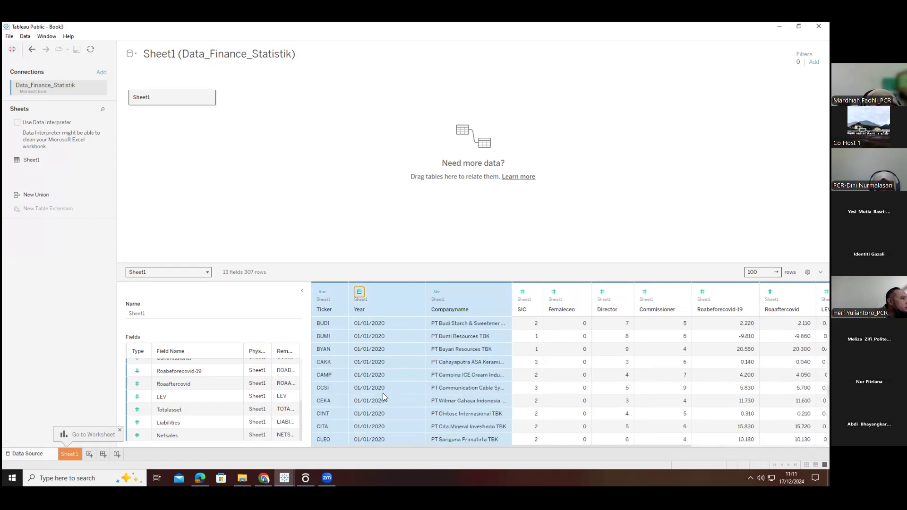
scroll(385, 388, up, 4)
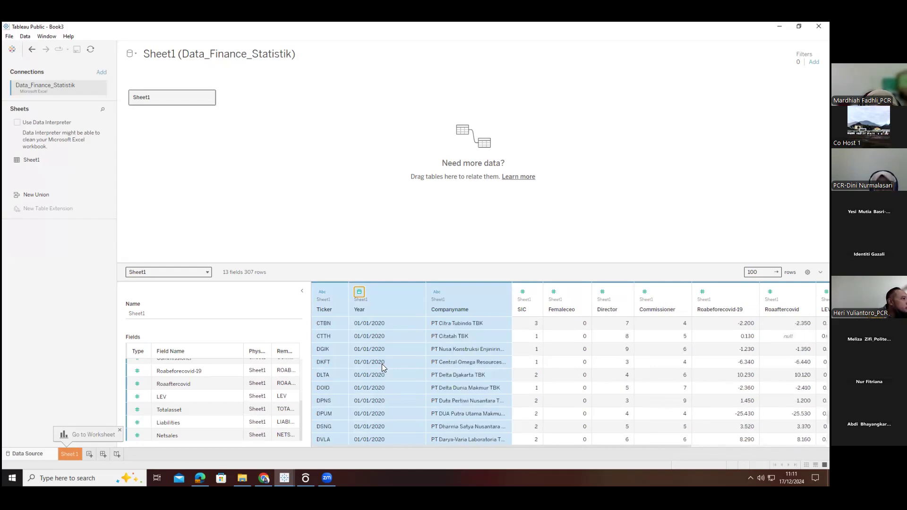
scroll(382, 361, up, 15)
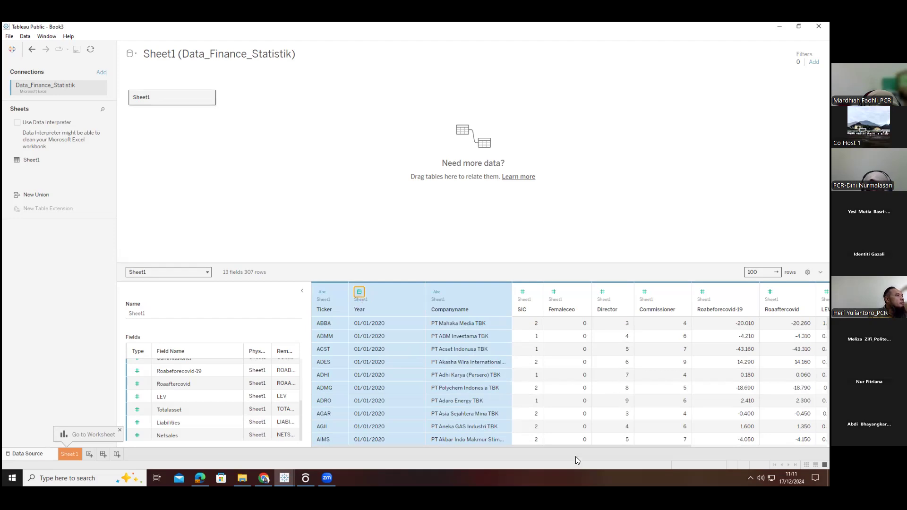
drag(581, 447, 742, 455)
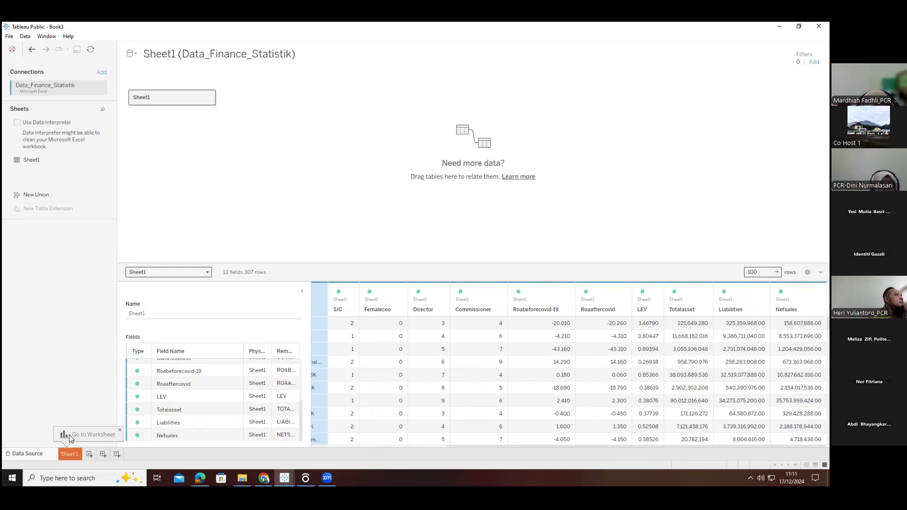
Open worksheet Sheet 1, hide the Show Me chart suggestions, and list Companyname on Rows
click(69, 455)
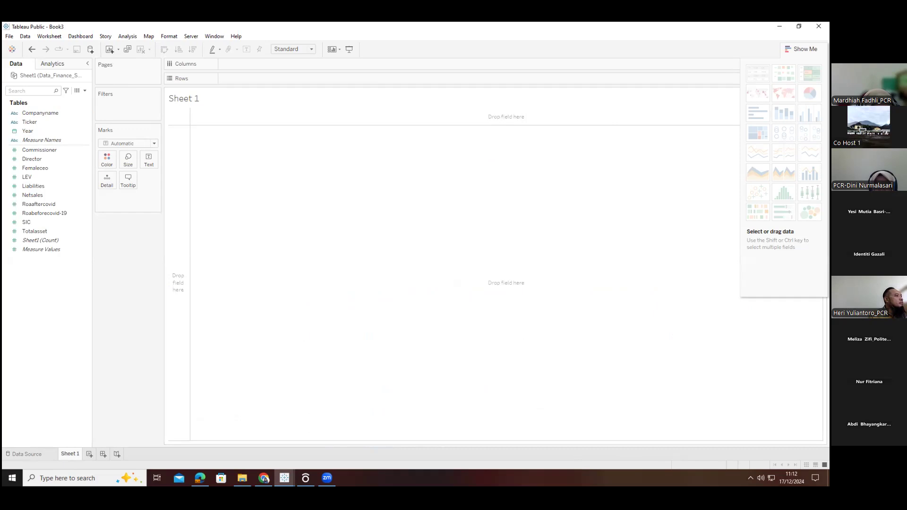
click(801, 49)
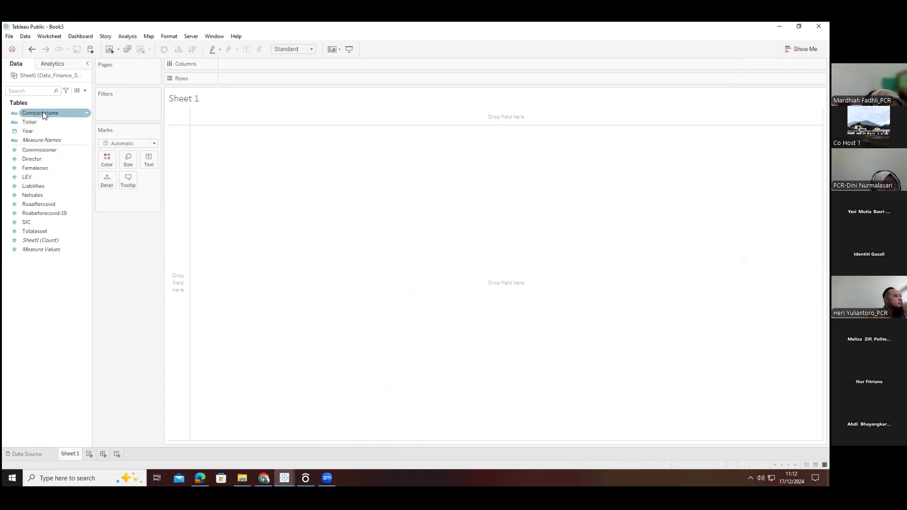
drag(36, 112, 274, 109)
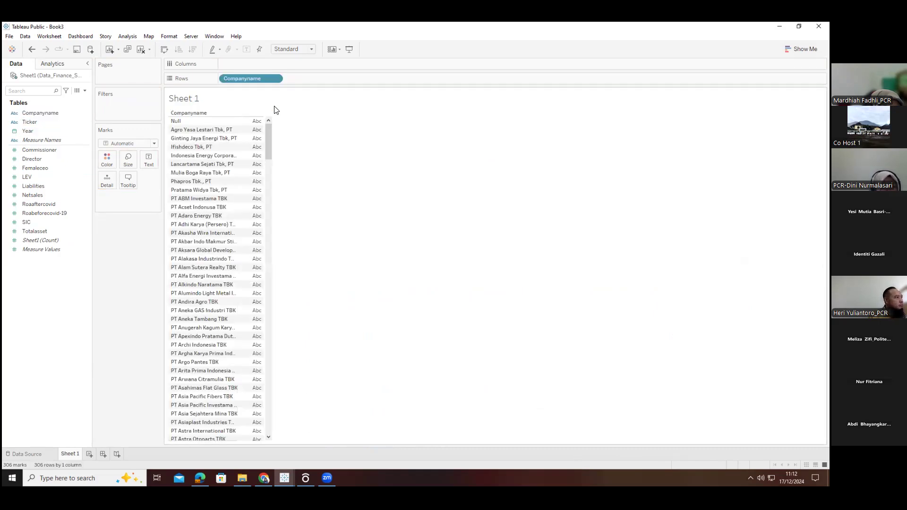
drag(269, 145, 278, 123)
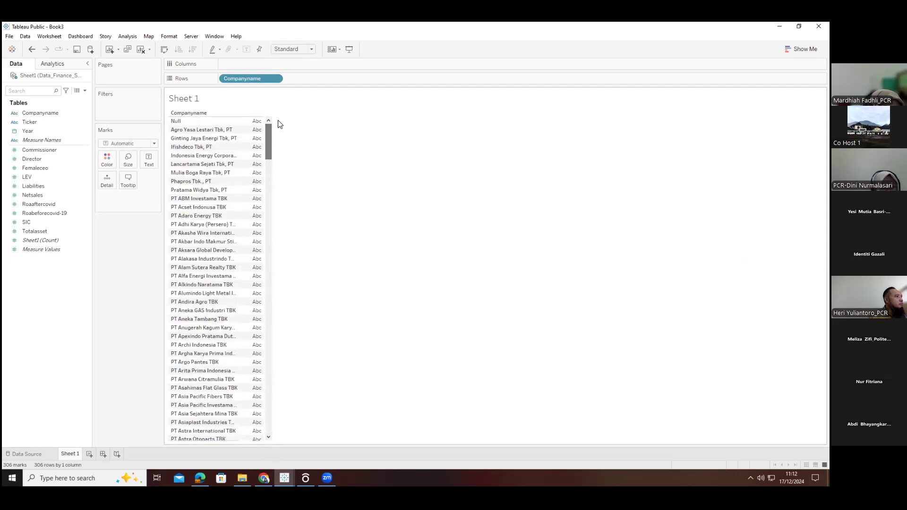
scroll(266, 179, down, 10)
drag(267, 187, 276, 128)
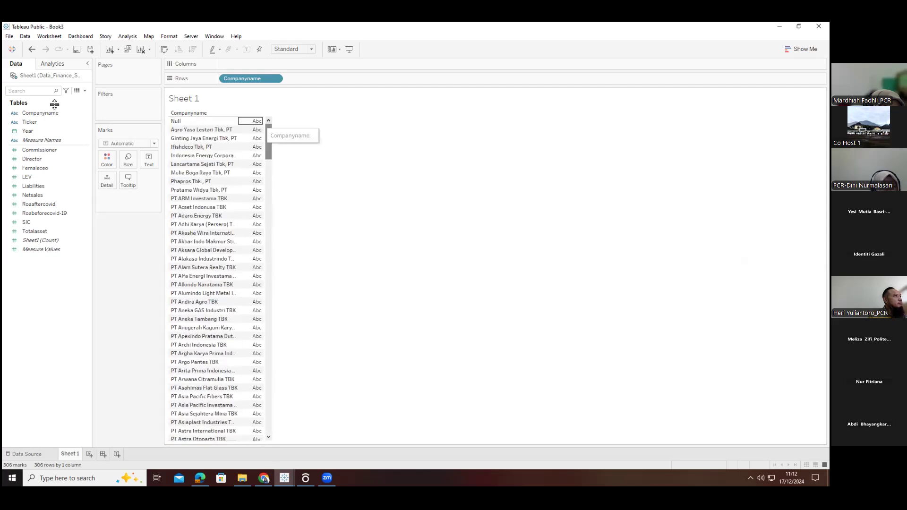
Filter Companyname to Agro Yasa Lestari, Ginting Jaya Energi, Ifishdeco, Indonesia Energy Corporation Limited and Lancartama Sejati only
drag(38, 113, 140, 113)
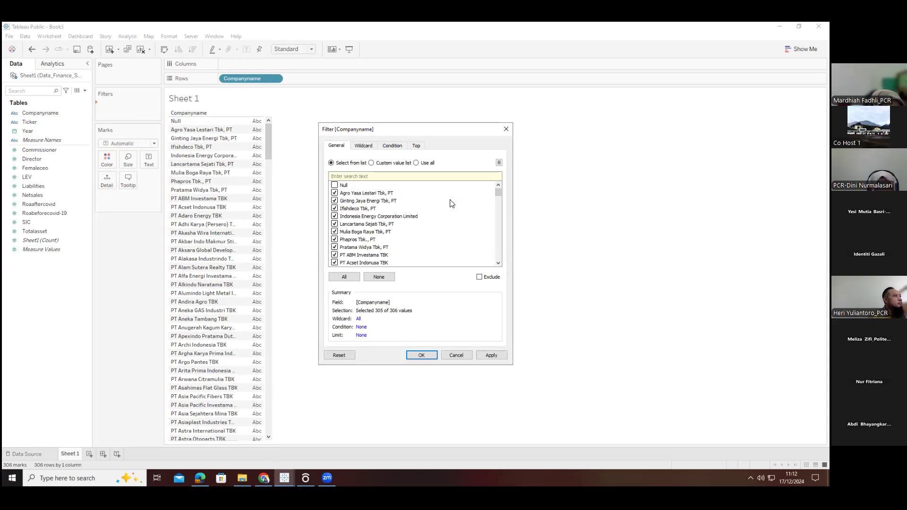
mouse_move(498, 192)
mouse_down()
mouse_move(497, 270)
mouse_move(497, 180)
mouse_up()
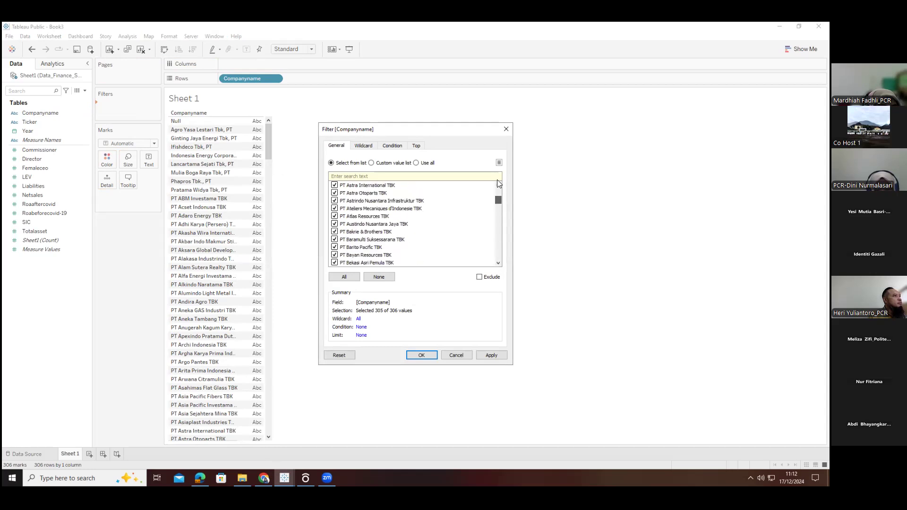
click(379, 277)
click(334, 193)
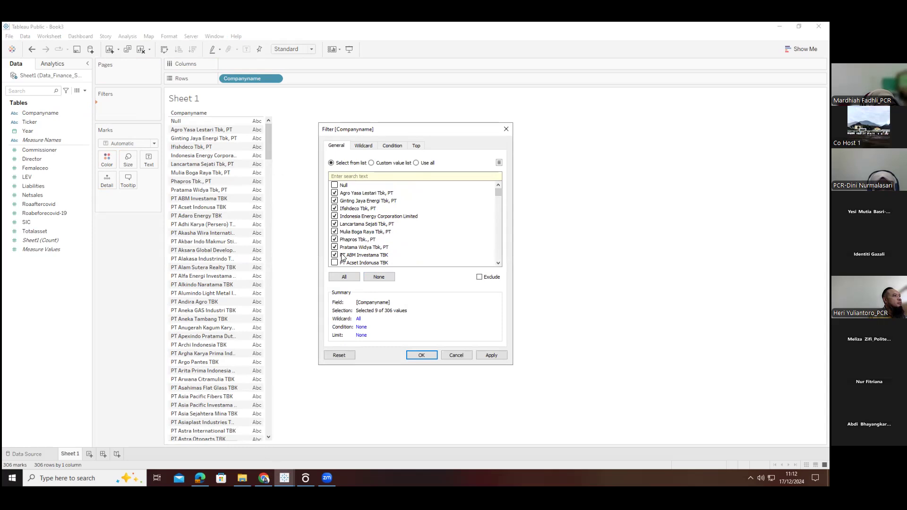
click(335, 255)
click(335, 239)
click(335, 224)
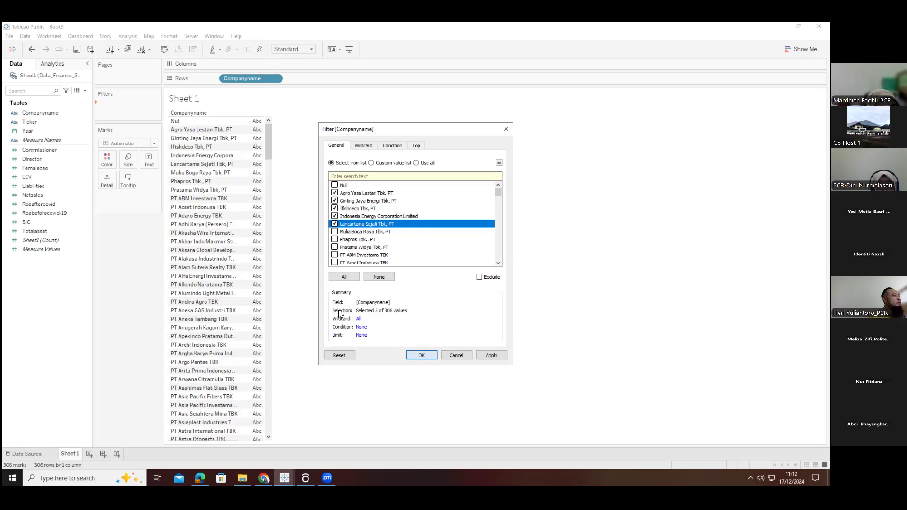
key(Return)
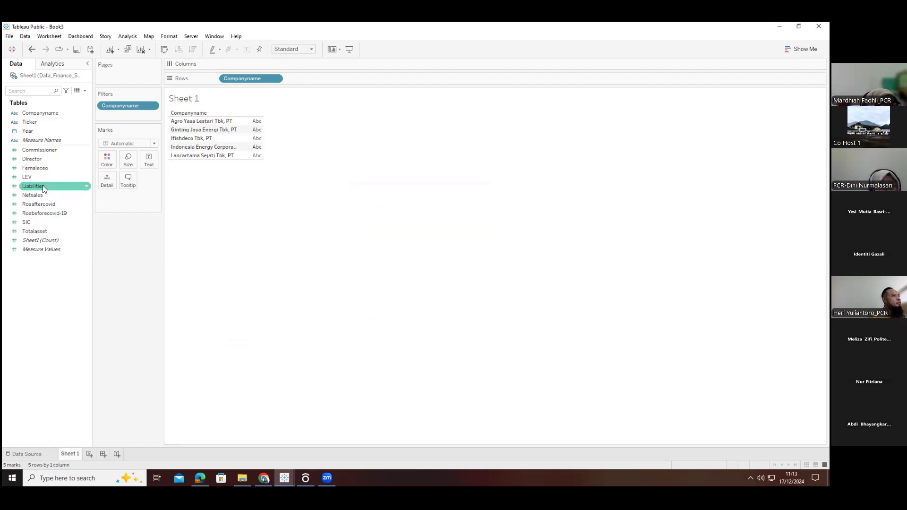
Chart total assets per company by placing Totalasset on Columns, and fit the chart to Entire View
drag(35, 233, 269, 78)
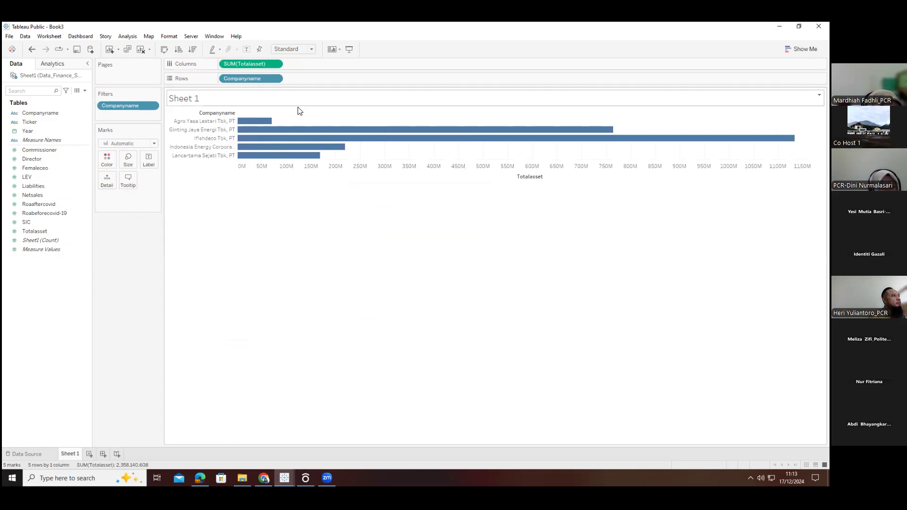
click(290, 50)
click(288, 78)
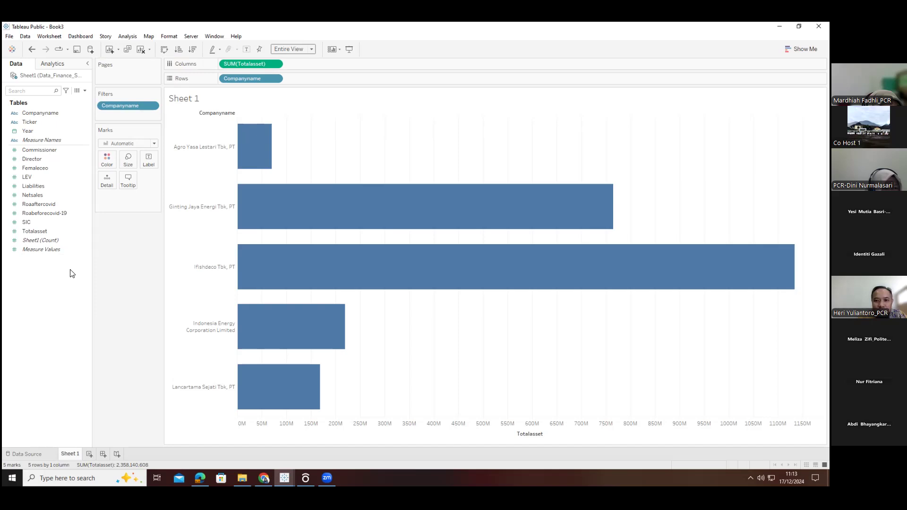
Replace Totalasset on Columns with Roabeforecovid-19 followed by Roaaftercovid
drag(244, 64, 113, 250)
drag(41, 206, 250, 63)
click(46, 214)
mouse_move(36, 212)
mouse_down()
mouse_move(316, 73)
mouse_move(315, 65)
mouse_move(370, 162)
mouse_move(377, 158)
mouse_up()
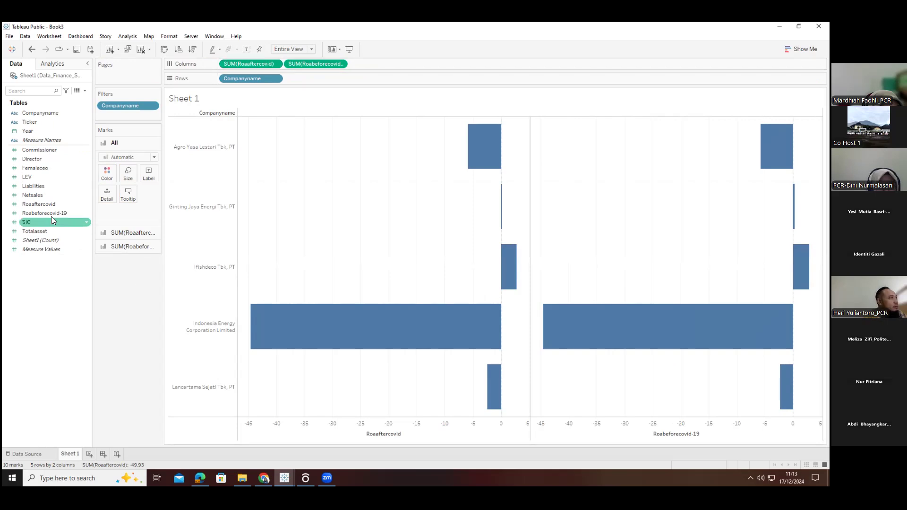
drag(38, 218, 397, 81)
drag(320, 81, 274, 90)
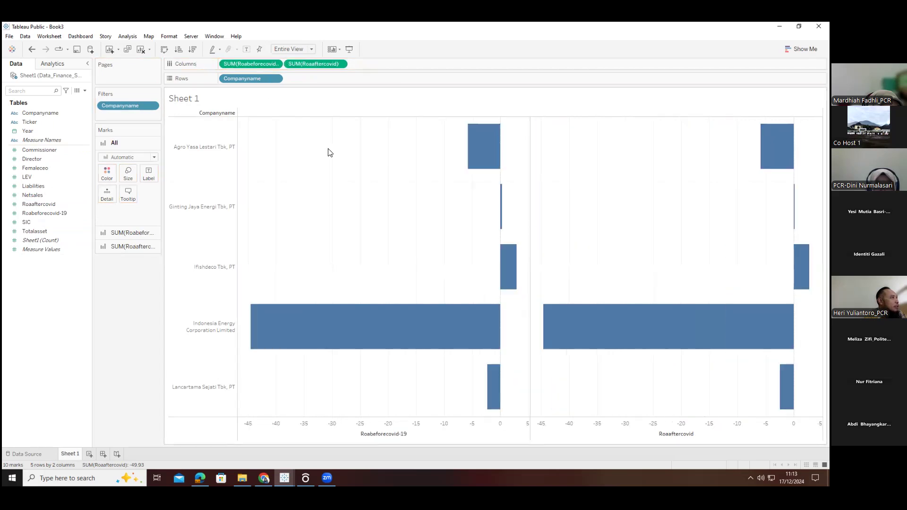
Swap rows and columns, sort the companies ascending by Roabeforecovid-19, and swap back to horizontal bars
click(165, 50)
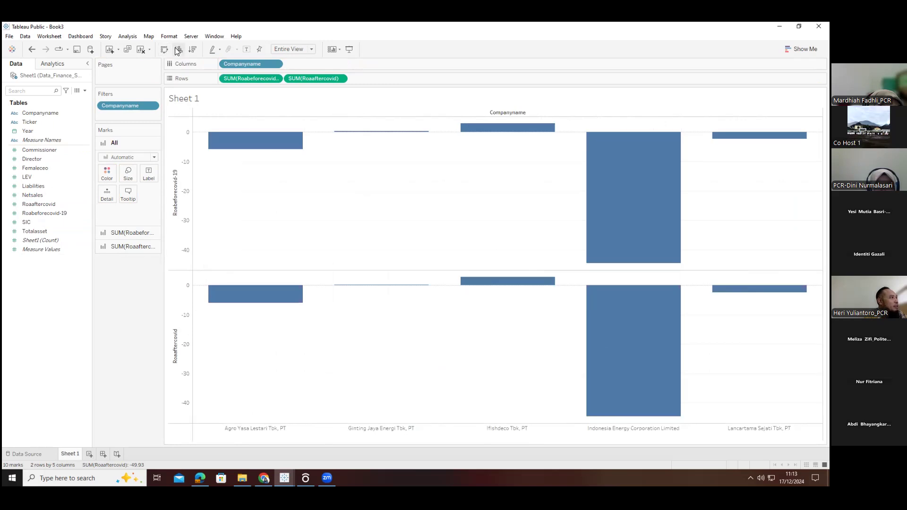
click(177, 50)
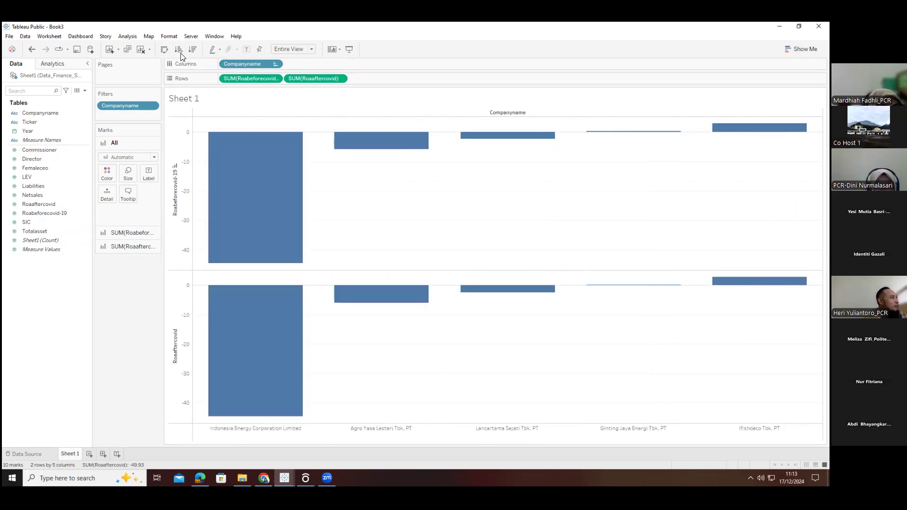
click(163, 50)
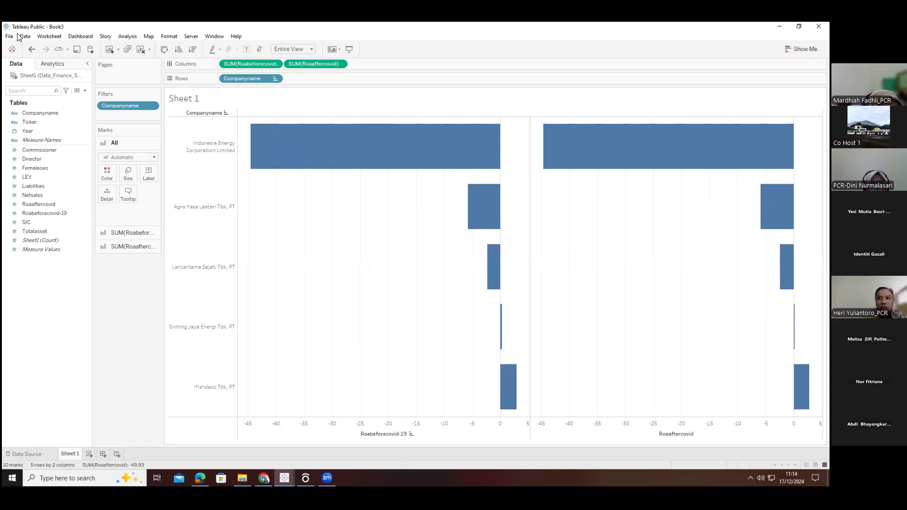
Extend the Companyname filter with Mulia Boga Raya, Phapros, Pratama Widya, PT ABM Investama and PT Acset Indonusa
click(151, 106)
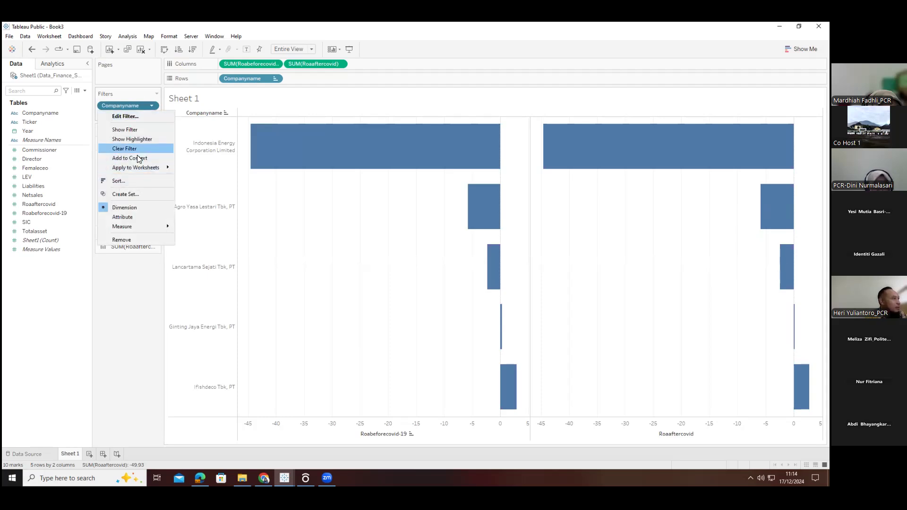
click(125, 116)
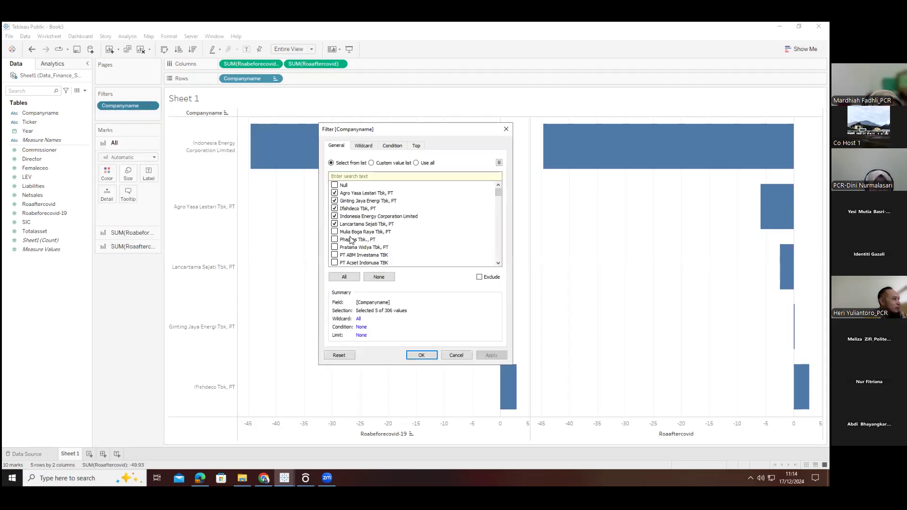
click(335, 232)
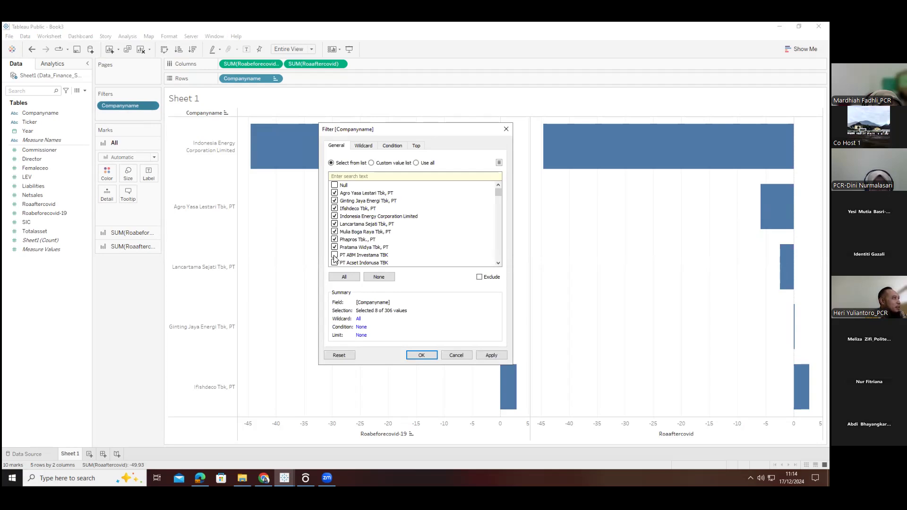
click(428, 356)
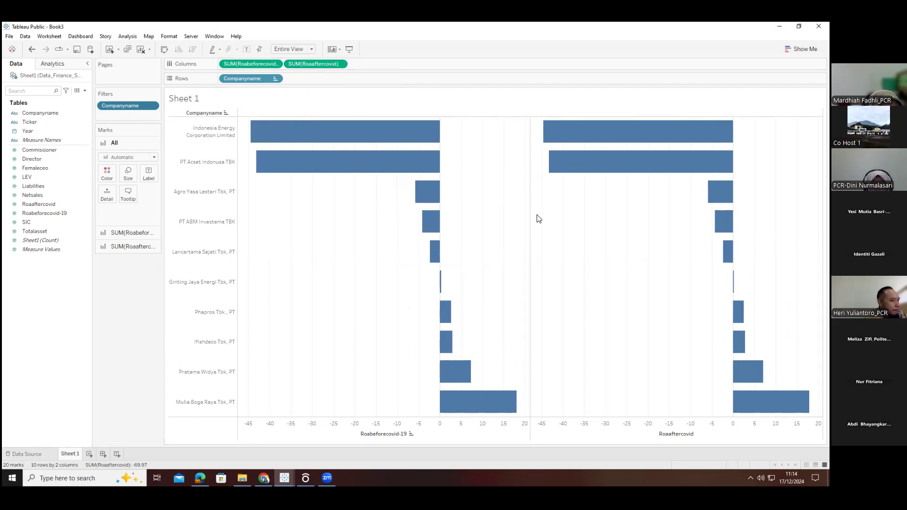
Try combining Roabeforecovid-19 and Roaaftercovid on a dual axis with both measures' mark types set to Bar
click(340, 63)
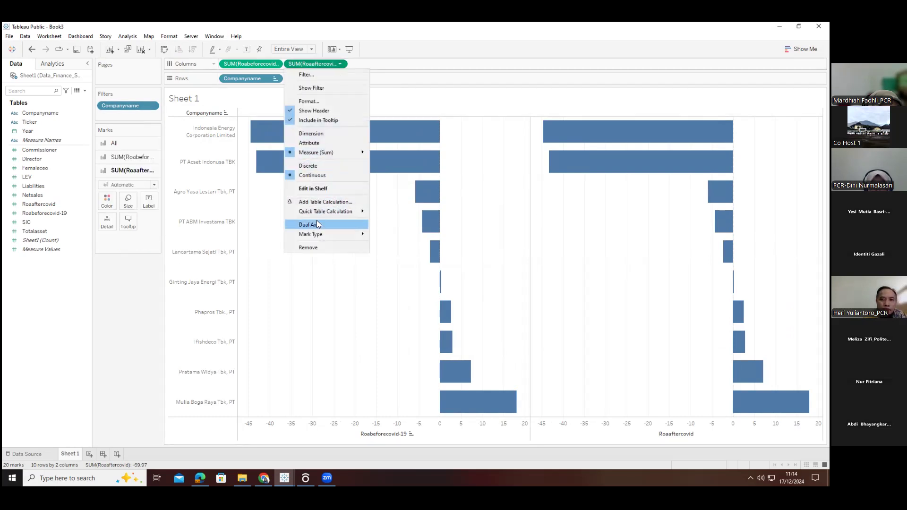
click(317, 223)
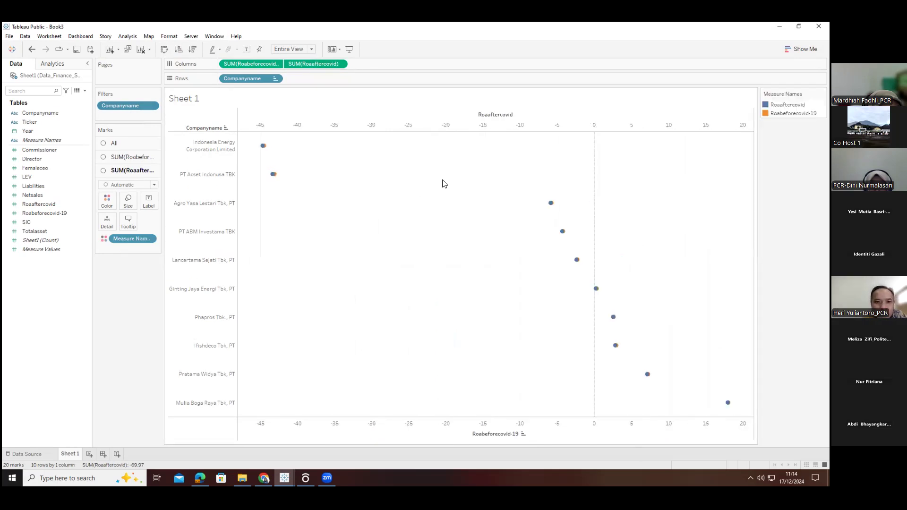
click(127, 153)
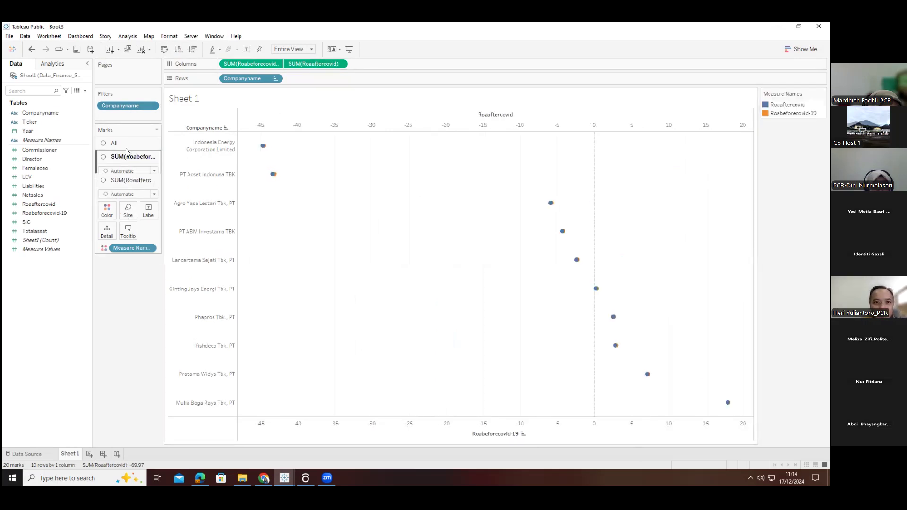
click(124, 171)
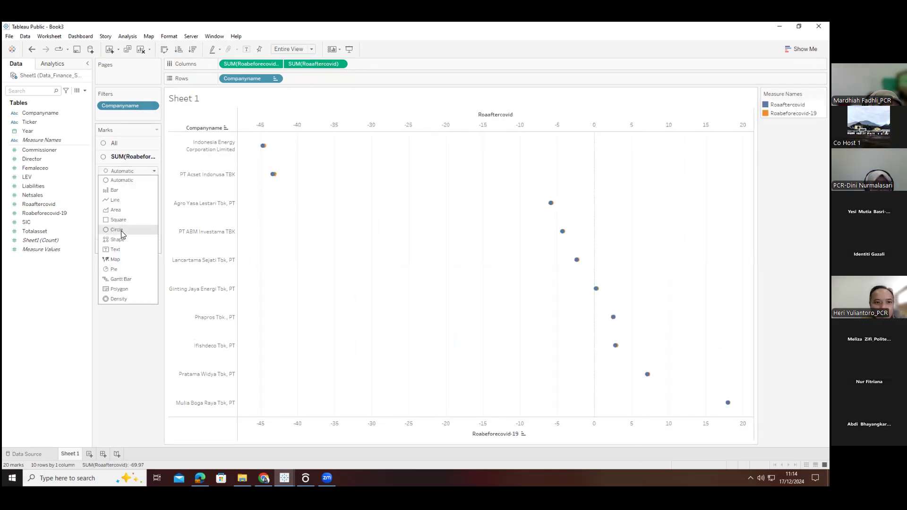
click(121, 190)
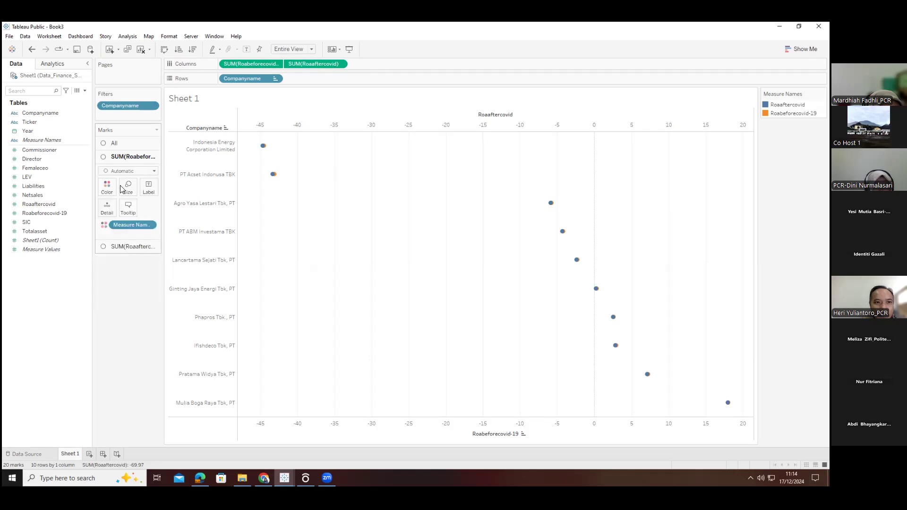
click(125, 246)
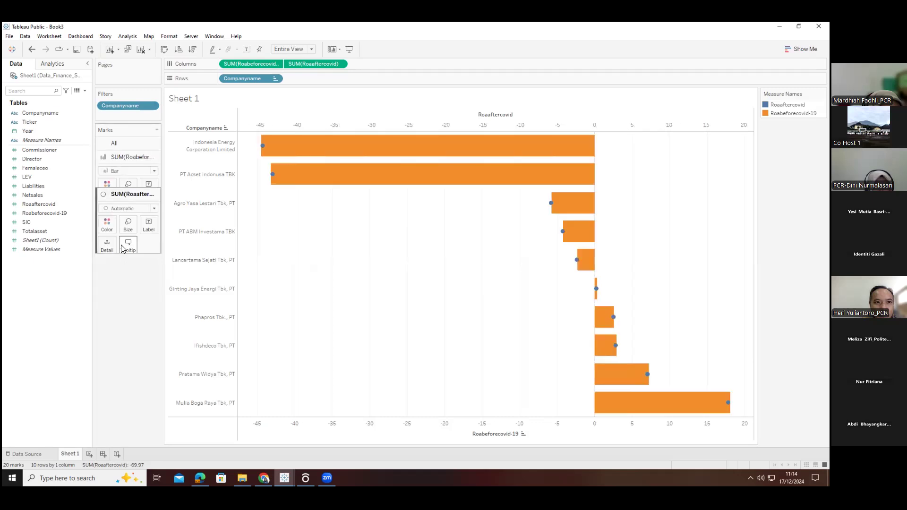
click(134, 172)
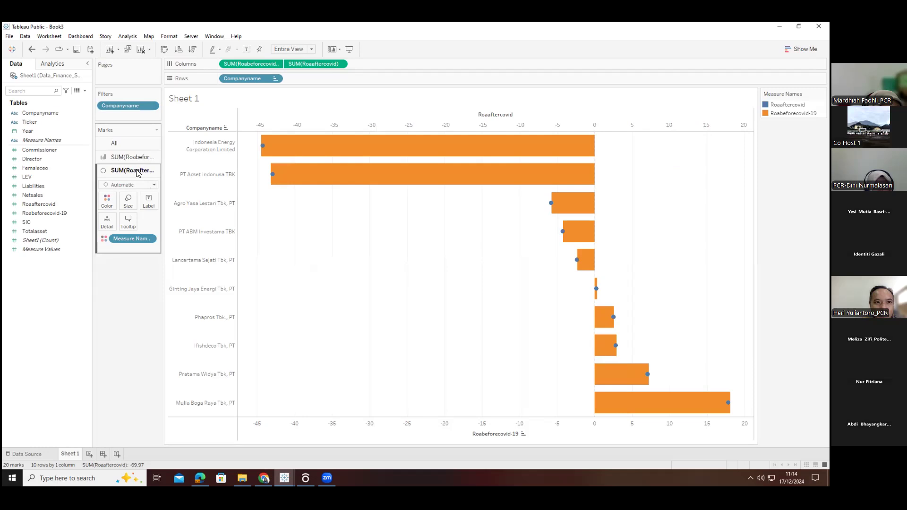
click(132, 186)
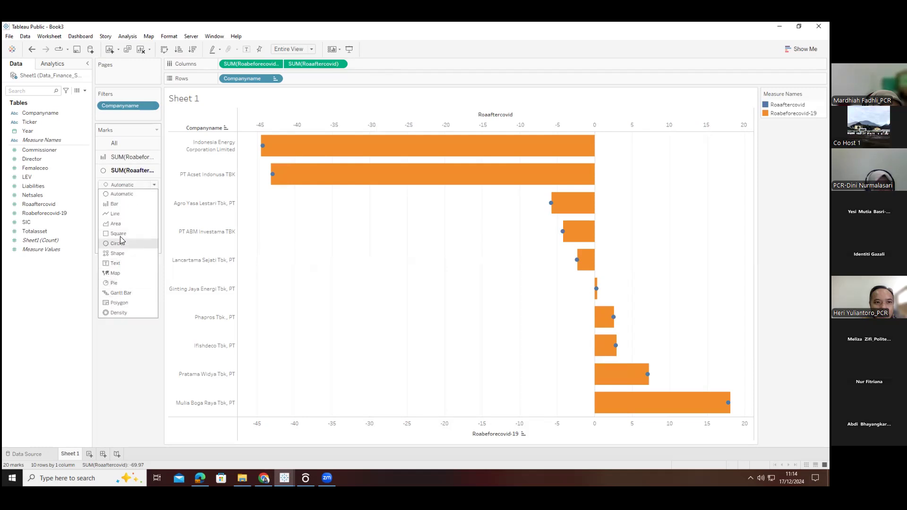
click(121, 205)
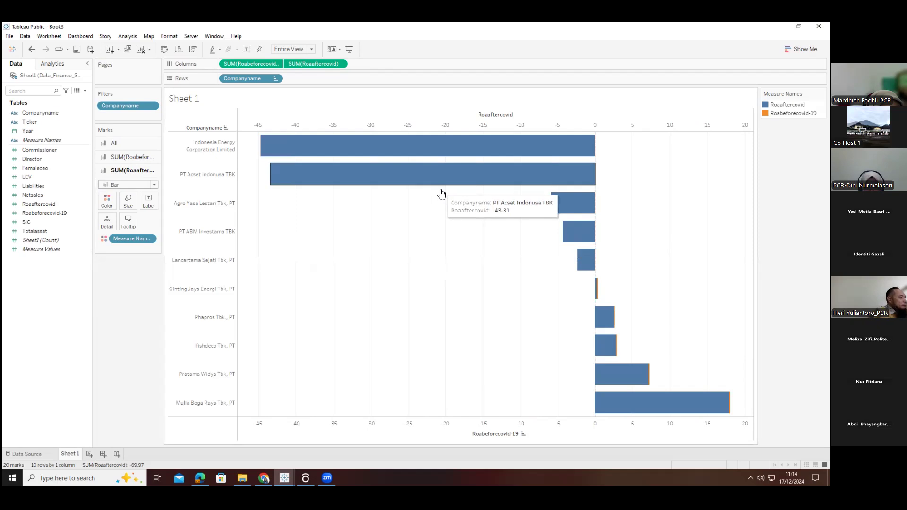
Undo the bar mark types and the dual axis
key(ctrl+z)
key(ctrl+z)
key(ctrl+z)
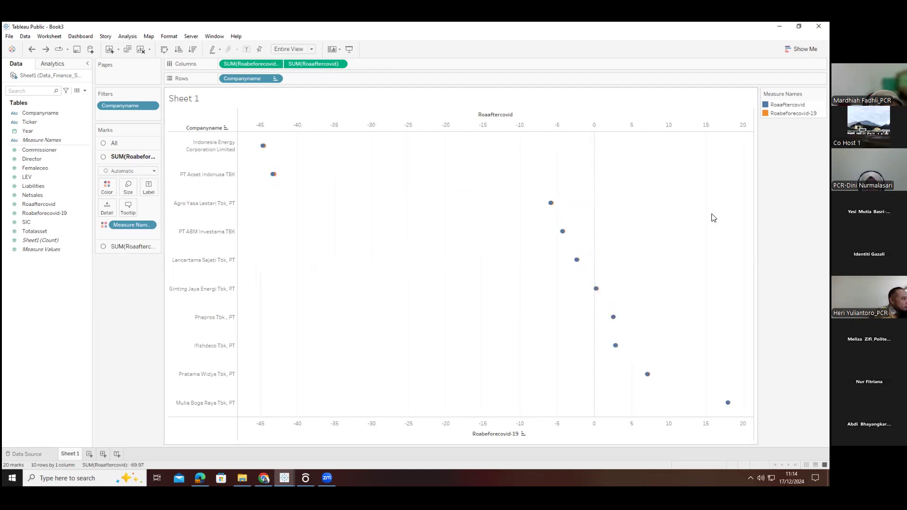
Reverse the scale of the Roaaftercovid axis so its bars mirror the Roabeforecovid-19 chart
right_click(590, 434)
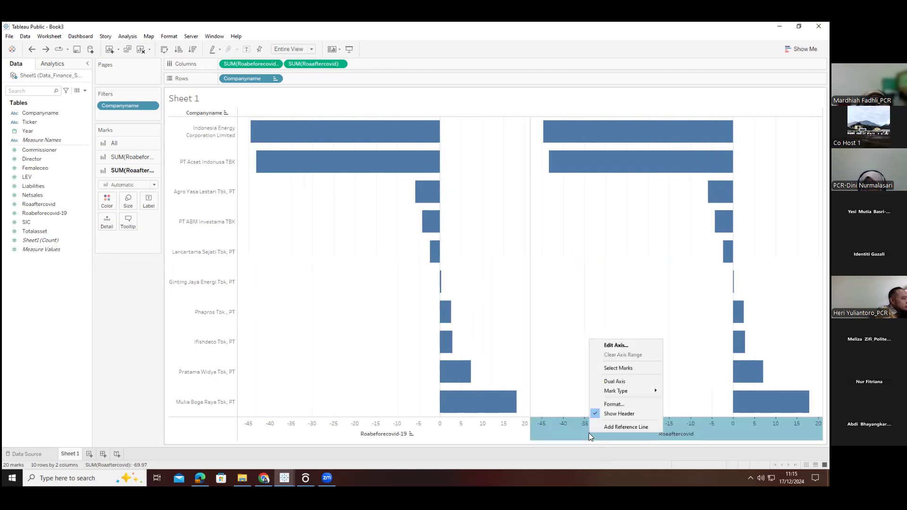
click(582, 318)
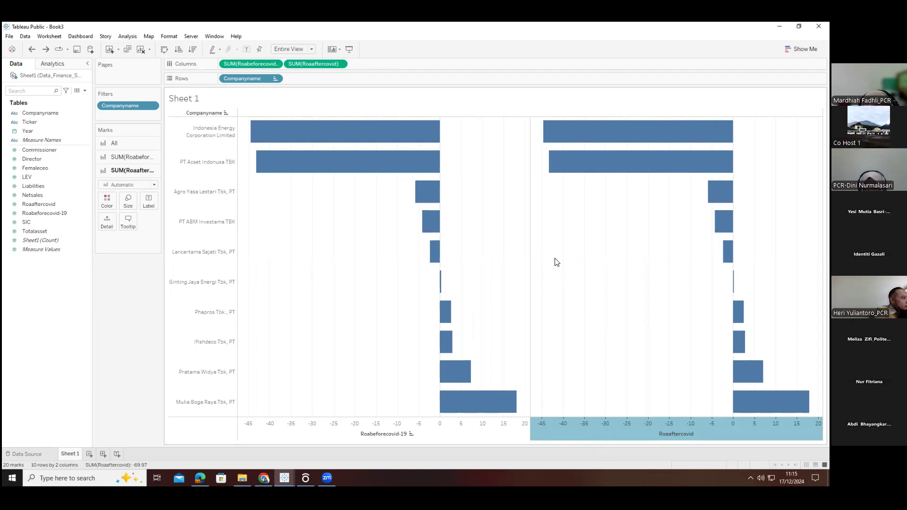
right_click(586, 432)
click(610, 342)
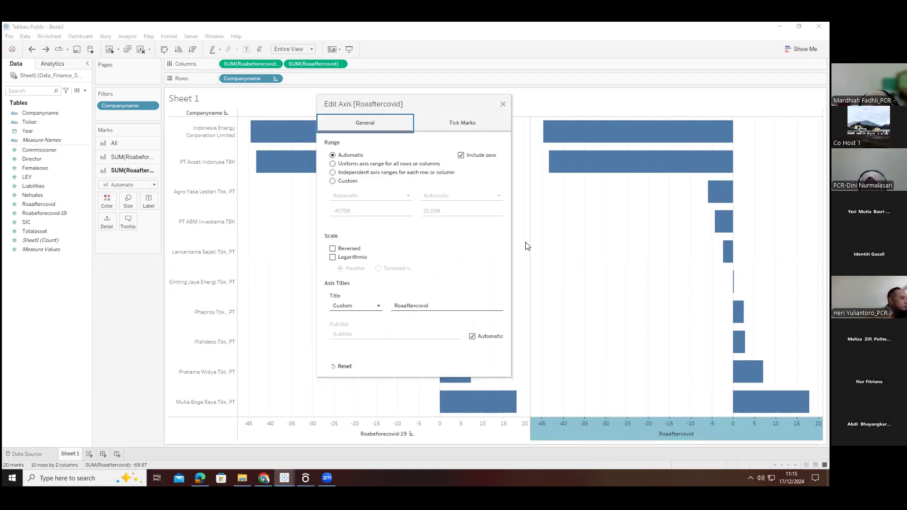
click(350, 203)
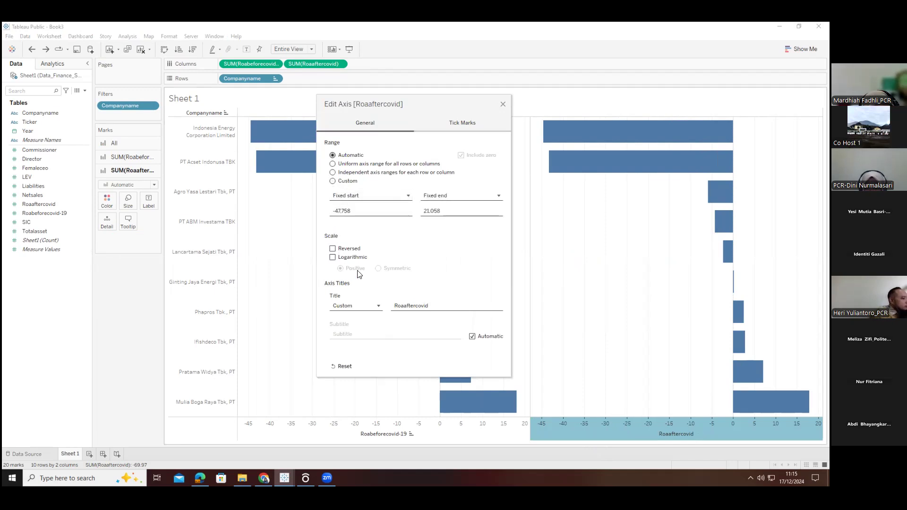
click(333, 249)
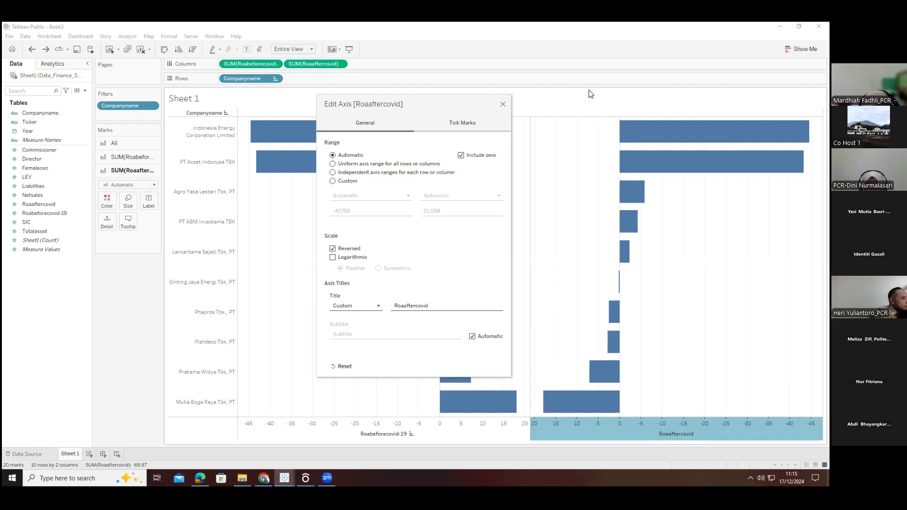
click(504, 104)
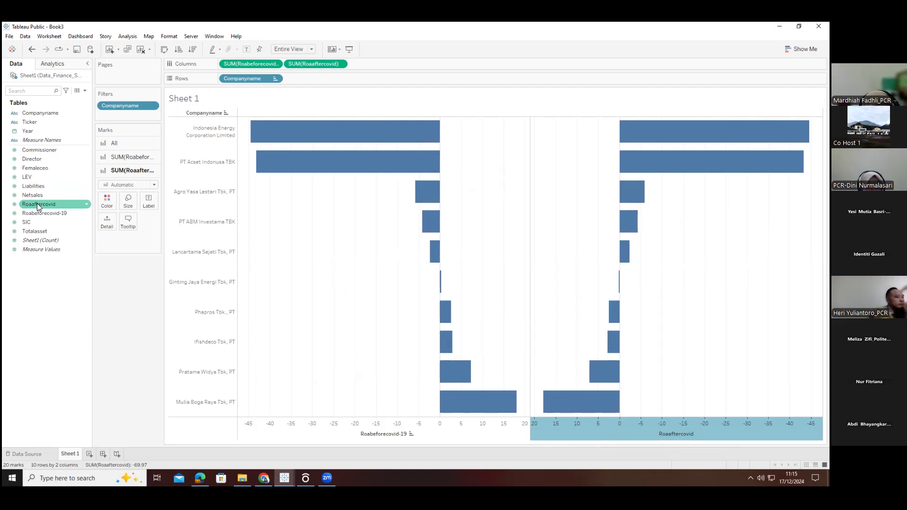
Color the Roaaftercovid bars by Roaaftercovid and the Roabeforecovid-19 bars by Roabeforecovid-19
drag(38, 207, 105, 205)
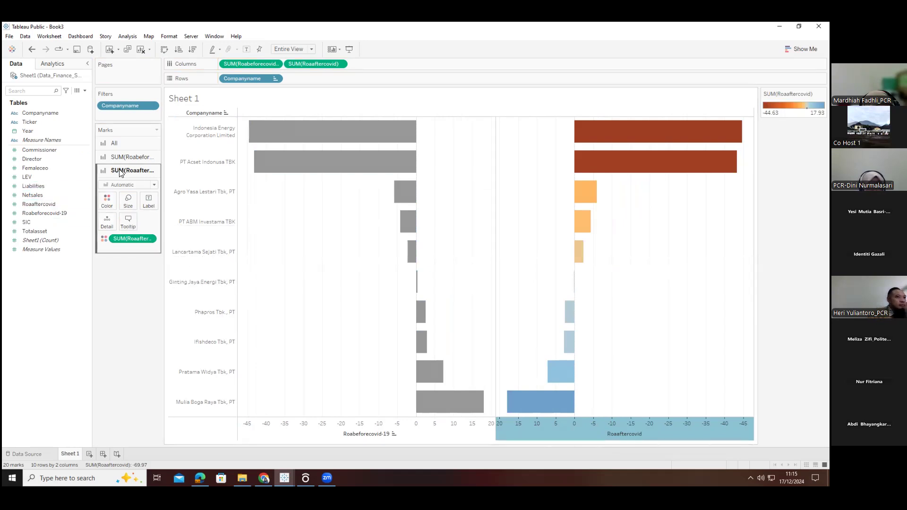
click(116, 156)
drag(42, 213, 110, 185)
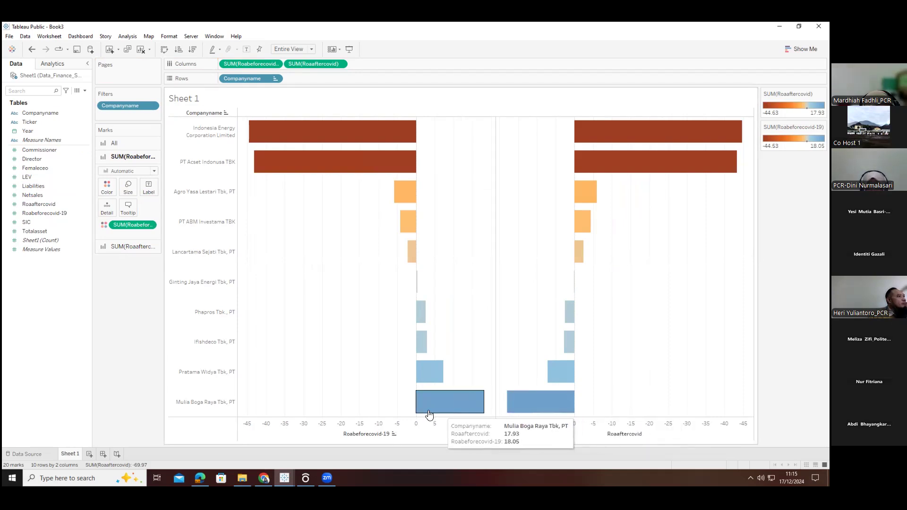
mouse_move(410, 163)
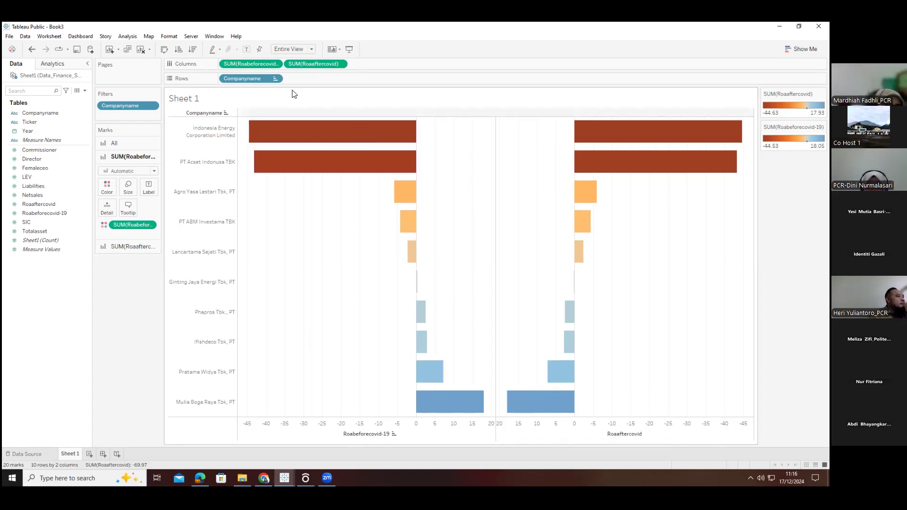
Try overlaying the colored Roabeforecovid-19 and Roaaftercovid charts on a dual axis, with Bar marks for both measures
click(340, 64)
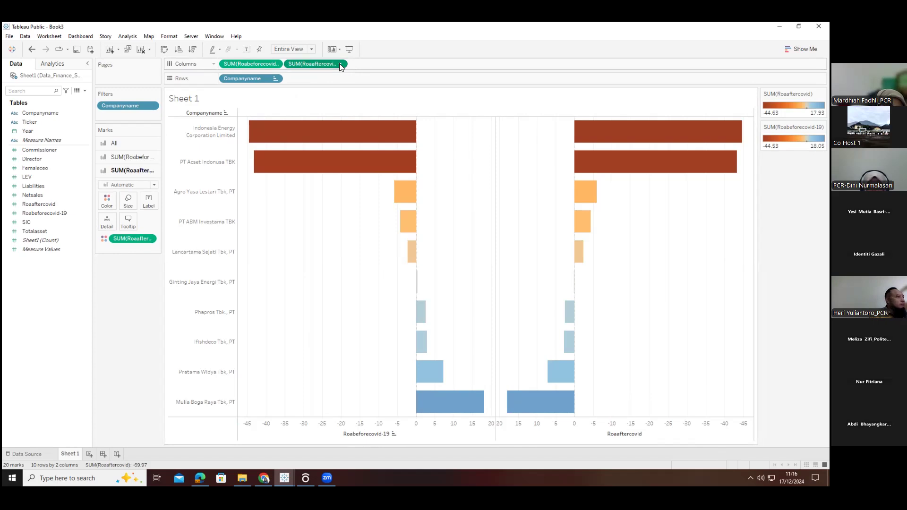
click(320, 226)
click(340, 64)
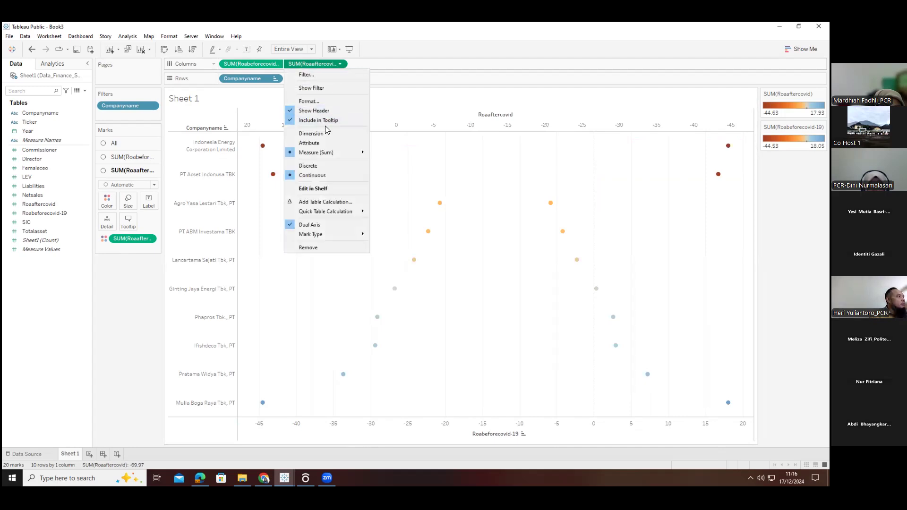
click(124, 185)
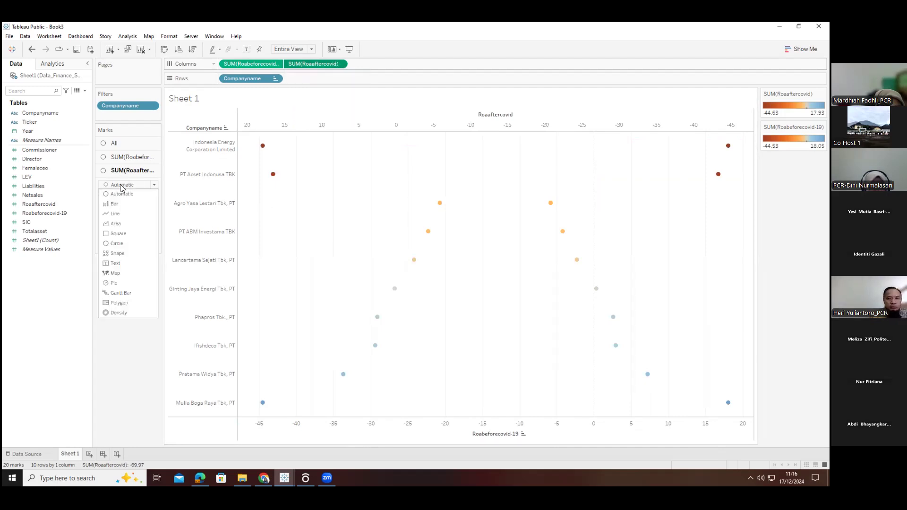
click(124, 187)
click(124, 157)
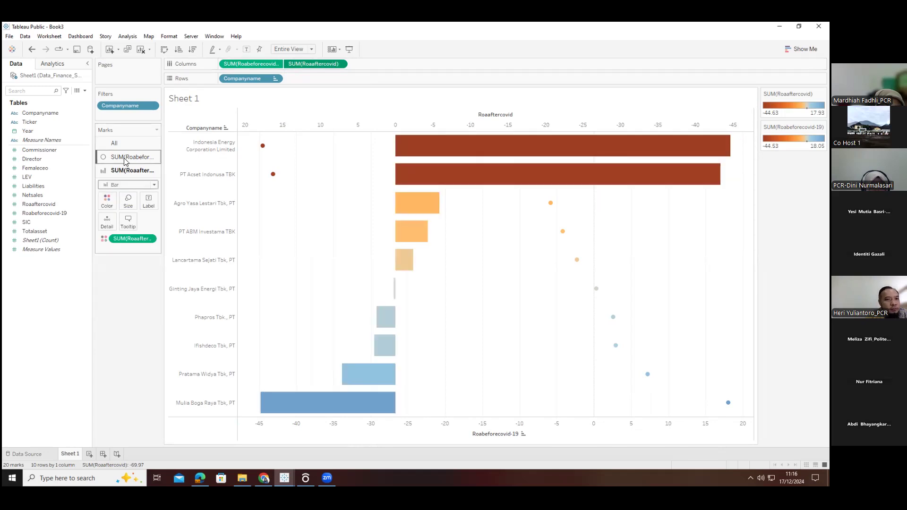
click(124, 171)
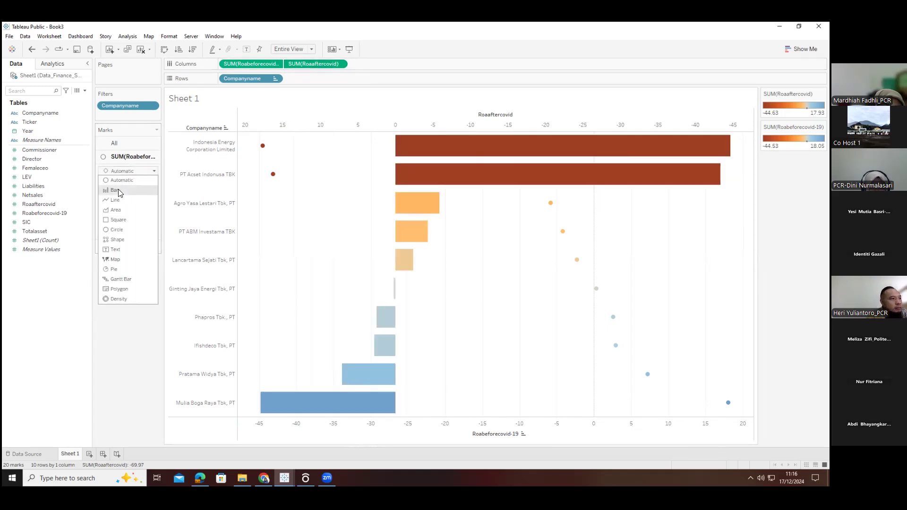
click(115, 190)
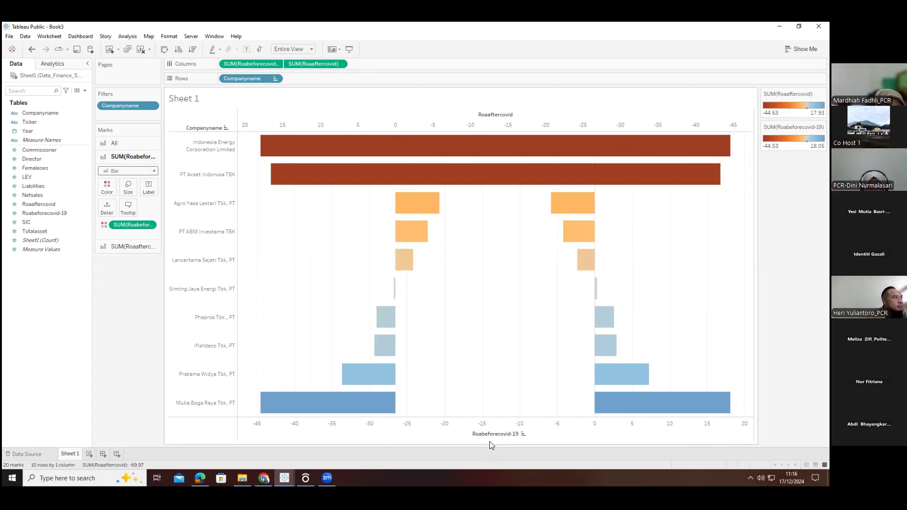
mouse_move(123, 223)
mouse_down()
mouse_move(119, 302)
mouse_move(128, 229)
mouse_up()
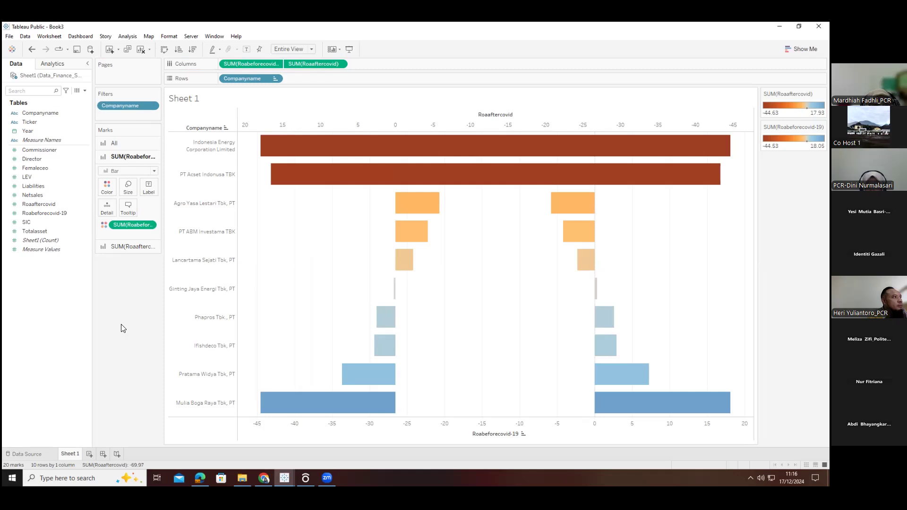
Undo the dual axis and the Bar mark types to restore the side-by-side colored charts
key(ctrl+z)
key(ctrl+z)
key(ctrl+z)
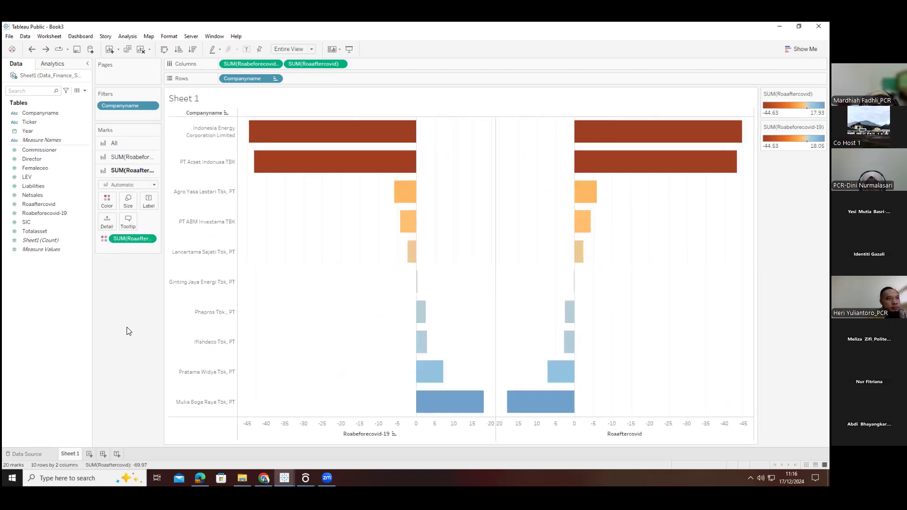
Label the Roaaftercovid bars with Roaaftercovid and the Roabeforecovid-19 bars with Roabeforecovid-19
click(34, 204)
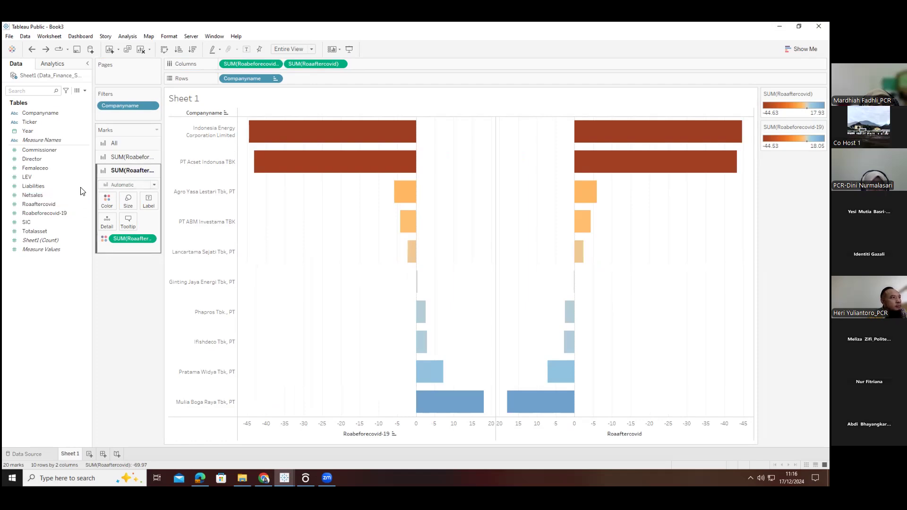
drag(39, 204, 149, 202)
click(119, 157)
drag(43, 213, 149, 189)
click(113, 257)
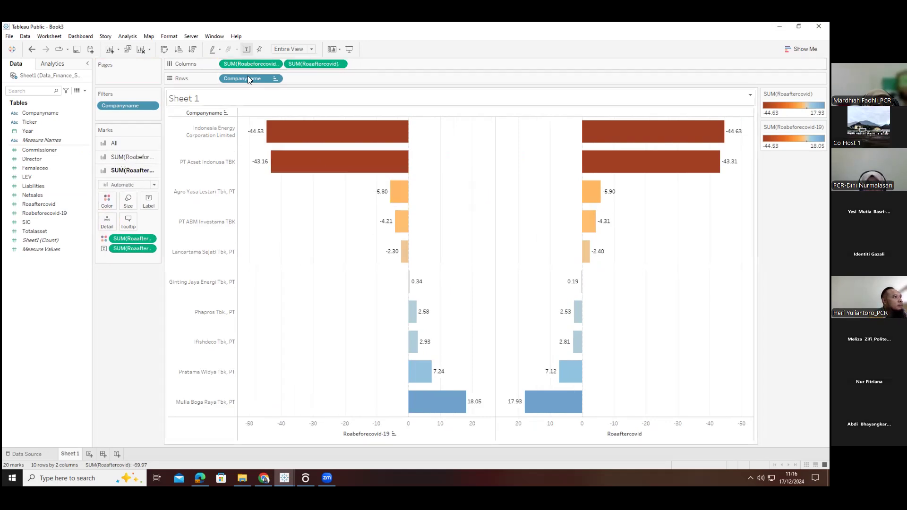
click(113, 159)
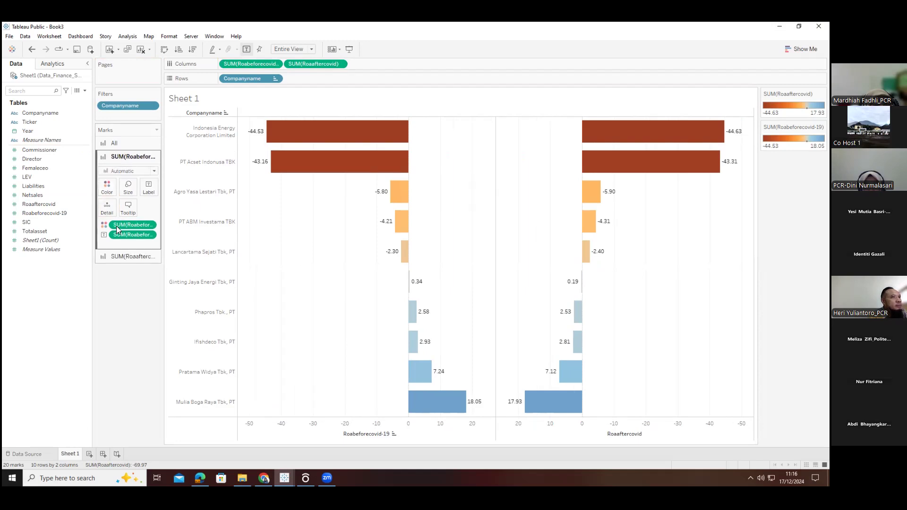
click(114, 258)
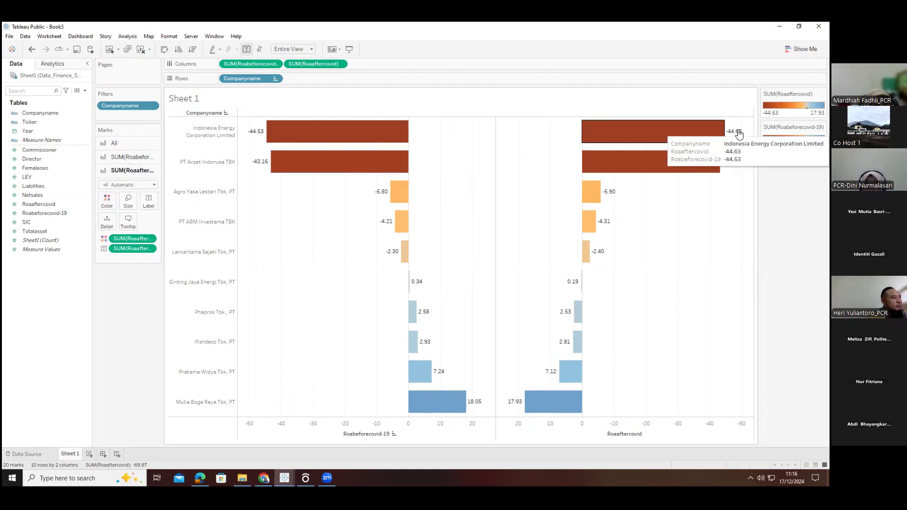
mouse_move(738, 139)
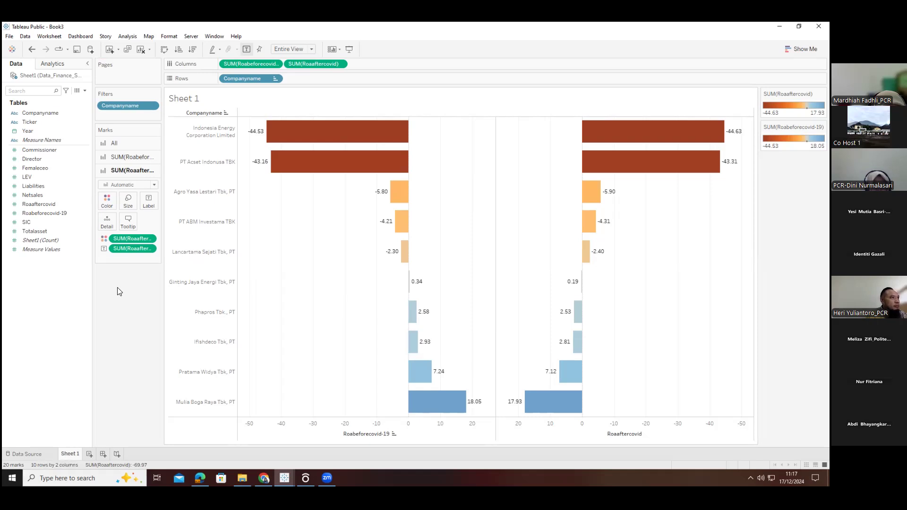
Add a new worksheet after Sheet 1 and keep it open
click(89, 455)
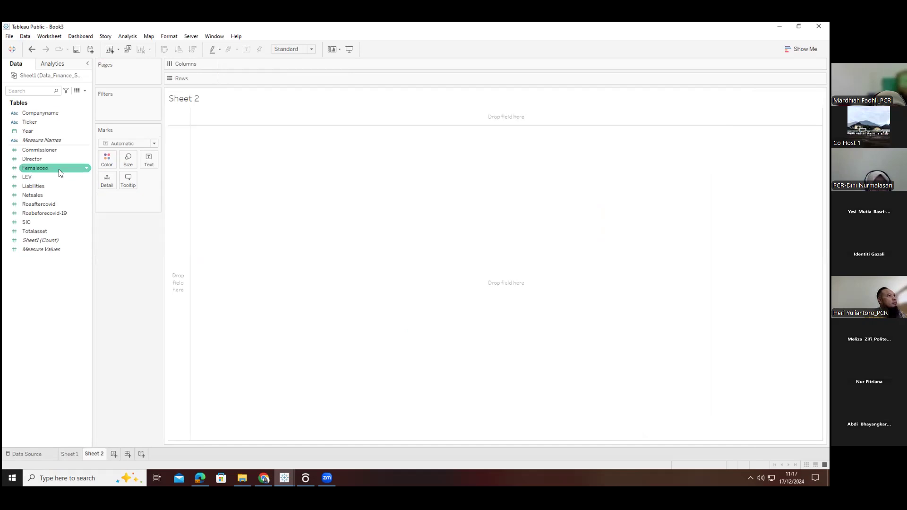
click(69, 454)
click(95, 454)
Try Year as columns and Ticker as rows on Sheet 2, removing each field again, and return to Sheet 1
drag(32, 128, 246, 64)
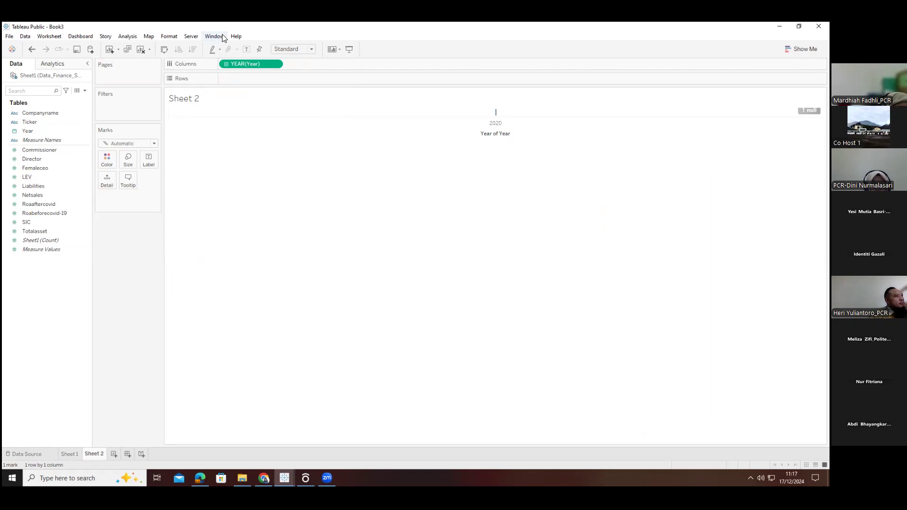
drag(245, 62, 43, 295)
drag(29, 122, 244, 77)
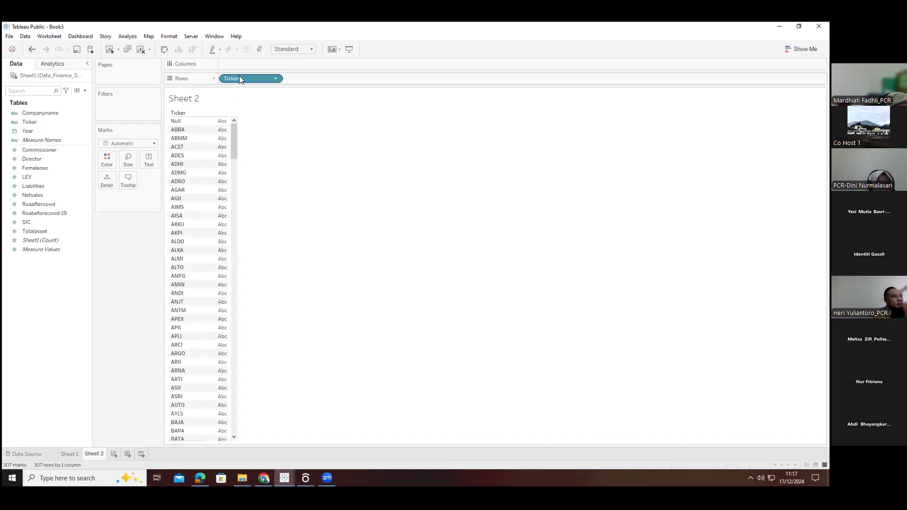
drag(240, 79, 127, 250)
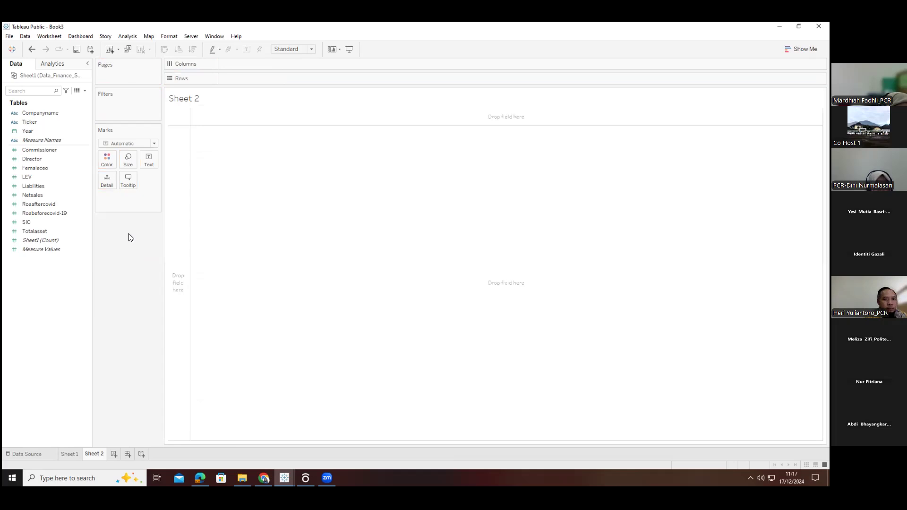
click(69, 454)
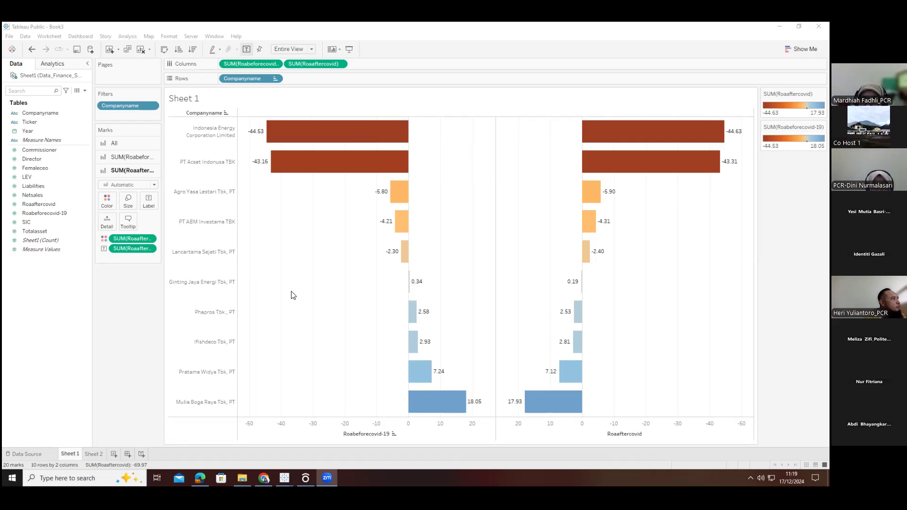
Try to create a calculated field named Rasio
right_click(40, 305)
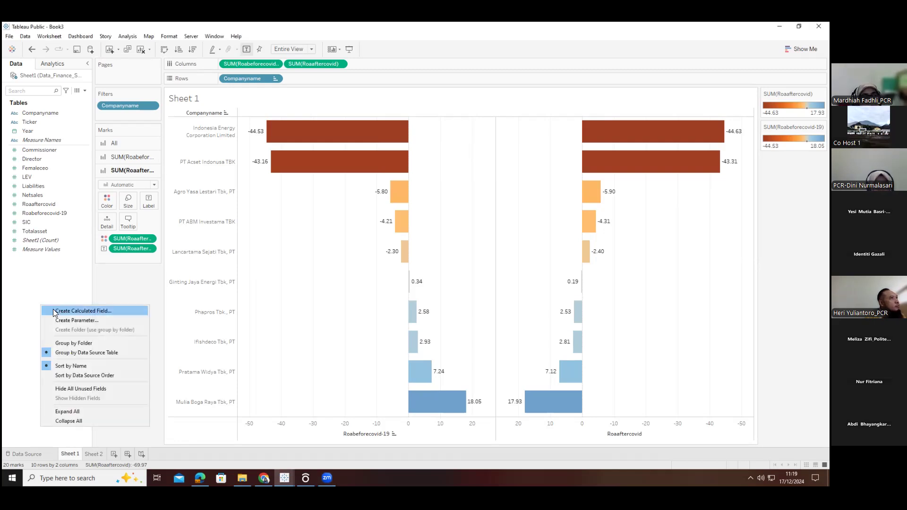
click(53, 309)
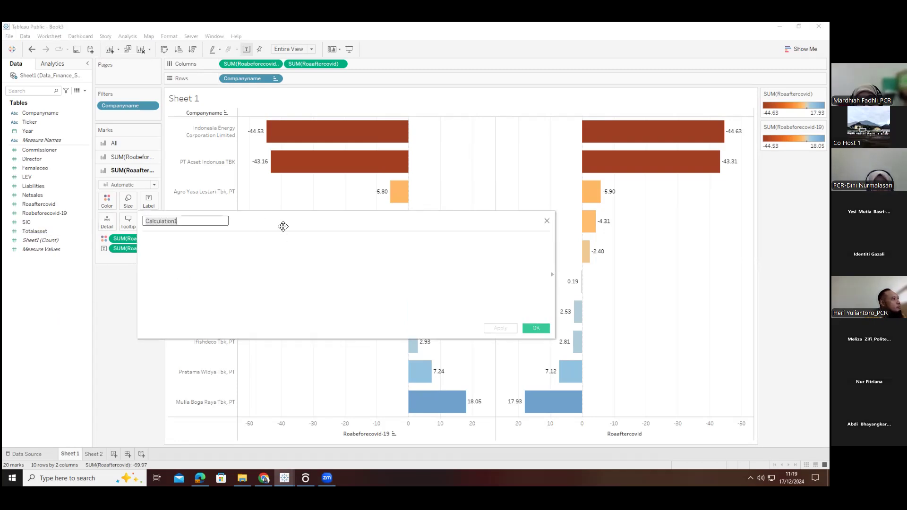
click(191, 222)
click(262, 222)
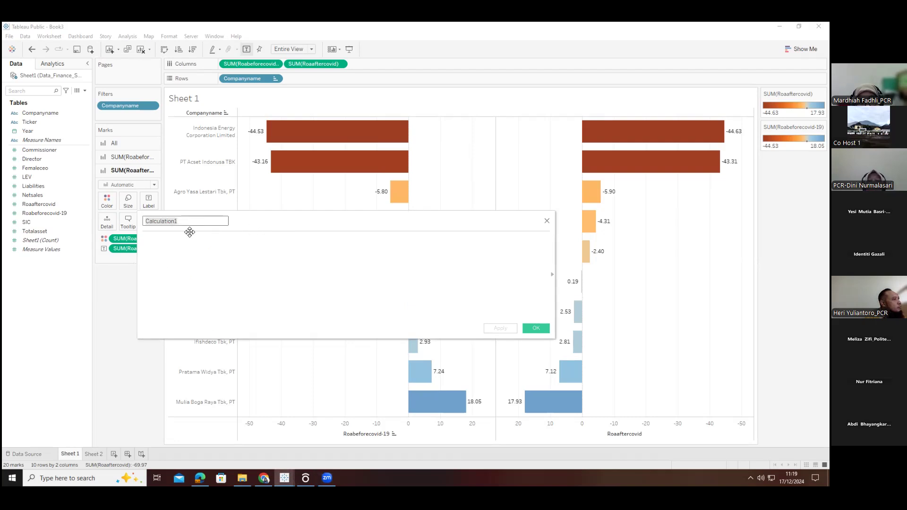
text(Rasio)
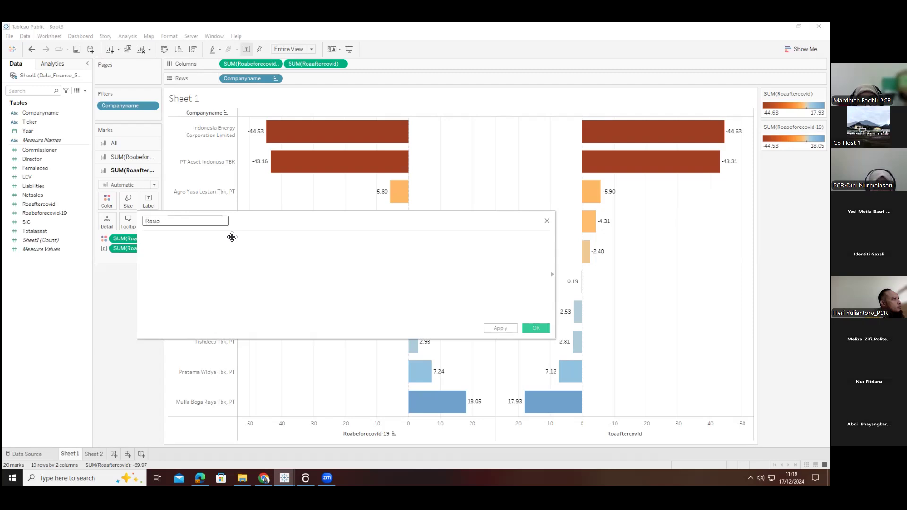
click(174, 246)
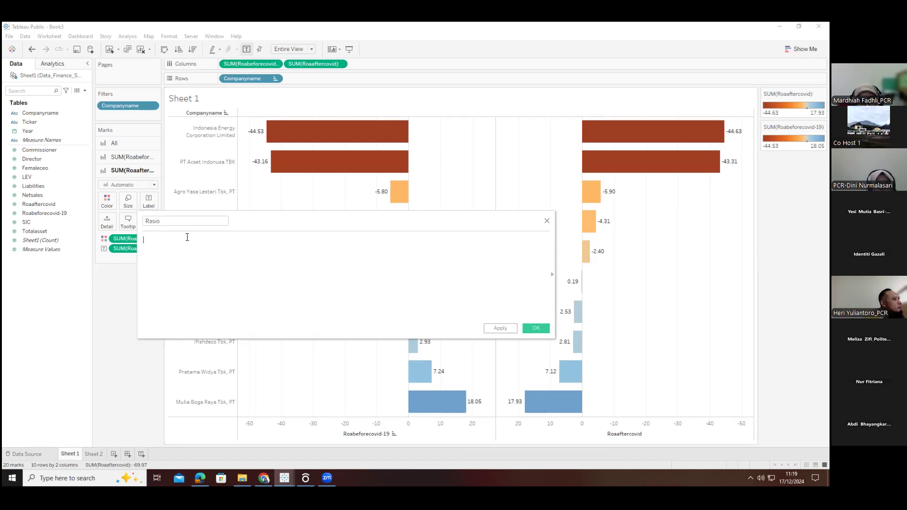
click(546, 223)
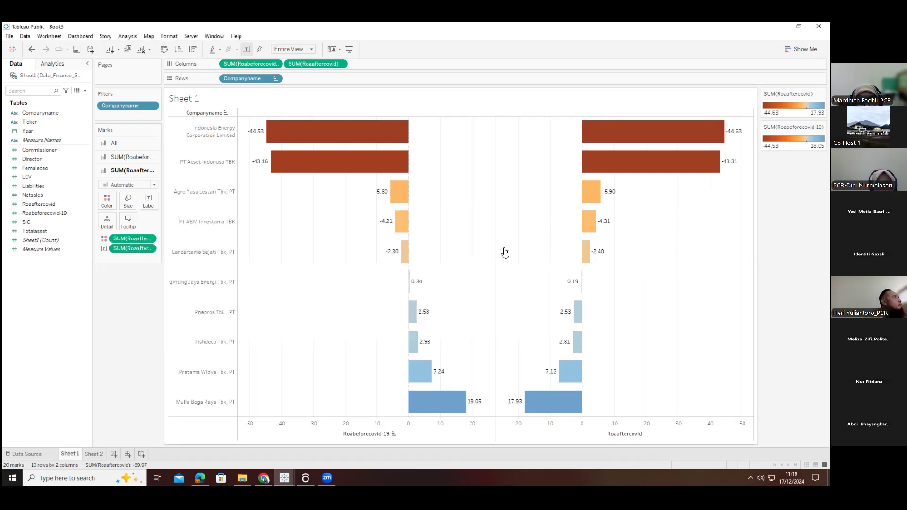
click(53, 64)
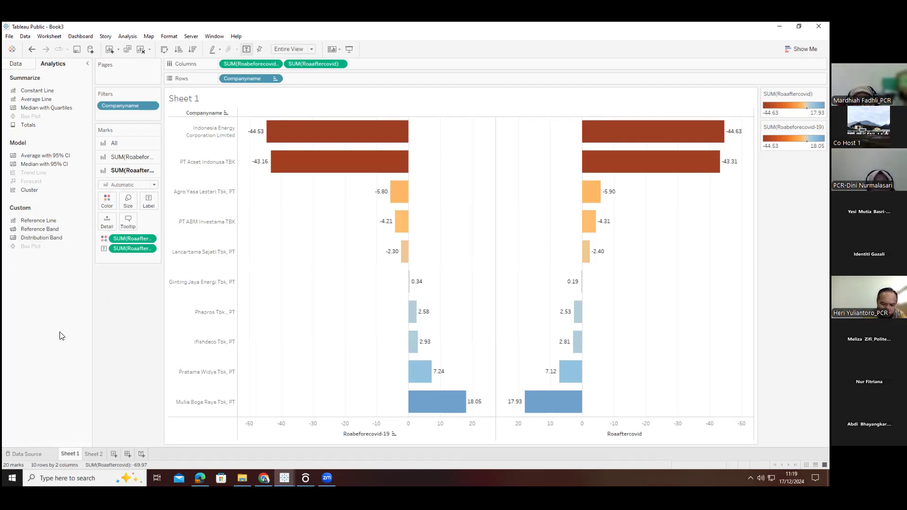
click(18, 65)
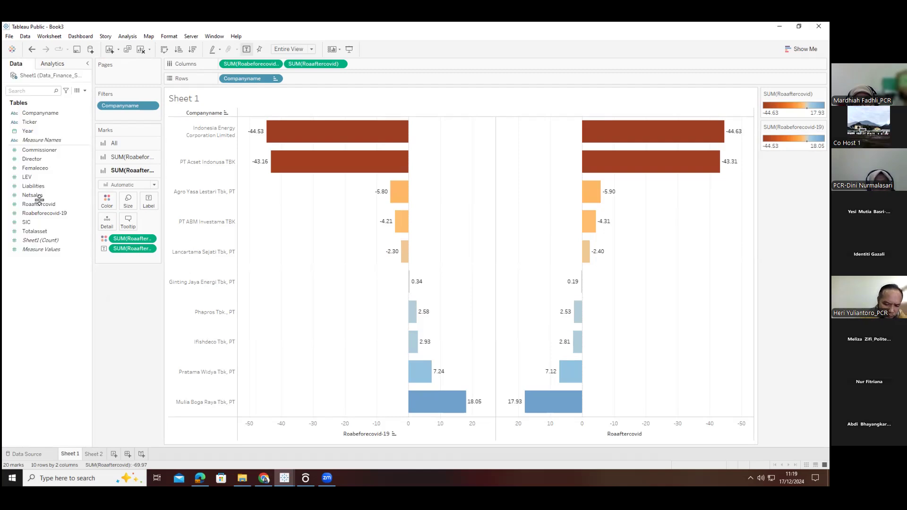
right_click(36, 303)
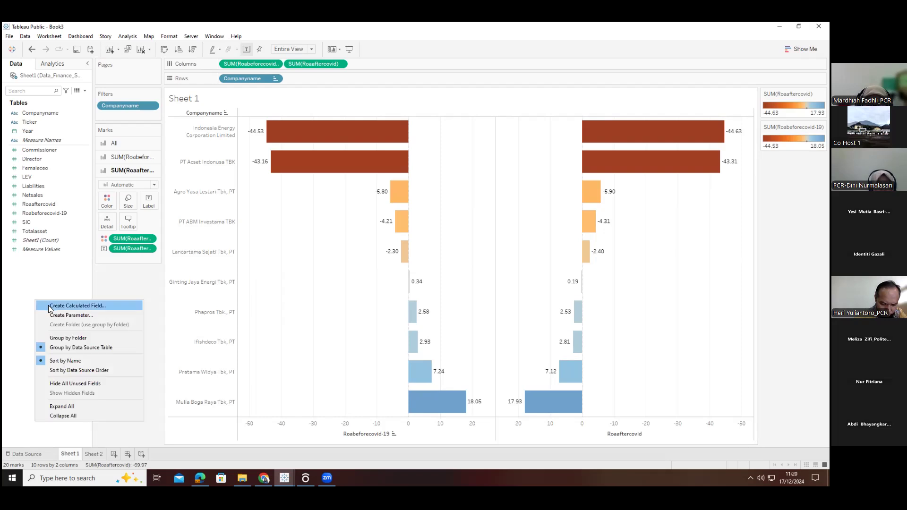
click(50, 307)
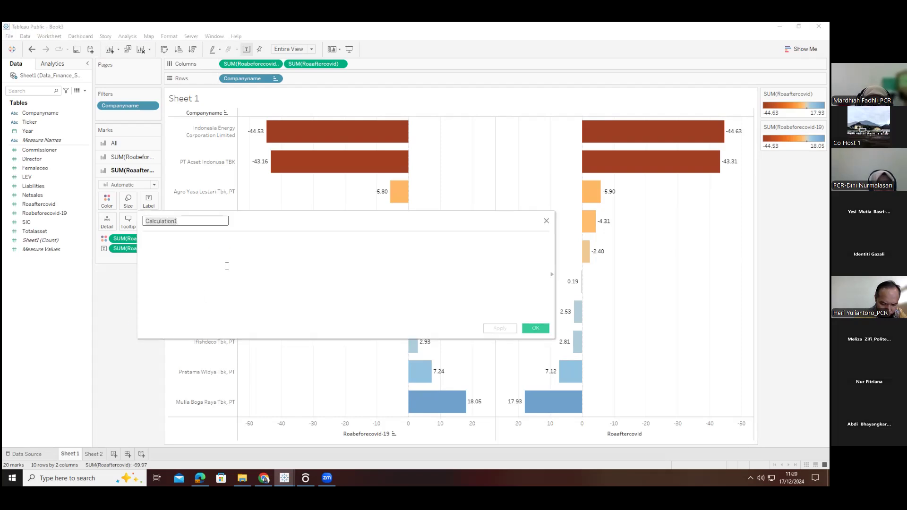
drag(186, 215, 111, 212)
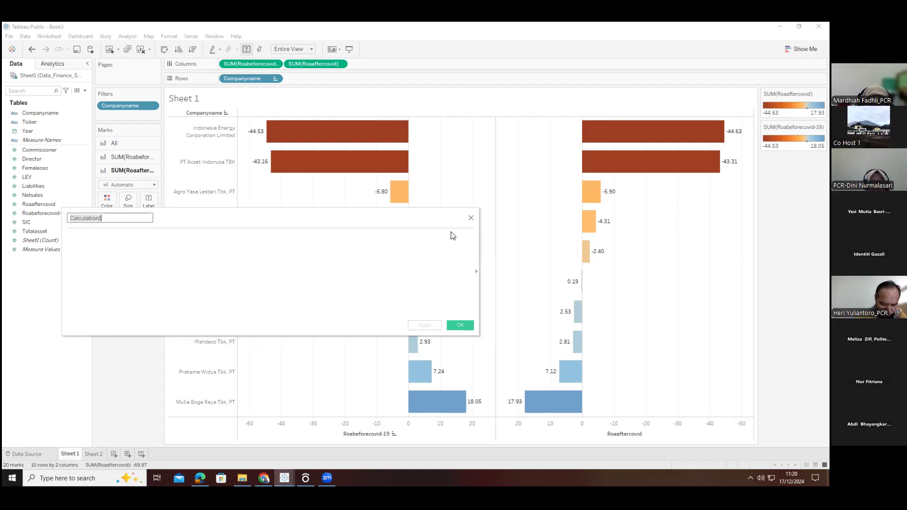
click(474, 220)
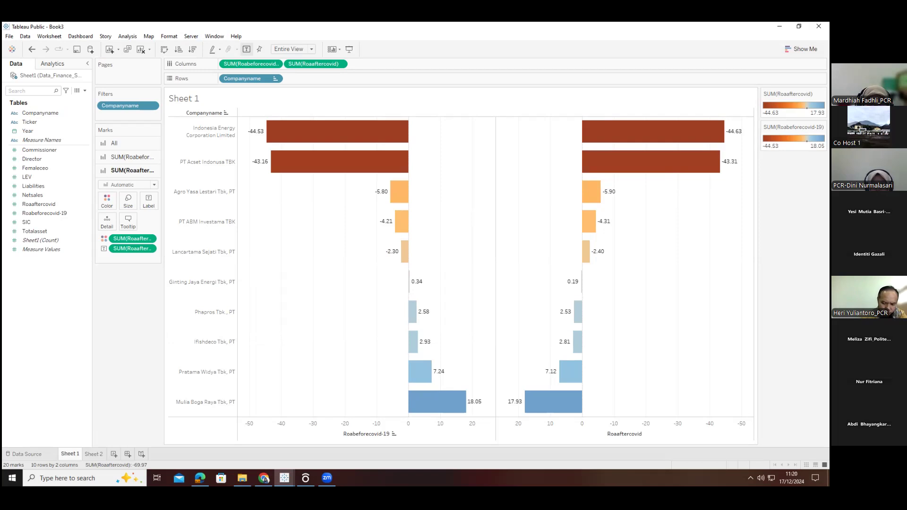
Shrink the maximized workbook window to a floating size and review the available Settings and Performance options
key(super+Down)
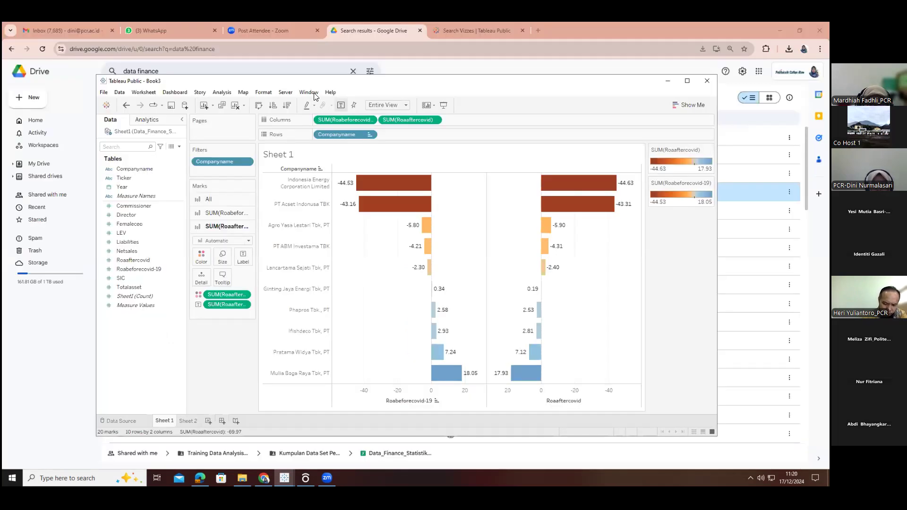
click(308, 92)
mouse_move(331, 92)
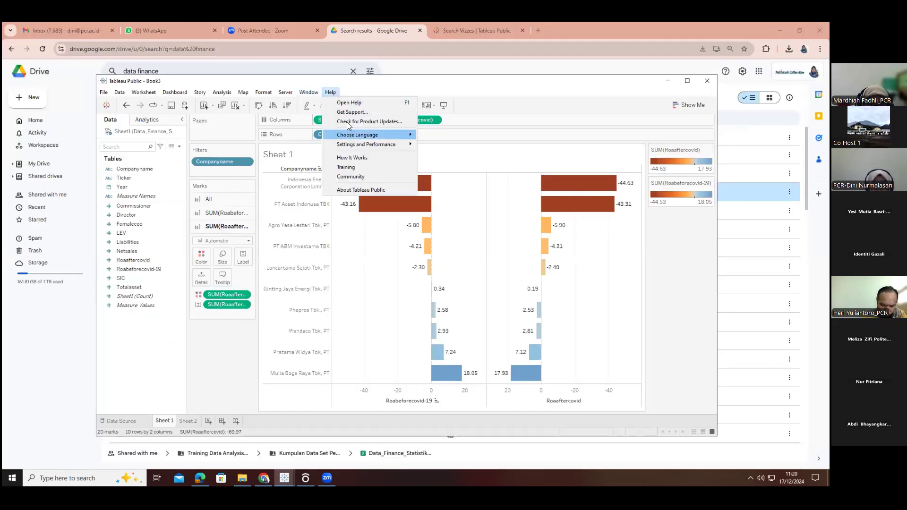
mouse_move(374, 144)
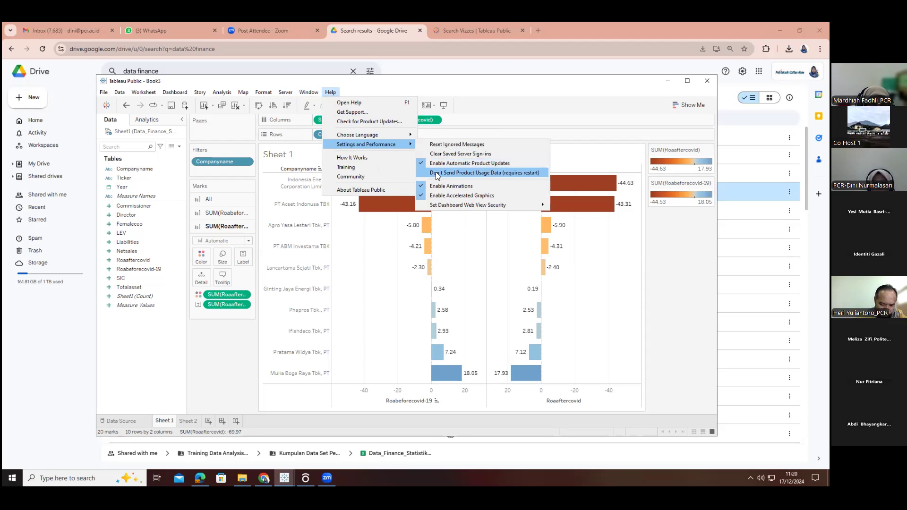
mouse_move(437, 203)
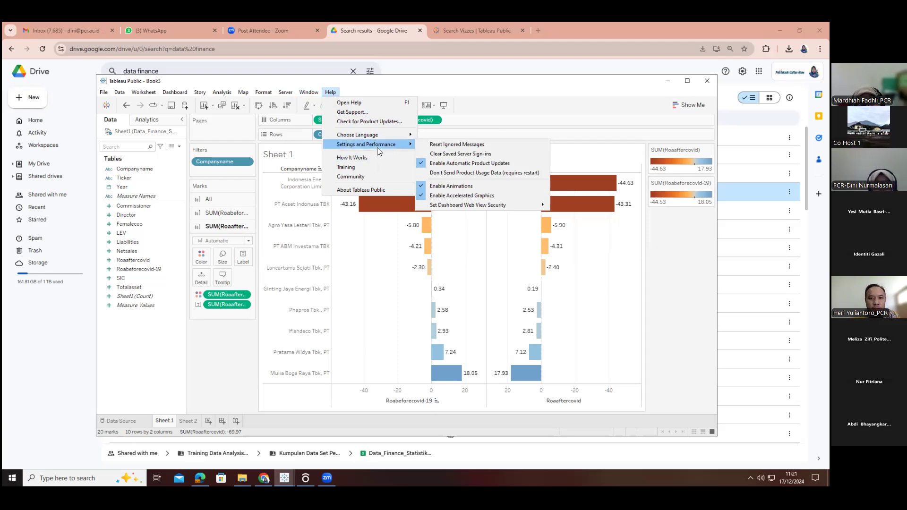
click(675, 273)
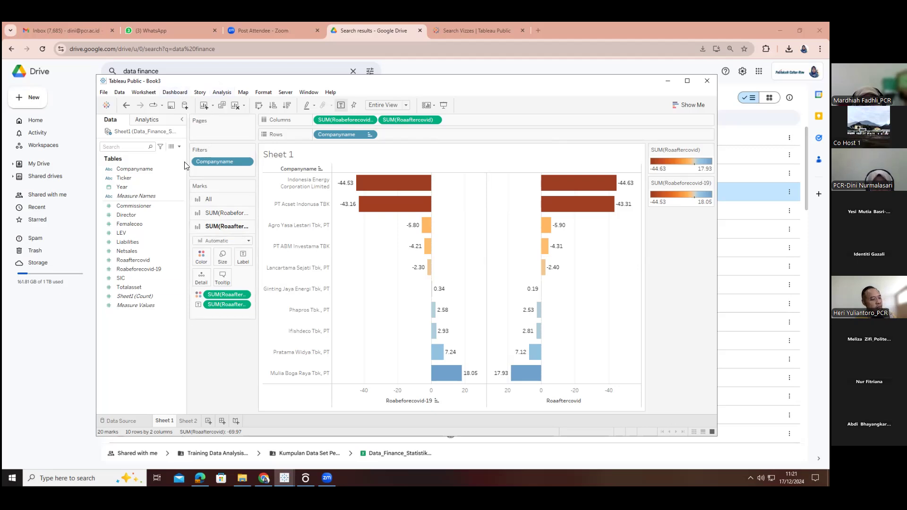
Review the analytics options available for Sheet 1 and Sheet 2, leaving Sheet 2 open with its data fields listed
click(145, 121)
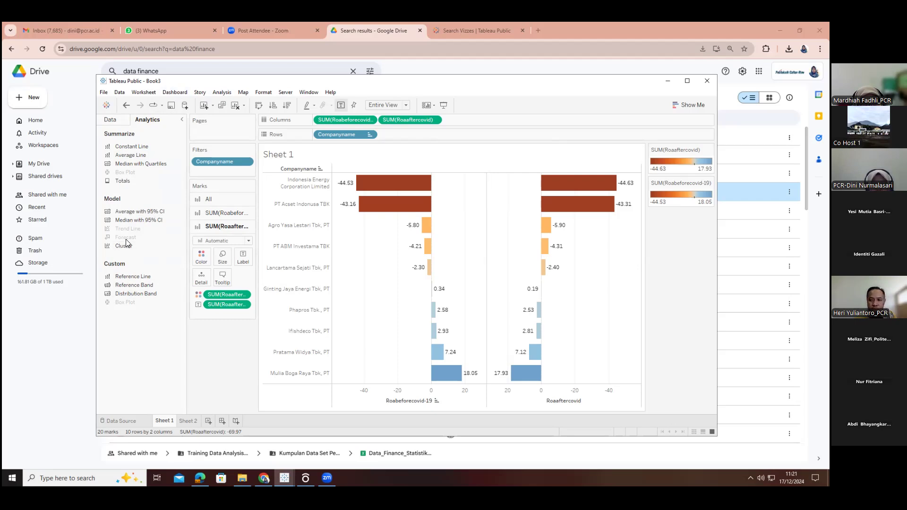
mouse_move(195, 422)
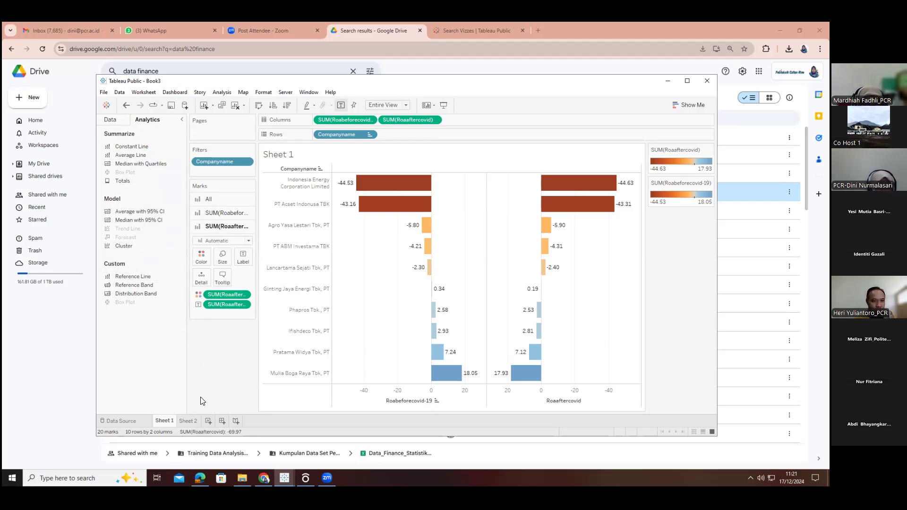
click(192, 422)
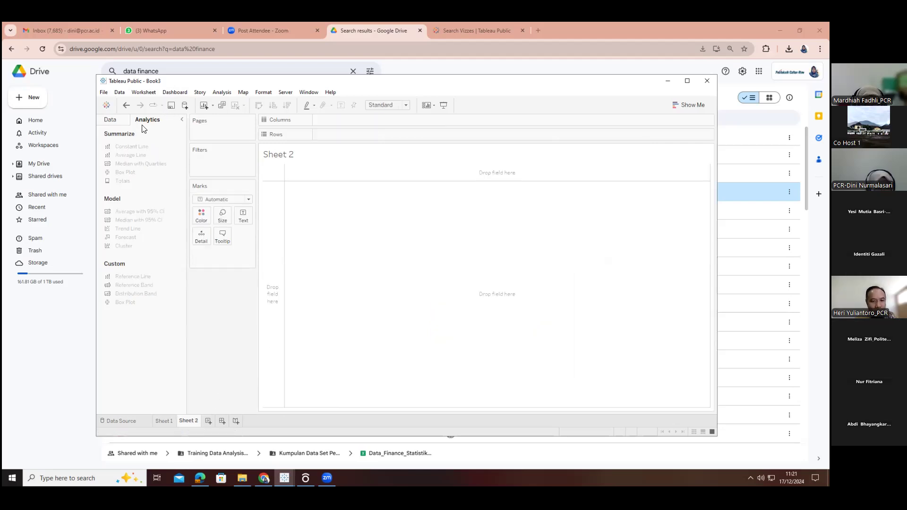
click(114, 121)
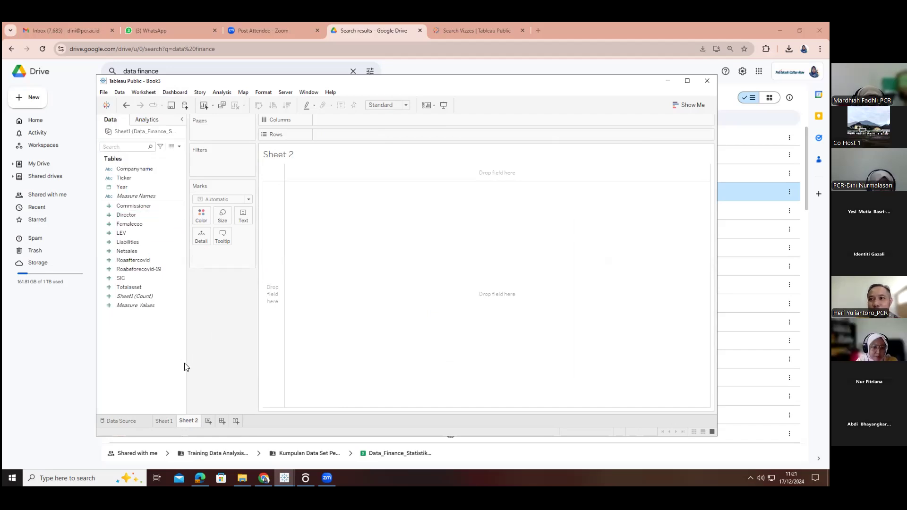
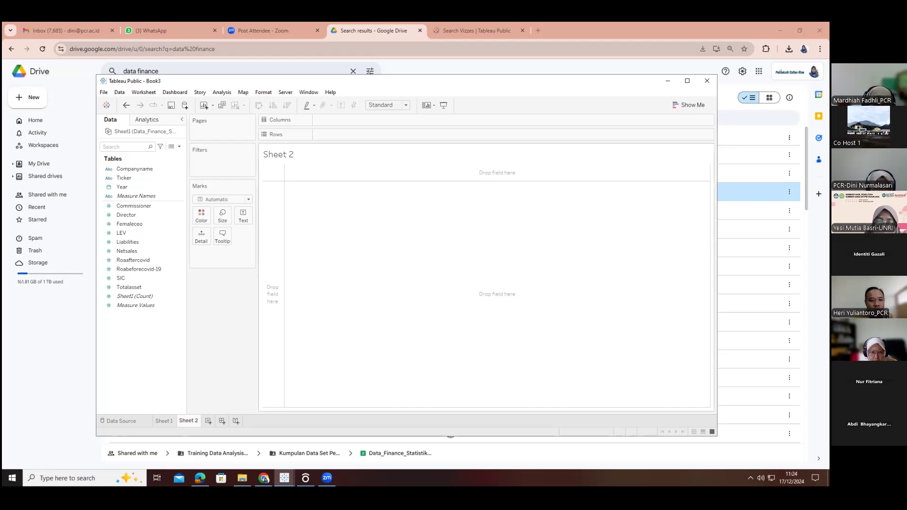
Switch to the Google Drive search results in Chrome and return to the Tableau Public window
click(264, 478)
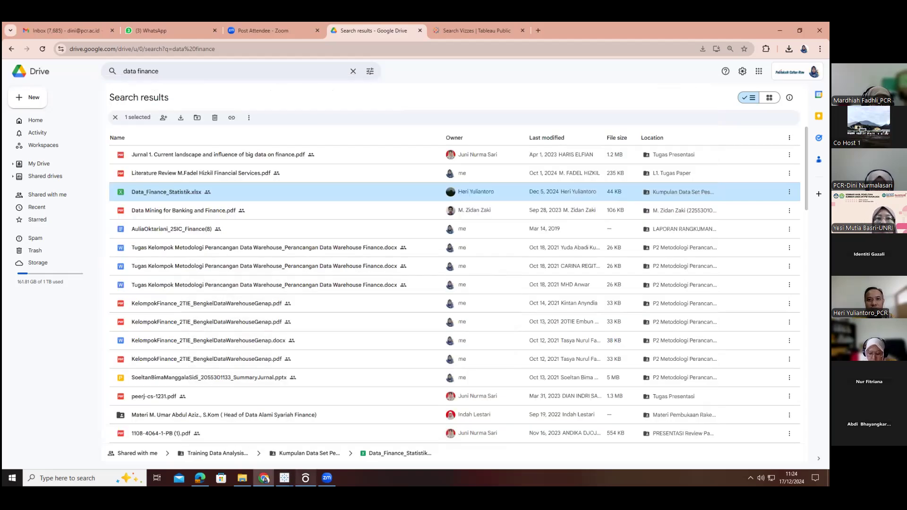
mouse_move(284, 479)
click(235, 438)
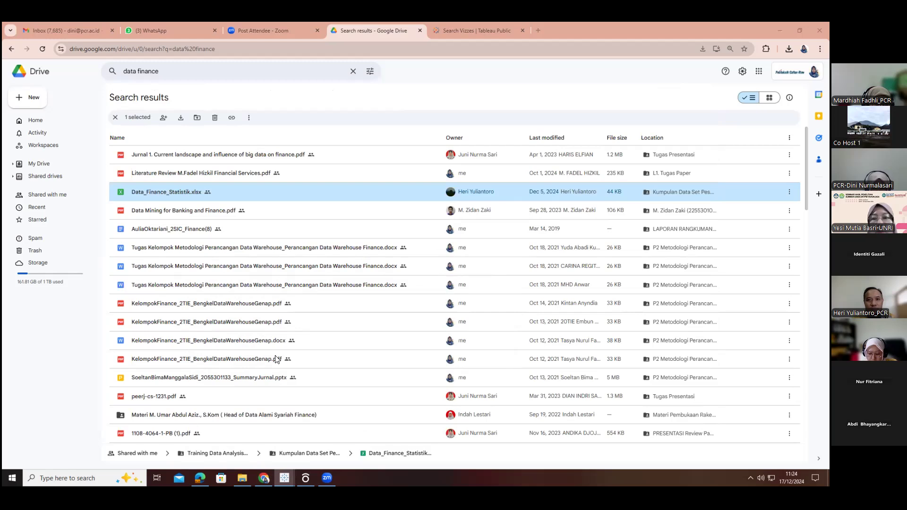